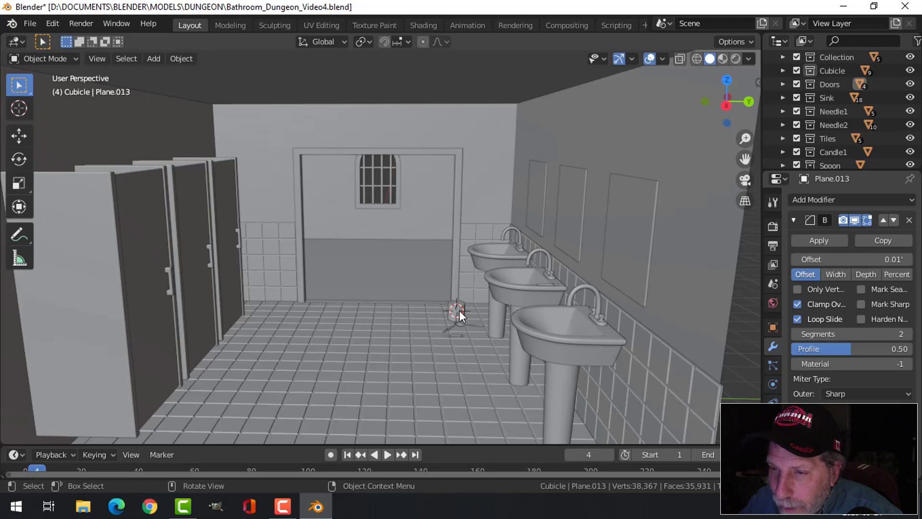
# Duplicate the barred window's bars and move the copy along Y to the bare wall beside the window.
pyautogui.scroll(5, 395, 263)
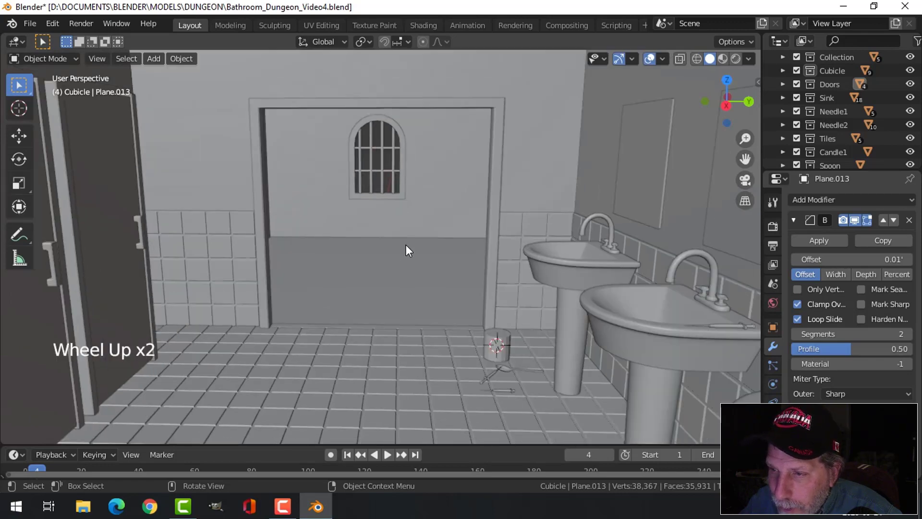
pyautogui.keyDown('shift'); pyautogui.moveTo(414, 223); pyautogui.dragTo(416, 237, button='middle'); pyautogui.keyUp('shift')
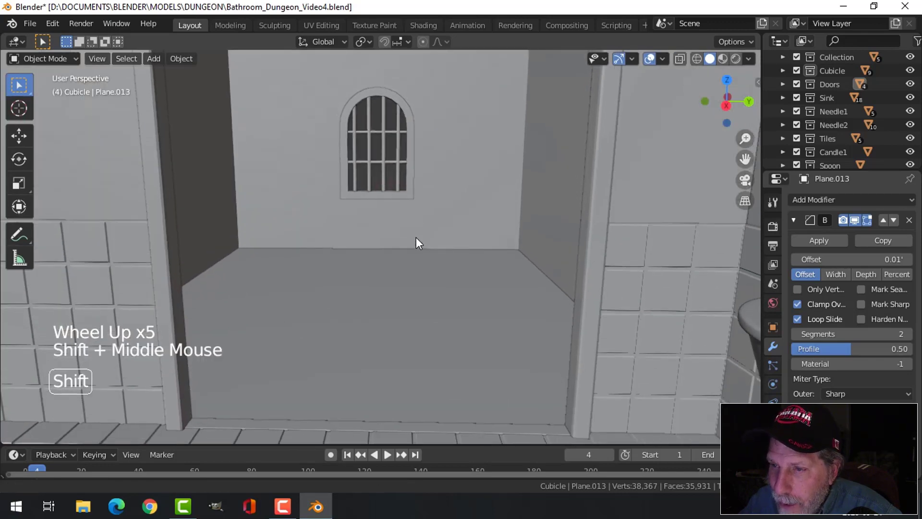
pyautogui.click(387, 179)
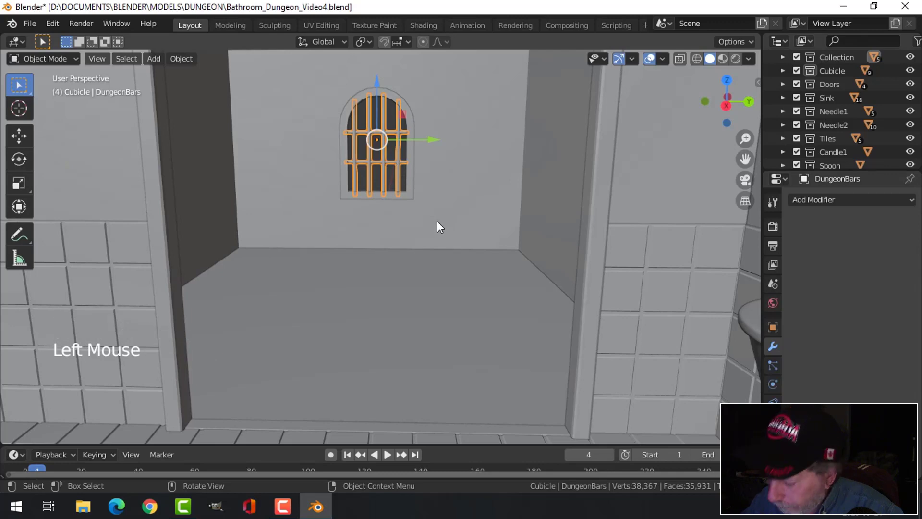
pyautogui.press('KP_Decimal')
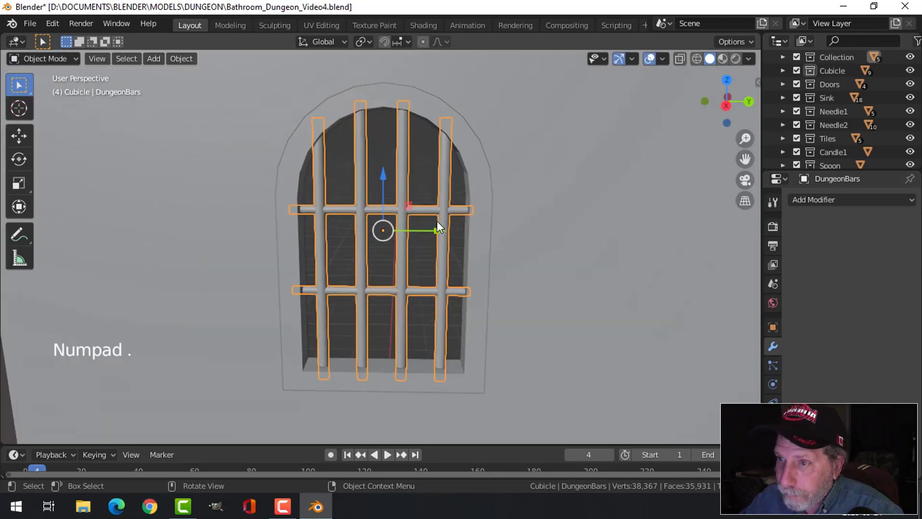
pyautogui.moveTo(442, 197); pyautogui.dragTo(445, 198, button='middle')
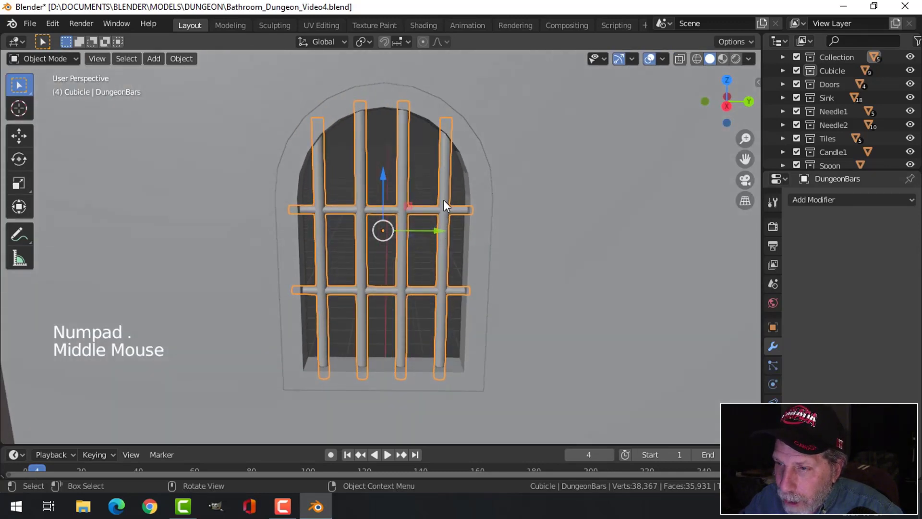
pyautogui.scroll(-1, 446, 221)
pyautogui.hotkey('shift', 'd')
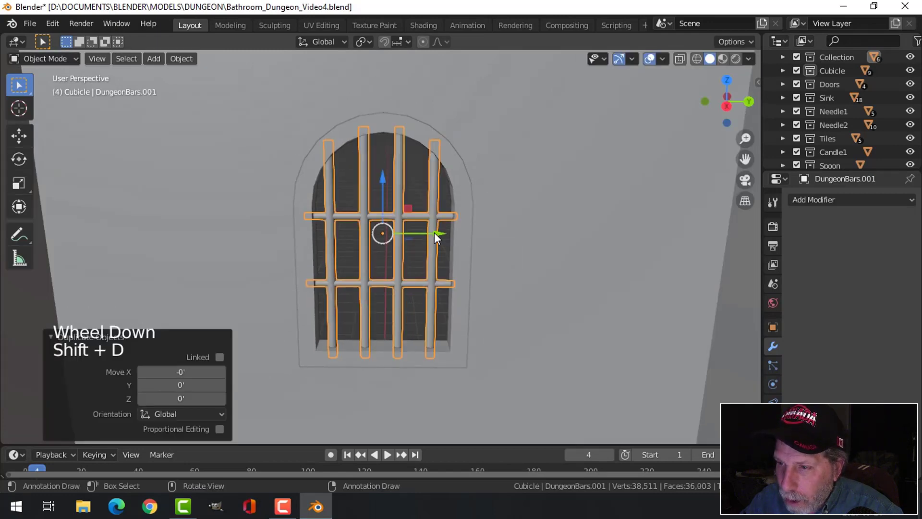
pyautogui.moveTo(434, 233); pyautogui.dragTo(613, 231)
# Open the original window bars for mesh editing in a right orthographic wireframe view.
pyautogui.click(439, 201)
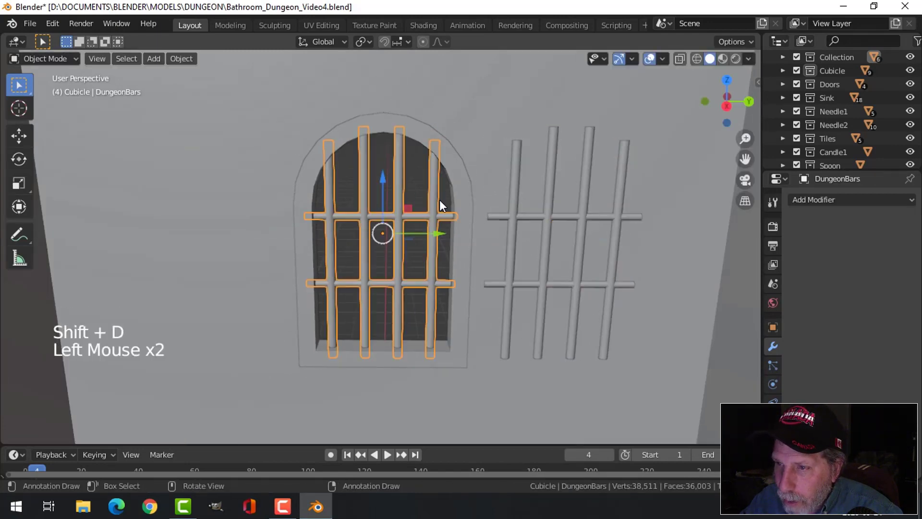
pyautogui.press('Tab')
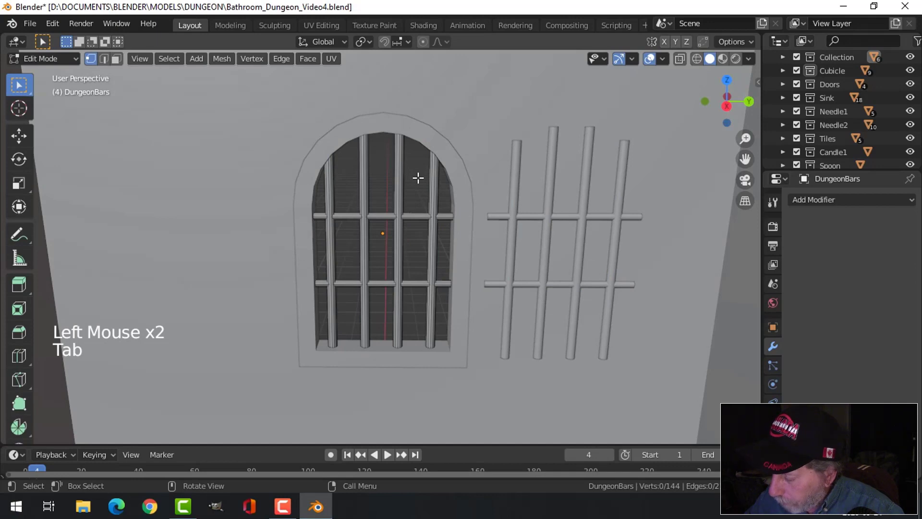
pyautogui.press('KP_3')
pyautogui.press('z')
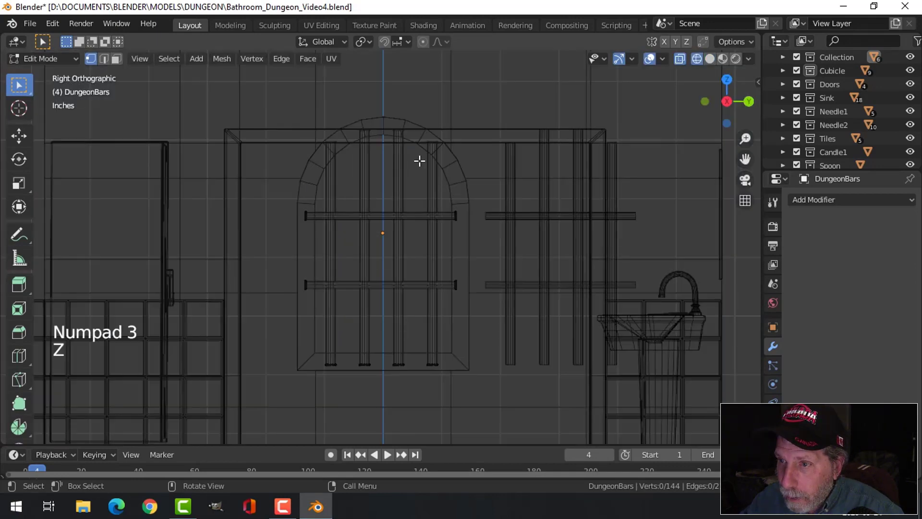
pyautogui.scroll(2, 420, 161)
pyautogui.keyDown('shift'); pyautogui.moveTo(419, 161); pyautogui.dragTo(420, 194, button='middle'); pyautogui.keyUp('shift')
pyautogui.press('b')
pyautogui.moveTo(319, 98); pyautogui.dragTo(456, 153)
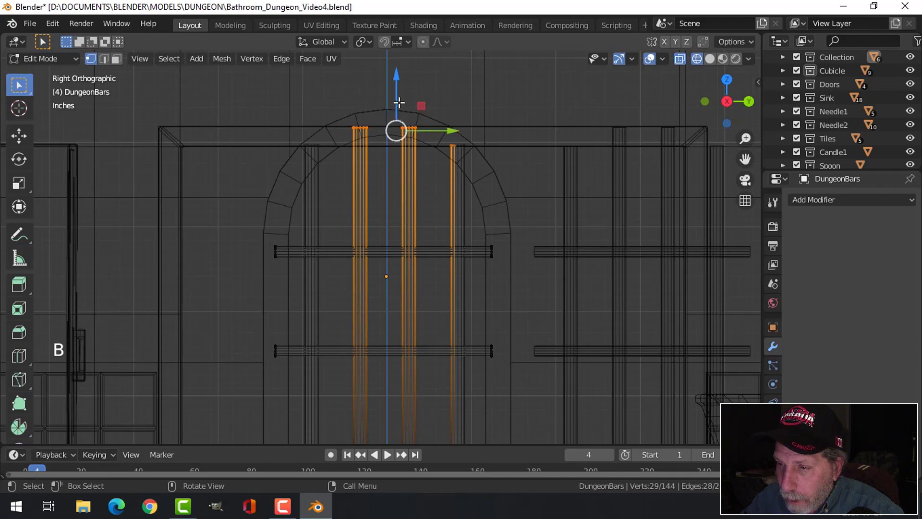
pyautogui.hotkey('alt', 'a')
# Lower the top ends of all four vertical bars in the window by about 0.52' along Z.
pyautogui.press('b')
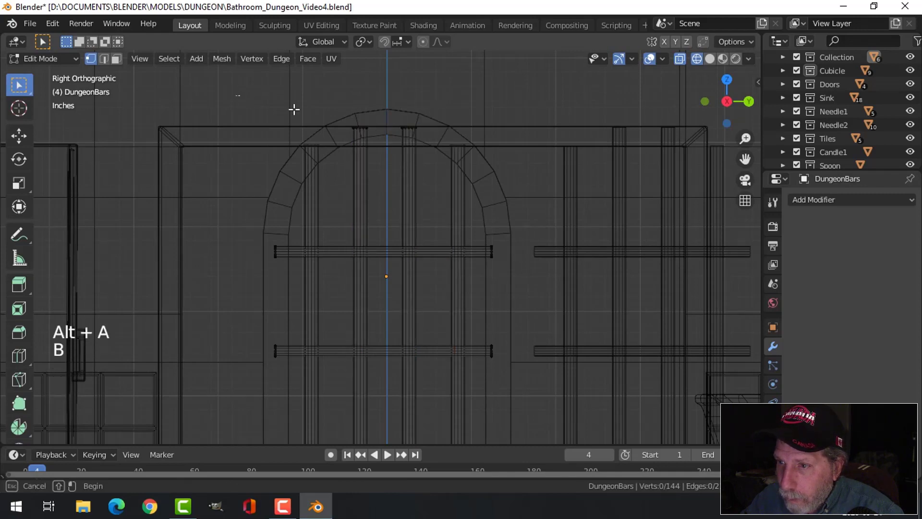
pyautogui.moveTo(235, 95); pyautogui.dragTo(521, 169)
pyautogui.moveTo(389, 104); pyautogui.dragTo(391, 151)
pyautogui.scroll(-2, 464, 216)
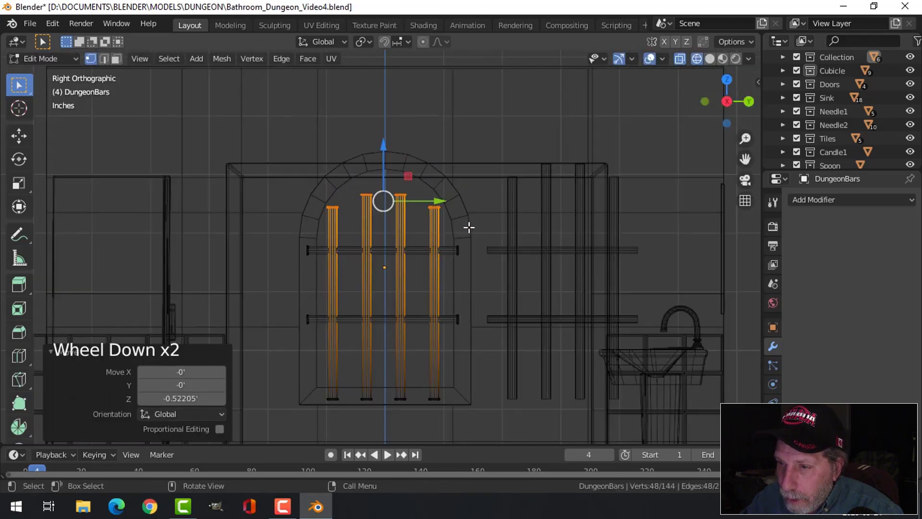
pyautogui.keyDown('shift'); pyautogui.moveTo(469, 226); pyautogui.dragTo(463, 179, button='middle'); pyautogui.keyUp('shift')
# Delete the vertices of both horizontal bars from the window's bar mesh.
pyautogui.press('a')
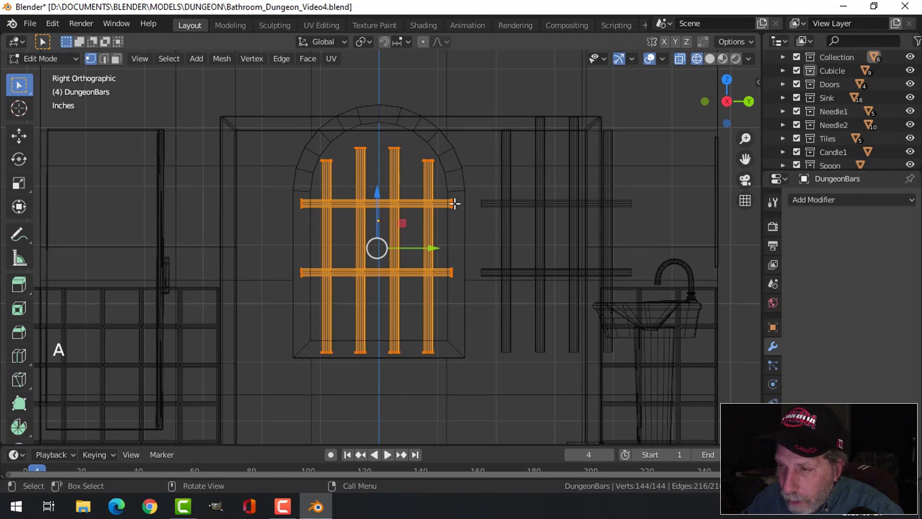
pyautogui.click(455, 204)
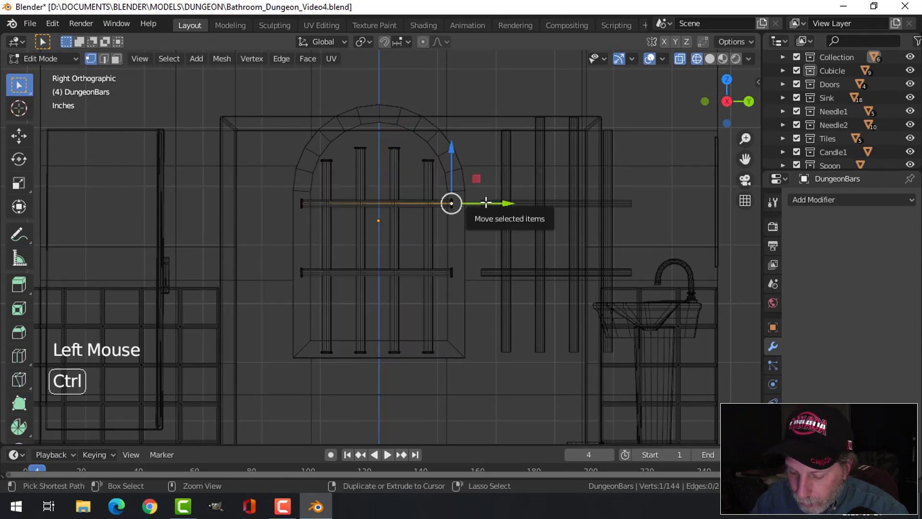
pyautogui.hotkey('ctrl', 'l')
pyautogui.keyDown('shift'); pyautogui.click(448, 272); pyautogui.keyUp('shift')
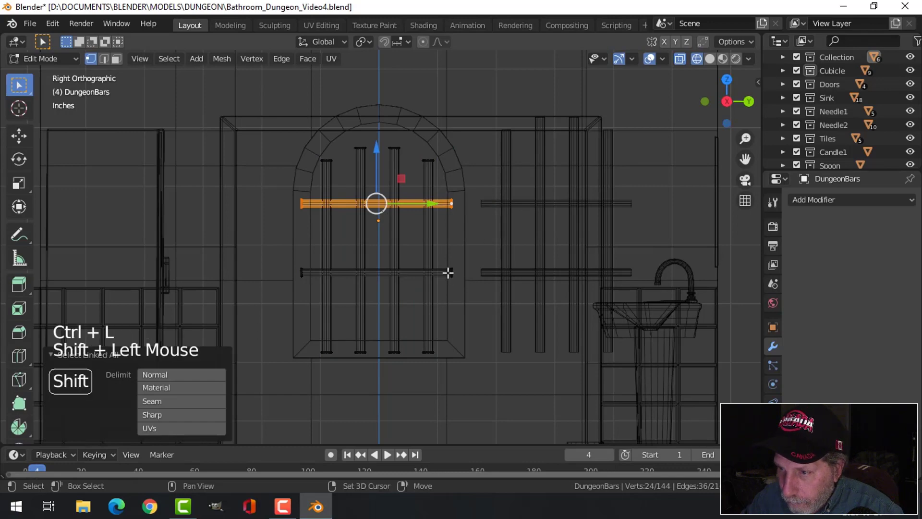
pyautogui.hotkey('ctrl', 'l')
pyautogui.press('x')
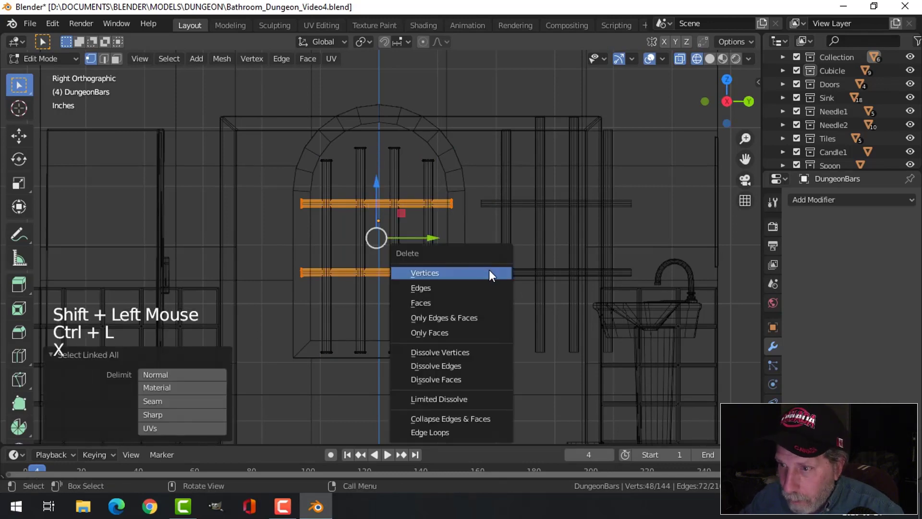
pyautogui.click(488, 272)
# Thin the four vertical bars with the pivot on Individual Origins, scaling them to about 0.77 with global Z locked.
pyautogui.press('a')
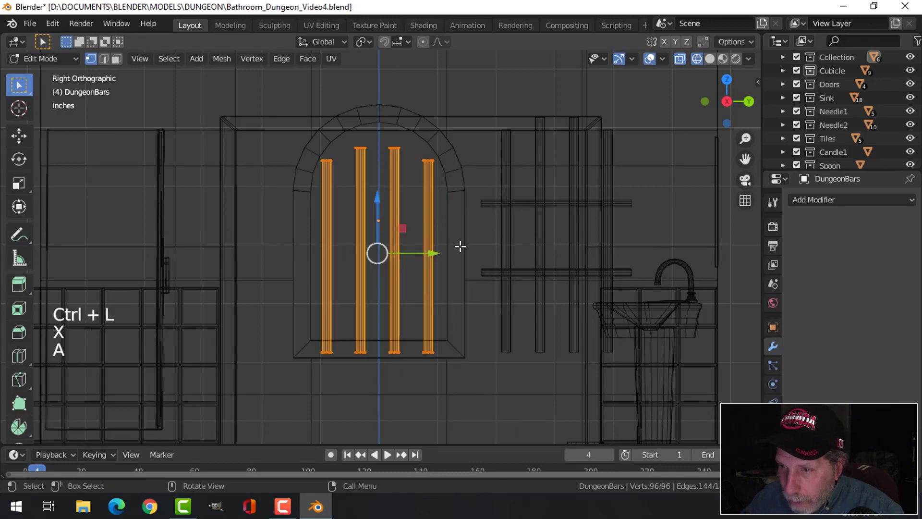
pyautogui.press('s')
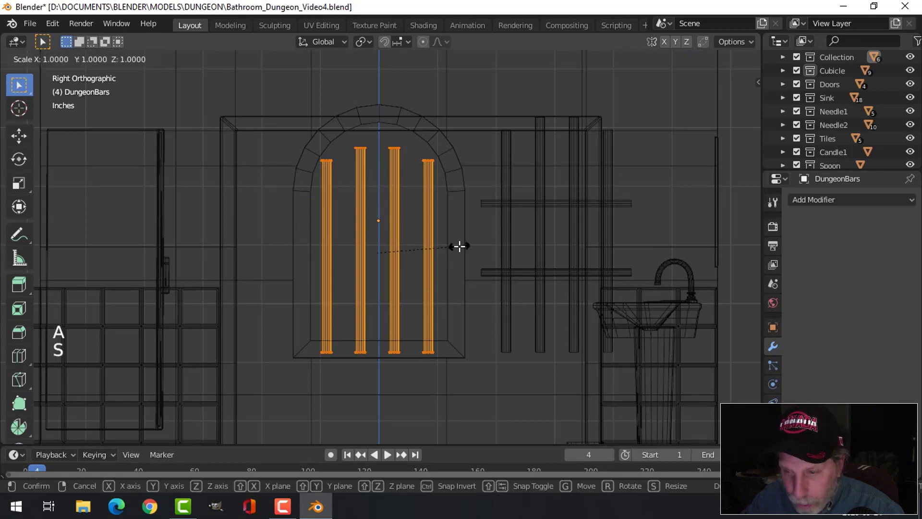
pyautogui.hotkey('shift', 'z')
pyautogui.rightClick(454, 246)
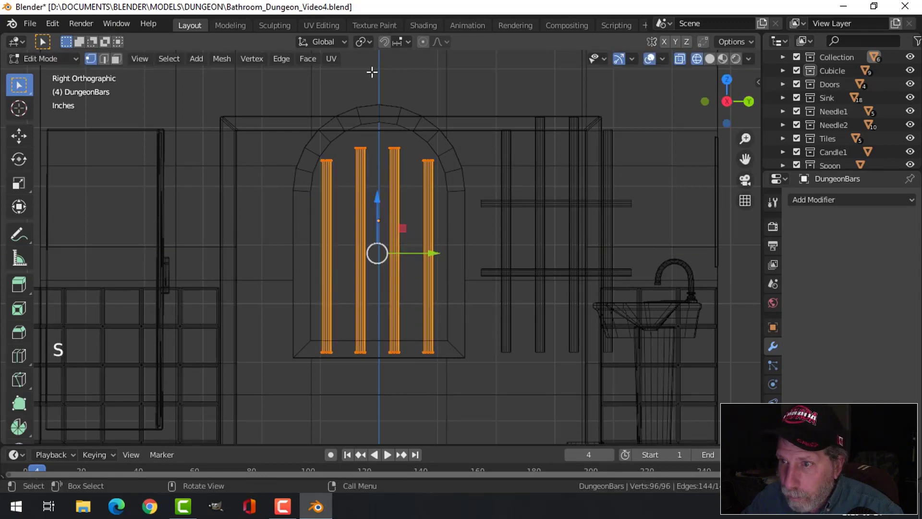
pyautogui.click(365, 41)
pyautogui.click(391, 90)
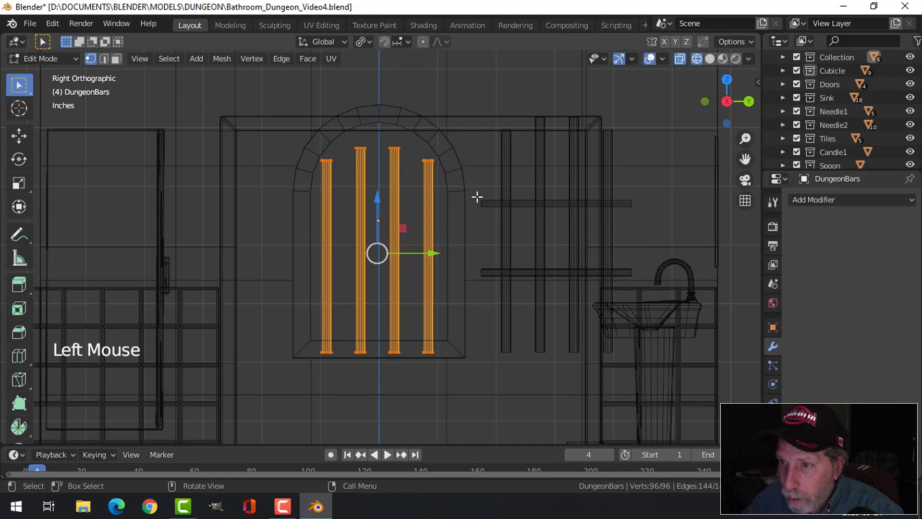
pyautogui.press('s')
pyautogui.hotkey('shift', 'z')
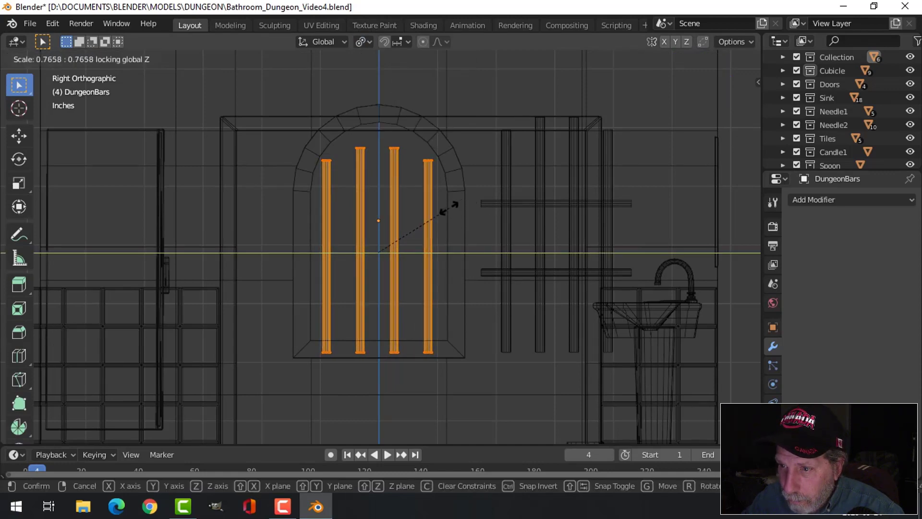
pyautogui.click(449, 208)
pyautogui.hotkey('alt', 'a')
# Lower the top ends of the four thinned bars slightly along Z.
pyautogui.keyDown('shift'); pyautogui.moveTo(434, 199); pyautogui.dragTo(434, 224, button='middle'); pyautogui.keyUp('shift')
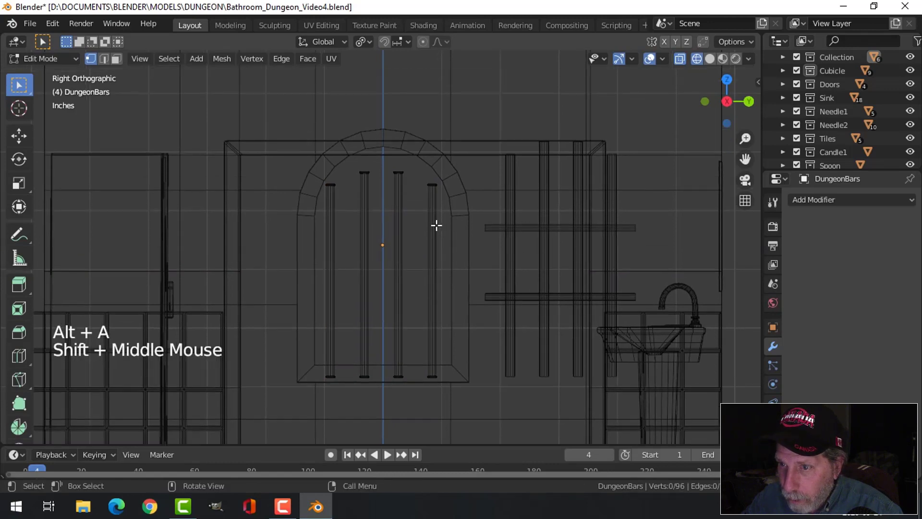
pyautogui.scroll(2, 434, 224)
pyautogui.press('b')
pyautogui.moveTo(257, 123); pyautogui.dragTo(459, 180)
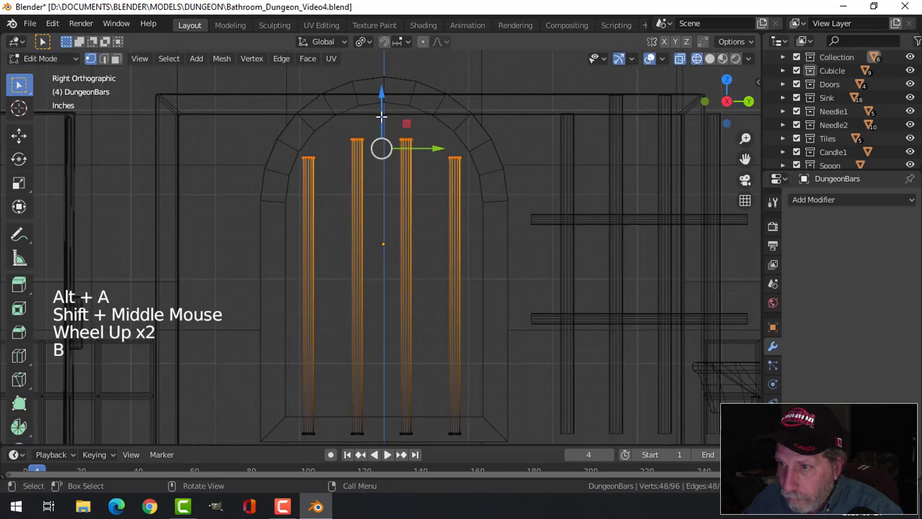
pyautogui.moveTo(382, 116); pyautogui.dragTo(383, 132)
pyautogui.hotkey('alt', 'a')
# Extrude the top end rings of all four bars in place and scale them outward to about 1.16.
pyautogui.scroll(3, 351, 166)
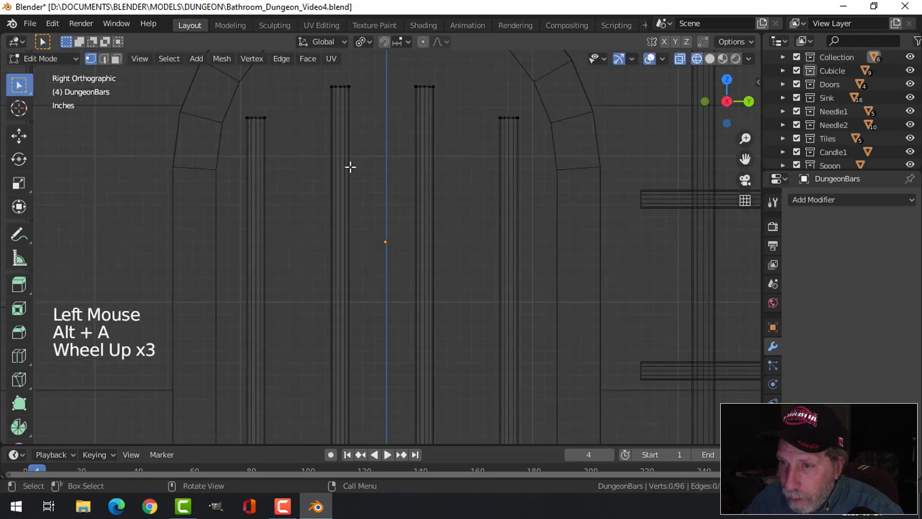
pyautogui.press('b')
pyautogui.moveTo(231, 103); pyautogui.dragTo(286, 130)
pyautogui.keyDown('shift'); pyautogui.moveTo(385, 159); pyautogui.dragTo(389, 220, button='middle'); pyautogui.keyUp('shift')
pyautogui.press('b')
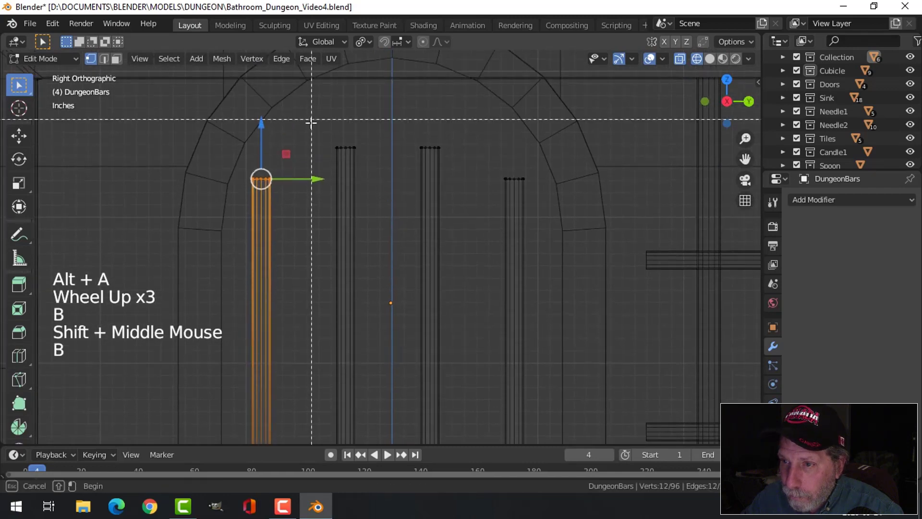
pyautogui.moveTo(312, 124); pyautogui.dragTo(542, 194)
pyautogui.press('b')
pyautogui.press('b')
pyautogui.press('e')
pyautogui.rightClick(474, 186)
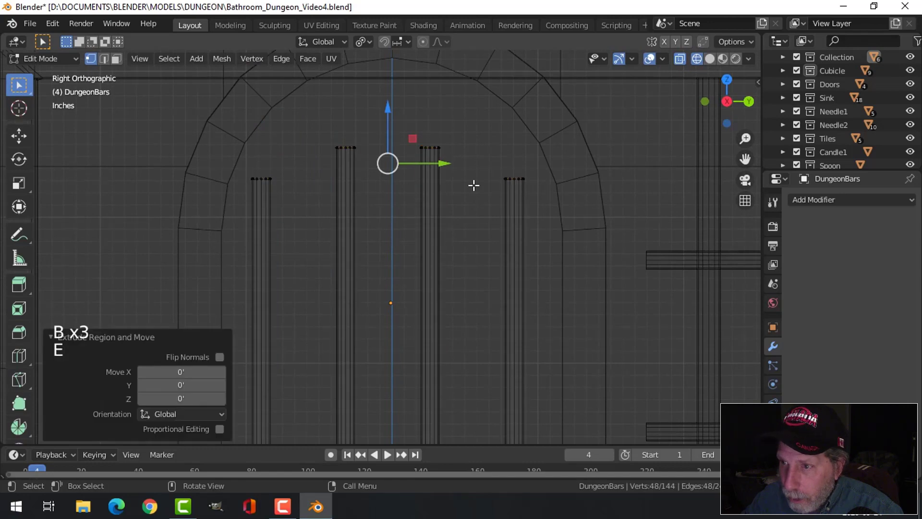
pyautogui.press('s')
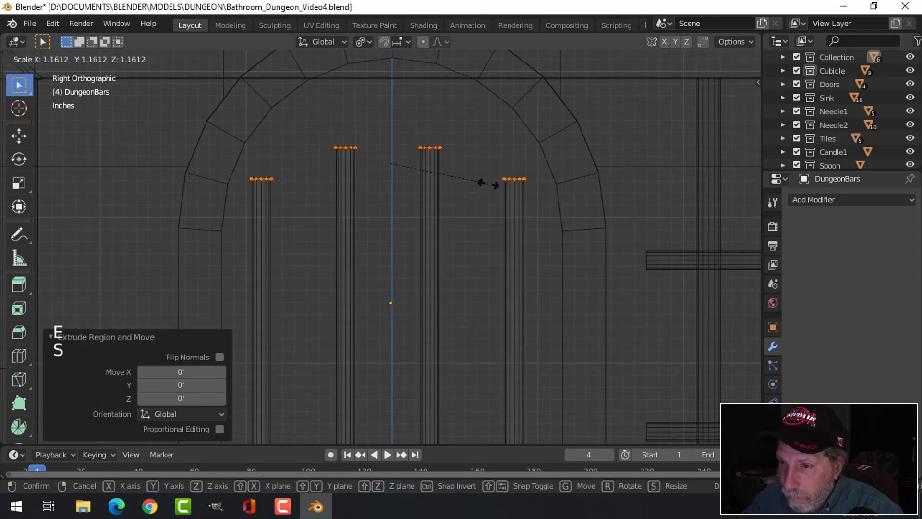
pyautogui.click(489, 184)
# Extrude the widened rings again and raise them about 0.079' along Z to form short collars.
pyautogui.press('e')
pyautogui.rightClick(427, 181)
pyautogui.moveTo(388, 129); pyautogui.dragTo(392, 121)
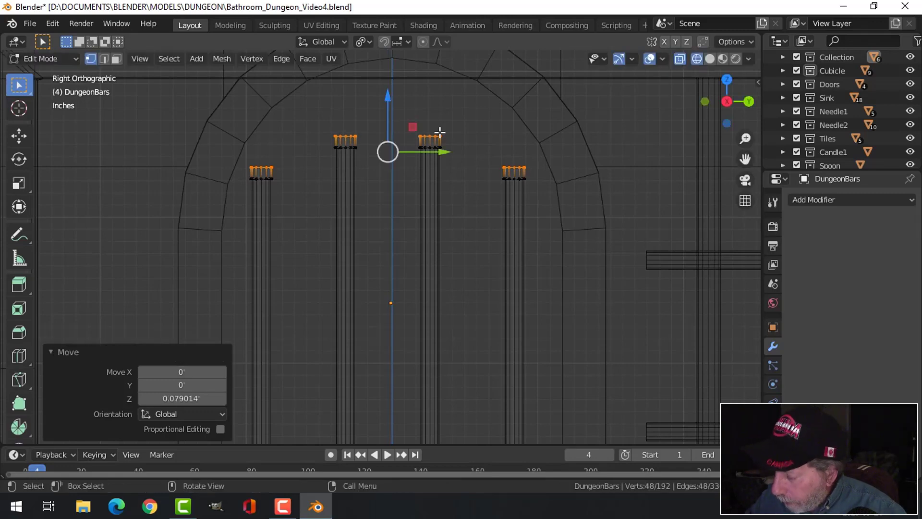
# Expand the selection to the whole collars and scale them to about 1.133 in X and Y only.
pyautogui.press('ctrl+KP_Add')
pyautogui.press('s')
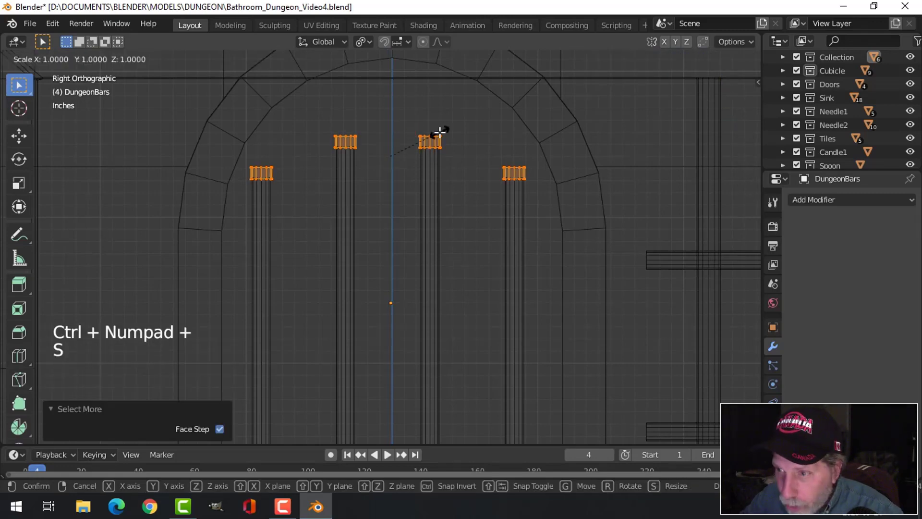
pyautogui.hotkey('shift', 'z')
pyautogui.click(417, 136)
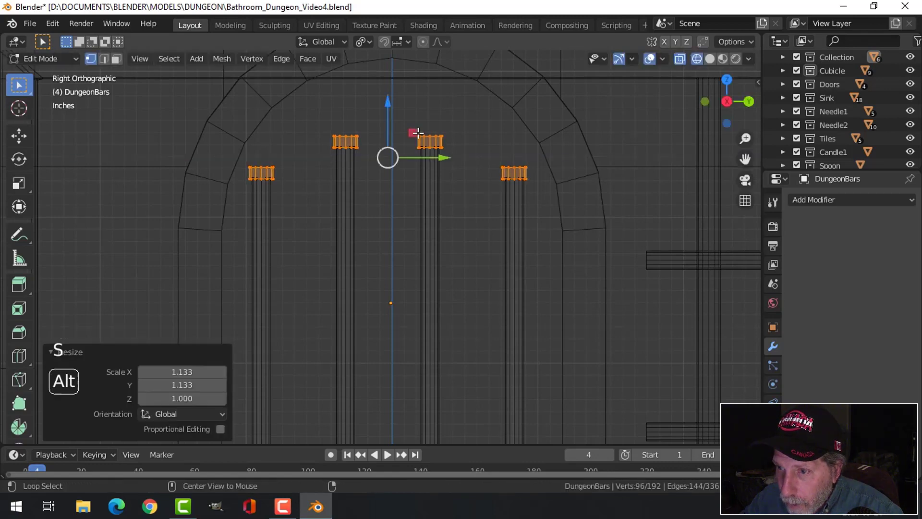
# Select only the top rings of the four collars and raise them slightly along Z to make the collars taller.
pyautogui.hotkey('alt', 'a')
pyautogui.press('b')
pyautogui.moveTo(273, 161); pyautogui.dragTo(288, 181)
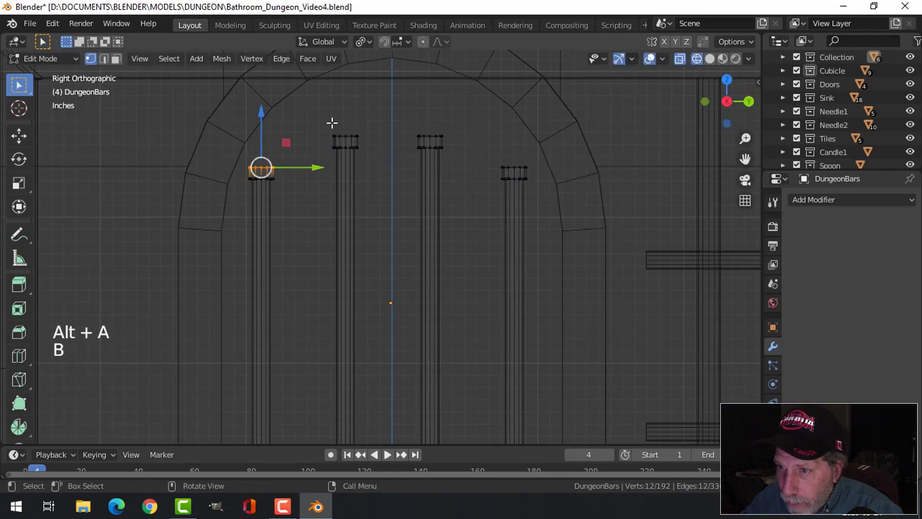
pyautogui.press('b')
pyautogui.moveTo(315, 115); pyautogui.dragTo(377, 147)
pyautogui.press('b')
pyautogui.moveTo(387, 106); pyautogui.dragTo(533, 174)
pyautogui.press('b')
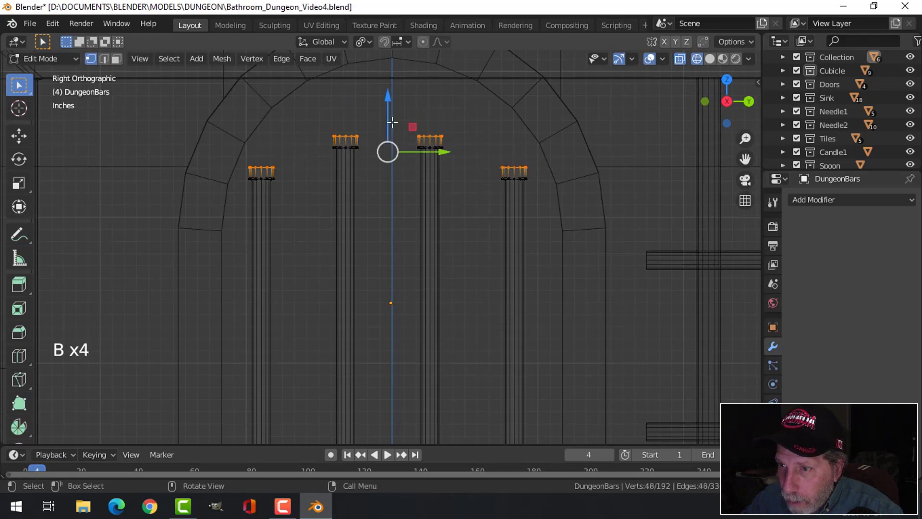
pyautogui.moveTo(392, 122); pyautogui.dragTo(390, 109)
# Extrude the collars' top rings in place and scale them inward to about 0.612.
pyautogui.keyDown('shift'); pyautogui.moveTo(434, 103); pyautogui.dragTo(517, 191, button='middle'); pyautogui.keyUp('shift')
pyautogui.scroll(1, 445, 132)
pyautogui.press('e')
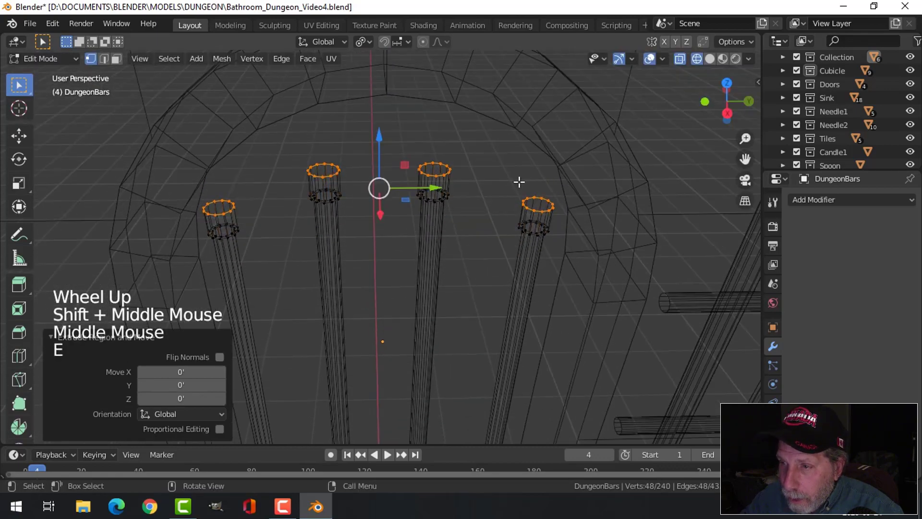
pyautogui.press('s')
pyautogui.click(463, 181)
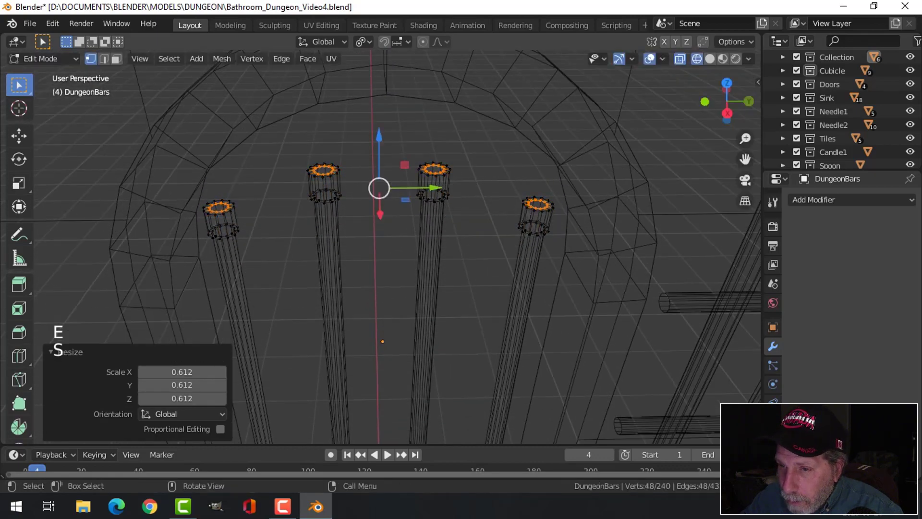
pyautogui.moveTo(405, 201); pyautogui.dragTo(399, 173, button='middle')
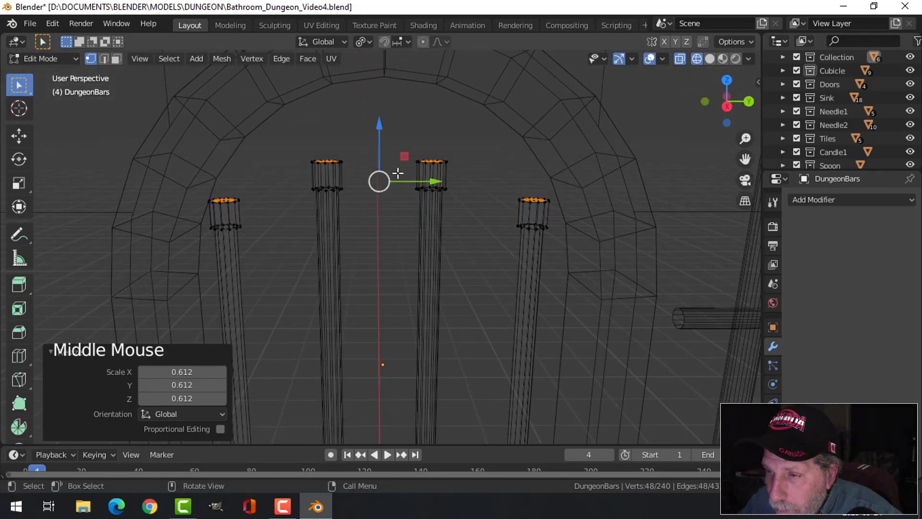
# Extrude the four inner top rings about 0.064' upward along Z and scale them to 0.344 to form tapered tips.
pyautogui.press('e')
pyautogui.moveTo(379, 156); pyautogui.dragTo(381, 142)
pyautogui.press('s')
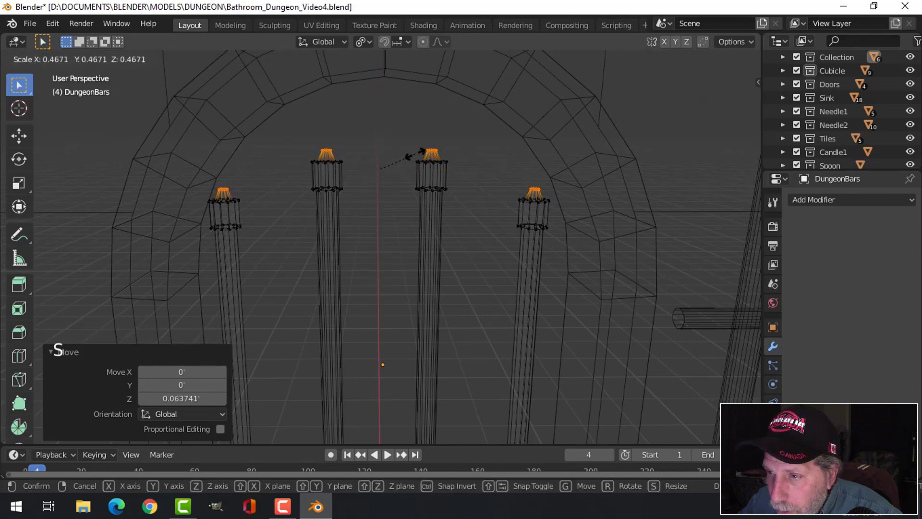
pyautogui.click(405, 156)
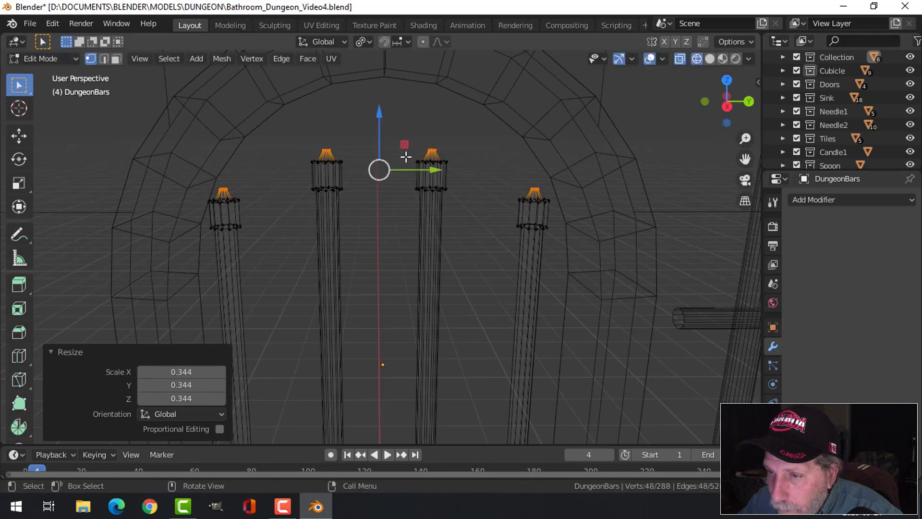
pyautogui.moveTo(408, 162); pyautogui.dragTo(381, 183, button='middle')
pyautogui.scroll(2, 411, 208)
pyautogui.hotkey('alt', 'a')
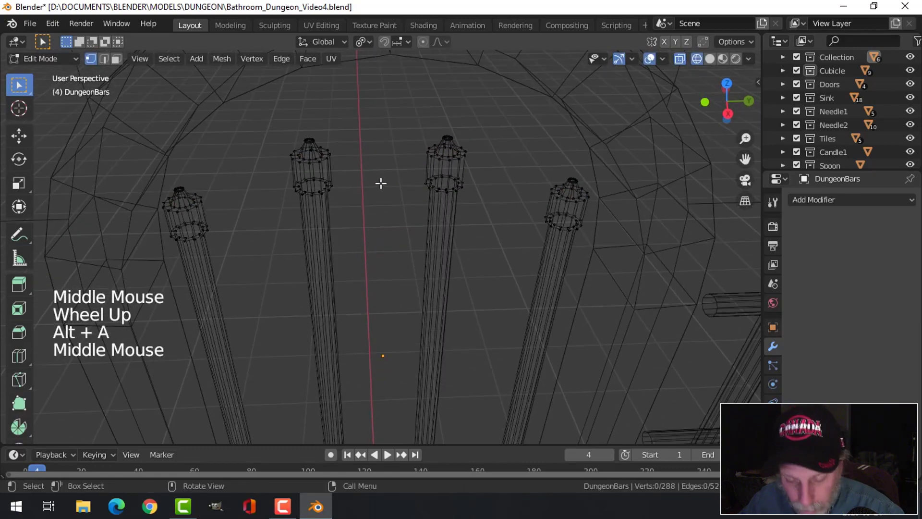
# Switch to solid shading and add one centred loop cut around each of the four collars, leaving nothing selected.
pyautogui.press('z')
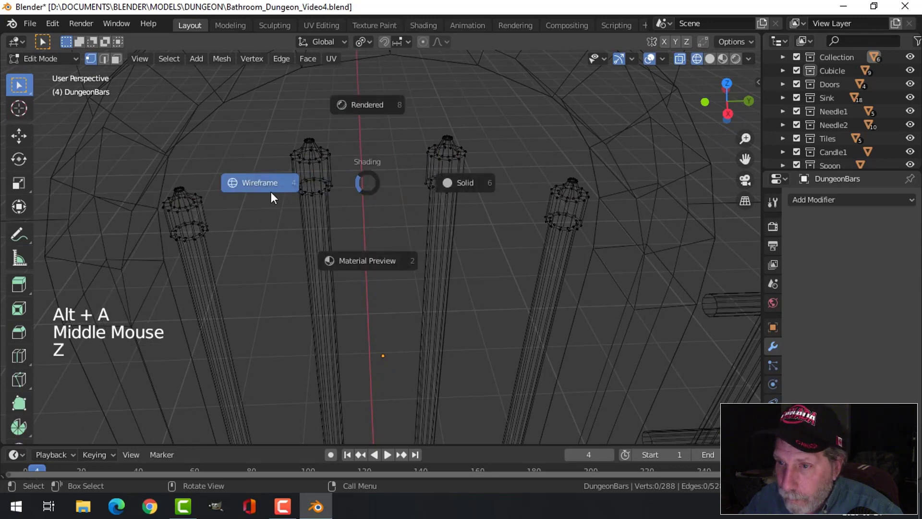
pyautogui.click(445, 183)
pyautogui.hotkey('ctrl', 'r')
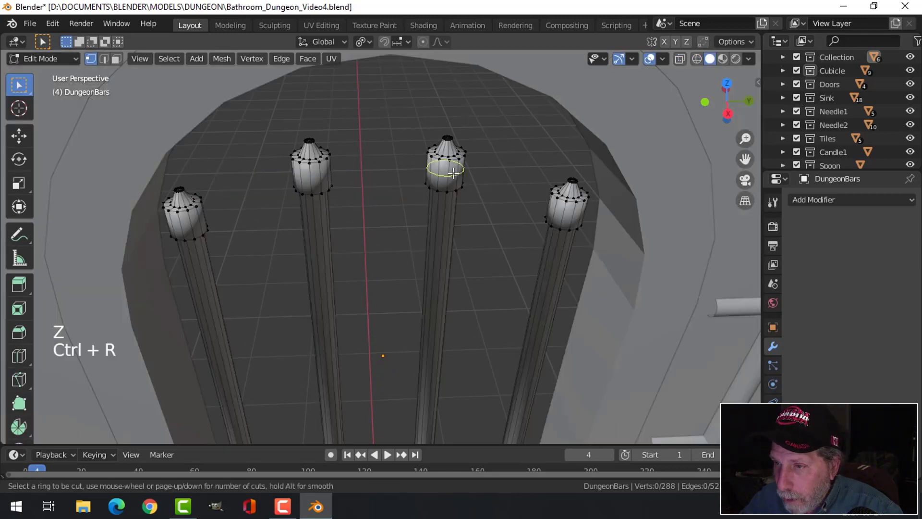
pyautogui.click(452, 172)
pyautogui.click(452, 172)
pyautogui.hotkey('ctrl', 'r')
pyautogui.click(565, 206)
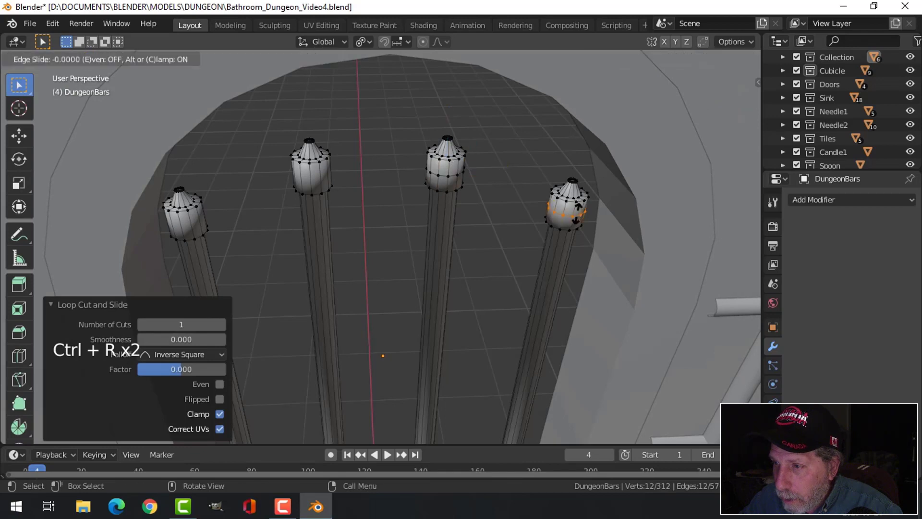
pyautogui.click(565, 207)
pyautogui.hotkey('ctrl', 'r')
pyautogui.click(317, 174)
pyautogui.click(308, 183)
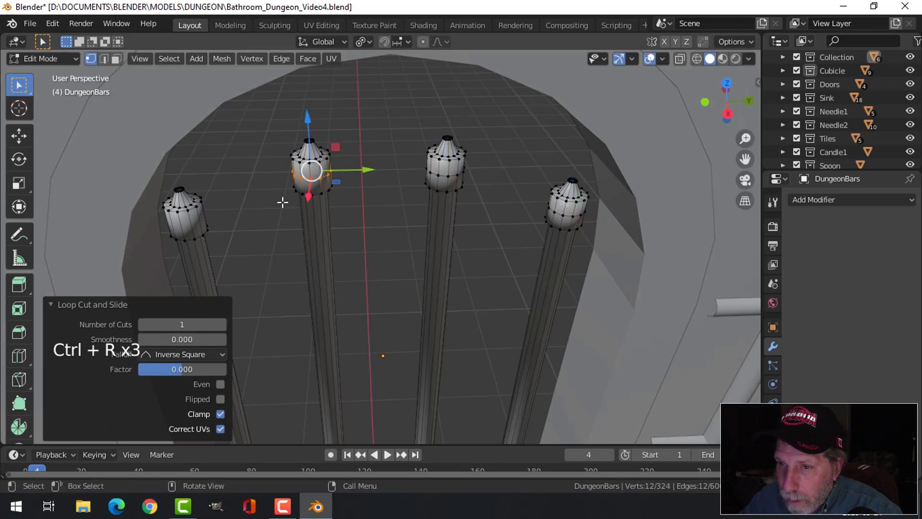
pyautogui.hotkey('ctrl', 'r')
pyautogui.click(202, 222)
pyautogui.click(203, 221)
pyautogui.hotkey('alt', 'a')
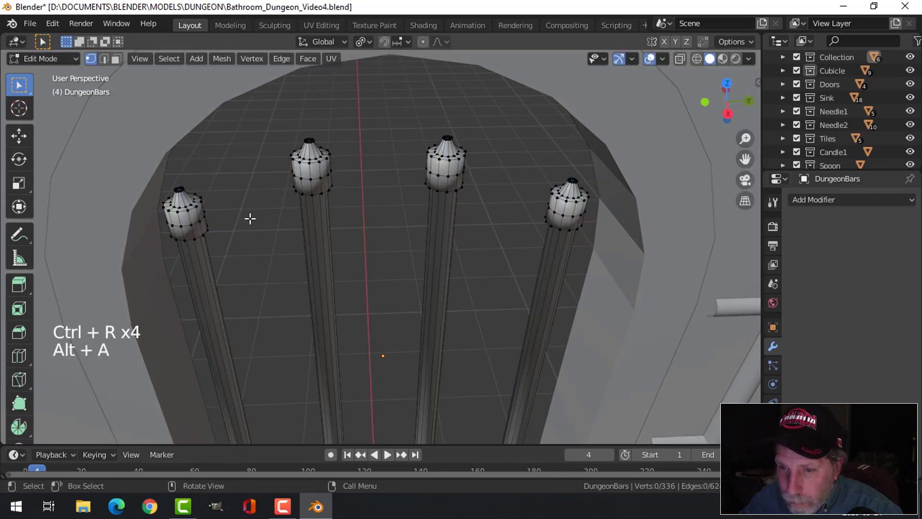
# Bevel the middle edge loops of the four collars by 0.0215' and scale the resulting bands up to about 1.1.
pyautogui.press('2')
pyautogui.keyDown('alt'); pyautogui.keyDown('shift'); pyautogui.click(195, 222); pyautogui.keyUp('shift'); pyautogui.keyUp('alt')
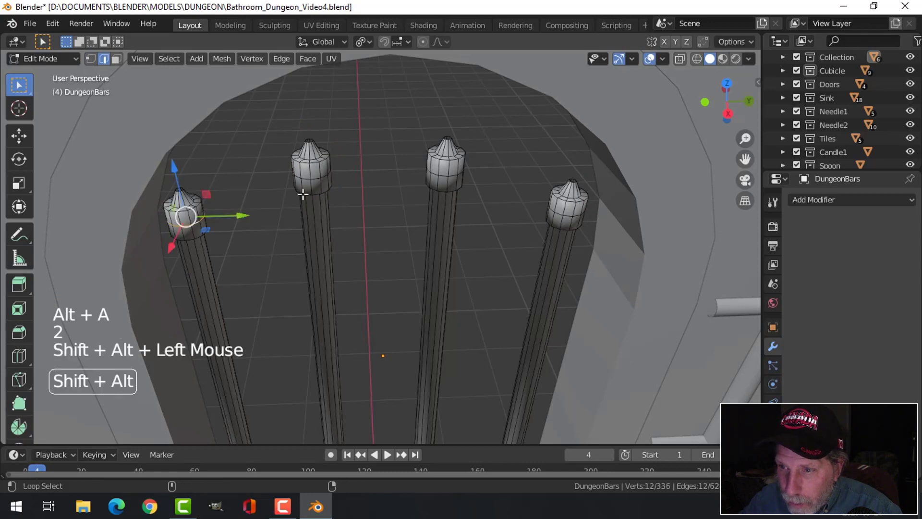
pyautogui.keyDown('alt'); pyautogui.keyDown('shift'); pyautogui.click(316, 177); pyautogui.keyUp('shift'); pyautogui.keyUp('alt')
pyautogui.keyDown('alt'); pyautogui.keyDown('shift'); pyautogui.click(452, 175); pyautogui.keyUp('shift'); pyautogui.keyUp('alt')
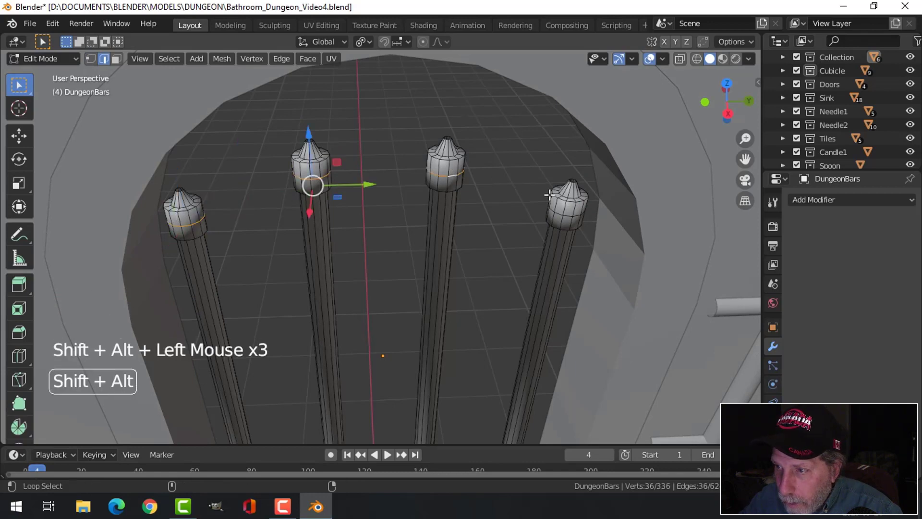
pyautogui.moveTo(566, 216)
pyautogui.keyDown('shift'); pyautogui.mouseDown(button='middle')
pyautogui.moveTo(586, 232)
pyautogui.moveTo(554, 206)
pyautogui.mouseUp(button='middle'); pyautogui.keyUp('shift')
pyautogui.hotkey('ctrl', 'b')
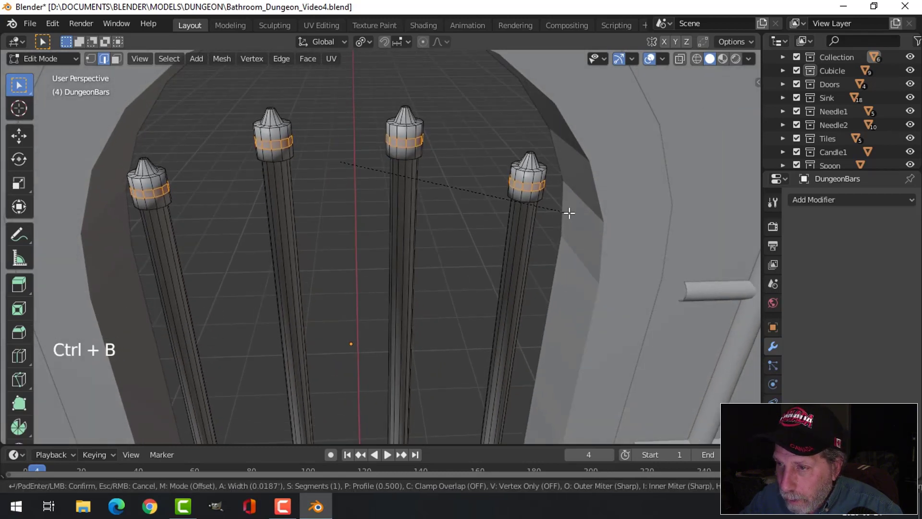
pyautogui.click(569, 213)
pyautogui.press('s')
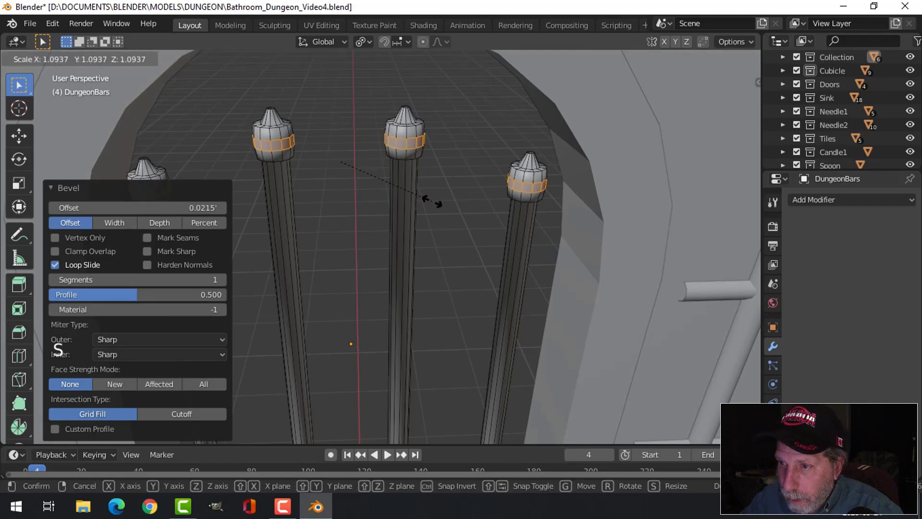
pyautogui.click(435, 205)
# Return to Object Mode and give the bars a Subdivision Surface modifier at level 1.
pyautogui.press('Tab')
pyautogui.moveTo(438, 195); pyautogui.dragTo(434, 177, button='middle')
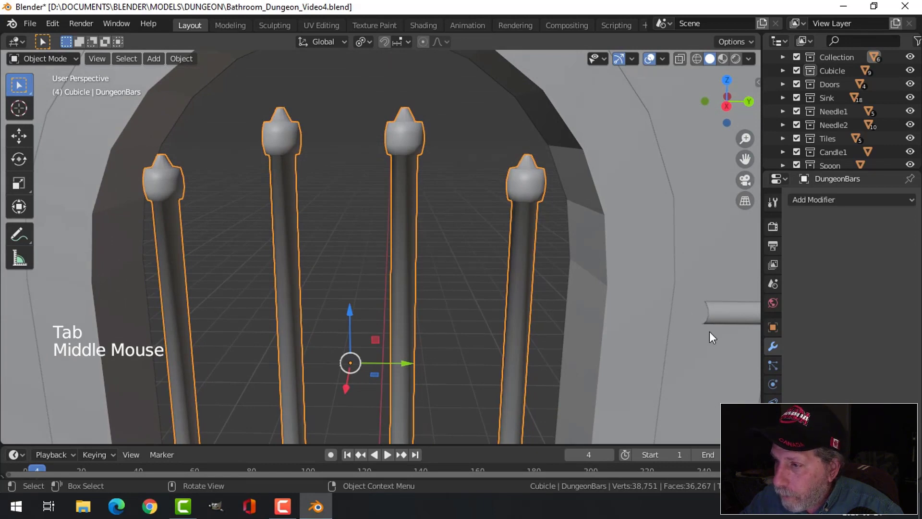
pyautogui.hotkey('ctrl', '1')
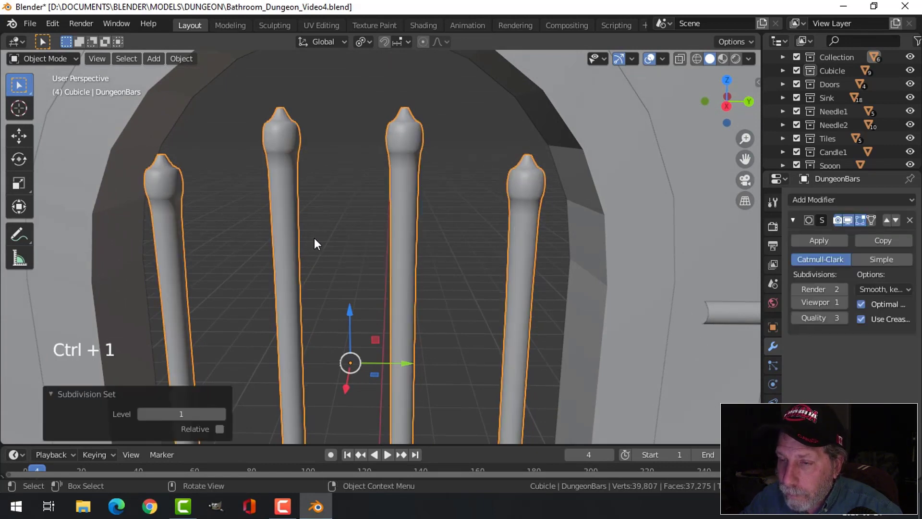
# Add a loop cut on each of the four bar shafts, slid up to a factor of about -0.99 directly beneath the collar.
pyautogui.press('Tab')
pyautogui.hotkey('ctrl', 'r')
pyautogui.click(416, 241)
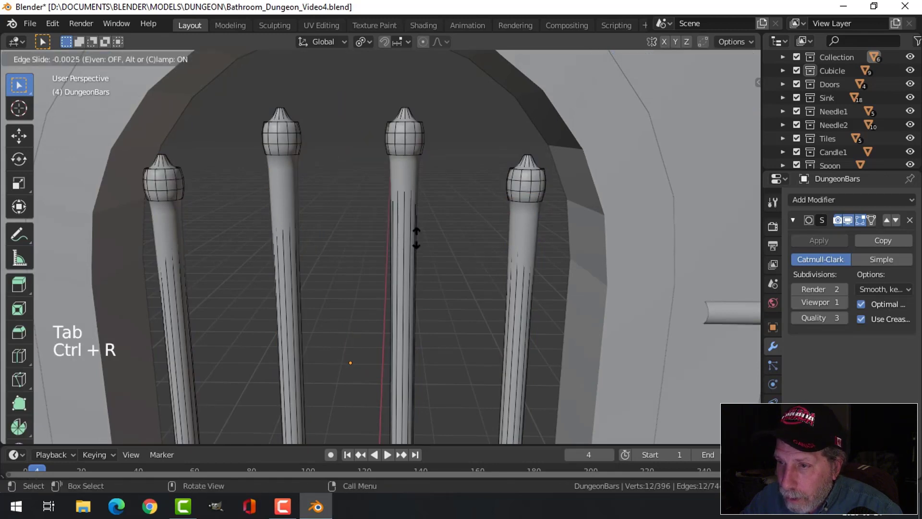
pyautogui.click(451, 360)
pyautogui.hotkey('ctrl', 'r')
pyautogui.click(526, 250)
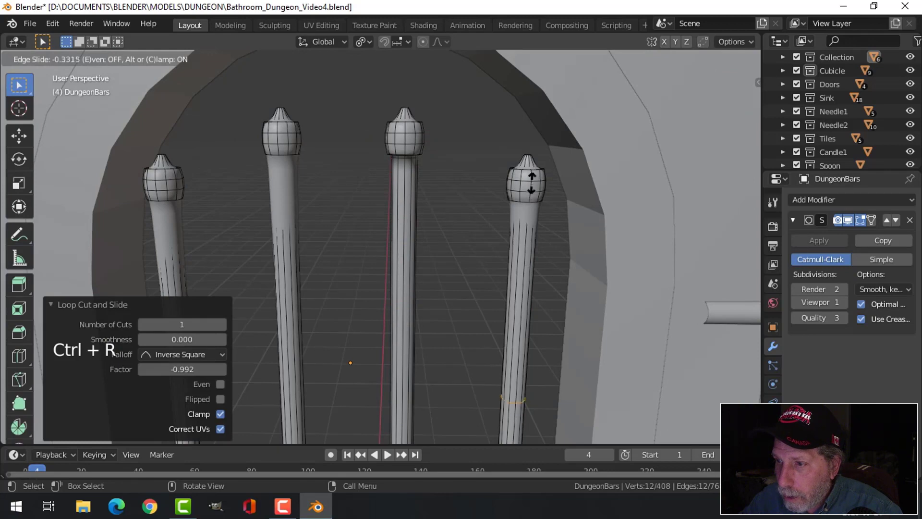
pyautogui.click(527, 405)
pyautogui.hotkey('ctrl', 'r')
pyautogui.click(285, 204)
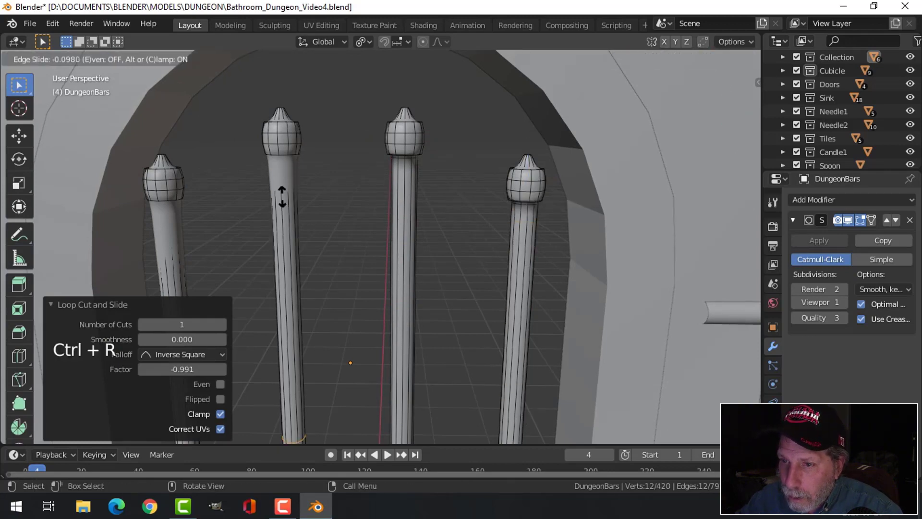
pyautogui.click(270, 348)
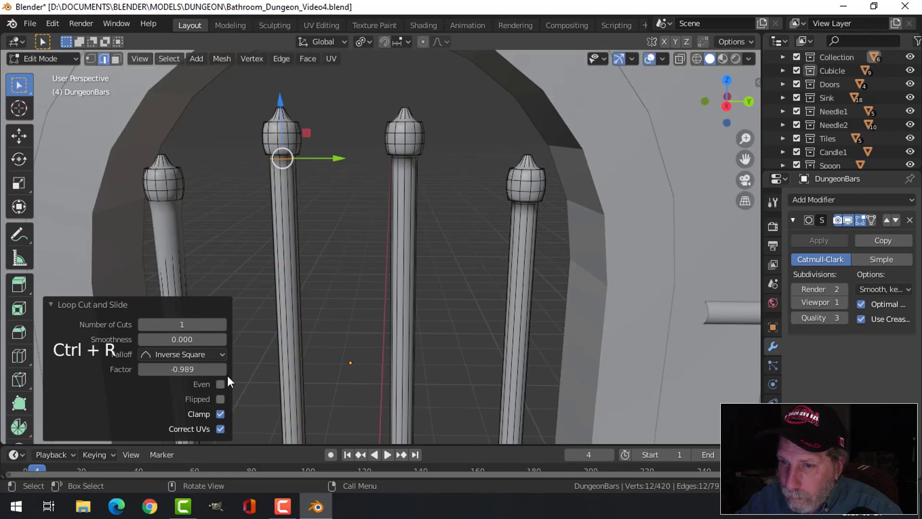
pyautogui.hotkey('ctrl', 'r')
pyautogui.click(167, 269)
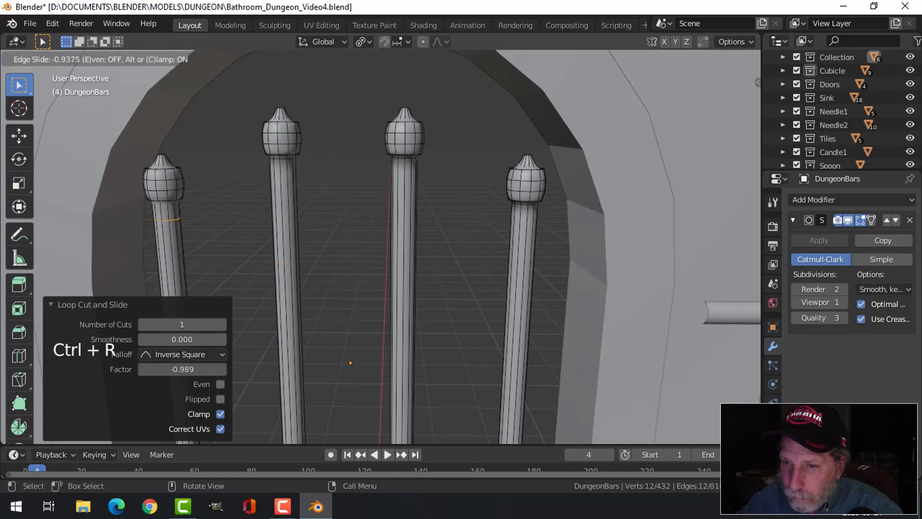
pyautogui.click(159, 414)
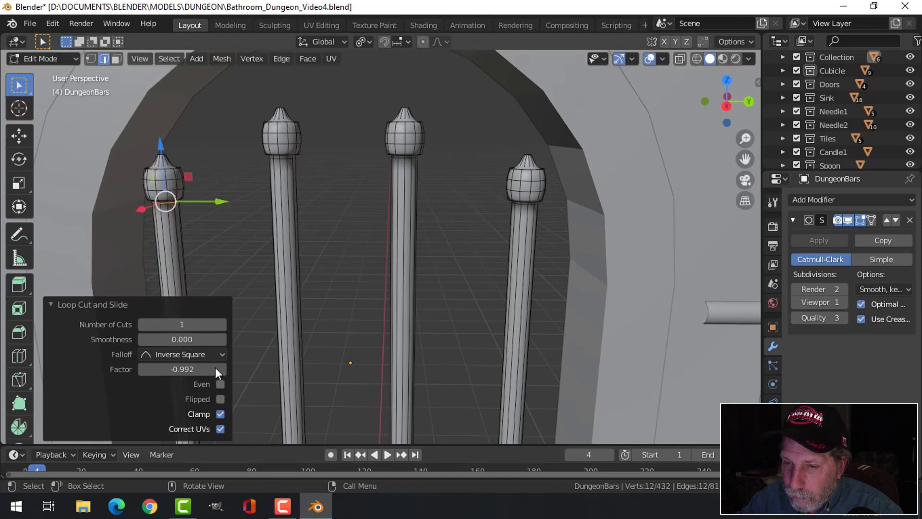
pyautogui.click(165, 302)
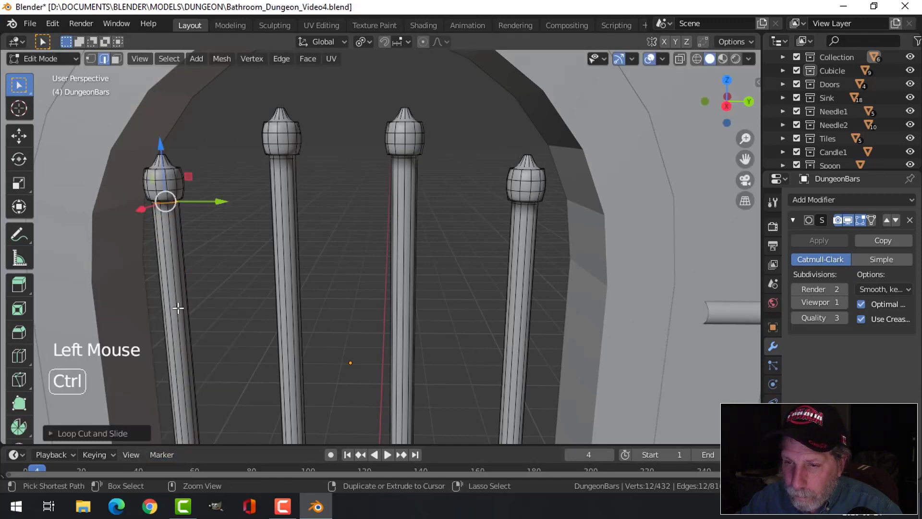
# Add a second supporting loop cut on each of the four shafts, slid up just below the first one, leaving nothing selected.
pyautogui.hotkey('ctrl', 'r')
pyautogui.click(176, 307)
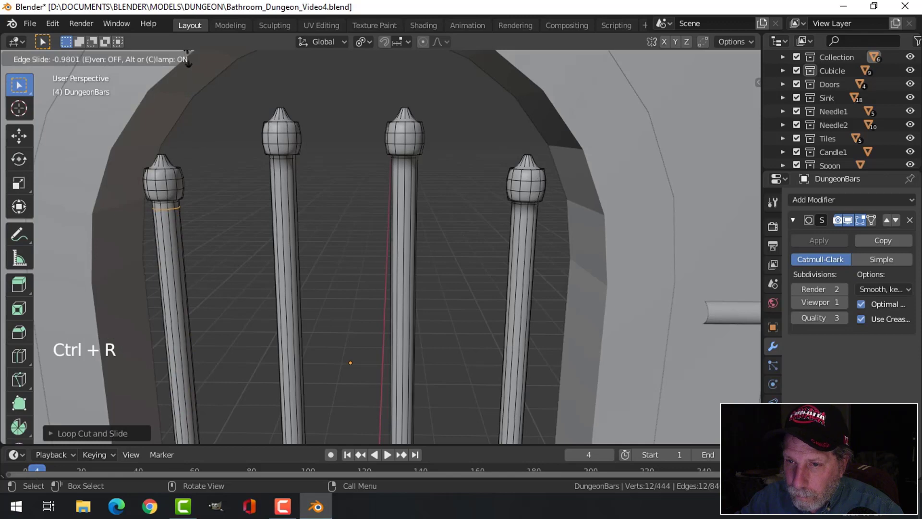
pyautogui.click(191, 60)
pyautogui.hotkey('ctrl', 'r')
pyautogui.click(293, 269)
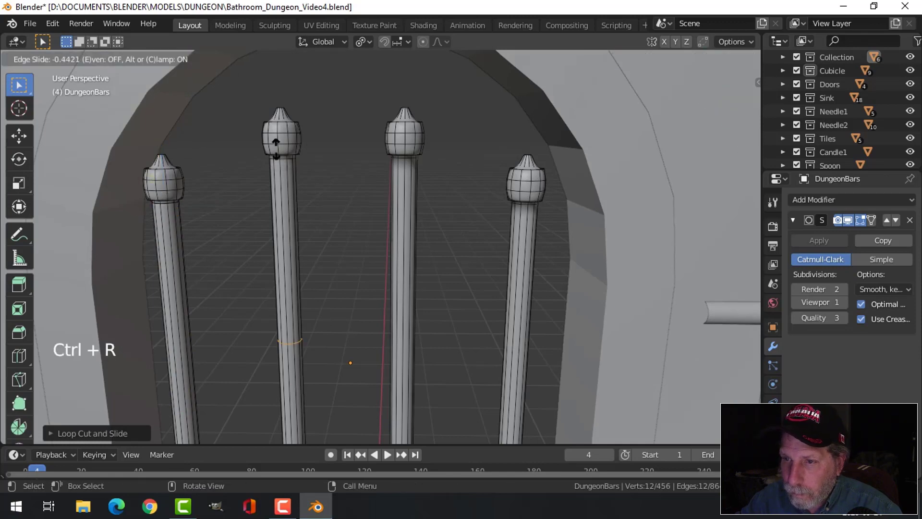
pyautogui.click(281, 398)
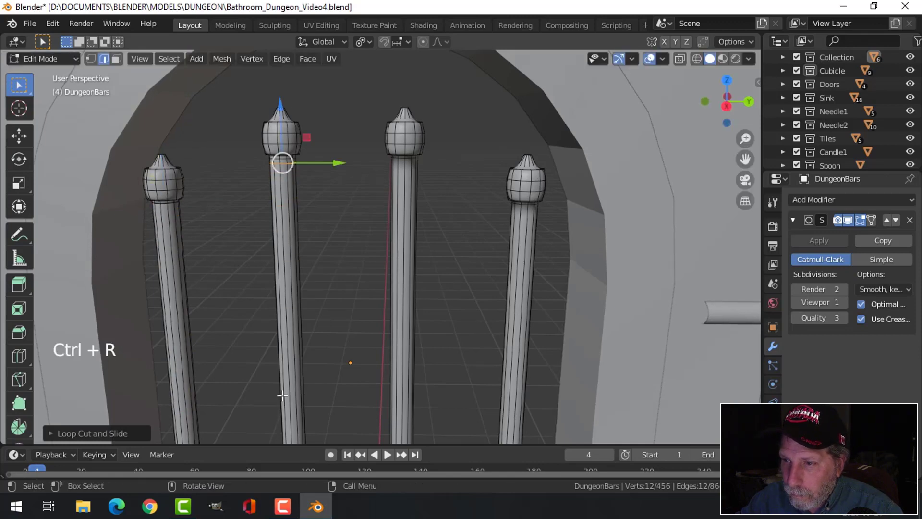
pyautogui.hotkey('ctrl', 'r')
pyautogui.click(406, 269)
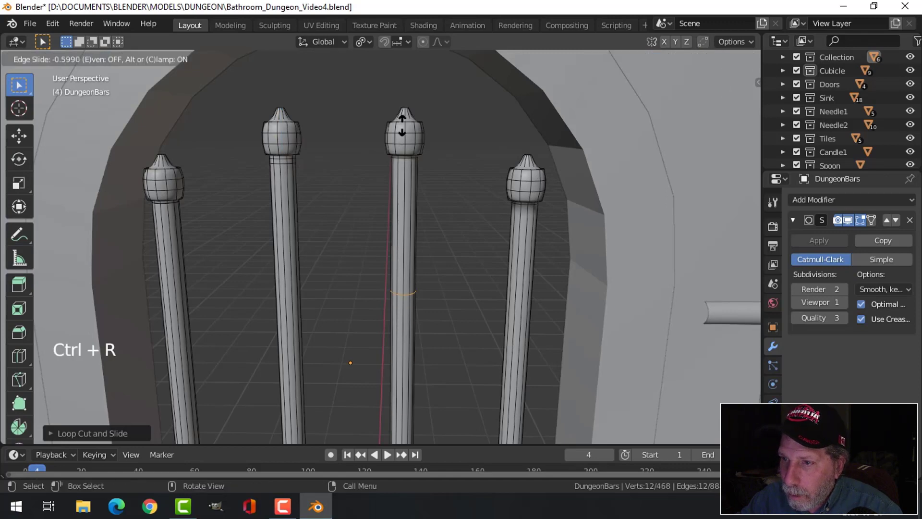
pyautogui.click(400, 413)
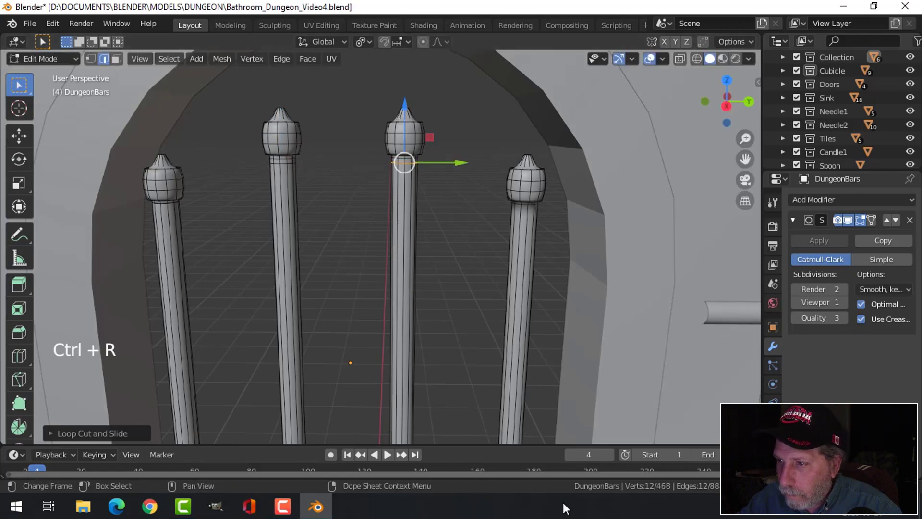
pyautogui.hotkey('ctrl', 'r')
pyautogui.click(516, 286)
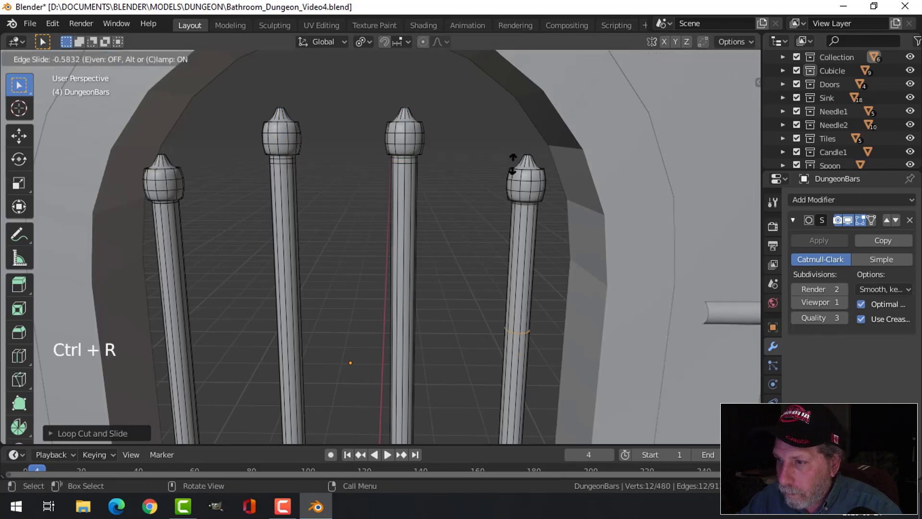
pyautogui.click(508, 61)
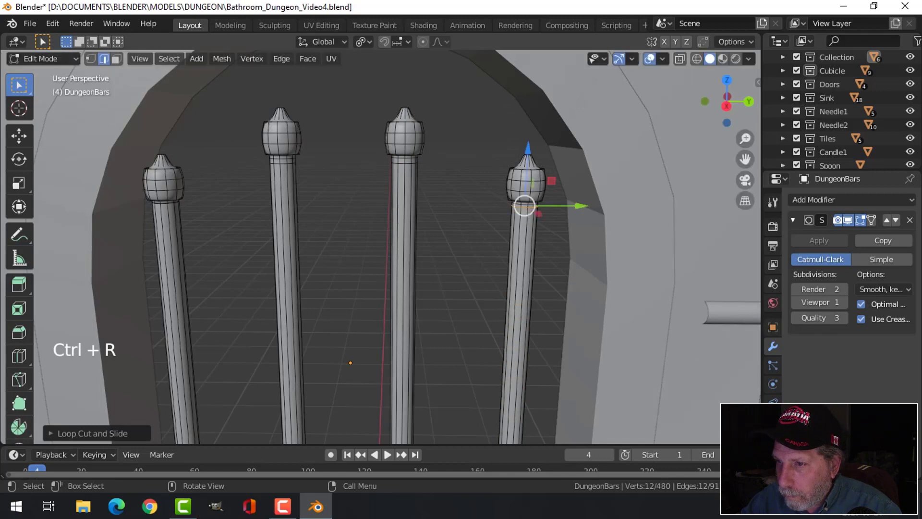
pyautogui.hotkey('alt', 'a')
# Add a loop cut around the tapered tip of each of the four bars, slid slightly down toward the tip's base.
pyautogui.moveTo(445, 130); pyautogui.dragTo(391, 166, button='middle')
pyautogui.scroll(2, 420, 158)
pyautogui.hotkey('ctrl', 'r')
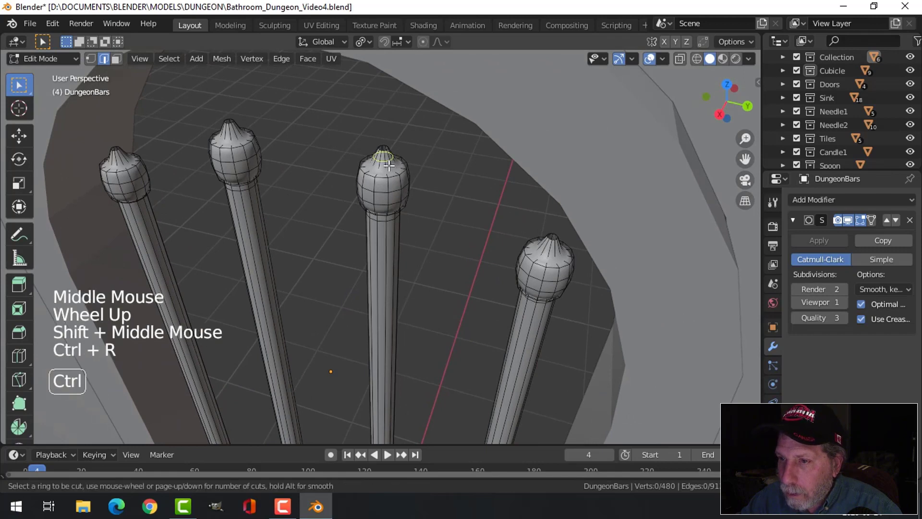
pyautogui.click(390, 168)
pyautogui.click(388, 176)
pyautogui.hotkey('ctrl', 'r')
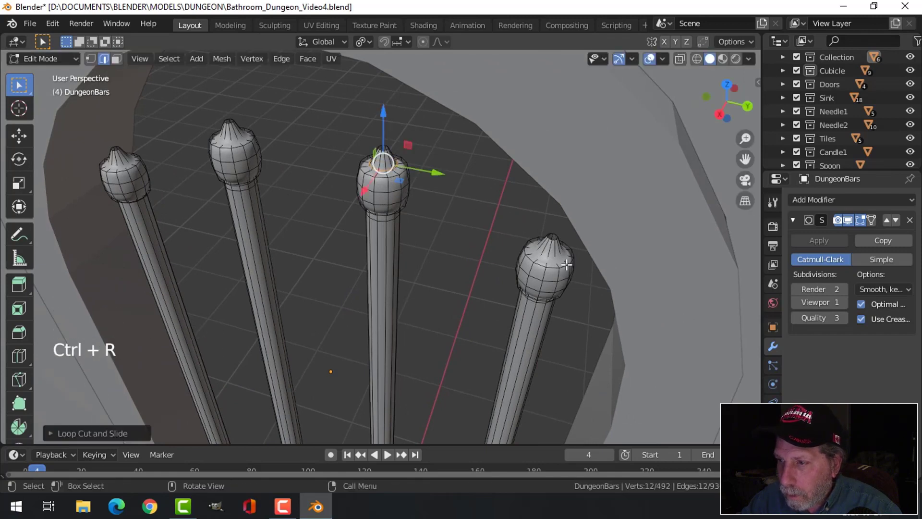
pyautogui.hotkey('ctrl', 'r')
pyautogui.click(555, 259)
pyautogui.click(553, 264)
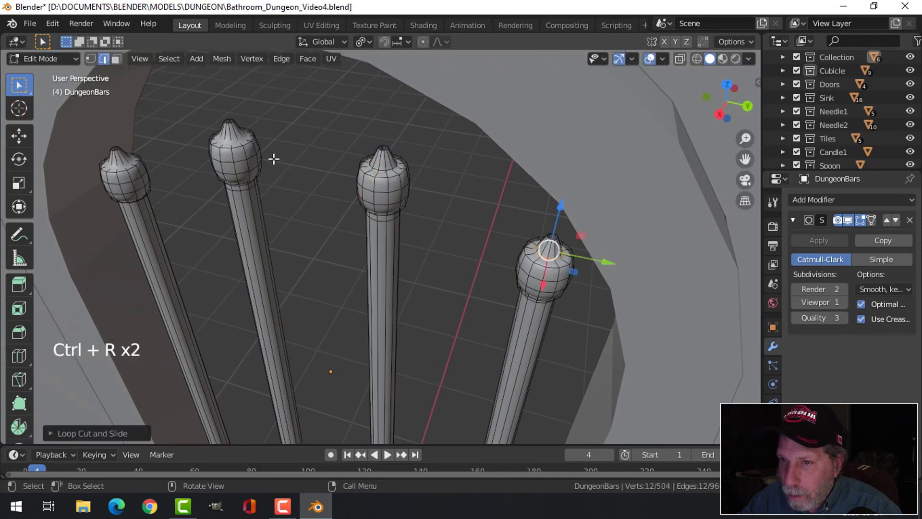
pyautogui.hotkey('ctrl', 'r')
pyautogui.click(233, 130)
pyautogui.click(236, 139)
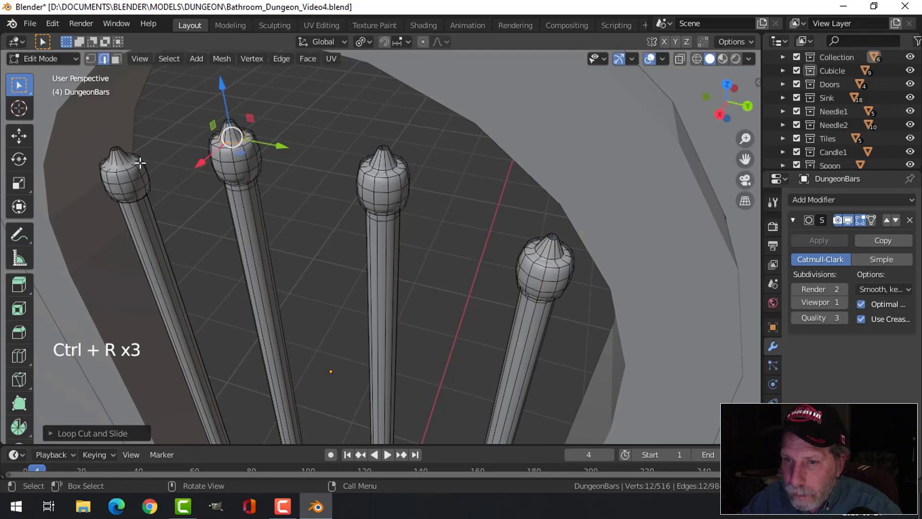
pyautogui.hotkey('ctrl', 'r')
pyautogui.click(127, 159)
pyautogui.click(128, 162)
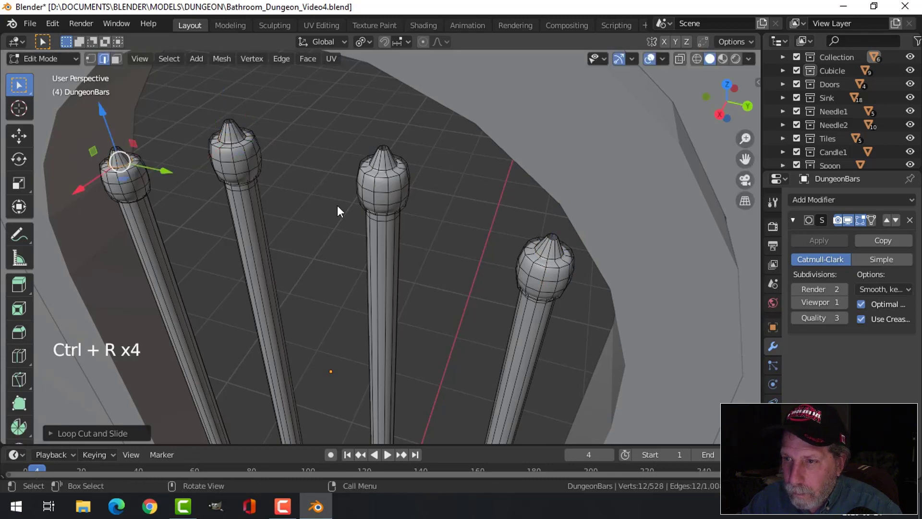
# Return to Object Mode, examine the smoothed bars in the window next to the duplicate grid, and select the window bars.
pyautogui.press('Tab')
pyautogui.scroll(-3, 346, 221)
pyautogui.hotkey('alt', 'a')
pyautogui.moveTo(350, 229); pyautogui.dragTo(370, 238, button='middle')
pyautogui.scroll(-1, 372, 234)
pyautogui.scroll(-6, 370, 240)
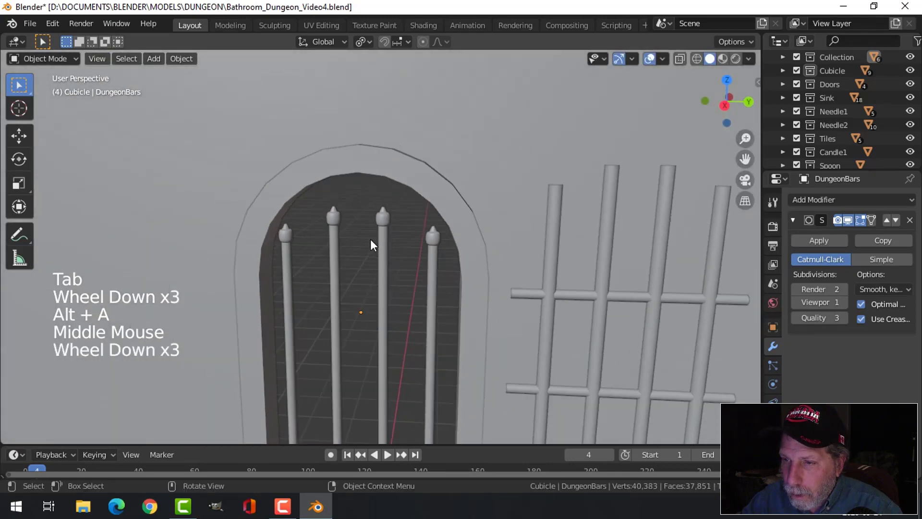
pyautogui.moveTo(398, 265); pyautogui.dragTo(376, 266, button='middle')
pyautogui.scroll(2, 402, 281)
pyautogui.scroll(2, 388, 247)
pyautogui.scroll(-2, 388, 246)
pyautogui.click(362, 221)
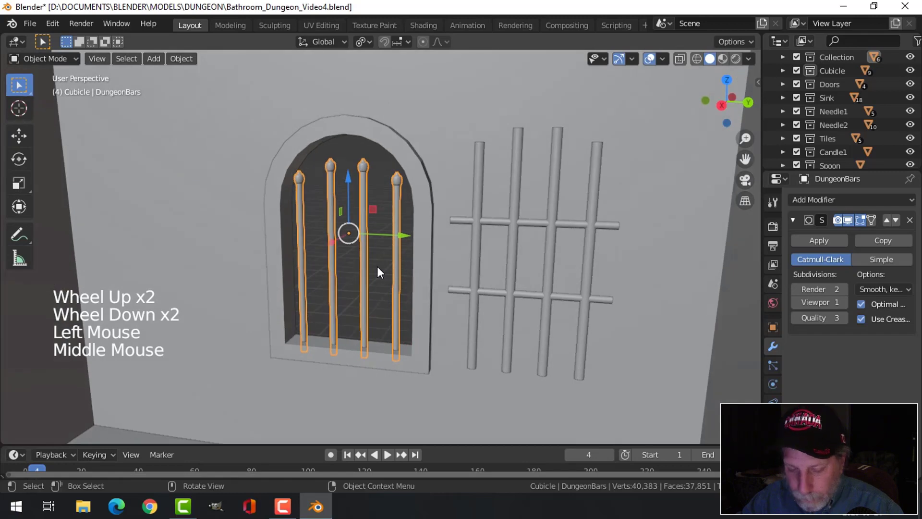
pyautogui.hotkey('shift', 'a')
pyautogui.moveTo(338, 218)
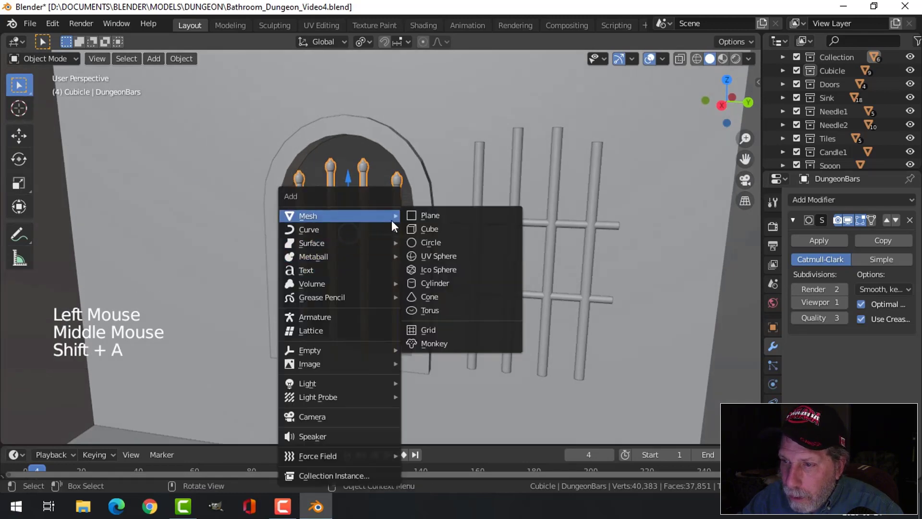
pyautogui.click(426, 217)
pyautogui.moveTo(420, 225)
pyautogui.mouseDown(button='middle')
pyautogui.moveTo(395, 245)
pyautogui.moveTo(418, 236)
pyautogui.mouseUp(button='middle')
pyautogui.press('x')
pyautogui.click(417, 236)
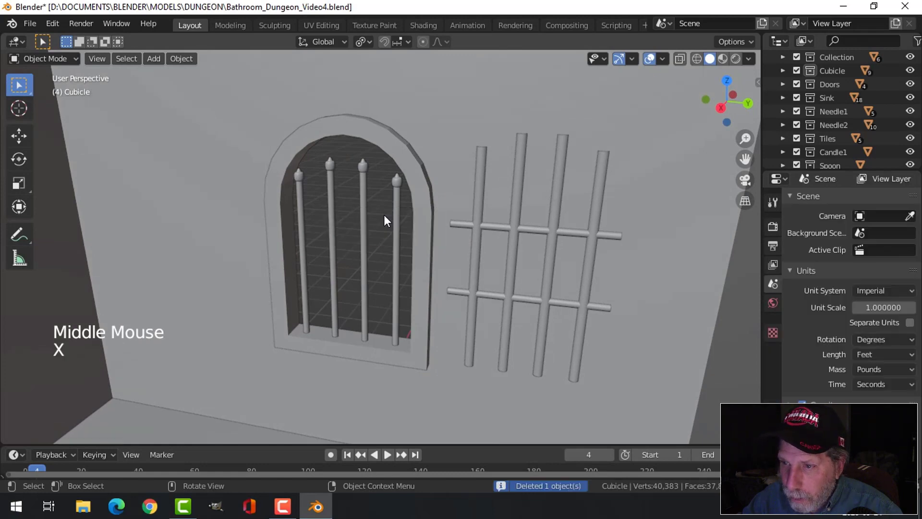
# Set the window bars' origin to their geometry and snap the 3D cursor to the selected bars.
pyautogui.click(371, 201)
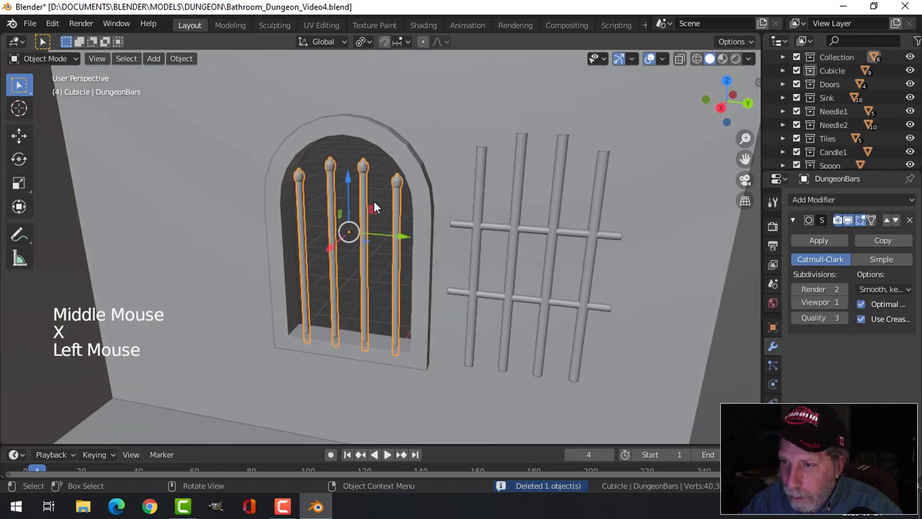
pyautogui.click(182, 58)
pyautogui.moveTo(210, 88)
pyautogui.click(342, 98)
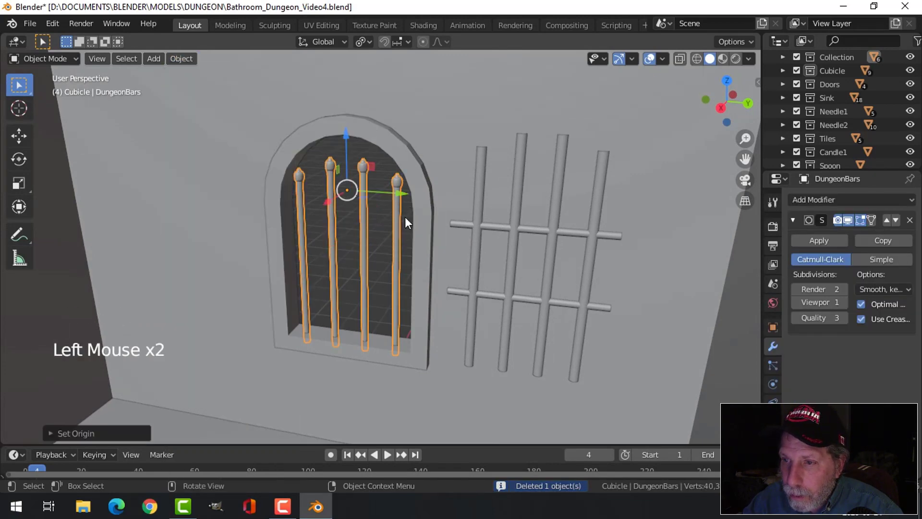
pyautogui.hotkey('shift', 's')
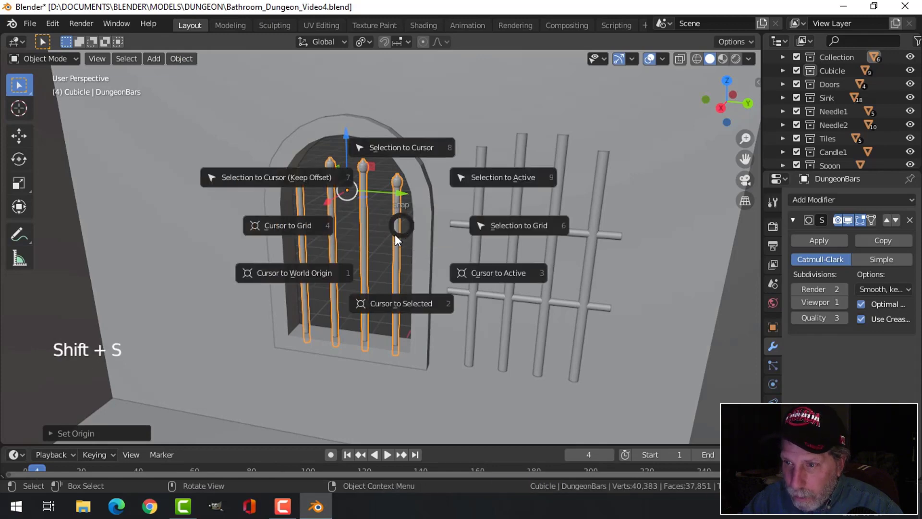
pyautogui.click(397, 299)
# Add a plane at the 3D cursor and scale it along X into a narrow strip running across the window bars.
pyautogui.hotkey('shift', 'a')
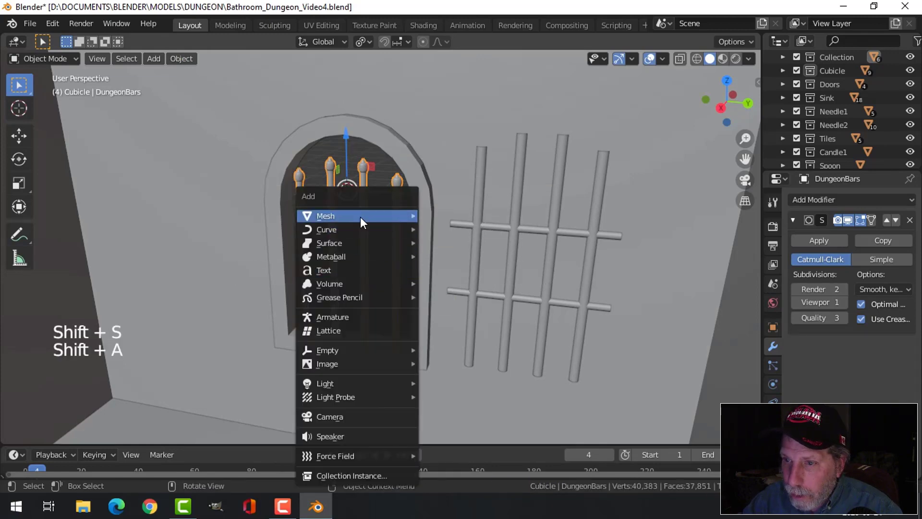
pyautogui.moveTo(360, 217)
pyautogui.click(451, 213)
pyautogui.moveTo(451, 214)
pyautogui.mouseDown(button='middle')
pyautogui.moveTo(420, 255)
pyautogui.moveTo(417, 233)
pyautogui.moveTo(383, 241)
pyautogui.moveTo(440, 219)
pyautogui.mouseUp(button='middle')
pyautogui.press('Tab')
pyautogui.press('s')
pyautogui.press('x')
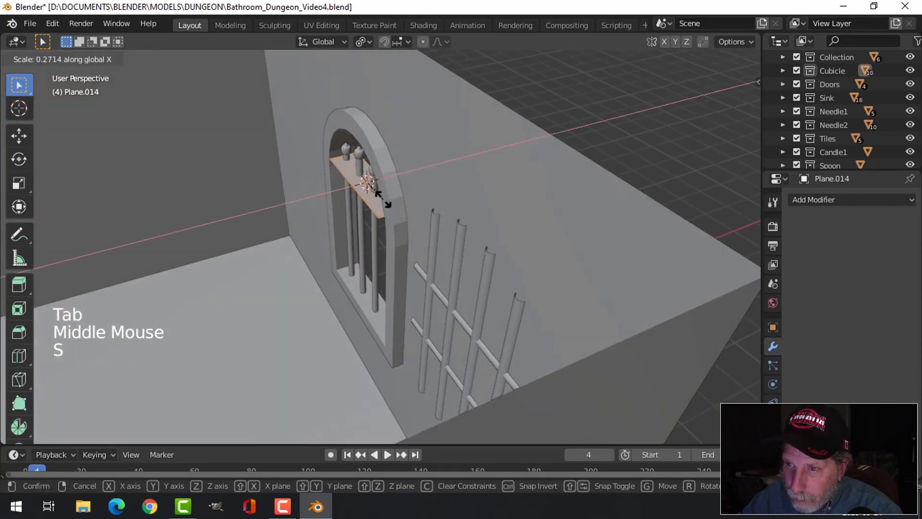
pyautogui.click(370, 186)
# Extrude the strip down about 0.046 ft into a thin crossbar, then return to Object Mode with nothing selected.
pyautogui.moveTo(370, 186); pyautogui.dragTo(384, 204, button='middle')
pyautogui.scroll(2, 412, 220)
pyautogui.press('e')
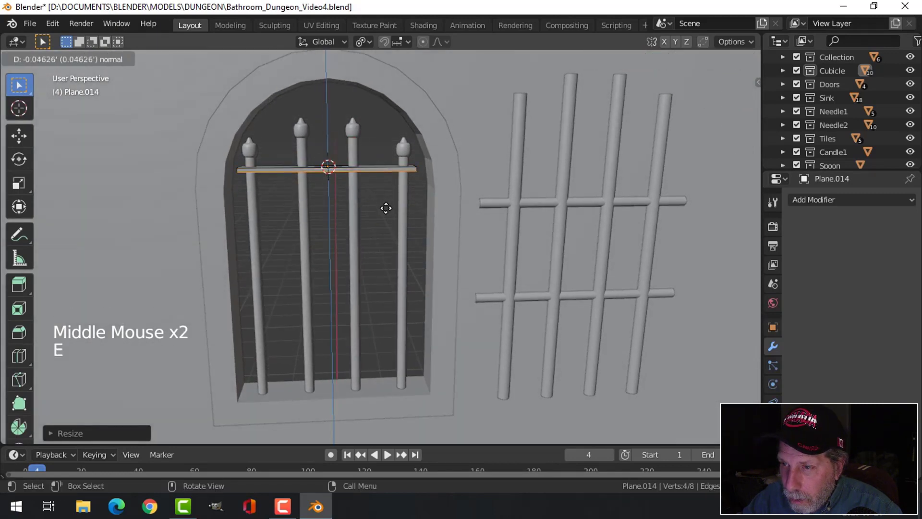
pyautogui.click(386, 208)
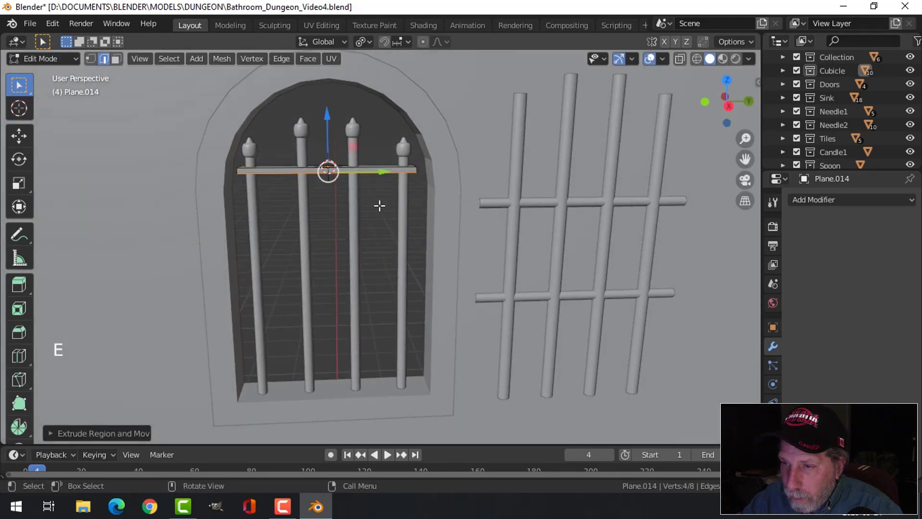
pyautogui.press('Tab')
pyautogui.moveTo(388, 202); pyautogui.dragTo(376, 229, button='middle')
pyautogui.hotkey('alt', 'a')
pyautogui.scroll(3, 350, 144)
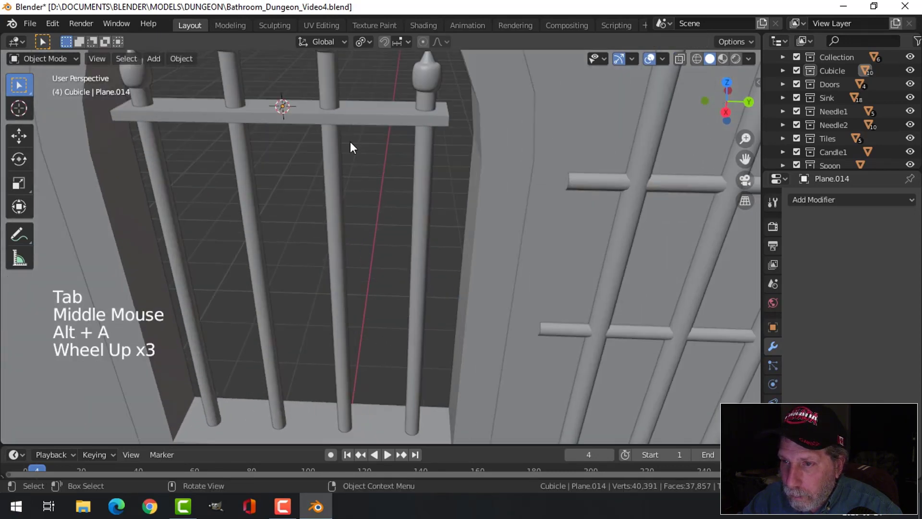
# Move the crossbar down along Z so it sits a little lower beneath the bars' finials.
pyautogui.click(358, 110)
pyautogui.scroll(-2, 366, 181)
pyautogui.moveTo(366, 181); pyautogui.dragTo(373, 189, button='middle')
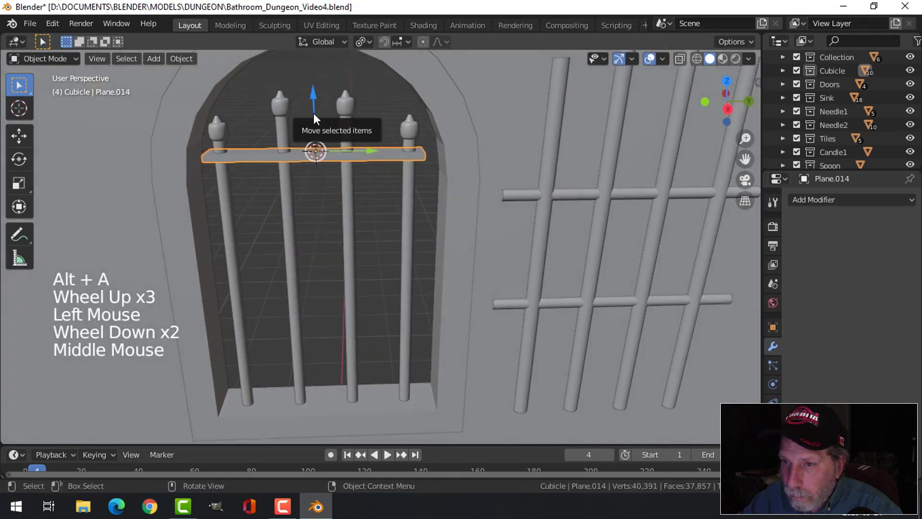
pyautogui.moveTo(313, 113); pyautogui.dragTo(318, 156)
pyautogui.moveTo(342, 175); pyautogui.dragTo(379, 189, button='middle')
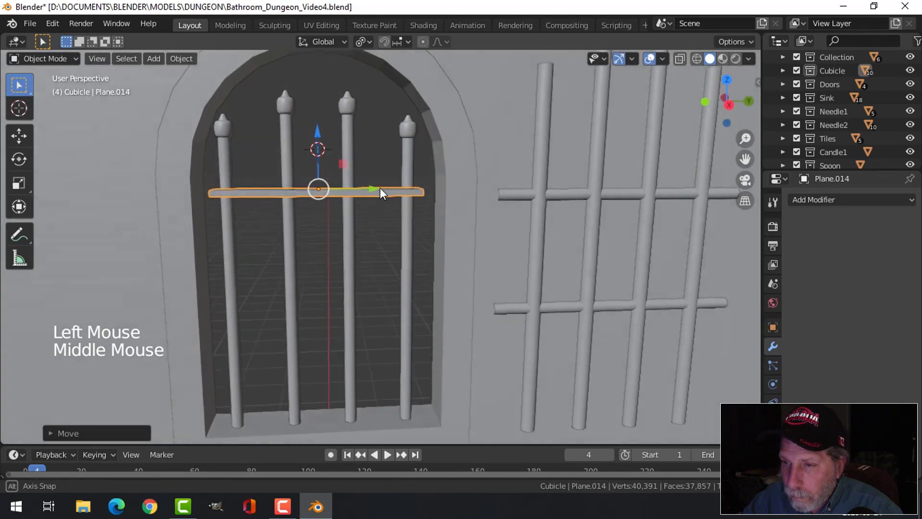
# Add a Bevel modifier to the crossbar with 2 segments and an offset of 0.02 ft.
pyautogui.click(842, 201)
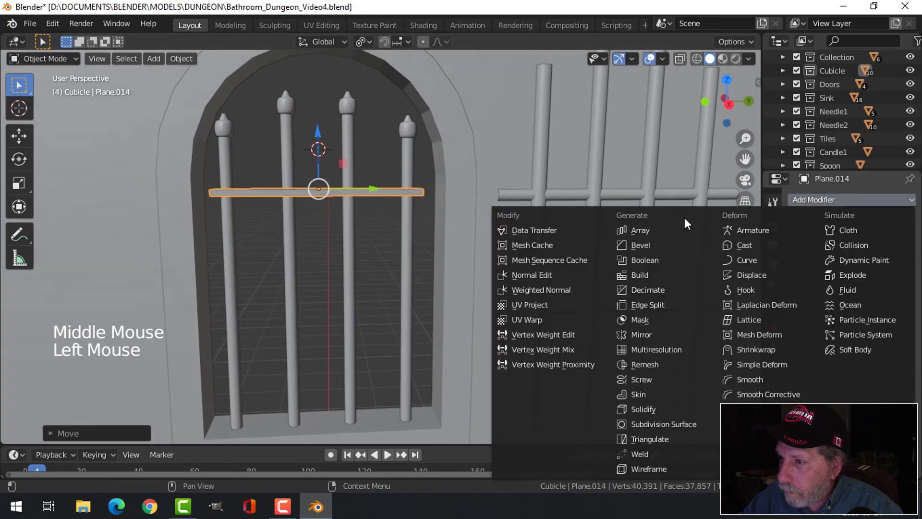
pyautogui.click(637, 242)
pyautogui.scroll(2, 851, 264)
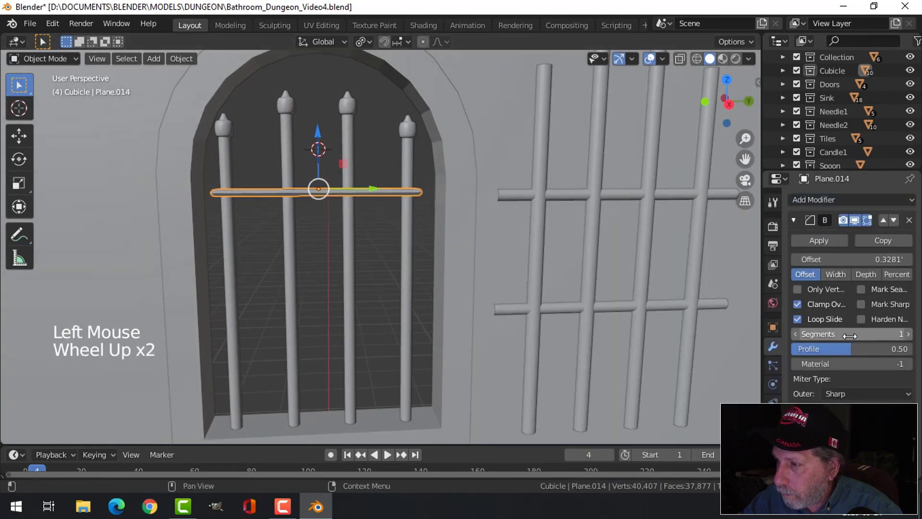
pyautogui.click(907, 333)
pyautogui.click(887, 259)
pyautogui.write('084ft')
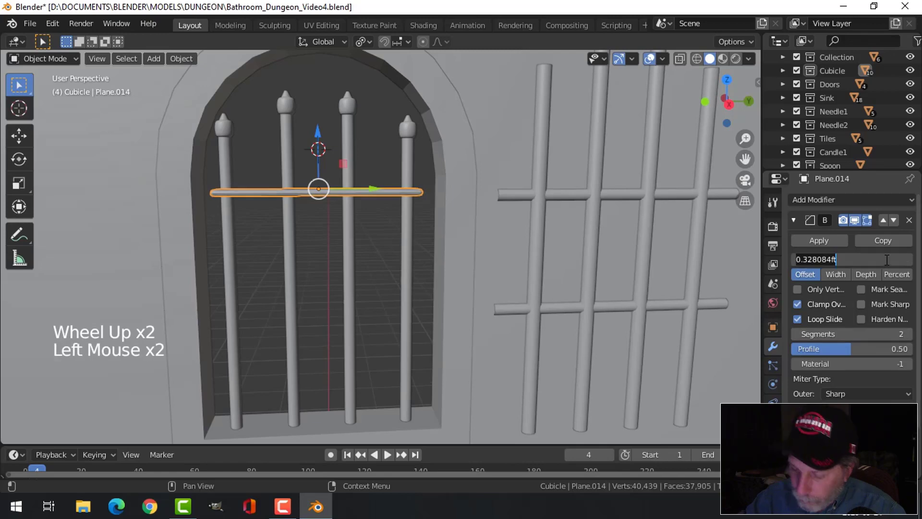
pyautogui.write('.02')
pyautogui.press('Return')
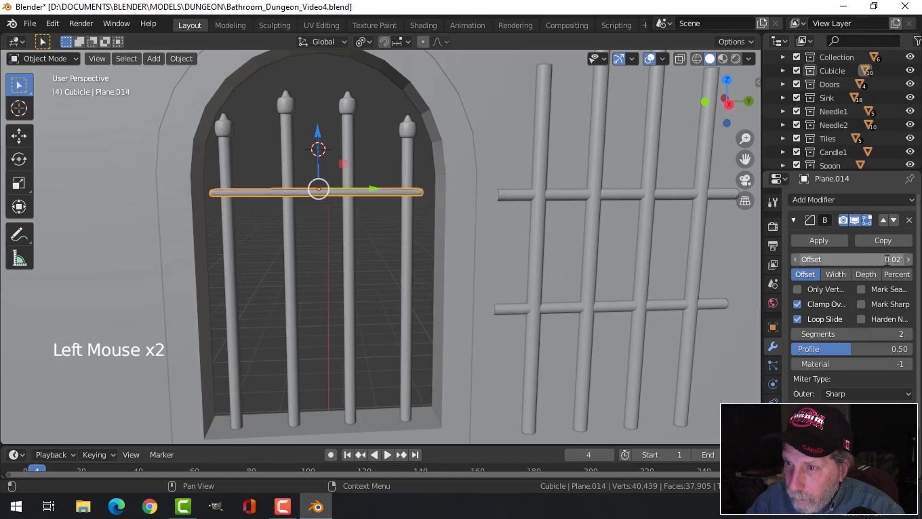
# Scale the whole crossbar mesh down along X so its depth is closer to the bars' thickness.
pyautogui.moveTo(371, 239); pyautogui.dragTo(315, 226, button='middle')
pyautogui.scroll(2, 329, 310)
pyautogui.press('Tab')
pyautogui.press('a')
pyautogui.press('s')
pyautogui.press('x')
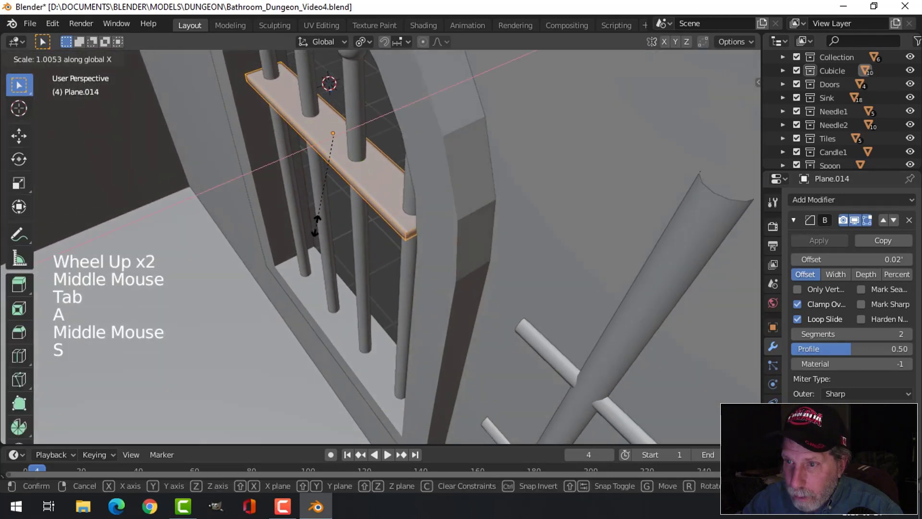
pyautogui.click(321, 192)
# Duplicate the crossbar within its mesh, move the copy straight down as a second crossbar, and return to Object Mode.
pyautogui.moveTo(319, 189); pyautogui.dragTo(423, 216, button='middle')
pyautogui.scroll(-2, 369, 232)
pyautogui.hotkey('shift', 'd')
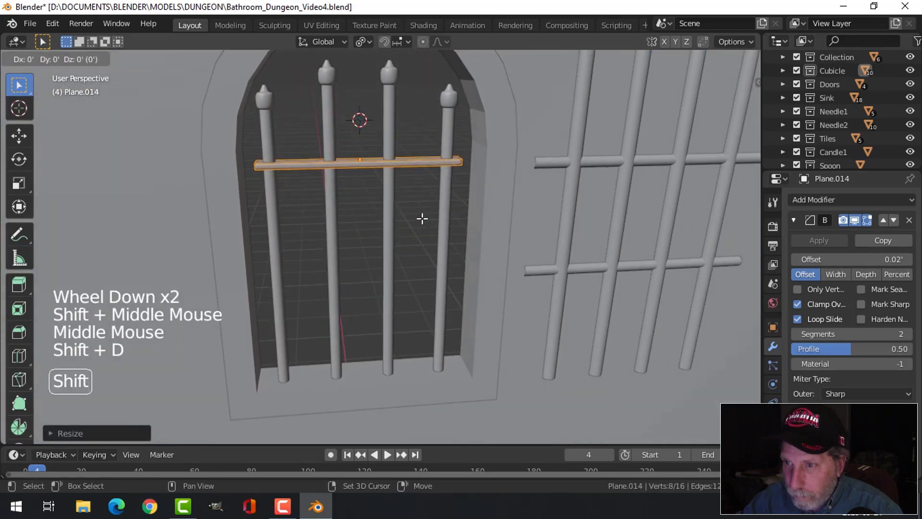
pyautogui.rightClick(422, 219)
pyautogui.moveTo(362, 123); pyautogui.dragTo(370, 207)
pyautogui.hotkey('alt', 'a')
pyautogui.press('Tab')
pyautogui.scroll(-3, 440, 234)
pyautogui.hotkey('alt', 'a')
pyautogui.moveTo(440, 233); pyautogui.dragTo(405, 246, button='middle')
pyautogui.scroll(3, 406, 246)
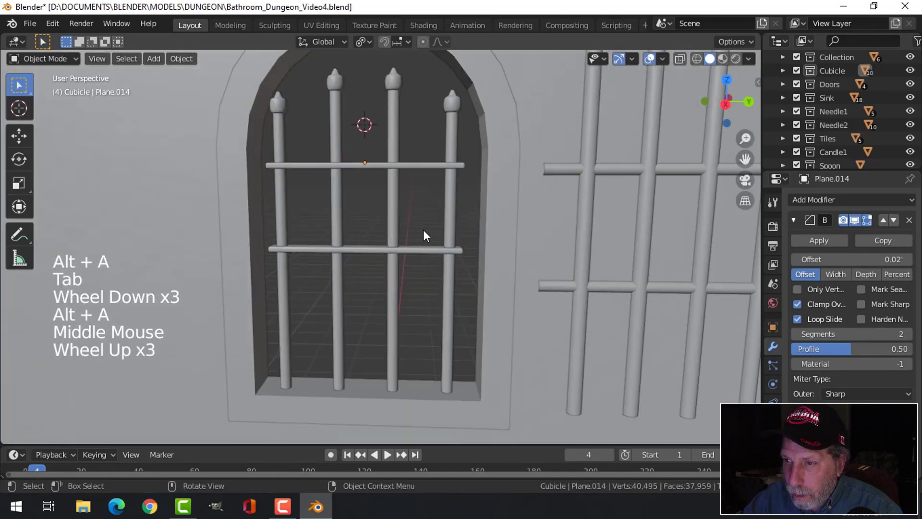
# Scale both crossbars along Y until their ends reach the sides of the window opening, leaving nothing selected.
pyautogui.click(429, 164)
pyautogui.press('Tab')
pyautogui.press('a')
pyautogui.moveTo(457, 218); pyautogui.dragTo(442, 225, button='middle')
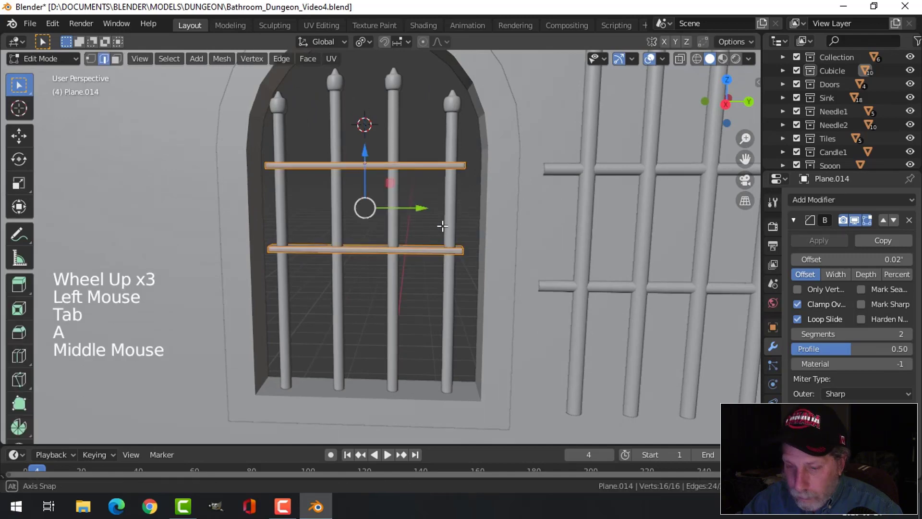
pyautogui.press('s')
pyautogui.press('y')
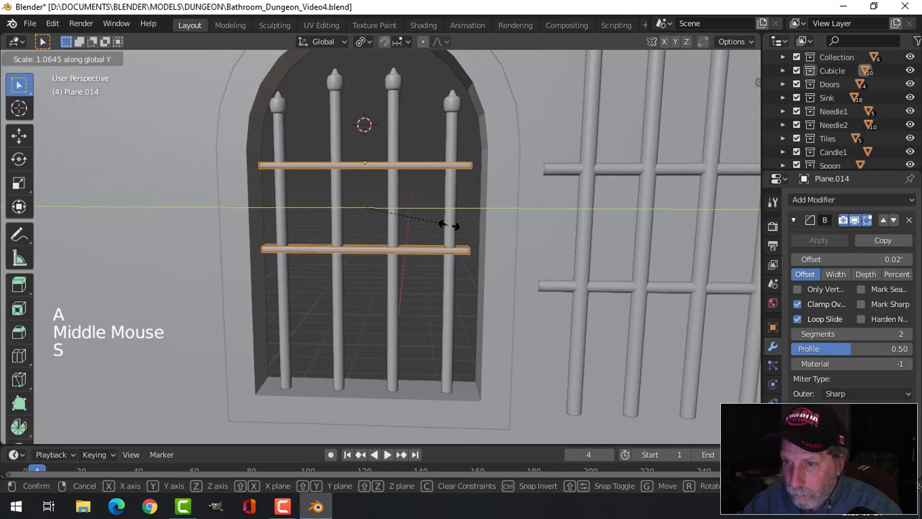
pyautogui.click(474, 226)
pyautogui.hotkey('alt', 'a')
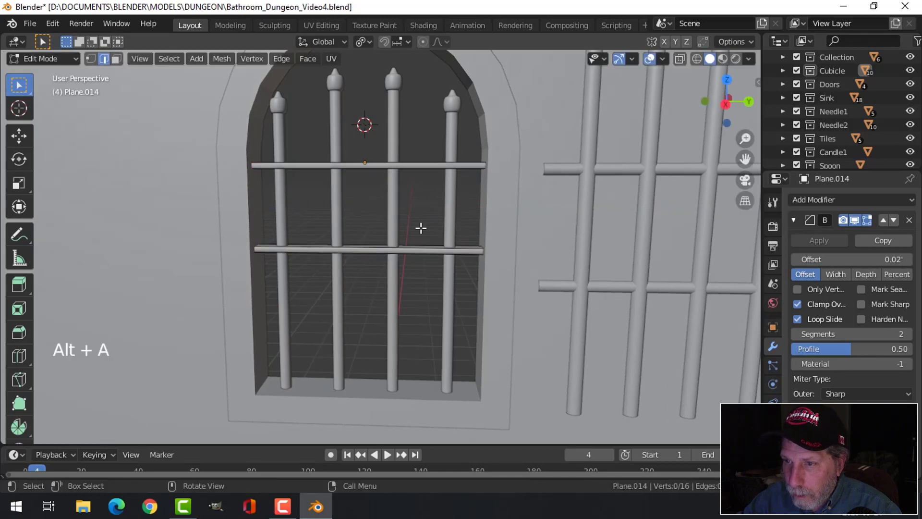
# Return to Object Mode and examine the barred window on the wall next to the duplicate grid.
pyautogui.press('Tab')
pyautogui.scroll(-3, 420, 228)
pyautogui.hotkey('alt', 'a')
pyautogui.moveTo(421, 227); pyautogui.dragTo(414, 229, button='middle')
pyautogui.scroll(-3, 417, 240)
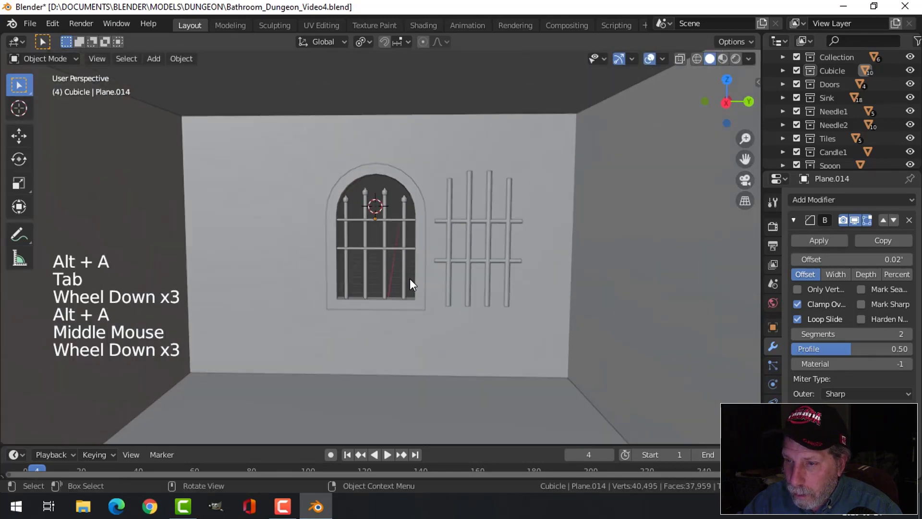
pyautogui.keyDown('shift'); pyautogui.moveTo(410, 279); pyautogui.dragTo(392, 249, button='middle'); pyautogui.keyUp('shift')
pyautogui.scroll(2, 393, 250)
pyautogui.scroll(1, 386, 269)
pyautogui.scroll(-3, 386, 269)
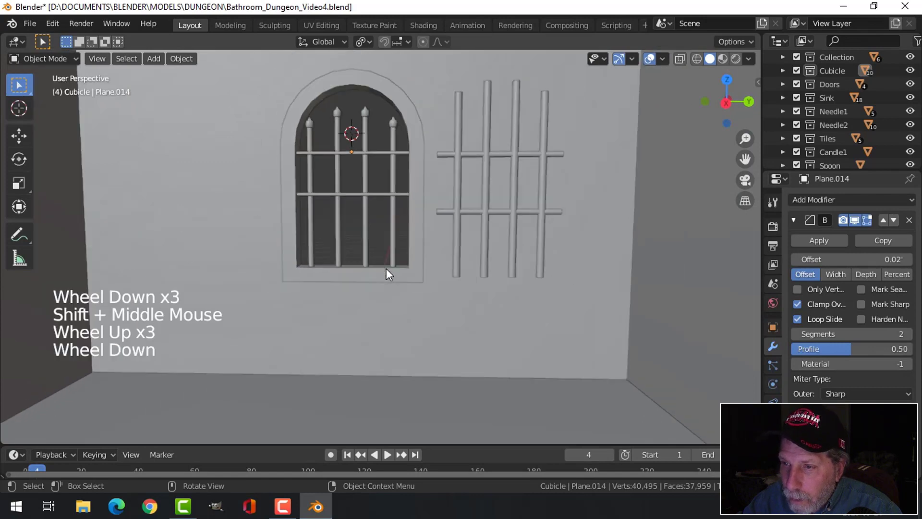
pyautogui.scroll(2, 373, 226)
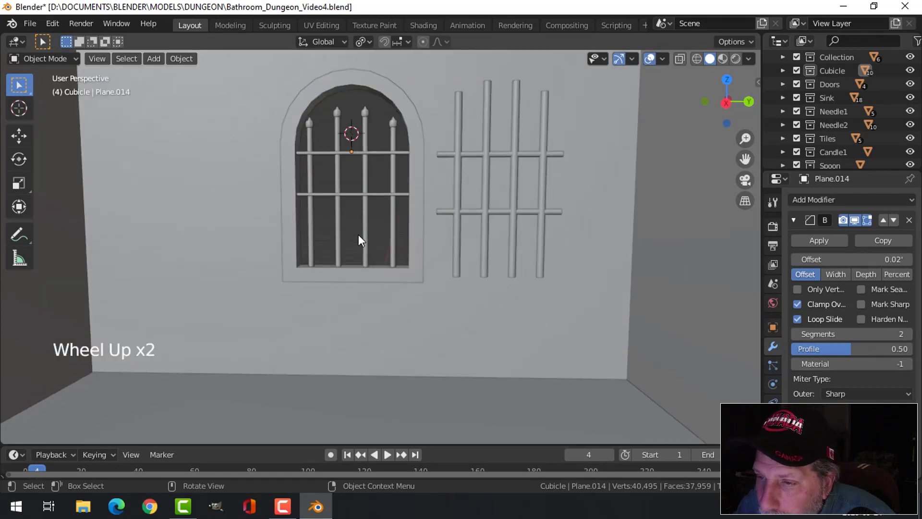
# In the right wireframe view, box-select the finials of the two middle bars and raise them slightly along Z.
pyautogui.click(337, 114)
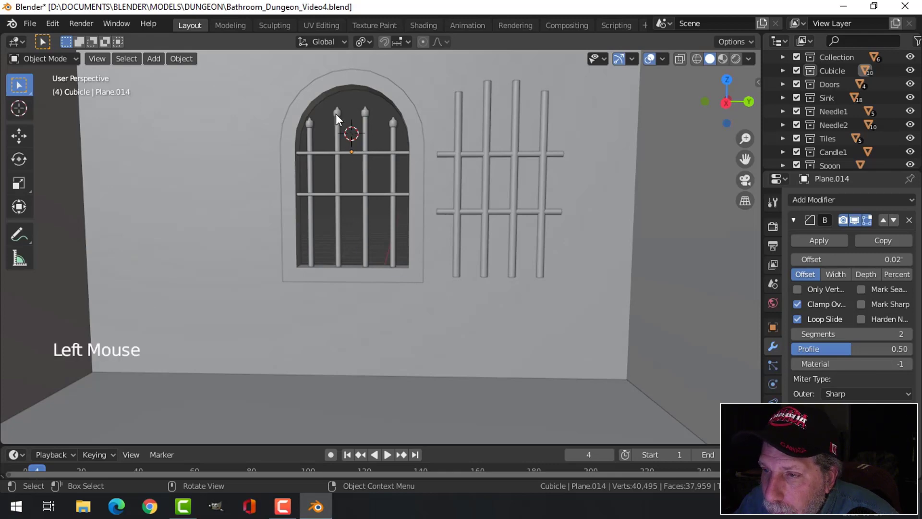
pyautogui.press('Tab')
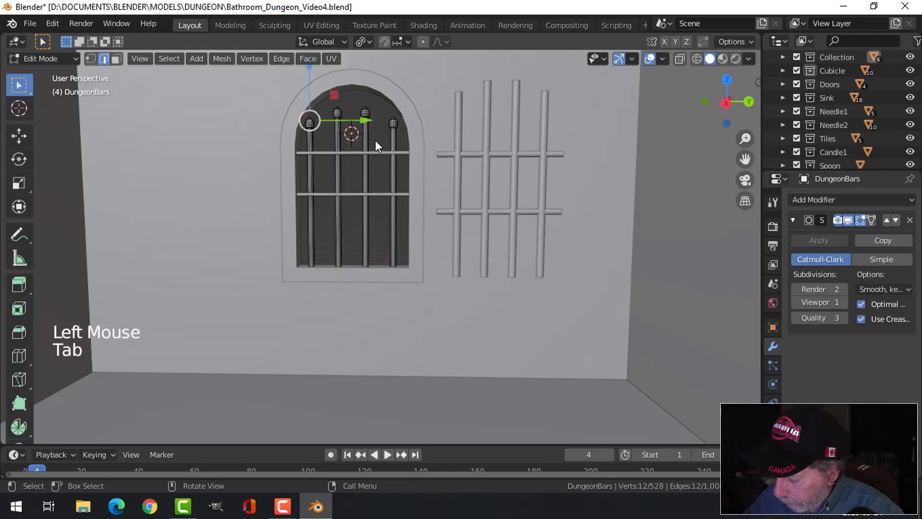
pyautogui.press('KP_3')
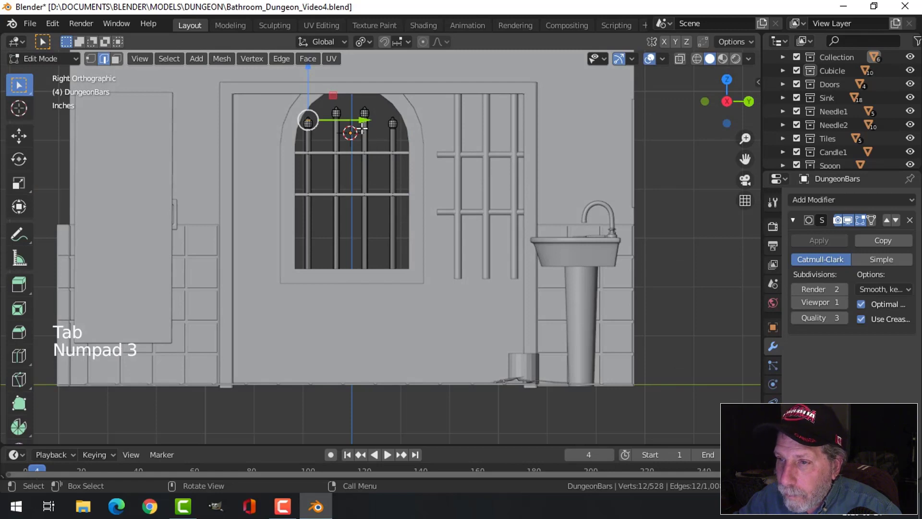
pyautogui.keyDown('shift'); pyautogui.moveTo(375, 140); pyautogui.dragTo(359, 287, button='middle'); pyautogui.keyUp('shift')
pyautogui.scroll(4, 358, 287)
pyautogui.keyDown('shift'); pyautogui.moveTo(347, 249); pyautogui.dragTo(432, 269, button='middle'); pyautogui.keyUp('shift')
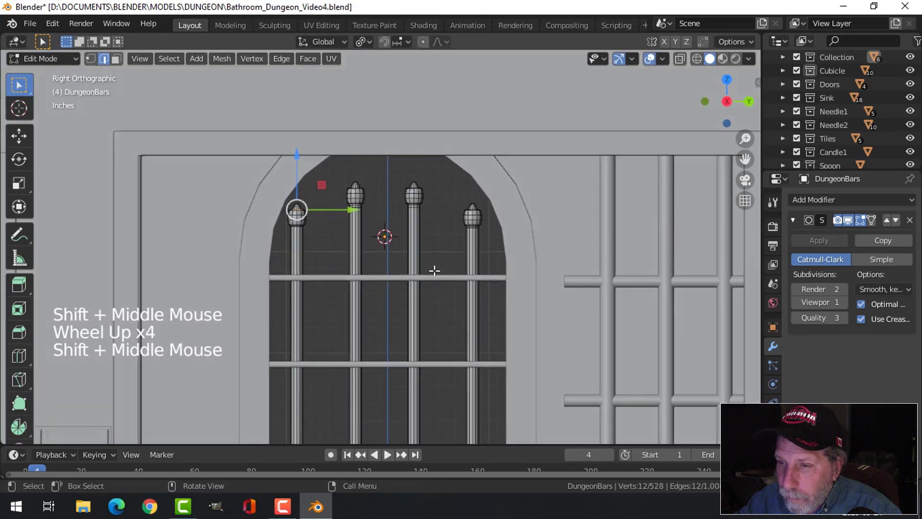
pyautogui.hotkey('alt', 'a')
pyautogui.press('z')
pyautogui.click(316, 267)
pyautogui.press('b')
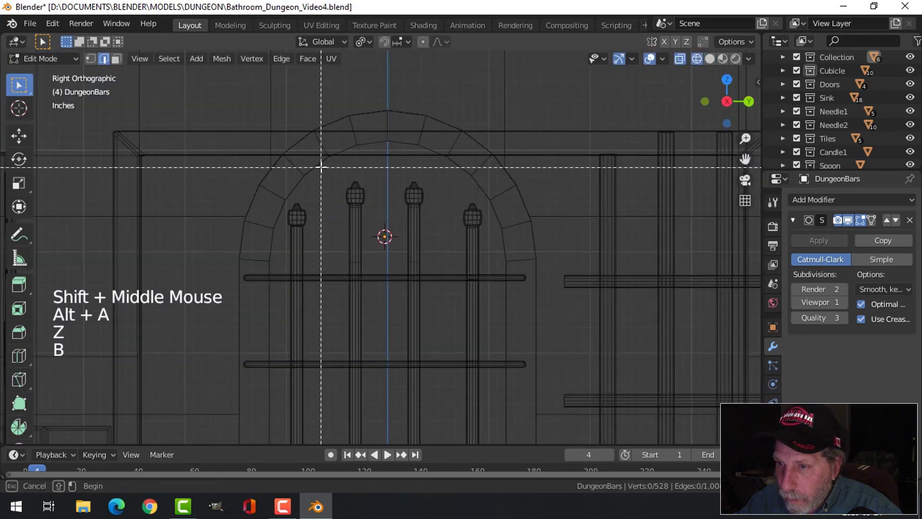
pyautogui.moveTo(321, 166); pyautogui.dragTo(447, 214)
pyautogui.moveTo(386, 168); pyautogui.dragTo(387, 157)
pyautogui.hotkey('alt', 'a')
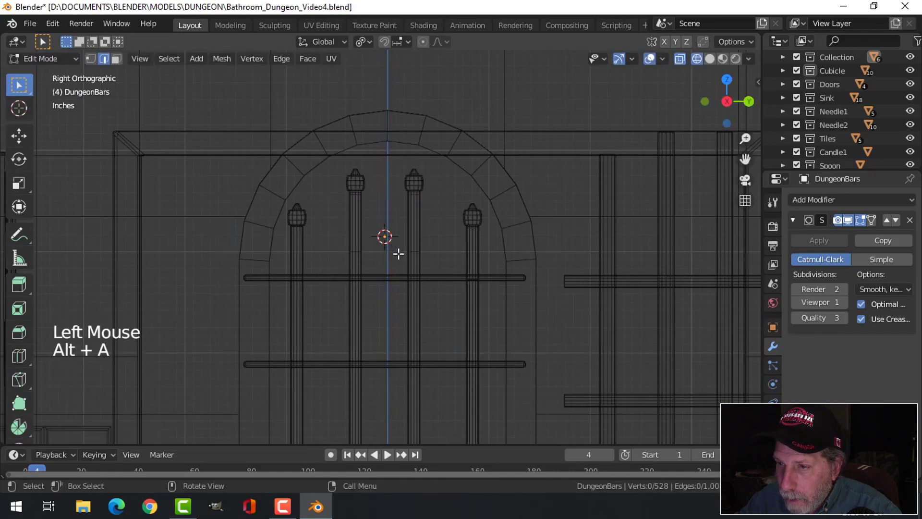
# Select the whole lower crossbar within the crossbar mesh and move it down along Z, then clear the selection.
pyautogui.scroll(-4, 399, 254)
pyautogui.keyDown('shift'); pyautogui.moveTo(403, 266); pyautogui.dragTo(414, 279, button='middle'); pyautogui.keyUp('shift')
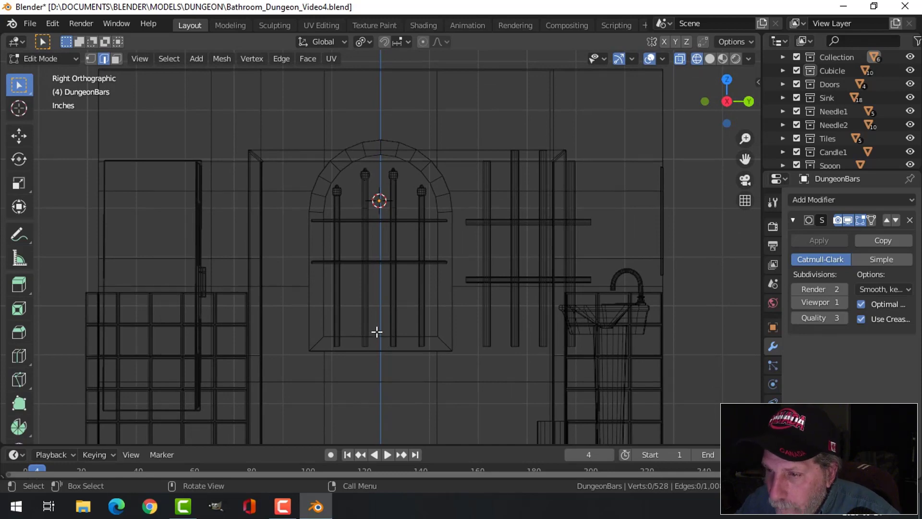
pyautogui.press('Tab')
pyautogui.click(379, 262)
pyautogui.press('Tab')
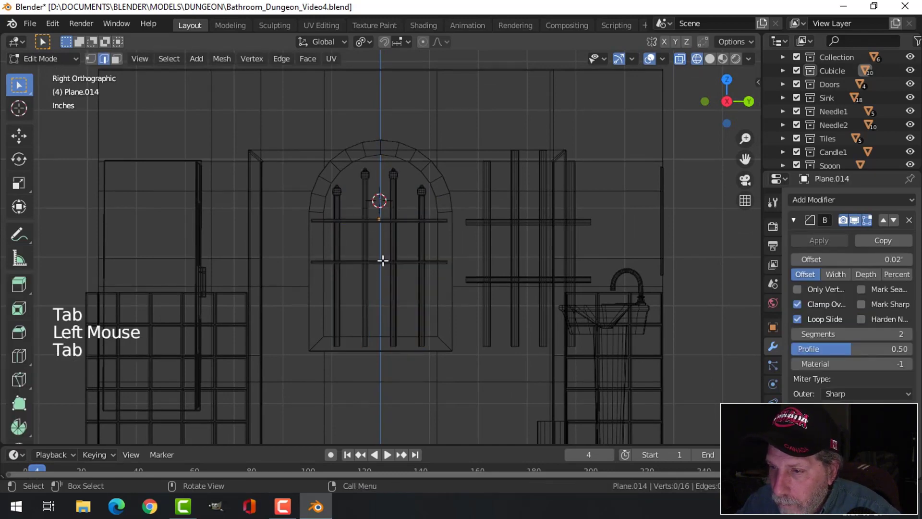
pyautogui.click(380, 262)
pyautogui.hotkey('ctrl', 'l')
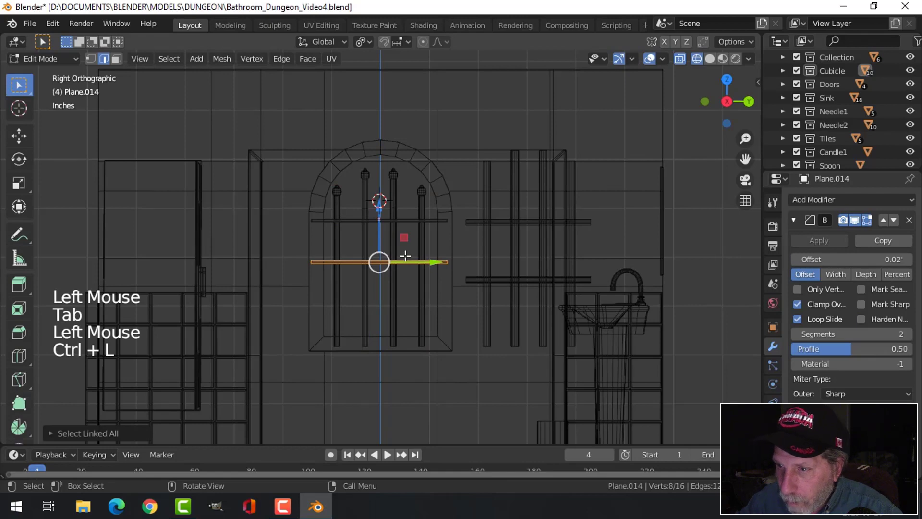
pyautogui.moveTo(383, 213); pyautogui.dragTo(379, 247)
pyautogui.hotkey('alt', 'a')
# In solid shading, select the whole upper crossbar within the crossbar mesh, lower it slightly along Z, and return to Object Mode.
pyautogui.press('z')
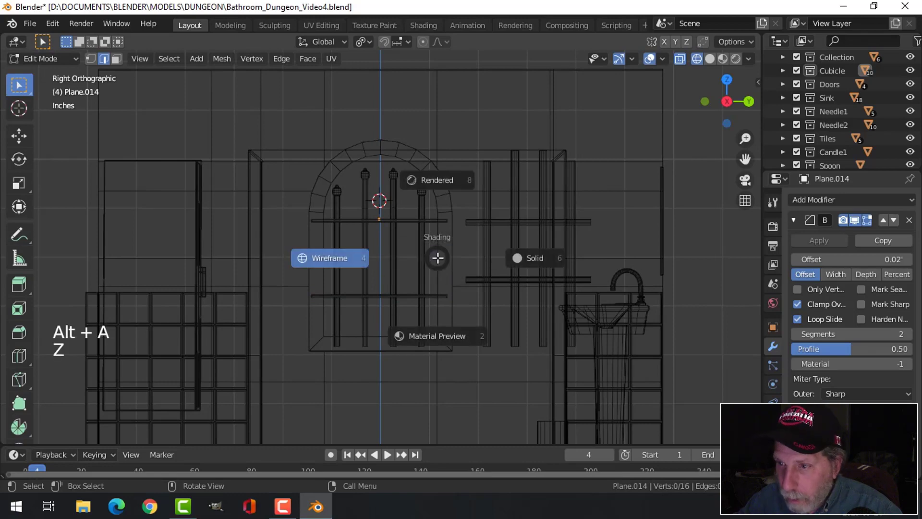
pyautogui.click(548, 261)
pyautogui.moveTo(495, 257); pyautogui.dragTo(463, 283, button='middle')
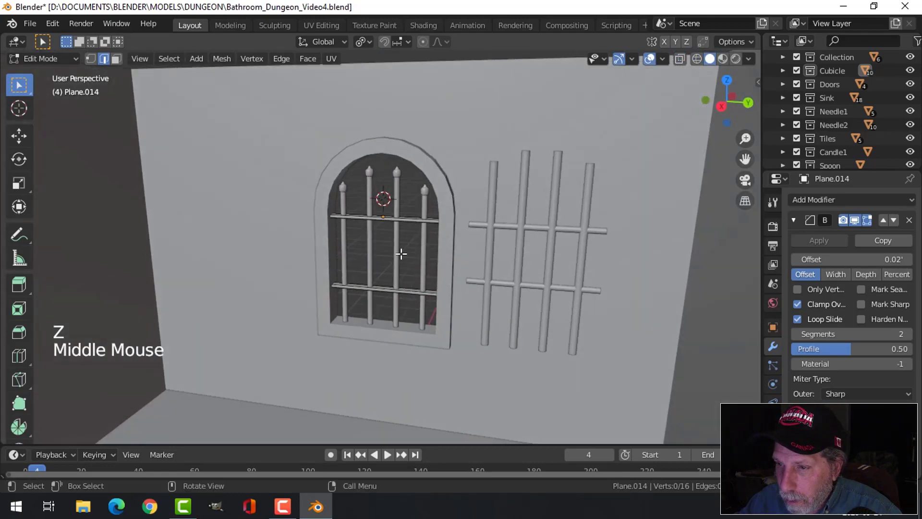
pyautogui.moveTo(401, 254); pyautogui.dragTo(388, 221, button='middle')
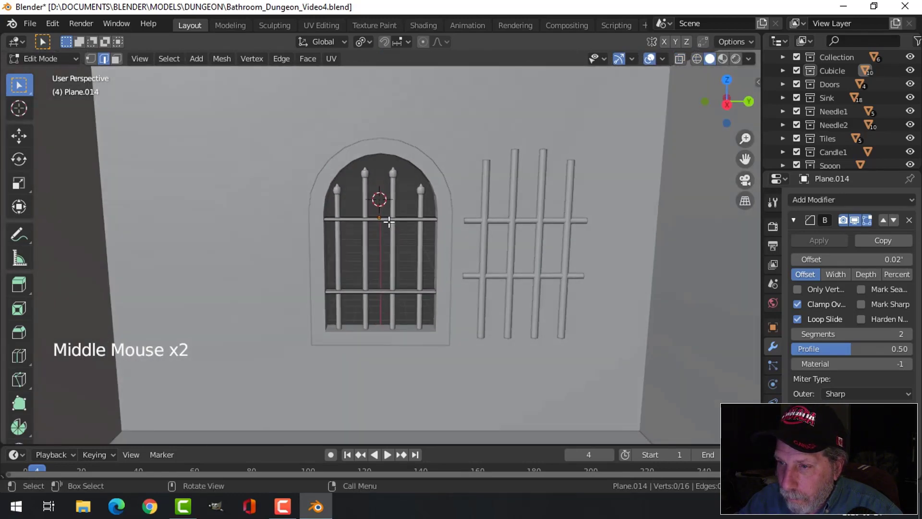
pyautogui.press('Tab')
pyautogui.click(406, 221)
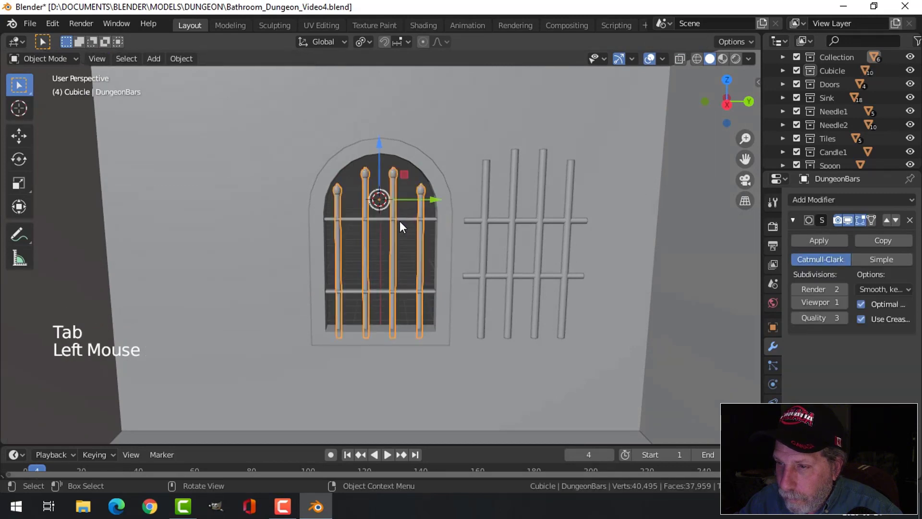
pyautogui.click(401, 220)
pyautogui.press('Tab')
pyautogui.click(423, 219)
pyautogui.hotkey('ctrl', 'l')
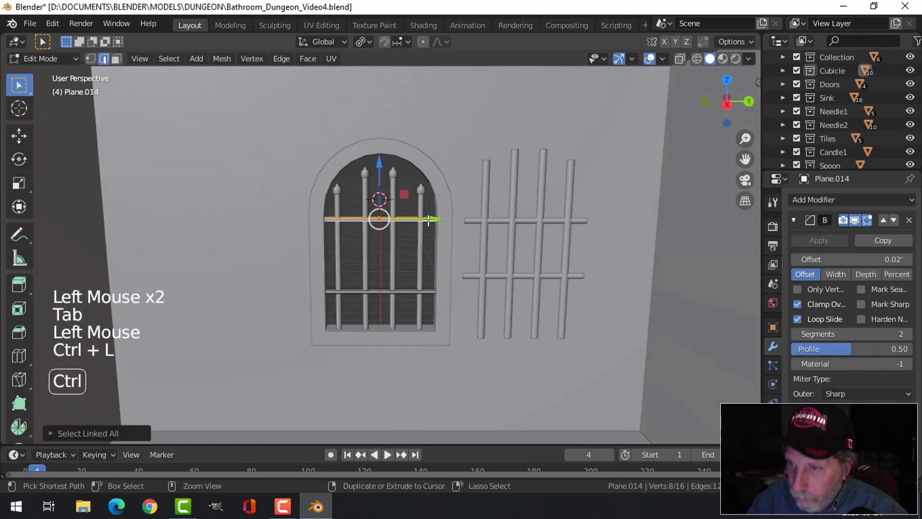
pyautogui.click(382, 189)
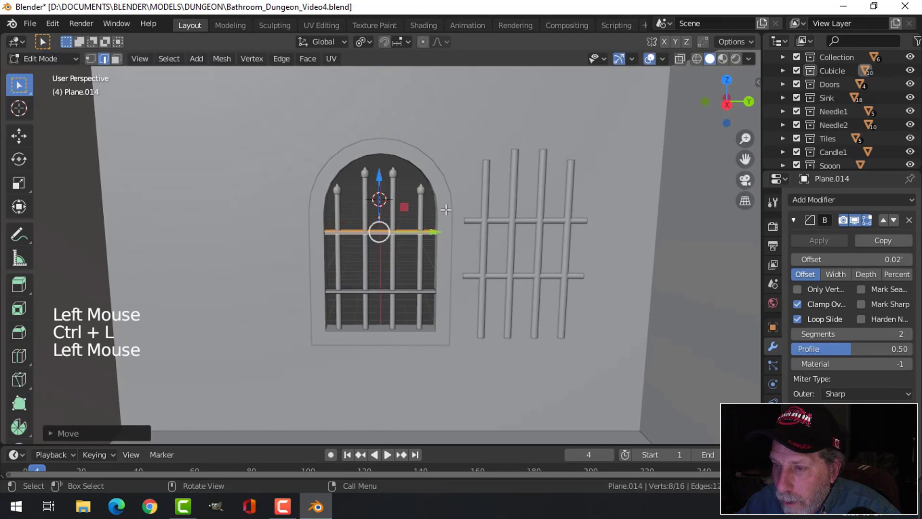
pyautogui.hotkey('alt', 'a')
pyautogui.press('Tab')
# Clear the selection and examine the window with its repositioned crossbars from an angle and up close.
pyautogui.scroll(-3, 447, 250)
pyautogui.scroll(-1, 448, 251)
pyautogui.hotkey('alt', 'a')
pyautogui.moveTo(432, 269); pyautogui.dragTo(419, 289, button='middle')
pyautogui.scroll(3, 419, 289)
pyautogui.scroll(2, 418, 292)
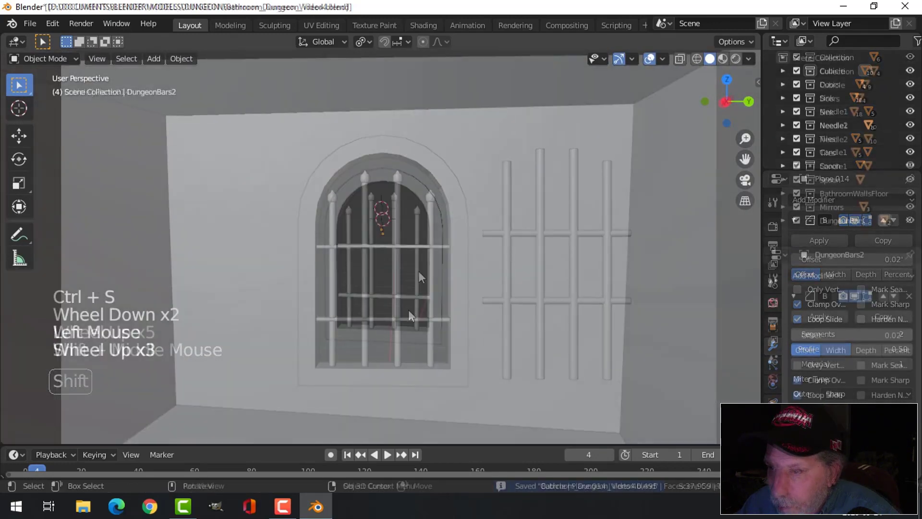
pyautogui.keyDown('shift'); pyautogui.moveTo(418, 271); pyautogui.dragTo(419, 303, button='middle'); pyautogui.keyUp('shift')
pyautogui.scroll(2, 413, 278)
# Open the window arch mesh for editing and add one loop cut across each straight side of the frame.
pyautogui.click(408, 255)
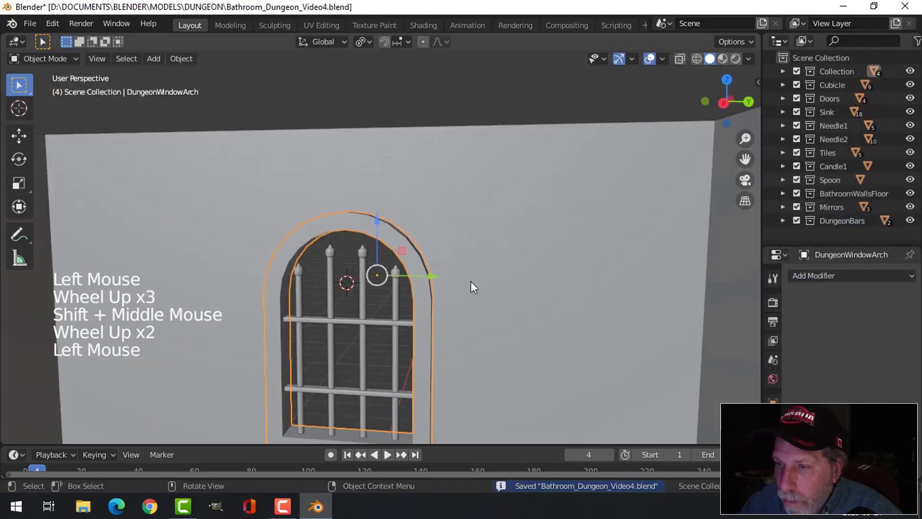
pyautogui.press('Tab')
pyautogui.moveTo(471, 287); pyautogui.dragTo(395, 310, button='middle')
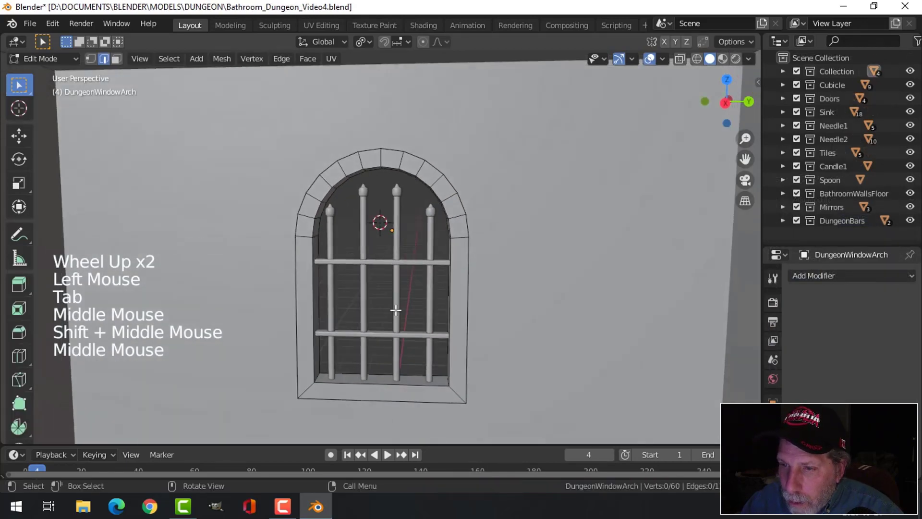
pyautogui.scroll(1, 396, 310)
pyautogui.scroll(-1, 418, 297)
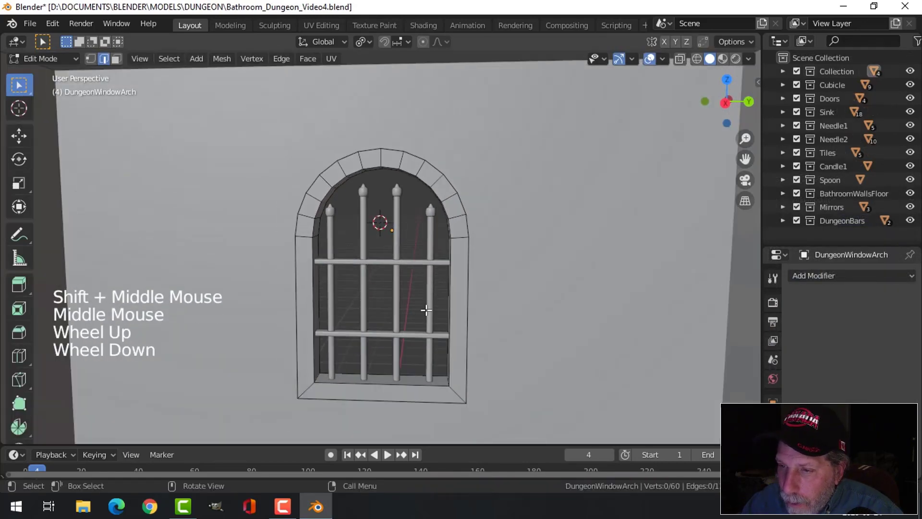
pyautogui.hotkey('ctrl', 'r')
pyautogui.click(462, 307)
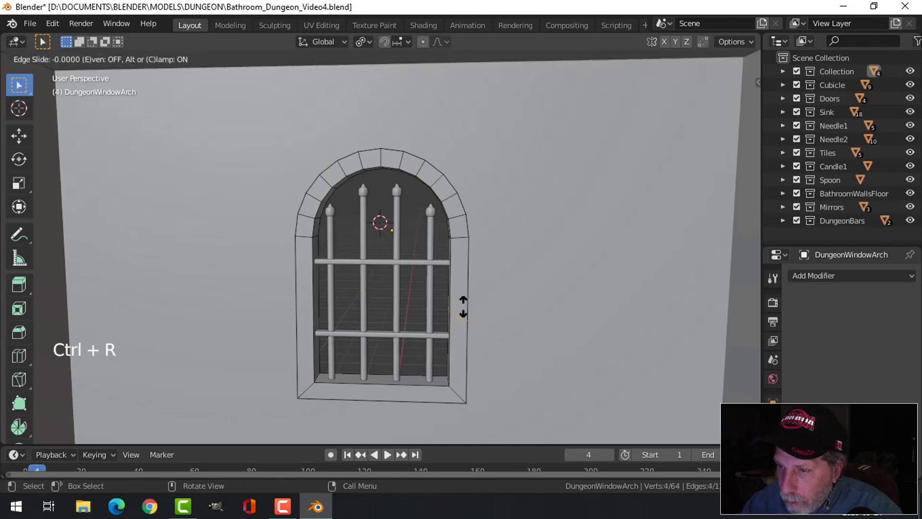
pyautogui.click(463, 306)
pyautogui.hotkey('ctrl', 'r')
pyautogui.click(308, 310)
pyautogui.click(309, 310)
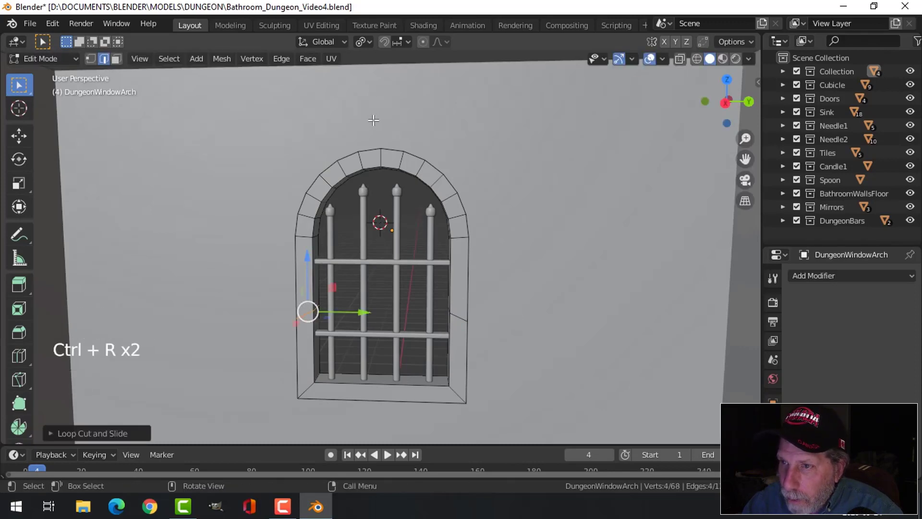
# Select both new side loops together, flatten them level along Z, and move them down toward the sill.
pyautogui.click(365, 40)
pyautogui.click(379, 100)
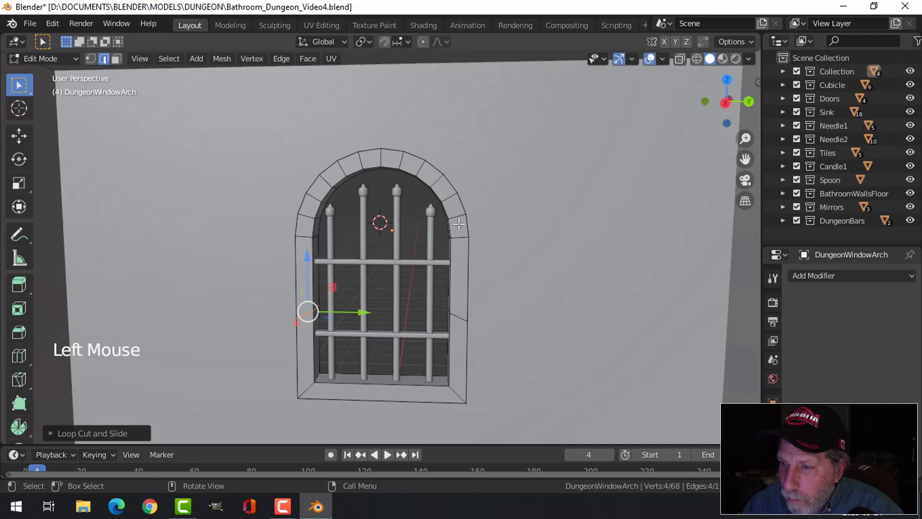
pyautogui.keyDown('alt'); pyautogui.keyDown('shift'); pyautogui.click(465, 320); pyautogui.keyUp('shift'); pyautogui.keyUp('alt')
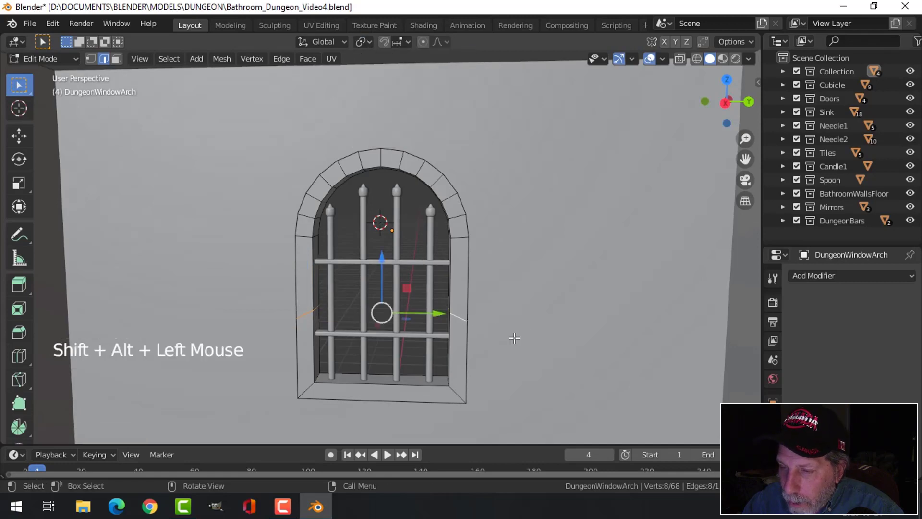
pyautogui.press('s')
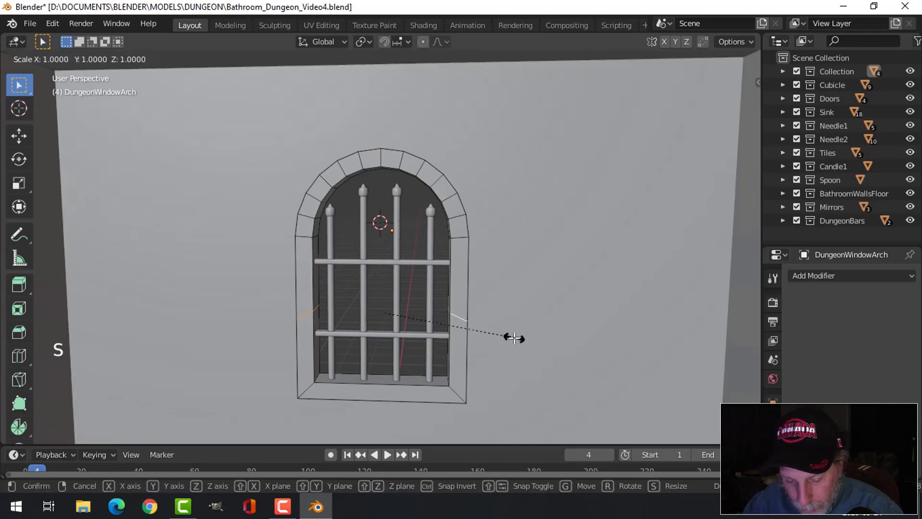
pyautogui.press('z')
pyautogui.press('Return')
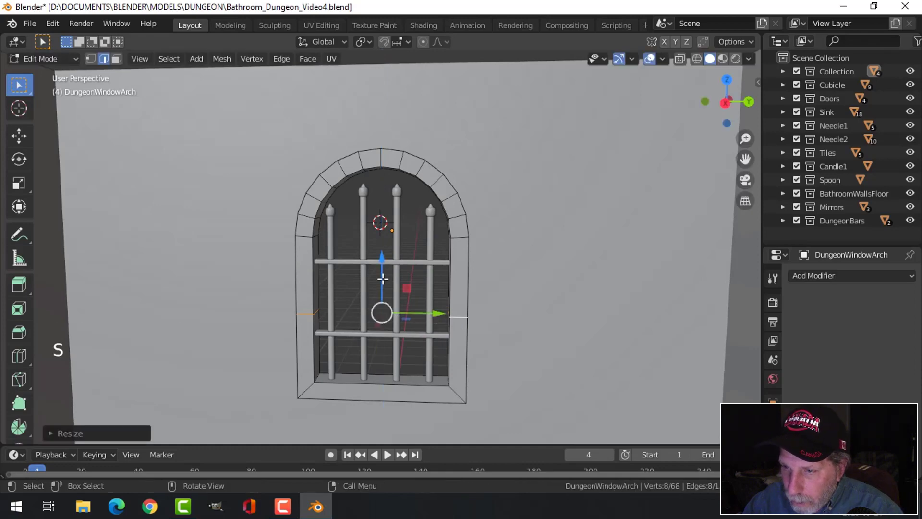
pyautogui.moveTo(383, 279); pyautogui.dragTo(387, 313)
# Add a second, centred loop cut to each straight side of the frame above the lowered loops.
pyautogui.hotkey('ctrl', 'r')
pyautogui.click(453, 287)
pyautogui.rightClick(453, 289)
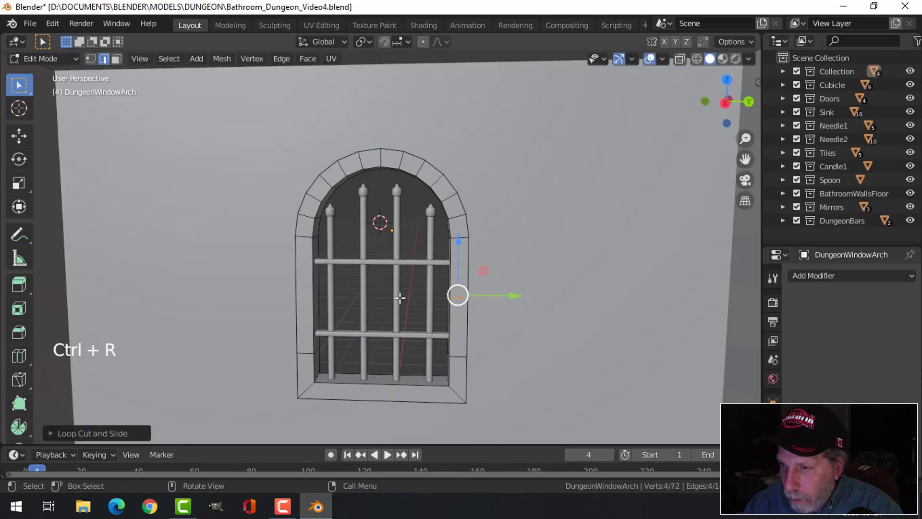
pyautogui.hotkey('ctrl', 'r')
pyautogui.click(307, 290)
pyautogui.rightClick(308, 291)
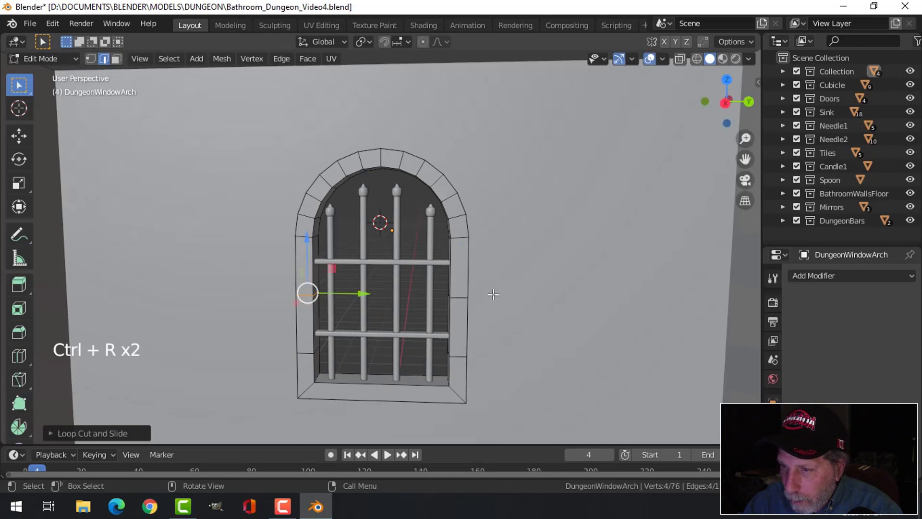
# Select both upper side loops, scale them to 0 along Z, and raise them slightly in the right view.
pyautogui.keyDown('alt'); pyautogui.keyDown('shift'); pyautogui.click(460, 297); pyautogui.keyUp('shift'); pyautogui.keyUp('alt')
pyautogui.write('sz0')
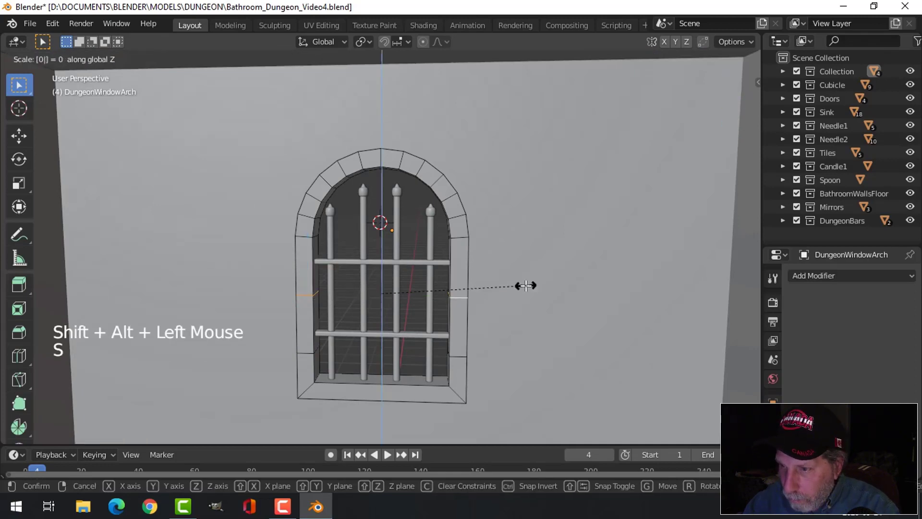
pyautogui.press('Return')
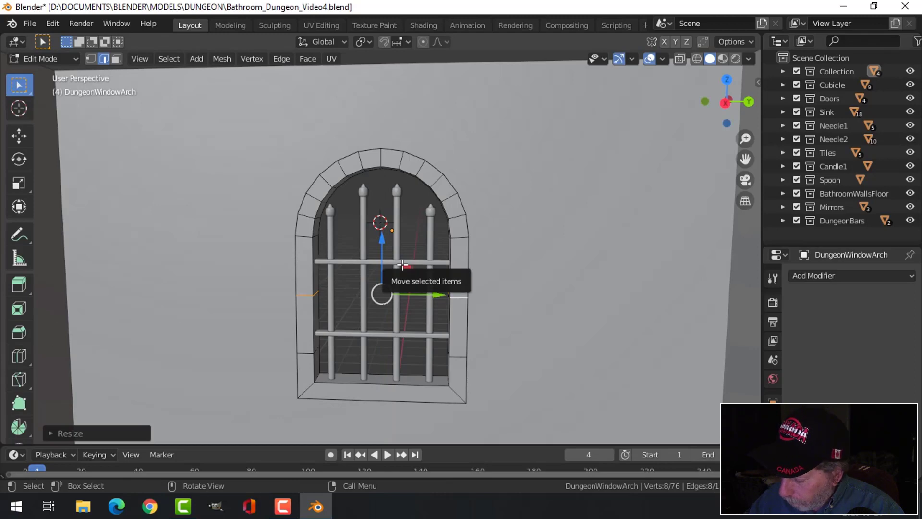
pyautogui.press('KP_3')
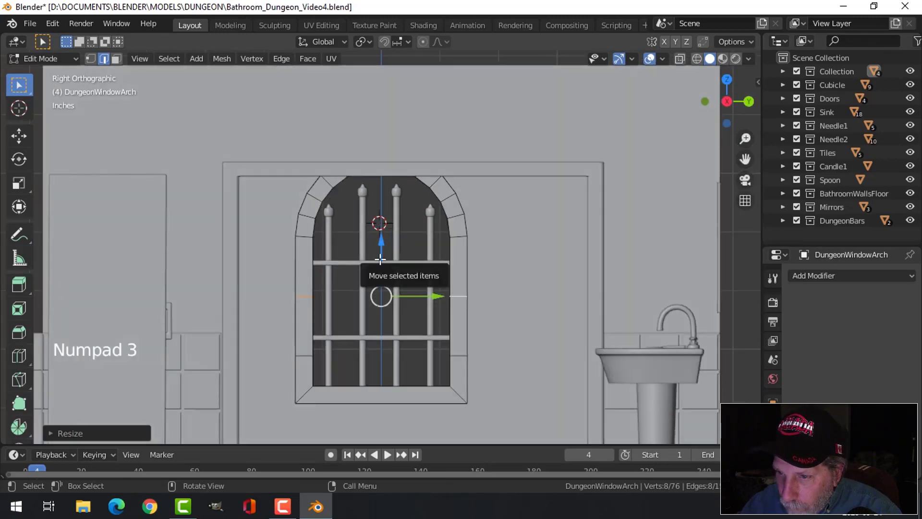
pyautogui.moveTo(379, 255); pyautogui.dragTo(379, 237)
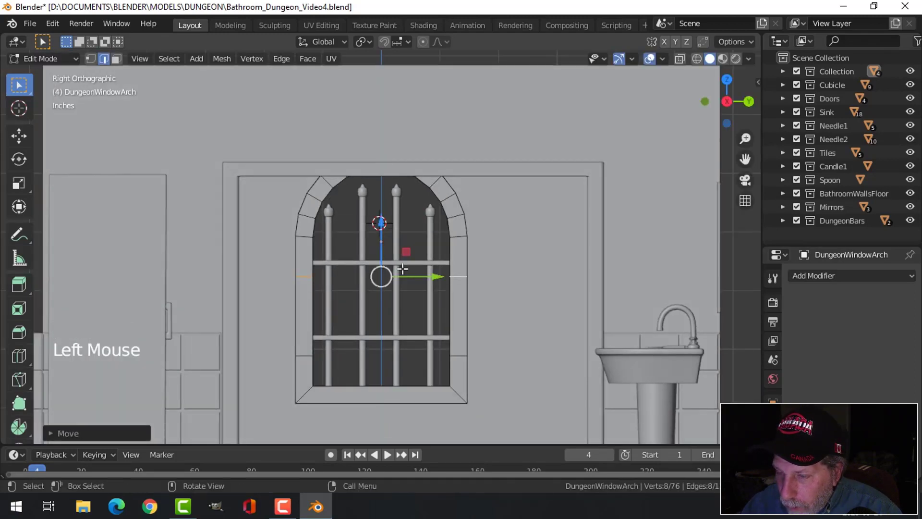
pyautogui.hotkey('alt', 'a')
# Select the cross loops along the frame's left side, around the whole arch, and down to the right side's upper loop.
pyautogui.moveTo(389, 319); pyautogui.dragTo(315, 359, button='middle')
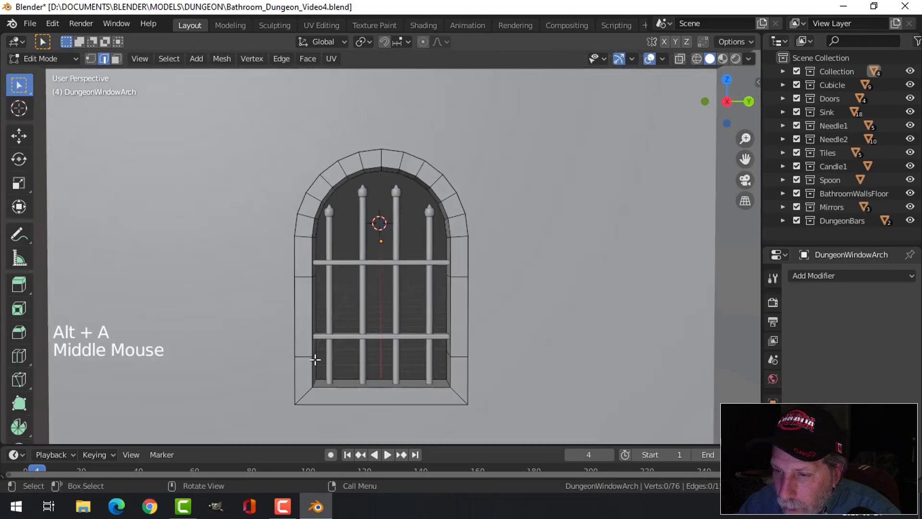
pyautogui.keyDown('alt'); pyautogui.keyDown('shift'); pyautogui.click(302, 355); pyautogui.keyUp('shift'); pyautogui.keyUp('alt')
pyautogui.keyDown('alt'); pyautogui.keyDown('shift'); pyautogui.click(300, 271); pyautogui.keyUp('shift'); pyautogui.keyUp('alt')
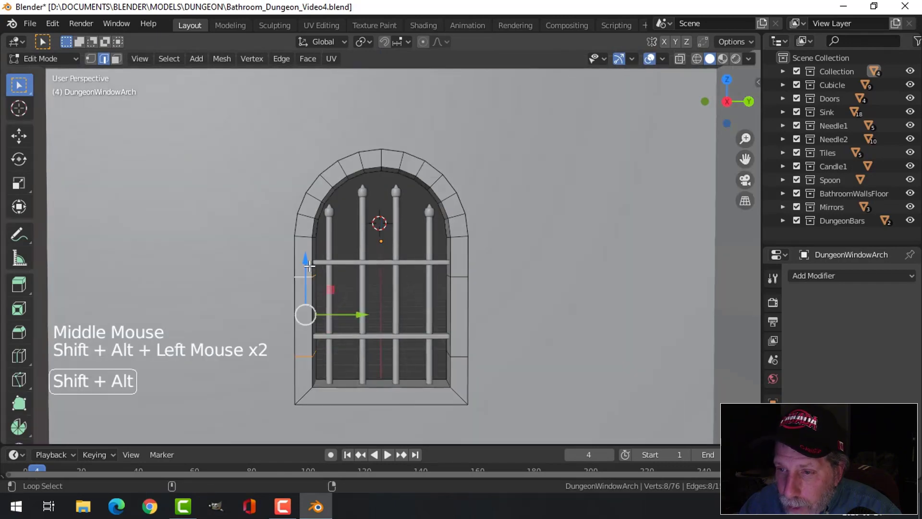
pyautogui.keyDown('alt'); pyautogui.keyDown('shift'); pyautogui.click(307, 229); pyautogui.keyUp('shift'); pyautogui.keyUp('alt')
pyautogui.keyDown('alt'); pyautogui.keyDown('shift'); pyautogui.click(311, 207); pyautogui.keyUp('shift'); pyautogui.keyUp('alt')
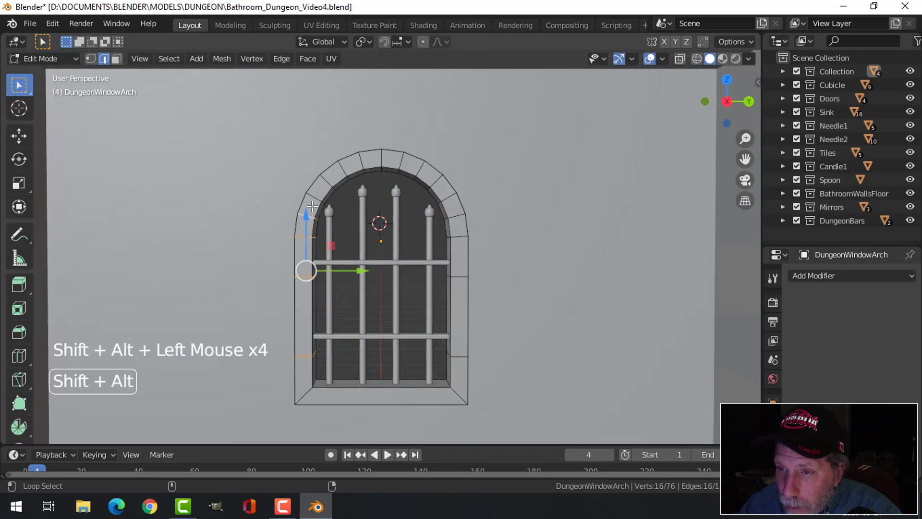
pyautogui.keyDown('alt'); pyautogui.keyDown('shift'); pyautogui.click(312, 198); pyautogui.keyUp('shift'); pyautogui.keyUp('alt')
pyautogui.keyDown('alt'); pyautogui.keyDown('shift'); pyautogui.click(325, 178); pyautogui.keyUp('shift'); pyautogui.keyUp('alt')
pyautogui.keyDown('alt'); pyautogui.keyDown('shift'); pyautogui.click(347, 164); pyautogui.keyUp('shift'); pyautogui.keyUp('alt')
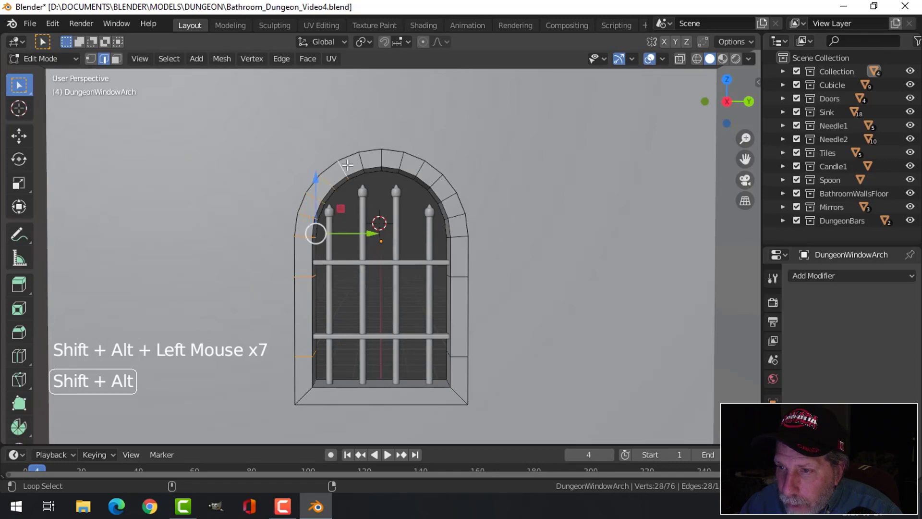
pyautogui.keyDown('alt'); pyautogui.keyDown('shift'); pyautogui.click(360, 159); pyautogui.keyUp('shift'); pyautogui.keyUp('alt')
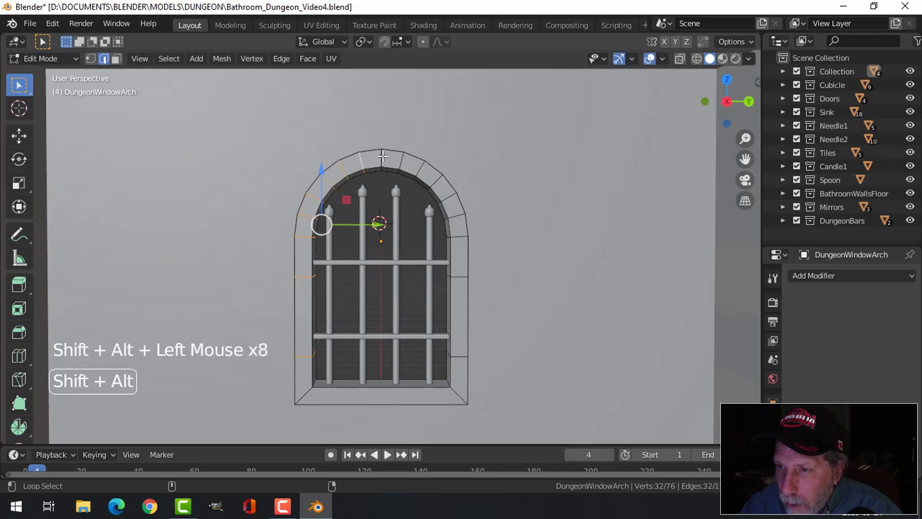
pyautogui.keyDown('alt'); pyautogui.keyDown('shift'); pyautogui.click(382, 156); pyautogui.keyUp('shift'); pyautogui.keyUp('alt')
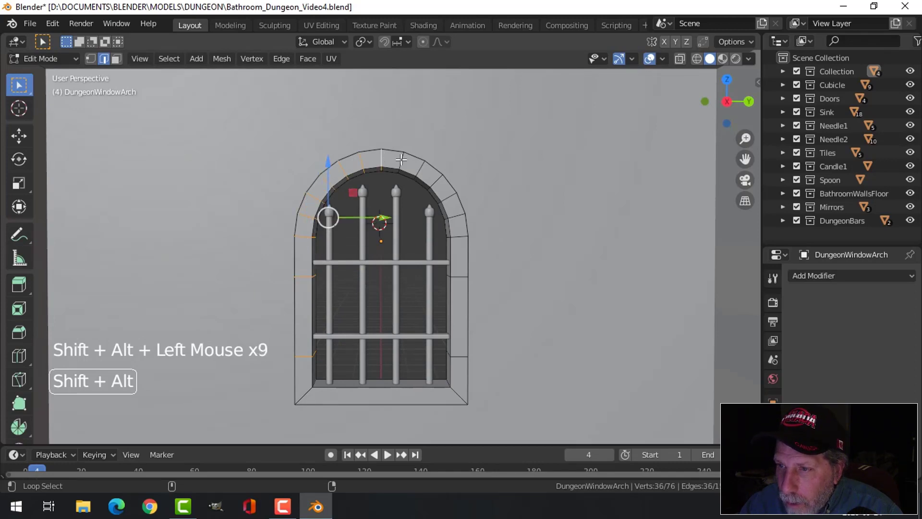
pyautogui.keyDown('alt'); pyautogui.keyDown('shift'); pyautogui.click(425, 169); pyautogui.keyUp('shift'); pyautogui.keyUp('alt')
pyautogui.keyDown('alt'); pyautogui.keyDown('shift'); pyautogui.click(442, 186); pyautogui.keyUp('shift'); pyautogui.keyUp('alt')
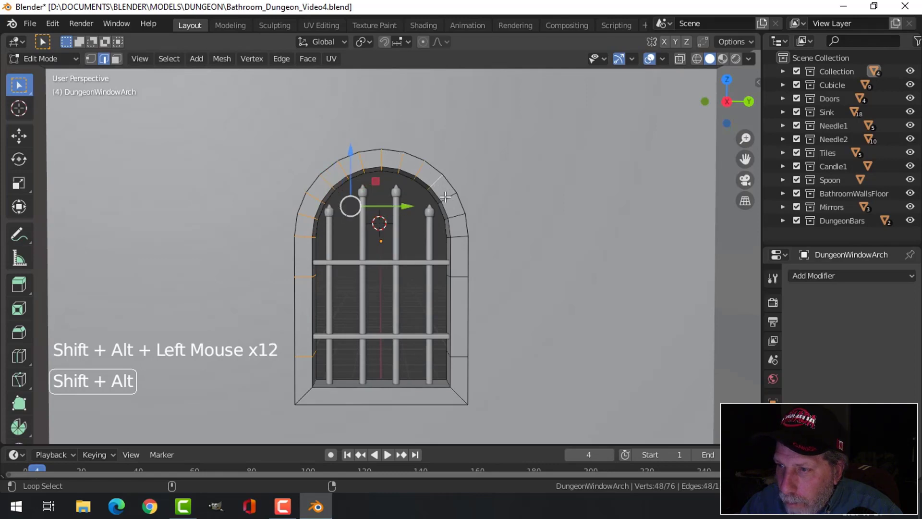
pyautogui.keyDown('alt'); pyautogui.keyDown('shift'); pyautogui.click(447, 199); pyautogui.keyUp('shift'); pyautogui.keyUp('alt')
pyautogui.keyDown('alt'); pyautogui.keyDown('shift'); pyautogui.click(460, 217); pyautogui.keyUp('shift'); pyautogui.keyUp('alt')
pyautogui.keyDown('alt'); pyautogui.keyDown('shift'); pyautogui.click(462, 236); pyautogui.keyUp('shift'); pyautogui.keyUp('alt')
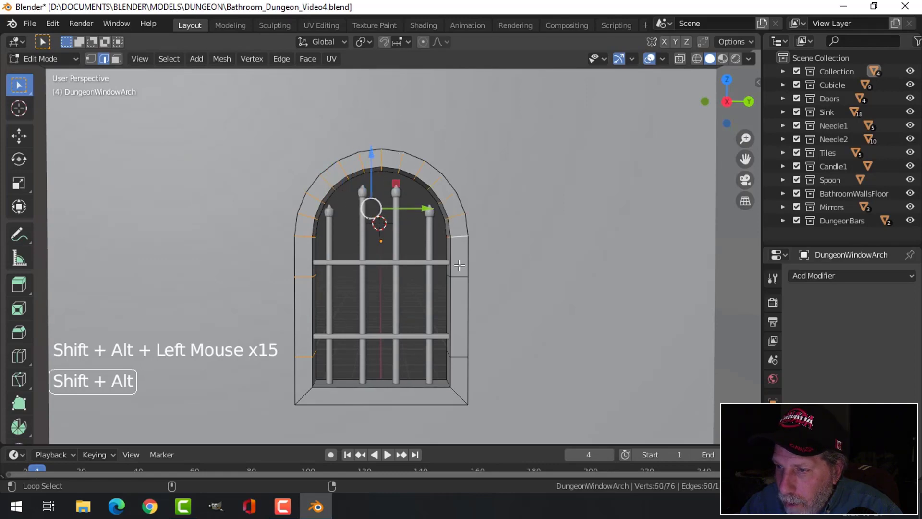
pyautogui.keyDown('alt'); pyautogui.keyDown('shift'); pyautogui.click(460, 272); pyautogui.keyUp('shift'); pyautogui.keyUp('alt')
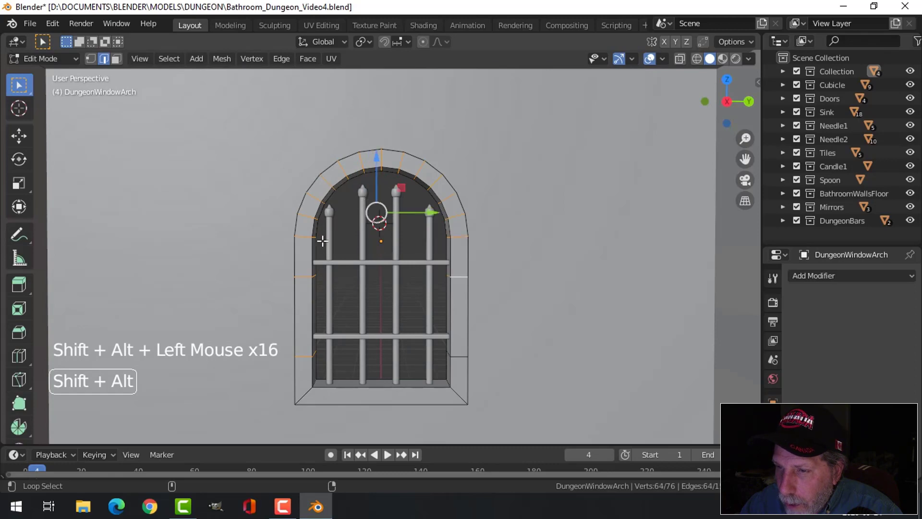
# Undo back to the loop selection and add the missed lower loop on the frame's right side to it.
pyautogui.scroll(3, 502, 280)
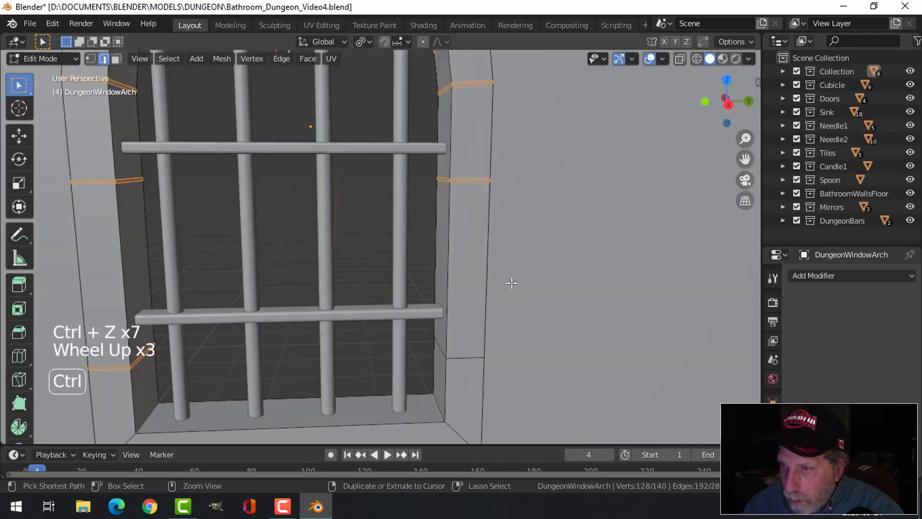
pyautogui.hotkey('ctrl', 'z')
pyautogui.keyDown('alt'); pyautogui.keyDown('shift'); pyautogui.click(465, 359); pyautogui.keyUp('shift'); pyautogui.keyUp('alt')
# Bevel all selected frame loops into narrow joint strips about 0.011' wide.
pyautogui.moveTo(545, 339); pyautogui.dragTo(526, 338, button='middle')
pyautogui.hotkey('ctrl', 'b')
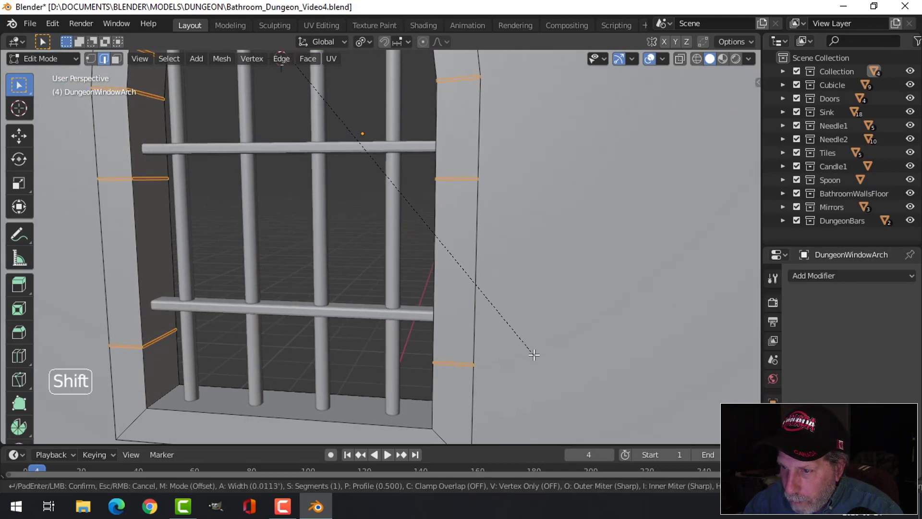
pyautogui.click(534, 355)
# Extrude the joint strips in place, shrink them inward into recessed grooves, and leave mesh editing.
pyautogui.press('e')
pyautogui.rightClick(534, 354)
pyautogui.hotkey('alt', 's')
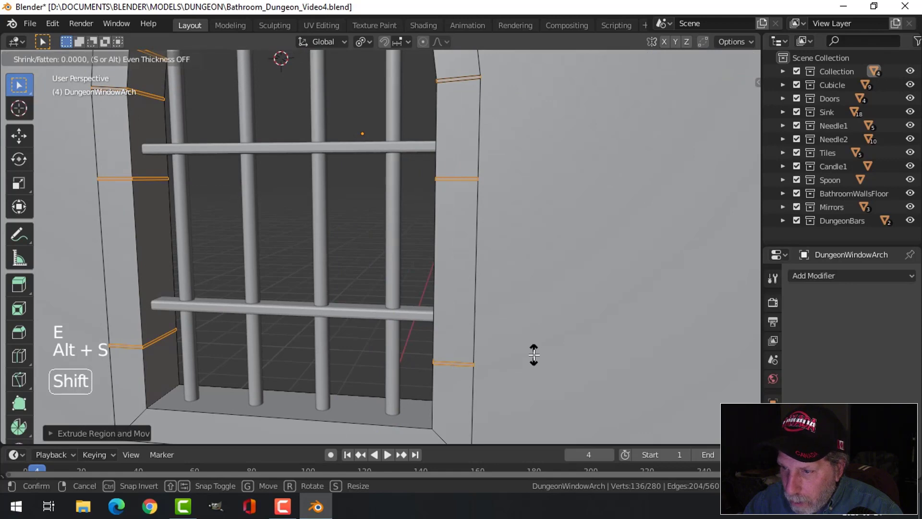
pyautogui.click(533, 368)
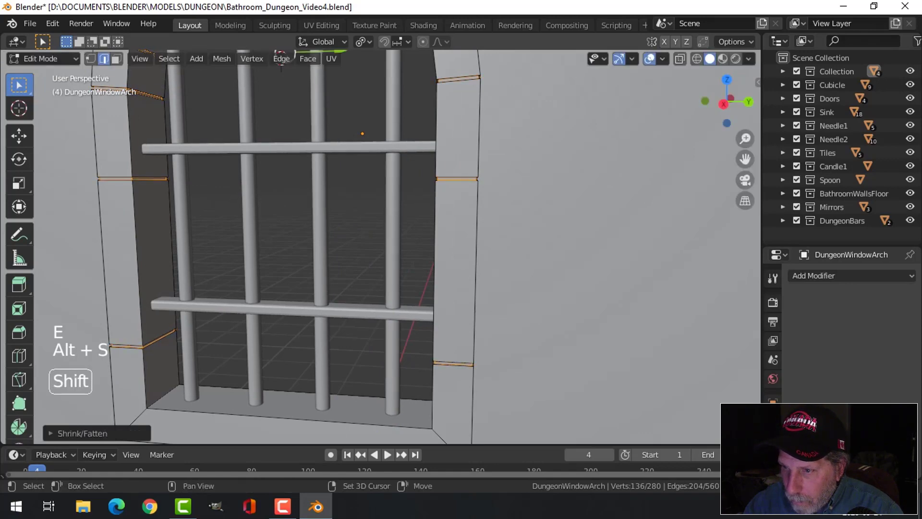
pyautogui.hotkey('alt', 'a')
pyautogui.moveTo(525, 323); pyautogui.dragTo(540, 304, button='middle')
pyautogui.press('Tab')
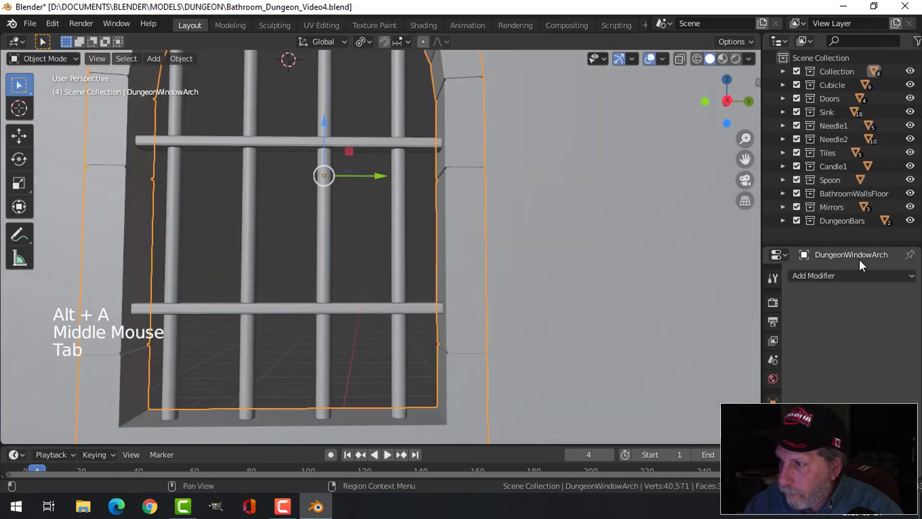
# Add a Bevel modifier to the window arch, increase its segments, and set its offset to 0.02'.
pyautogui.click(842, 276)
pyautogui.click(658, 36)
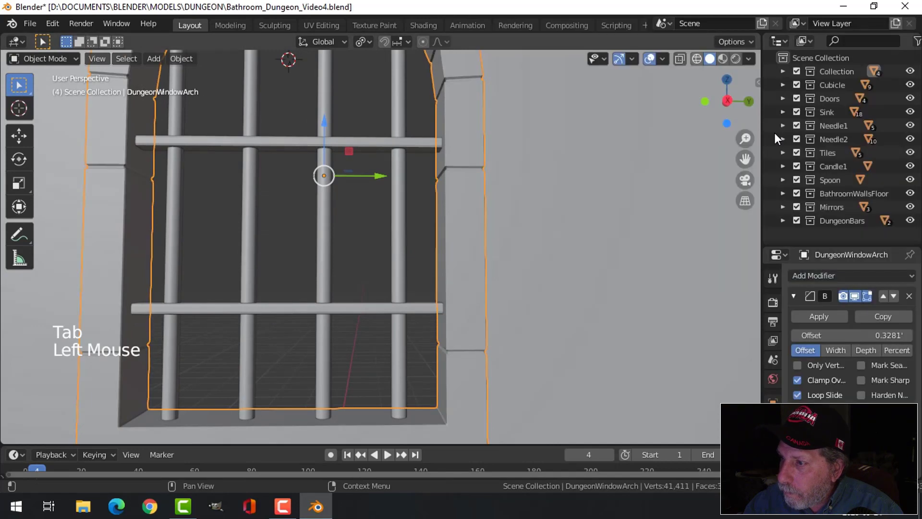
pyautogui.click(906, 411)
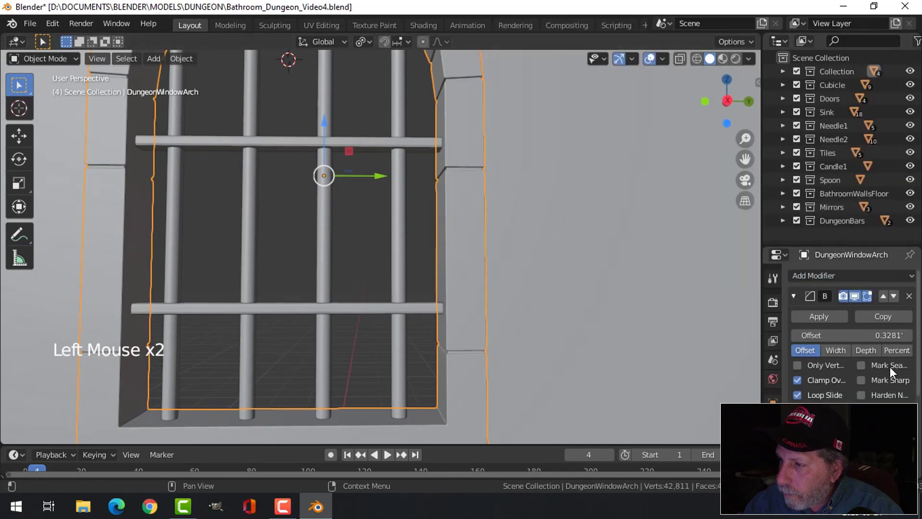
pyautogui.click(871, 334)
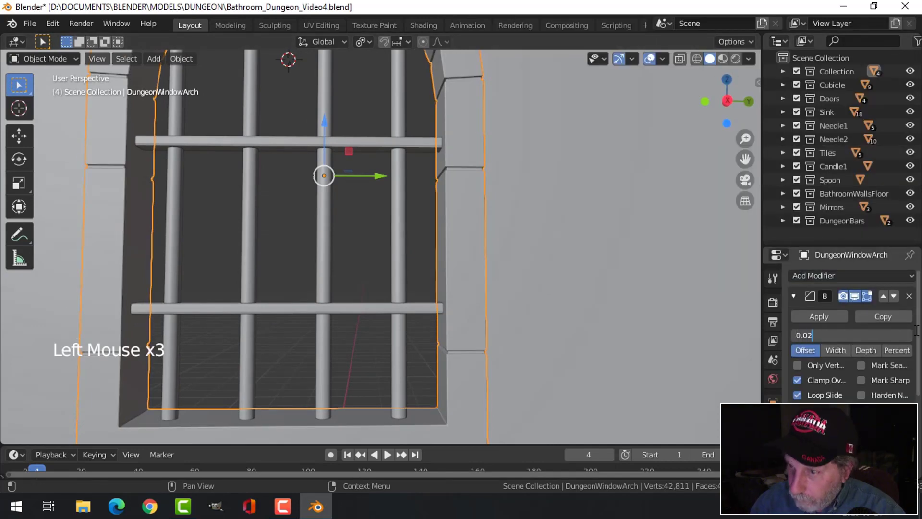
pyautogui.write('0.02')
pyautogui.press('Return')
# Delete the faces of the frame's horizontal bottom section between the two mitred corners.
pyautogui.scroll(-1, 455, 340)
pyautogui.hotkey('alt', 'a')
pyautogui.moveTo(446, 182); pyautogui.dragTo(441, 255, button='middle')
pyautogui.moveTo(448, 354); pyautogui.dragTo(415, 343, button='middle')
pyautogui.click(414, 338)
pyautogui.press('Tab')
pyautogui.press('3')
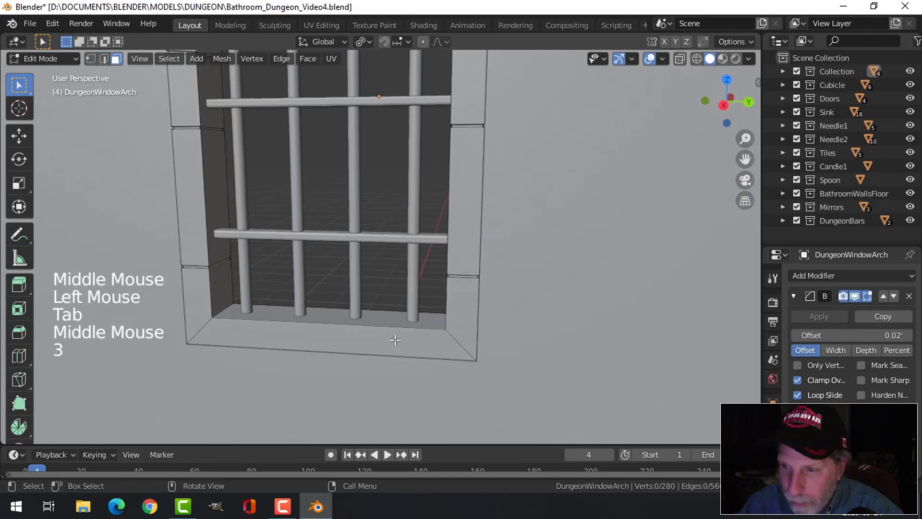
pyautogui.keyDown('alt'); pyautogui.keyDown('shift'); pyautogui.click(336, 323); pyautogui.keyUp('shift'); pyautogui.keyUp('alt')
pyautogui.press('x')
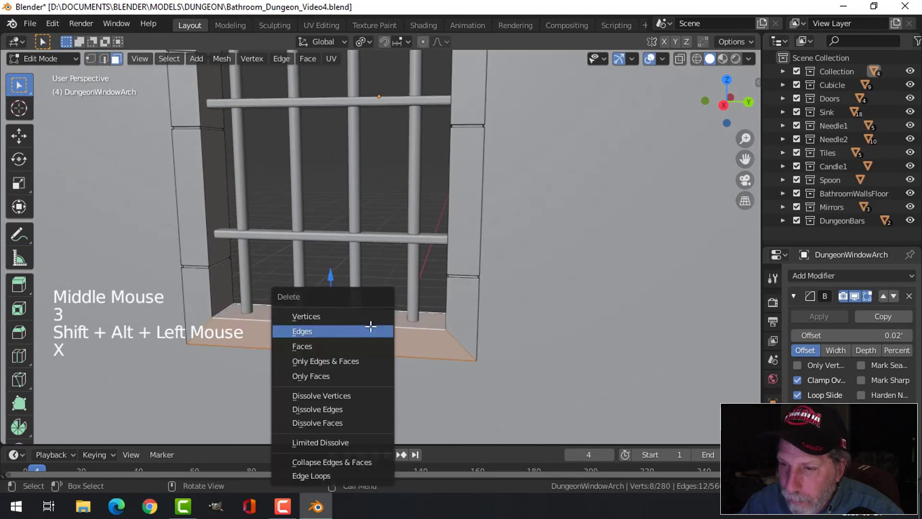
pyautogui.click(367, 345)
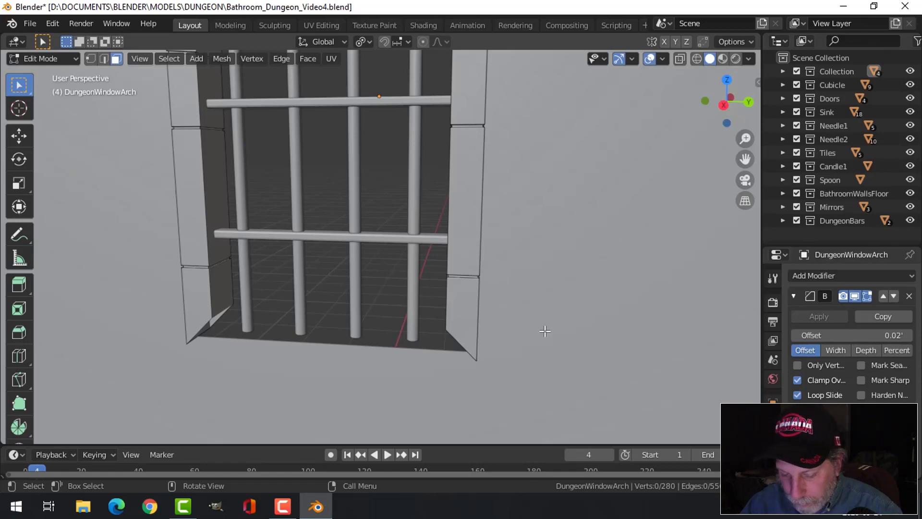
# Show the window frame in wireframe shading from the right orthographic view.
pyautogui.press('KP_3')
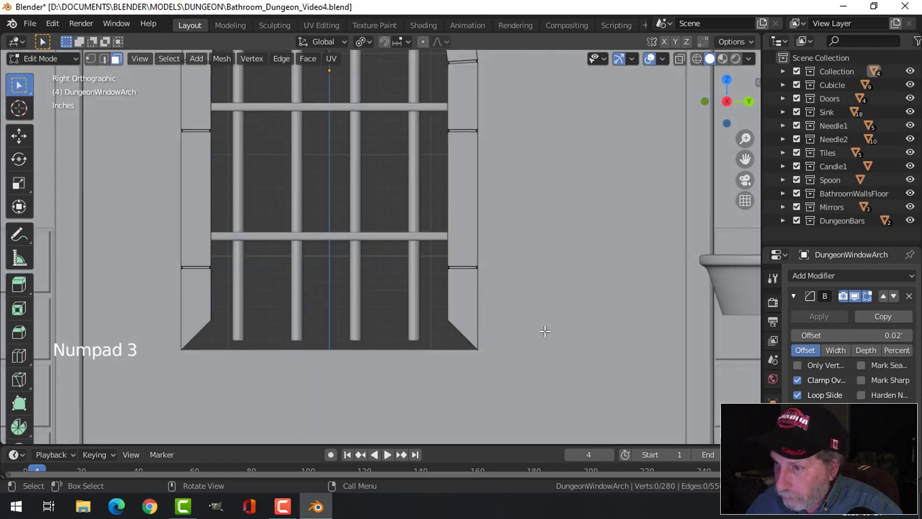
pyautogui.press('z')
pyautogui.click(426, 331)
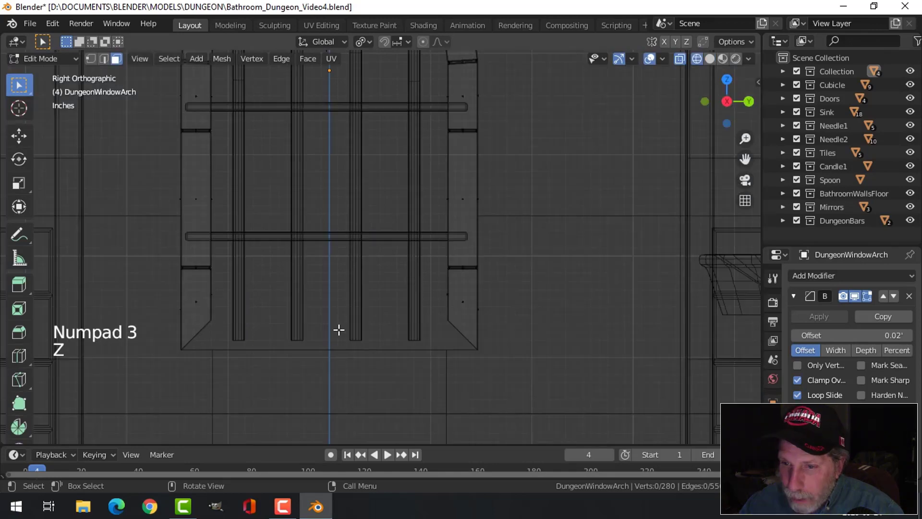
pyautogui.press('b')
pyautogui.moveTo(143, 303); pyautogui.dragTo(223, 348)
pyautogui.hotkey('alt', 'a')
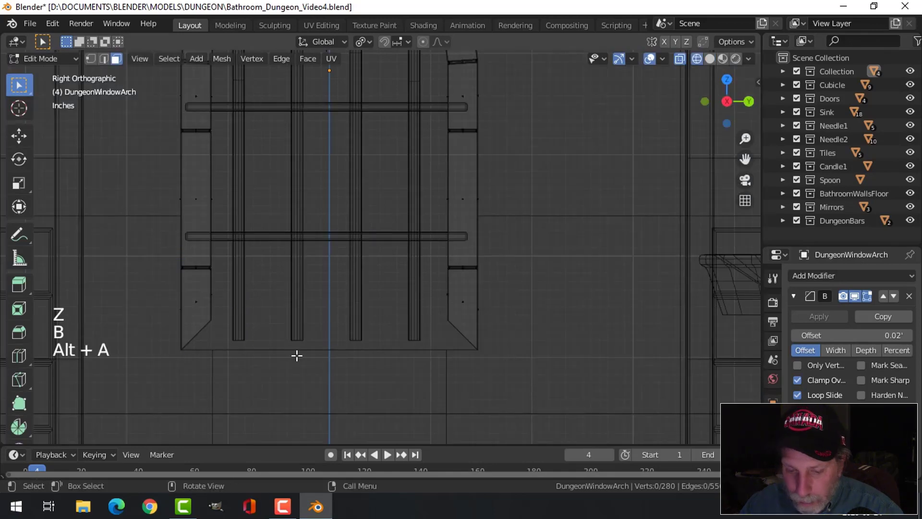
# Select the bottom end vertices of both frame sides and scale them to 0 along Z to square them off.
pyautogui.press('1')
pyautogui.press('b')
pyautogui.moveTo(438, 391); pyautogui.dragTo(529, 397)
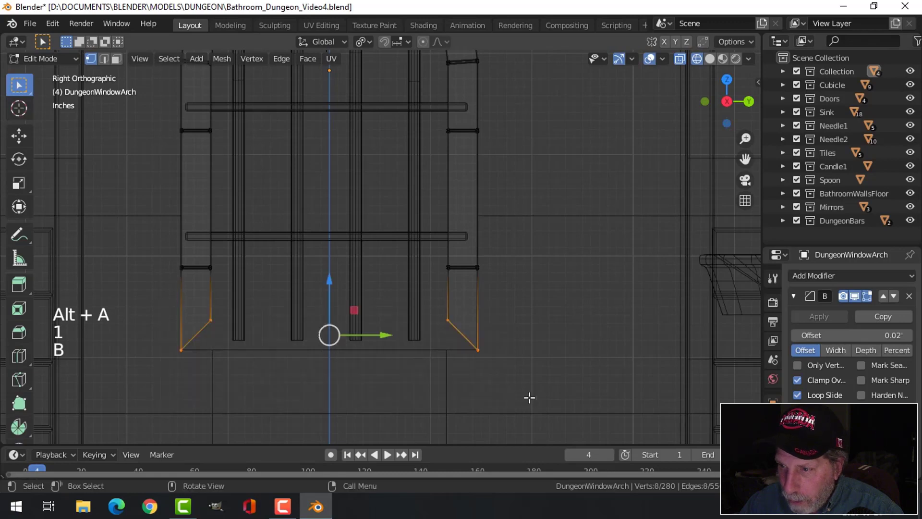
pyautogui.press('s')
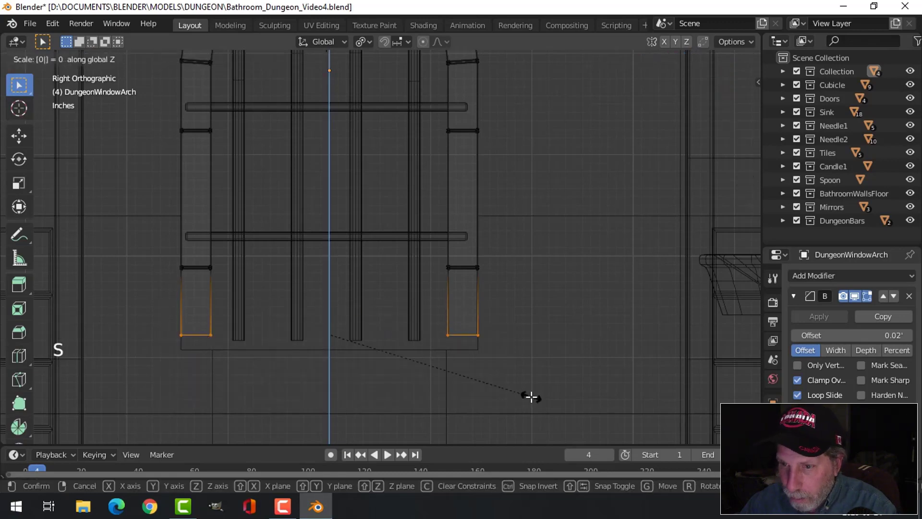
pyautogui.press('Return')
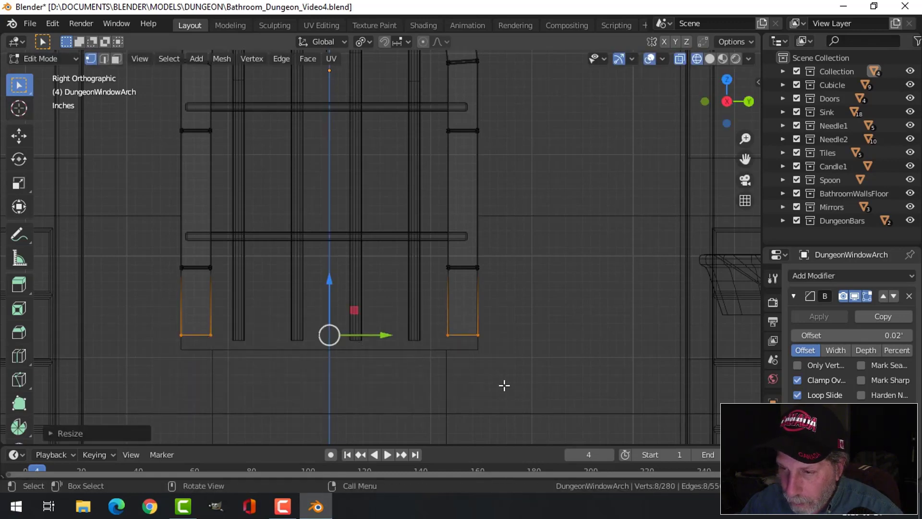
# Snap the 3D cursor to the selected bottom vertices and leave editing of the arch mesh.
pyautogui.hotkey('shift', 's')
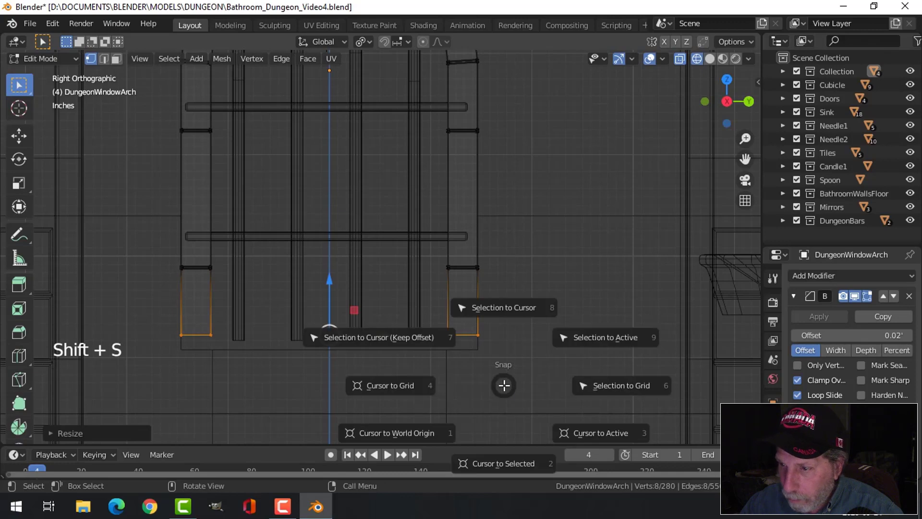
pyautogui.click(510, 446)
pyautogui.hotkey('alt', 'a')
pyautogui.press('Tab')
# Add a plane at the 3D cursor for the sill and narrow it along X to about the frame's depth.
pyautogui.moveTo(486, 329); pyautogui.dragTo(463, 342, button='middle')
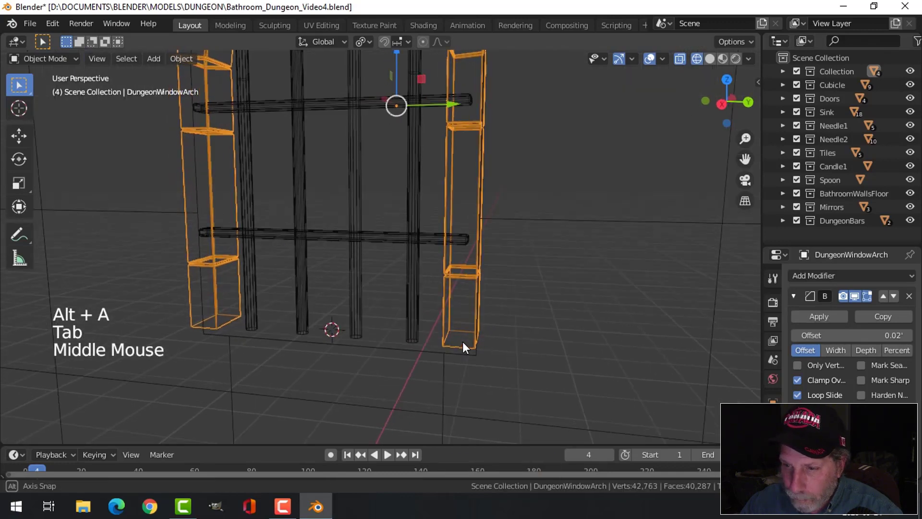
pyautogui.hotkey('shift', 'a')
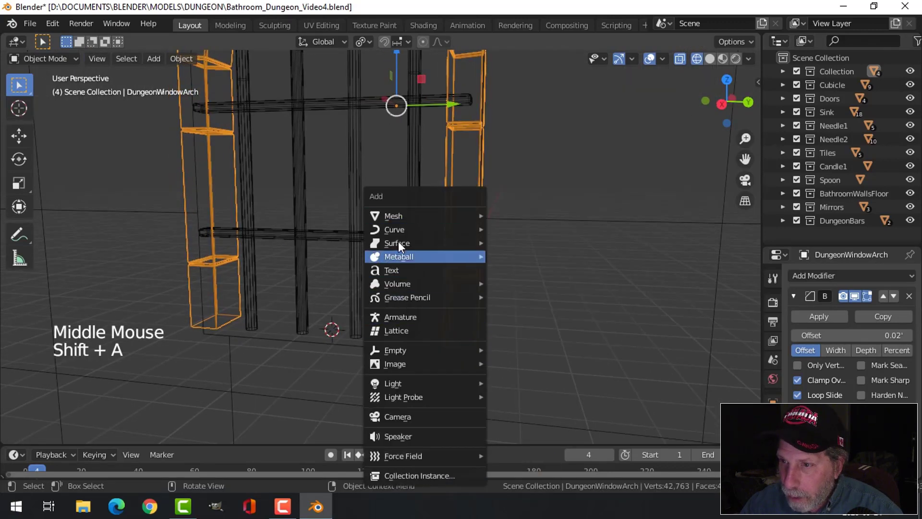
pyautogui.moveTo(408, 216)
pyautogui.click(515, 215)
pyautogui.moveTo(515, 216); pyautogui.dragTo(521, 275, button='middle')
pyautogui.press('Tab')
pyautogui.press('s')
pyautogui.press('x')
pyautogui.click(403, 283)
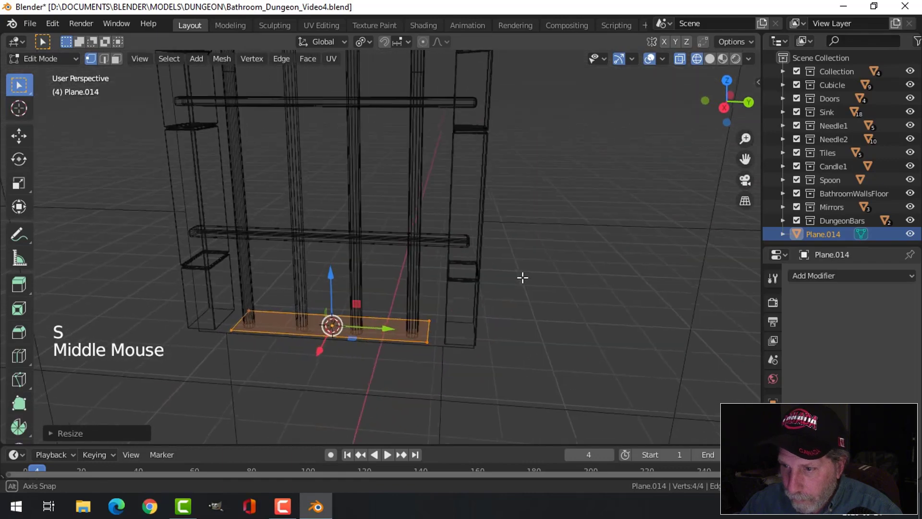
# Stretch the sill plane along Y slightly past both frame sides and extrude it downward about 0.18'.
pyautogui.press('s')
pyautogui.press('y')
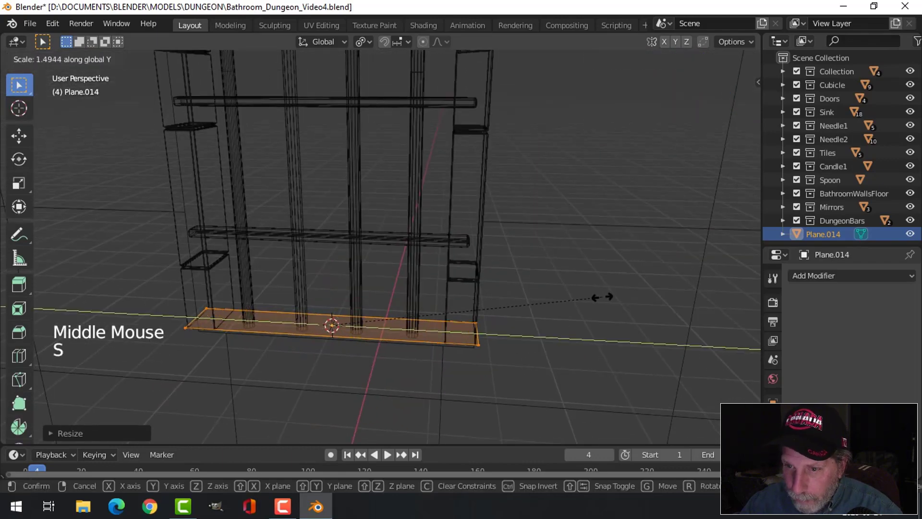
pyautogui.click(623, 297)
pyautogui.moveTo(549, 362); pyautogui.dragTo(548, 339, button='middle')
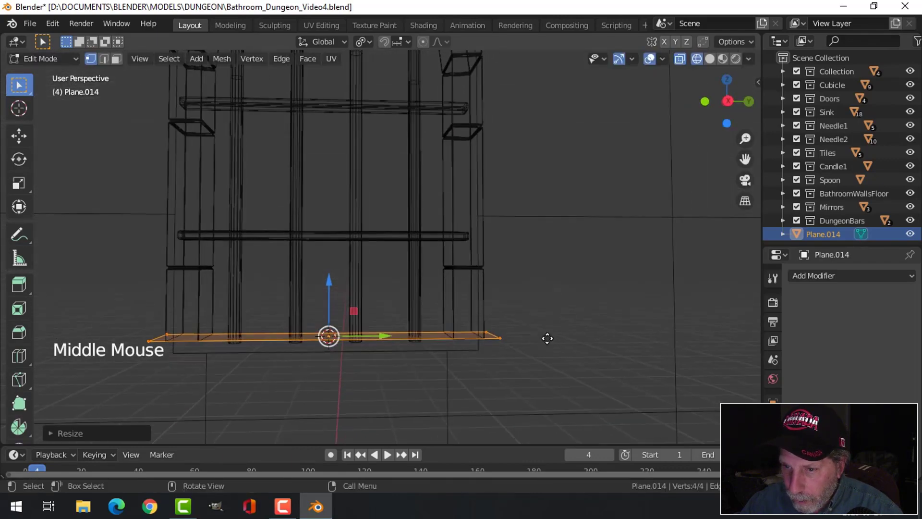
pyautogui.press('e')
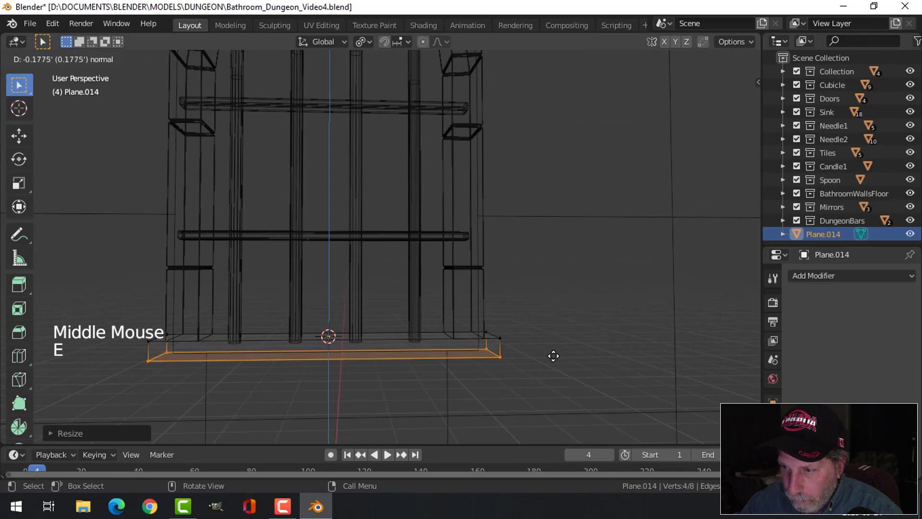
pyautogui.click(554, 355)
# Return to solid shading, move the sill's bottom face slightly lower, and finish editing the mesh.
pyautogui.press('z')
pyautogui.click(632, 338)
pyautogui.moveTo(631, 338)
pyautogui.mouseDown(button='middle')
pyautogui.moveTo(522, 353)
pyautogui.moveTo(539, 331)
pyautogui.mouseUp(button='middle')
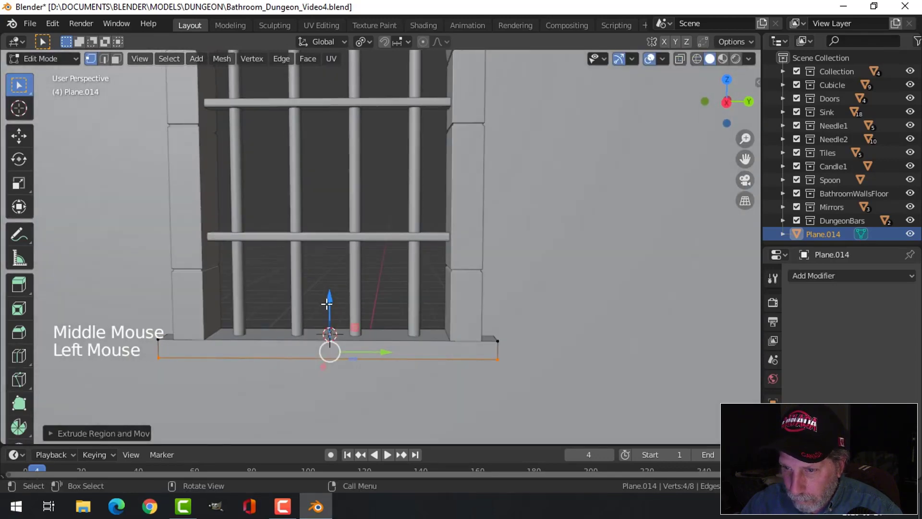
pyautogui.moveTo(327, 303); pyautogui.dragTo(325, 314)
pyautogui.moveTo(439, 315); pyautogui.dragTo(477, 327, button='middle')
pyautogui.hotkey('alt', 'a')
pyautogui.press('Tab')
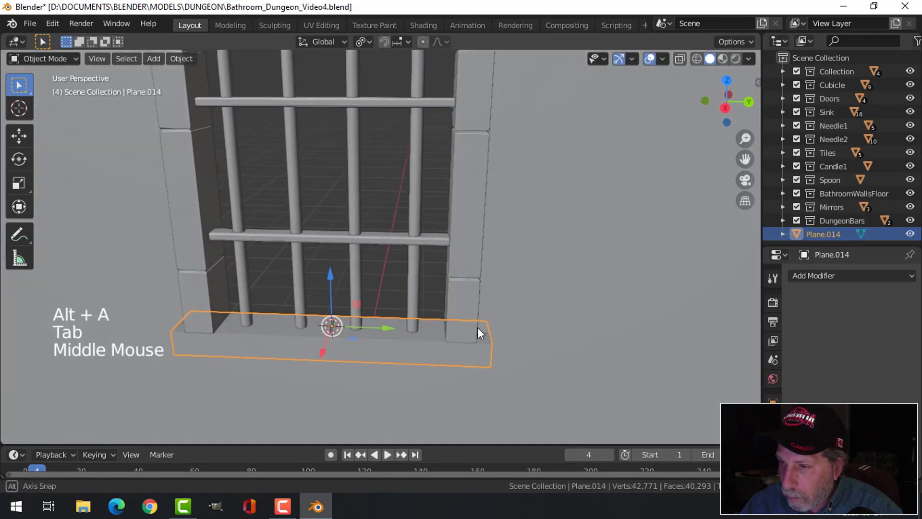
# Copy the arch frame's Bevel modifier to the sill by linking modifiers from the arch to it.
pyautogui.click(471, 241)
pyautogui.click(790, 296)
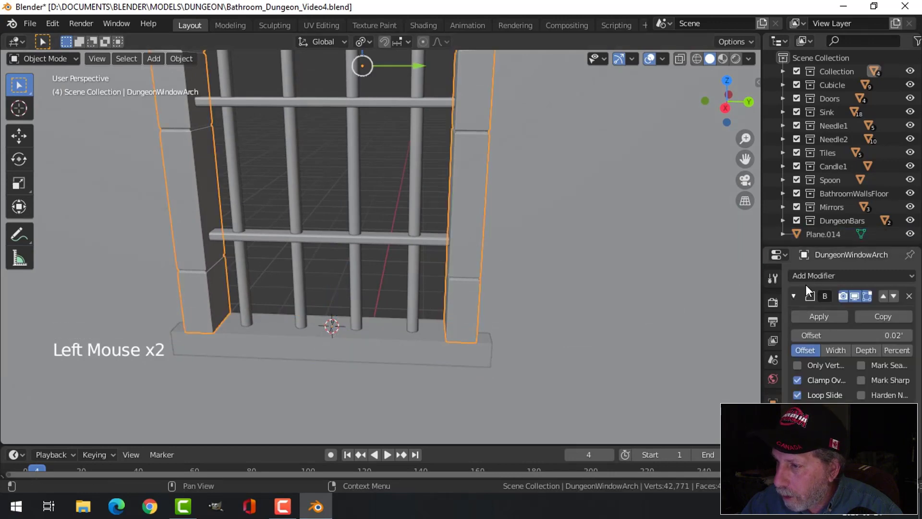
pyautogui.click(793, 297)
pyautogui.moveTo(820, 249); pyautogui.dragTo(820, 184)
pyautogui.click(378, 348)
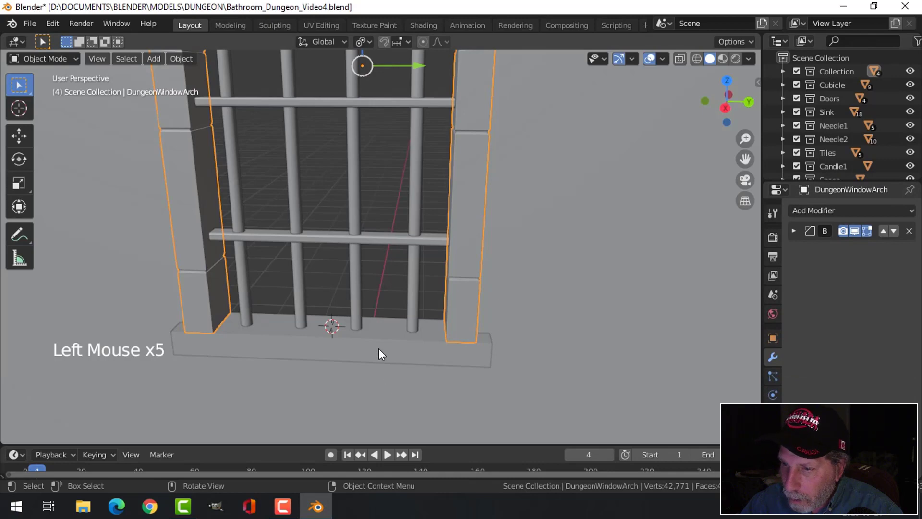
pyautogui.keyDown('shift'); pyautogui.click(468, 304); pyautogui.keyUp('shift')
pyautogui.hotkey('ctrl', 'l')
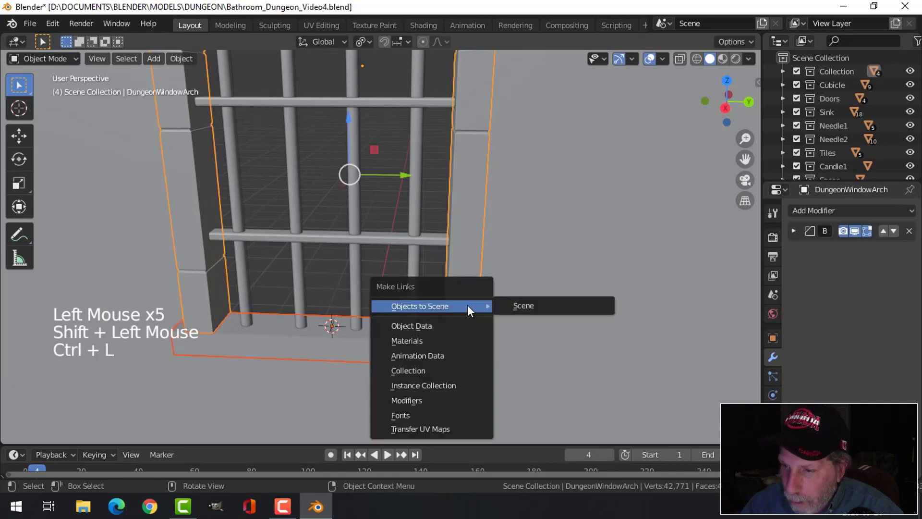
pyautogui.click(440, 400)
pyautogui.hotkey('alt', 'a')
pyautogui.scroll(-3, 469, 310)
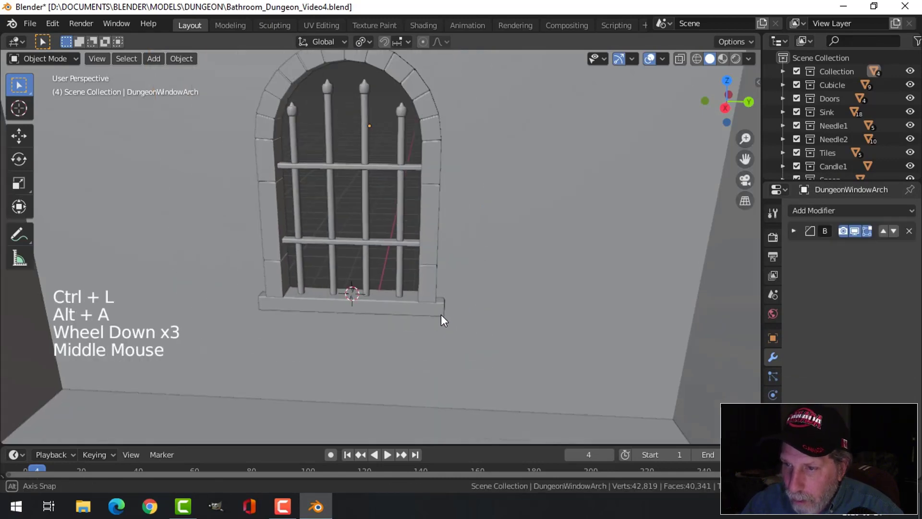
pyautogui.moveTo(441, 314); pyautogui.dragTo(471, 305, button='middle')
pyautogui.scroll(2, 470, 305)
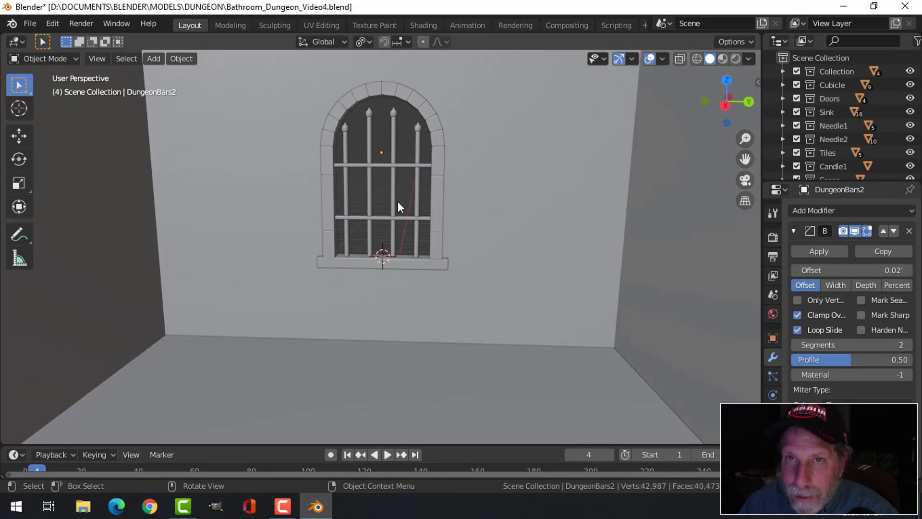
# Pull the sill's front face slightly outward along X, finish editing the mesh, and save the file.
pyautogui.scroll(-2, 398, 200)
pyautogui.keyDown('shift'); pyautogui.moveTo(398, 200); pyautogui.dragTo(353, 287, button='middle'); pyautogui.keyUp('shift')
pyautogui.scroll(3, 358, 277)
pyautogui.scroll(2, 358, 277)
pyautogui.click(369, 298)
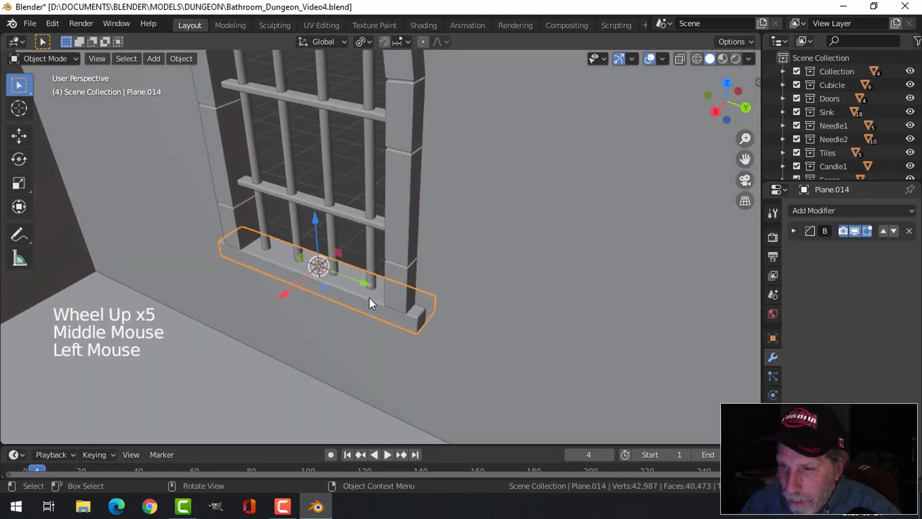
pyautogui.press('Tab')
pyautogui.click(295, 278)
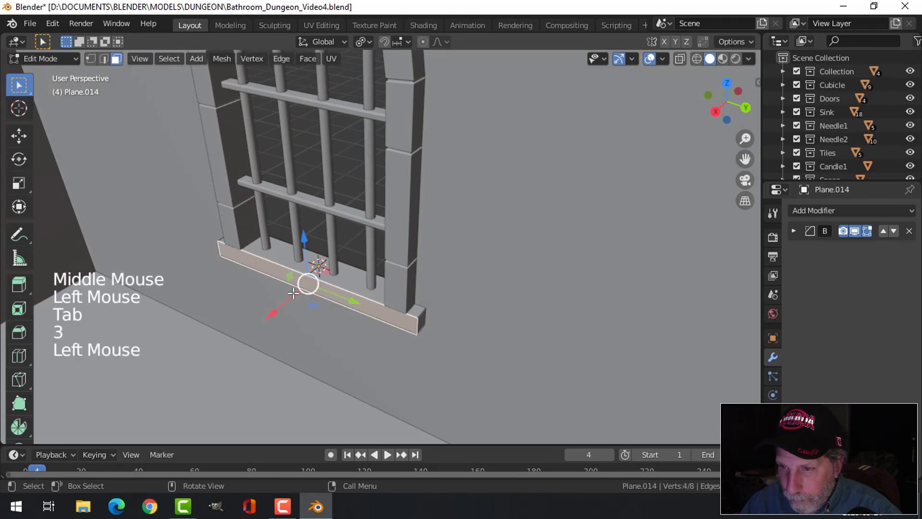
pyautogui.moveTo(274, 315); pyautogui.dragTo(269, 316)
pyautogui.hotkey('alt', 'a')
pyautogui.press('Tab')
pyautogui.hotkey('alt', 'a')
pyautogui.scroll(-3, 311, 317)
pyautogui.moveTo(311, 317); pyautogui.dragTo(384, 332, button='middle')
pyautogui.scroll(-3, 373, 278)
pyautogui.hotkey('ctrl', 's')
pyautogui.scroll(-2, 375, 295)
# Duplicate the dungeon floor's face and place the copy slightly above the floor.
pyautogui.moveTo(384, 333); pyautogui.dragTo(447, 321, button='middle')
pyautogui.moveTo(446, 322)
pyautogui.mouseDown(button='middle')
pyautogui.moveTo(425, 326)
pyautogui.moveTo(431, 315)
pyautogui.moveTo(445, 331)
pyautogui.moveTo(436, 331)
pyautogui.moveTo(478, 338)
pyautogui.moveTo(442, 350)
pyautogui.moveTo(485, 337)
pyautogui.moveTo(435, 312)
pyautogui.mouseUp(button='middle')
pyautogui.click(431, 313)
pyautogui.press('Tab')
pyautogui.press('3')
pyautogui.click(436, 331)
pyautogui.moveTo(434, 312); pyautogui.dragTo(457, 297, button='middle')
pyautogui.hotkey('shift', 'd')
pyautogui.click(388, 283)
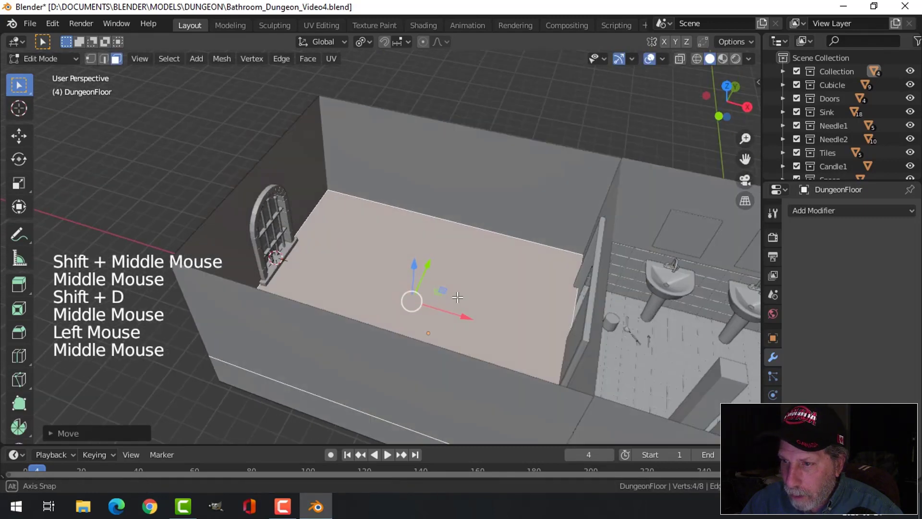
# Scale the copied floor face along X to about 0.066 and extrude the strip upward about 0.33' into a beam.
pyautogui.press('s')
pyautogui.press('x')
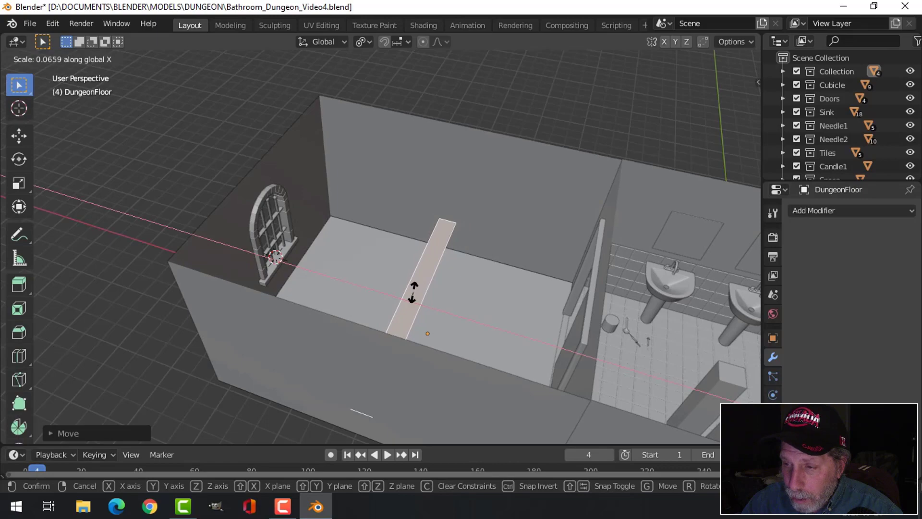
pyautogui.click(412, 292)
pyautogui.moveTo(412, 292); pyautogui.dragTo(384, 177, button='middle')
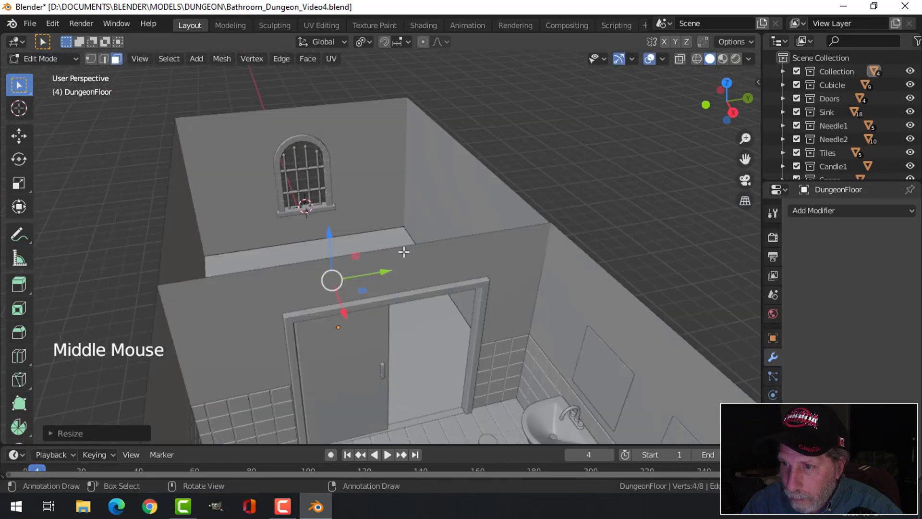
pyautogui.moveTo(404, 252); pyautogui.dragTo(365, 269, button='middle')
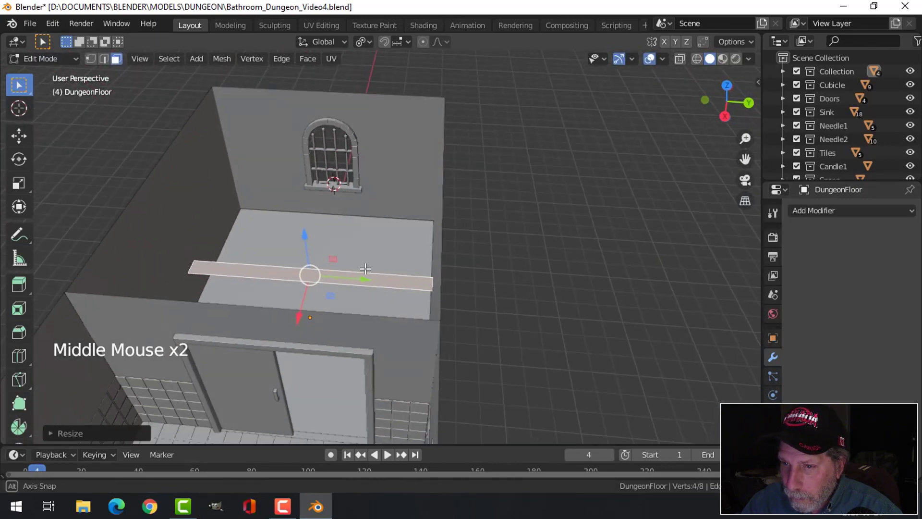
pyautogui.press('e')
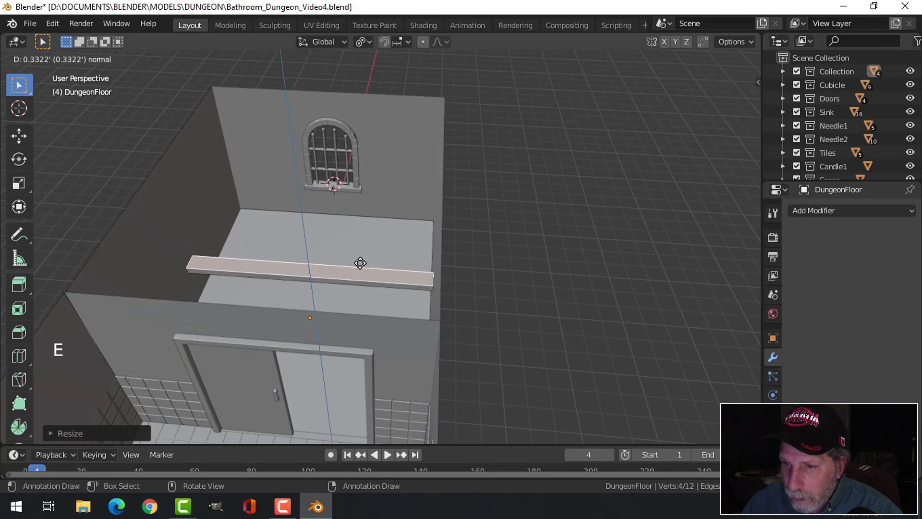
pyautogui.click(360, 261)
# Select the beam's linked geometry and separate it from the dungeon floor into its own object.
pyautogui.moveTo(359, 260); pyautogui.dragTo(462, 305, button='middle')
pyautogui.scroll(2, 374, 240)
pyautogui.press('a')
pyautogui.click(453, 281)
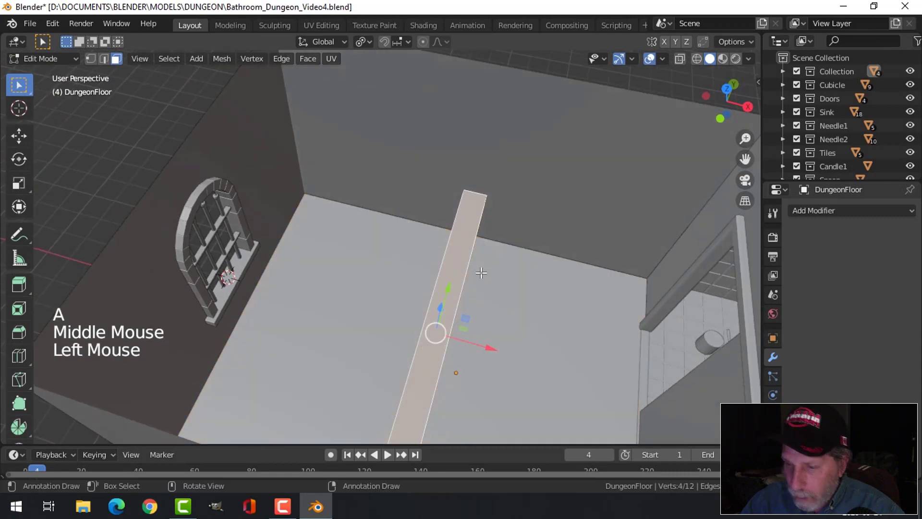
pyautogui.hotkey('ctrl', 'l')
pyautogui.press('p')
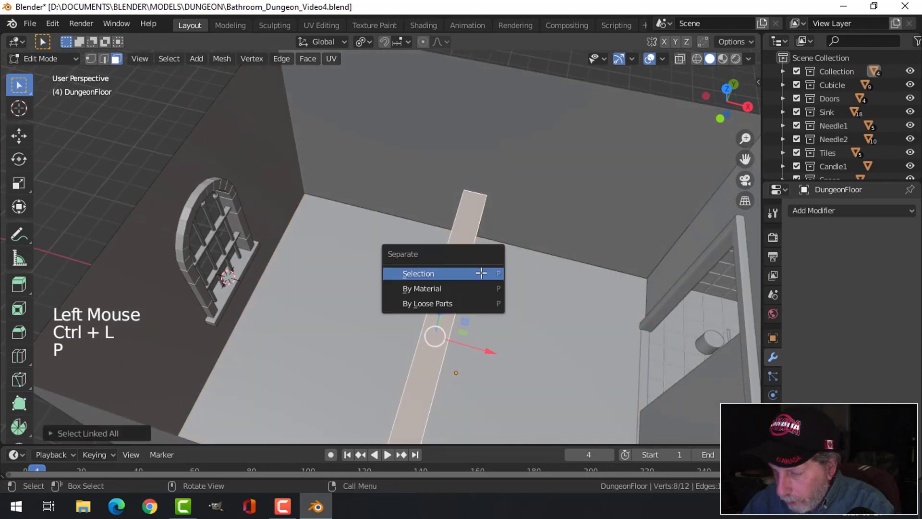
pyautogui.click(473, 270)
pyautogui.press('Tab')
# Resize the separated beam and raise it to near the top of the dungeon walls.
pyautogui.press('Tab')
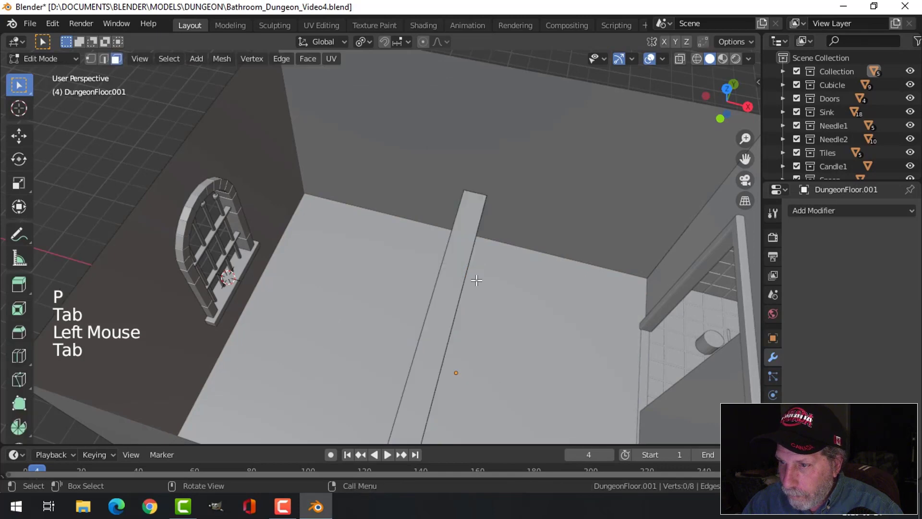
pyautogui.press('a')
pyautogui.moveTo(475, 278); pyautogui.dragTo(271, 253, button='middle')
pyautogui.press('s')
pyautogui.click(516, 281)
pyautogui.moveTo(275, 250); pyautogui.dragTo(277, 137)
pyautogui.moveTo(277, 137); pyautogui.dragTo(416, 173, button='middle')
pyautogui.moveTo(448, 109); pyautogui.dragTo(461, 65)
pyautogui.moveTo(461, 66); pyautogui.dragTo(513, 133, button='middle')
# Move the beam along X until it sits against the window wall near its upper edge.
pyautogui.moveTo(518, 118); pyautogui.dragTo(294, 137)
pyautogui.moveTo(397, 127); pyautogui.dragTo(441, 201, button='middle')
pyautogui.scroll(-2, 385, 200)
pyautogui.moveTo(408, 235); pyautogui.dragTo(404, 236)
pyautogui.moveTo(404, 235); pyautogui.dragTo(404, 192, button='middle')
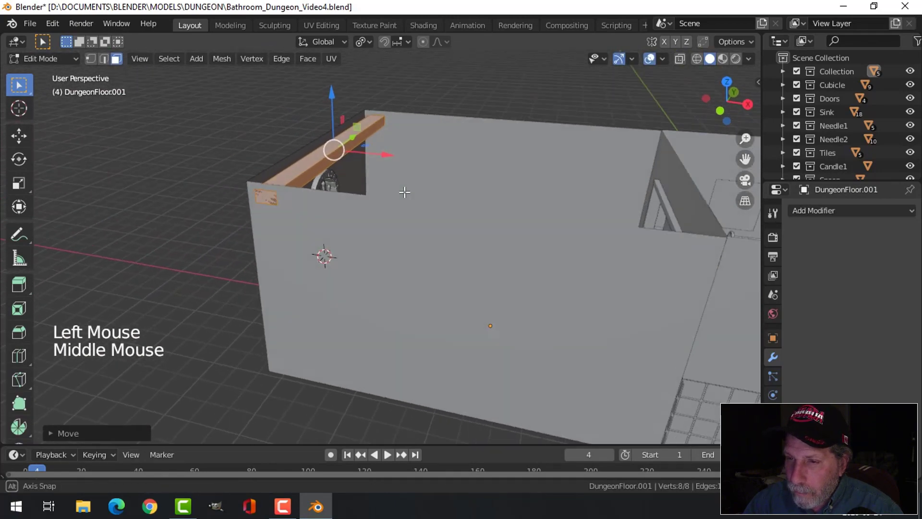
# Delete the beam's two end faces where it passes through the side walls.
pyautogui.click(269, 200)
pyautogui.press('x')
pyautogui.click(309, 190)
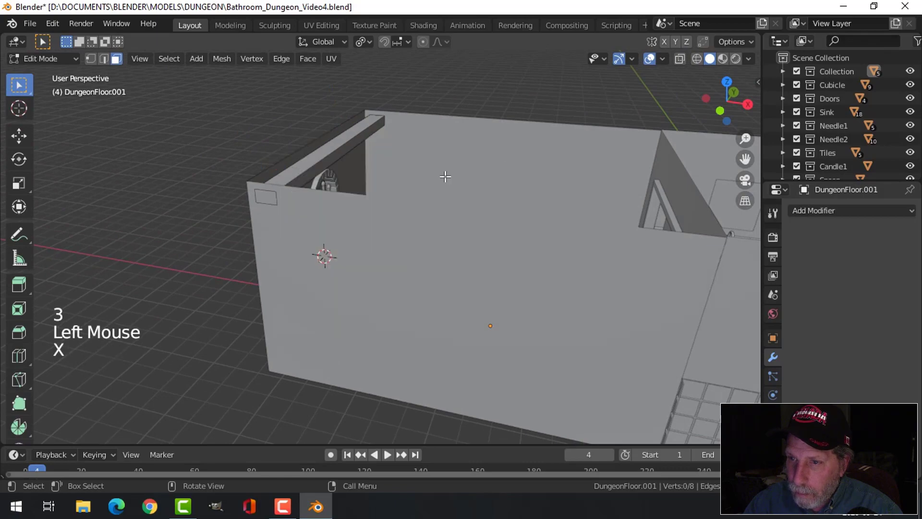
pyautogui.moveTo(447, 175); pyautogui.dragTo(467, 202, button='middle')
pyautogui.press('x')
# Scale the whole beam up very slightly and finish editing its mesh.
pyautogui.press('a')
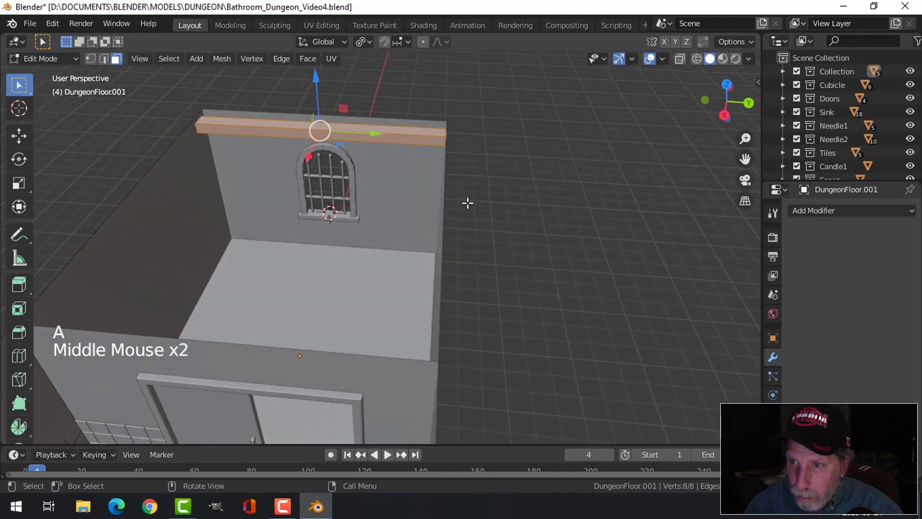
pyautogui.press('s')
pyautogui.click(455, 194)
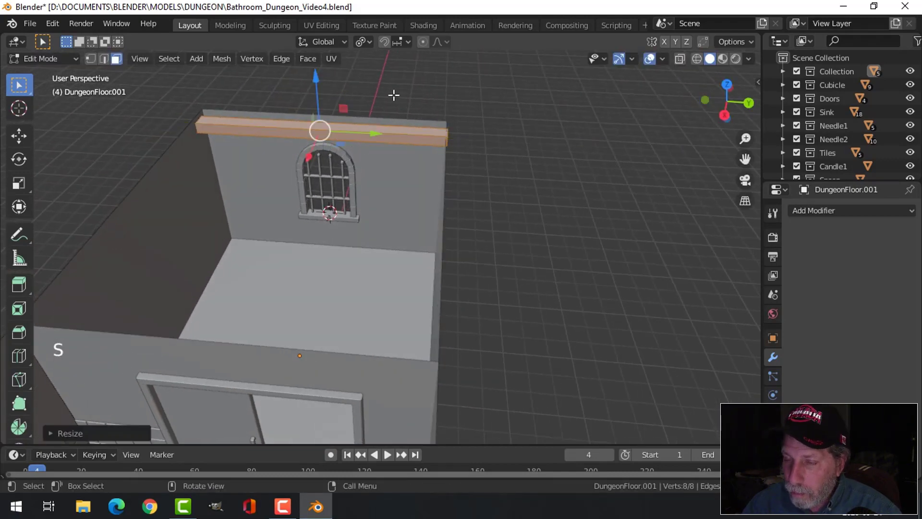
pyautogui.press('Tab')
# Add a Bevel modifier to the beam with a 0.02' offset and 2 segments.
pyautogui.click(365, 42)
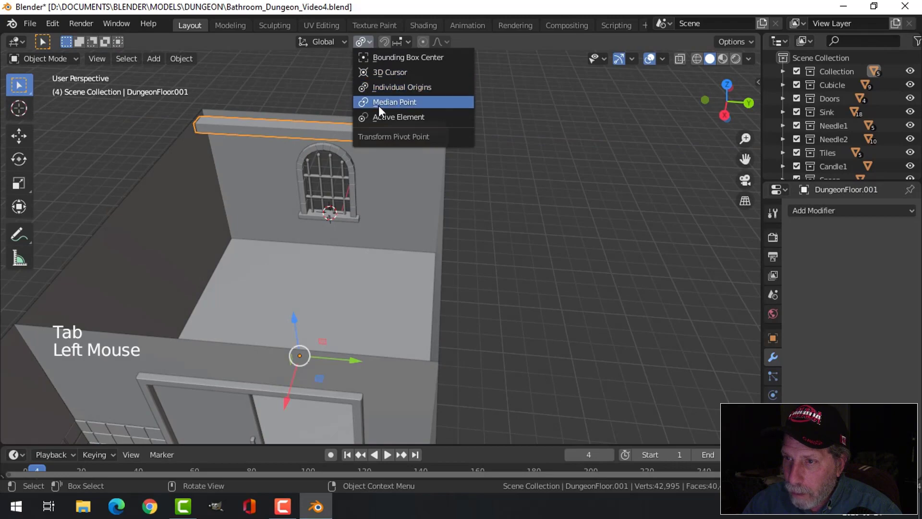
pyautogui.moveTo(379, 109); pyautogui.dragTo(391, 128, button='middle')
pyautogui.hotkey('alt', 'a')
pyautogui.click(391, 128)
pyautogui.click(818, 210)
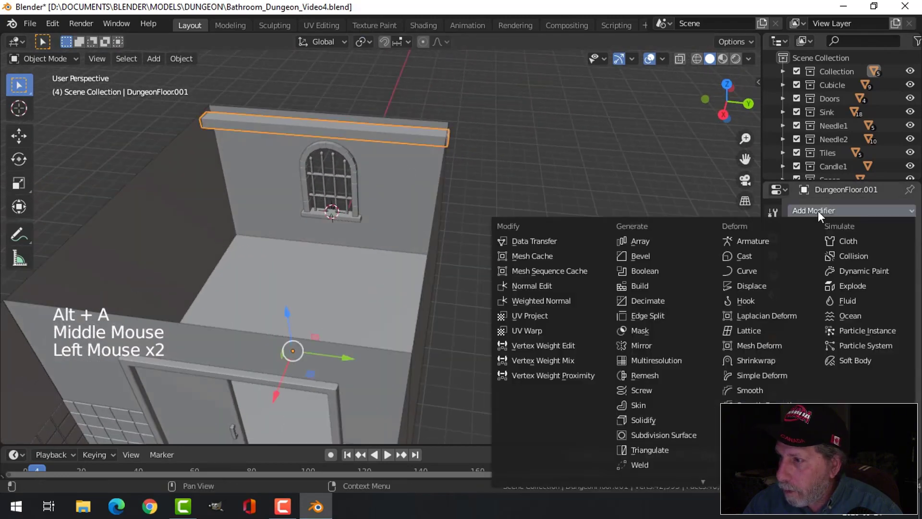
pyautogui.click(676, 258)
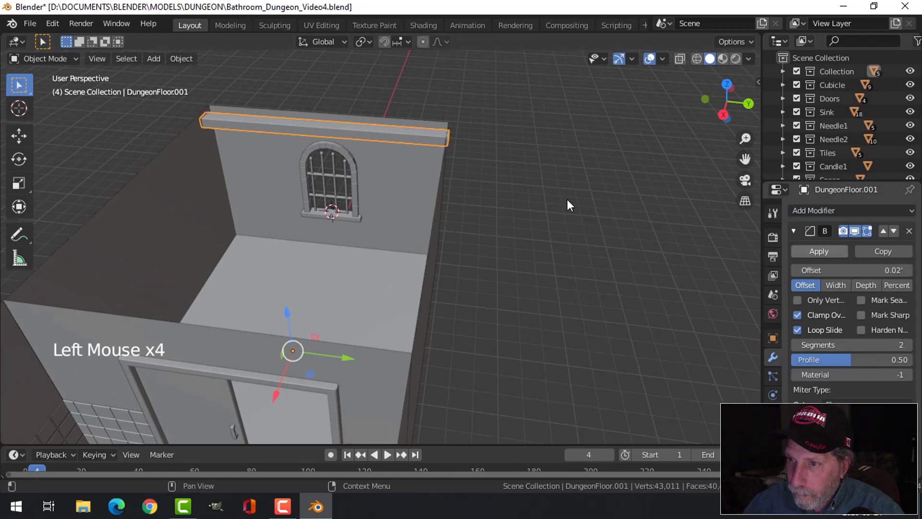
# Set the beam's origin to its geometry and snap the 3D cursor to the beam.
pyautogui.click(176, 57)
pyautogui.moveTo(204, 85)
pyautogui.click(336, 101)
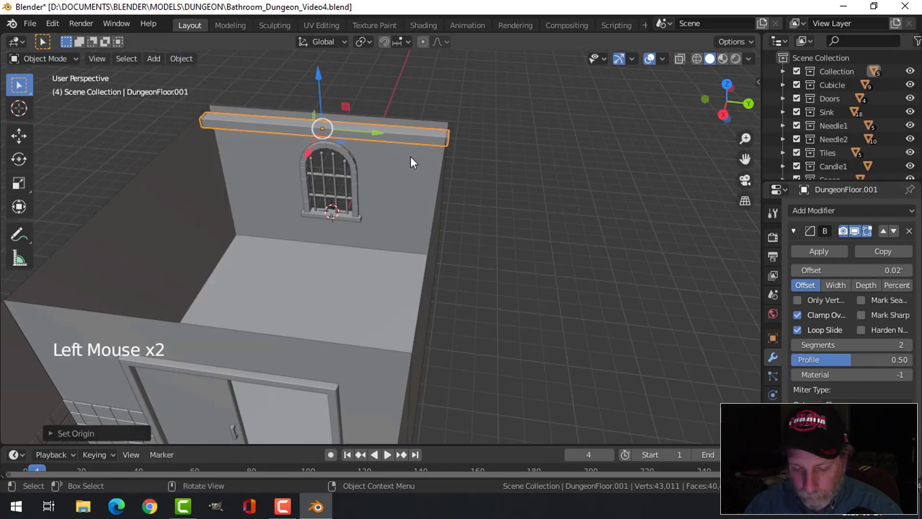
pyautogui.hotkey('shift', 's')
pyautogui.click(423, 239)
pyautogui.moveTo(422, 239); pyautogui.dragTo(389, 226, button='middle')
# Duplicate the beam and rotate the copy 90 degrees about X into a vertical post.
pyautogui.hotkey('alt', 'a')
pyautogui.moveTo(389, 226); pyautogui.dragTo(403, 251, button='middle')
pyautogui.scroll(2, 384, 219)
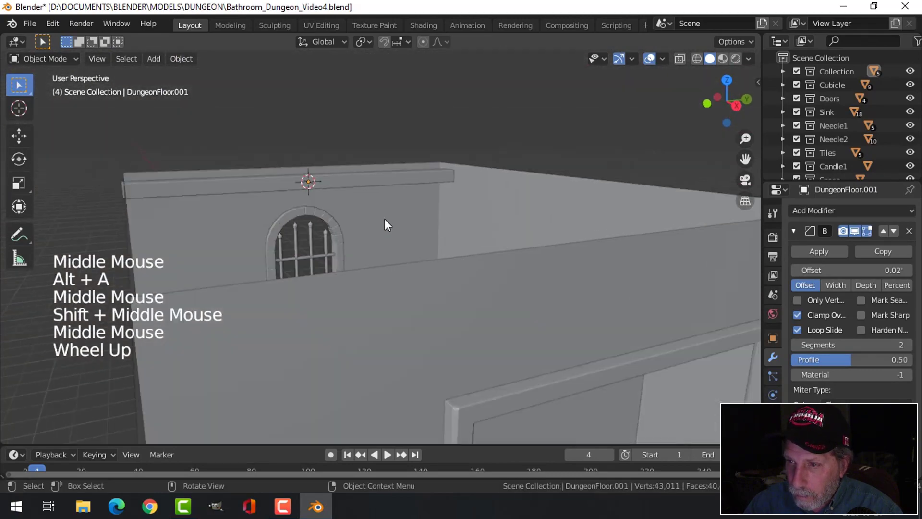
pyautogui.scroll(1, 384, 218)
pyautogui.moveTo(384, 218)
pyautogui.mouseDown(button='middle')
pyautogui.moveTo(395, 226)
pyautogui.moveTo(390, 211)
pyautogui.mouseUp(button='middle')
pyautogui.click(388, 171)
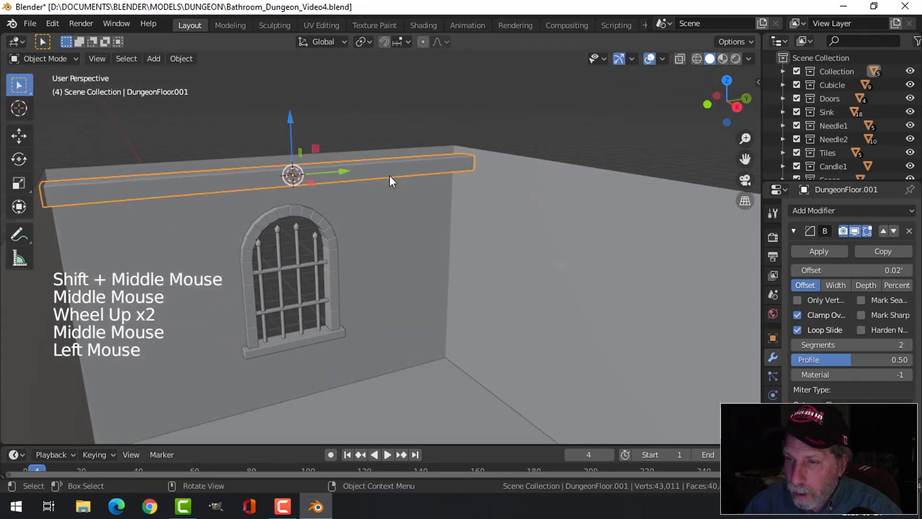
pyautogui.hotkey('shift', 'd')
pyautogui.press('r')
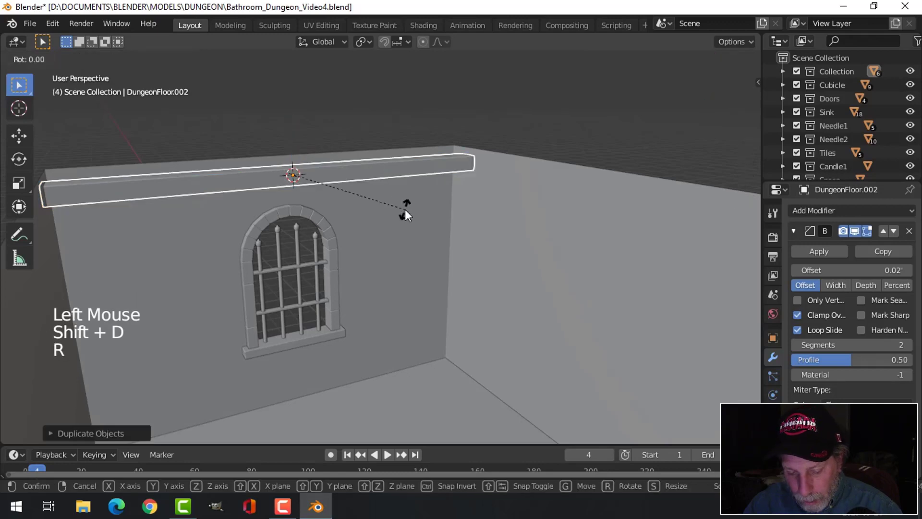
pyautogui.press('x')
pyautogui.press('9')
pyautogui.press('0')
pyautogui.press('Return')
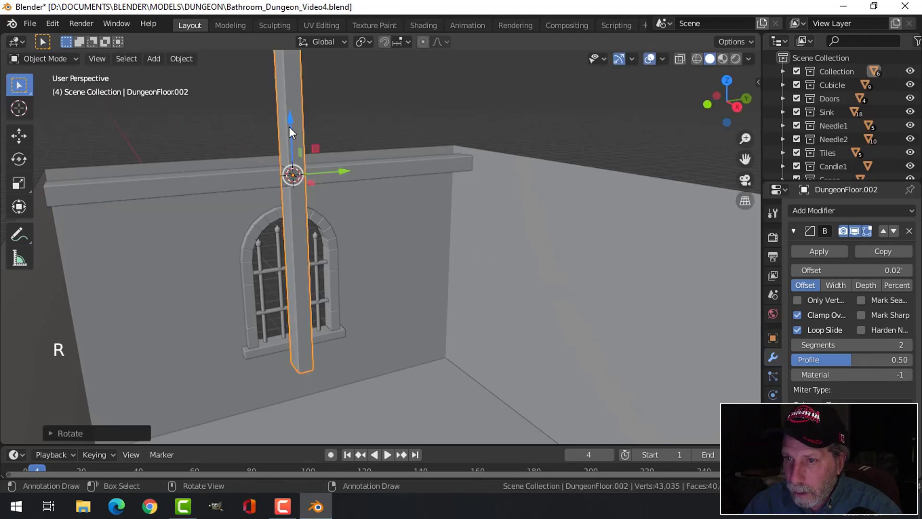
# Lower the vertical post and move it along Y into the window wall's corner on the positive-Y side.
pyautogui.moveTo(289, 126); pyautogui.dragTo(327, 224)
pyautogui.moveTo(343, 267); pyautogui.dragTo(481, 233)
pyautogui.moveTo(480, 232)
pyautogui.mouseDown(button='middle')
pyautogui.moveTo(543, 225)
pyautogui.moveTo(436, 238)
pyautogui.moveTo(483, 233)
pyautogui.moveTo(483, 225)
pyautogui.mouseUp(button='middle')
pyautogui.scroll(2, 483, 234)
# Scale the post's mesh slightly narrower along X so it is thinner than the beam.
pyautogui.press('Tab')
pyautogui.press('a')
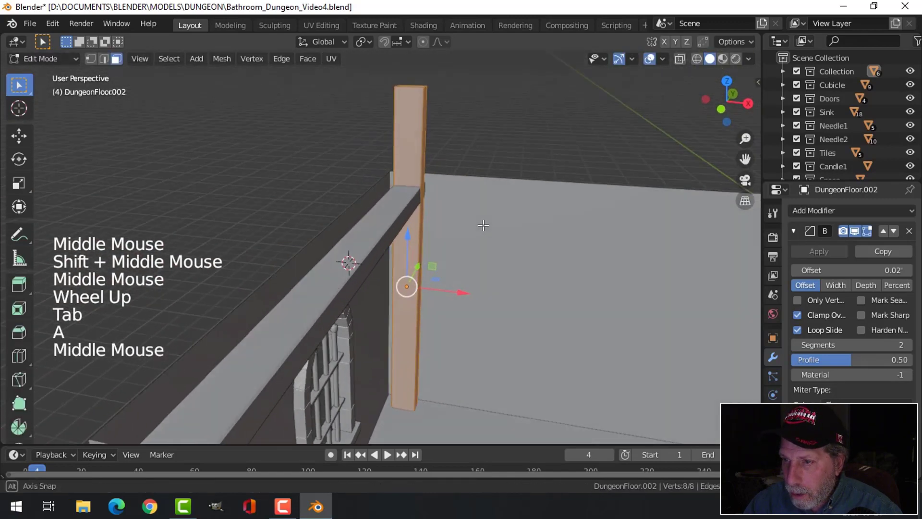
pyautogui.press('s')
pyautogui.press('x')
pyautogui.click(487, 282)
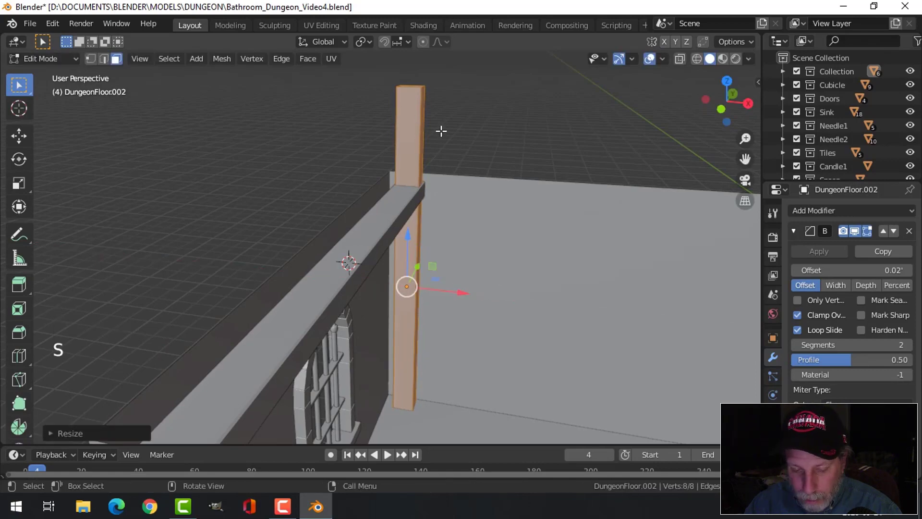
# Lower the post's upper edge loop along Z to the level of the horizontal beam.
pyautogui.hotkey('alt', 'a')
pyautogui.keyDown('alt'); pyautogui.keyDown('shift'); pyautogui.click(412, 86); pyautogui.keyUp('shift'); pyautogui.keyUp('alt')
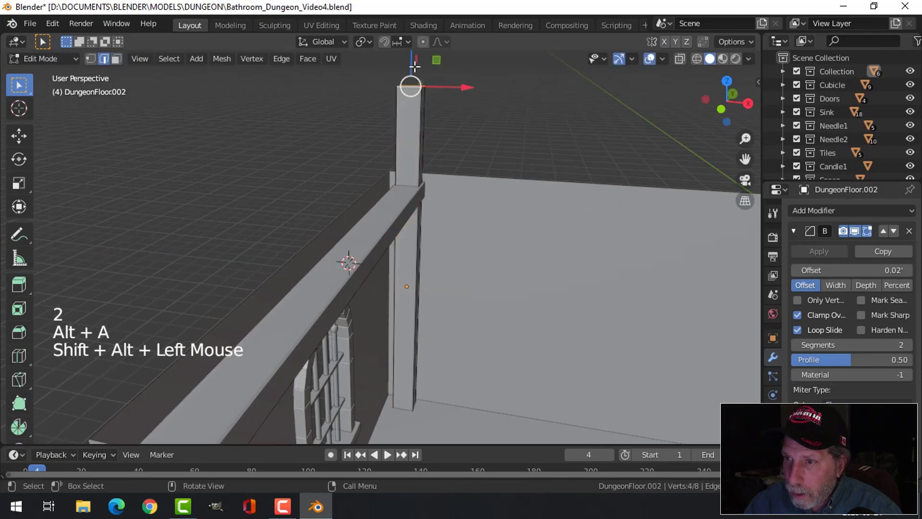
pyautogui.moveTo(414, 66); pyautogui.dragTo(411, 111)
pyautogui.moveTo(413, 172); pyautogui.dragTo(413, 172)
pyautogui.moveTo(413, 171); pyautogui.dragTo(412, 230, button='middle')
pyautogui.scroll(2, 355, 194)
# Adjust the post's lower end vertically to meet the dungeon floor, and finish editing the mesh.
pyautogui.scroll(-3, 413, 230)
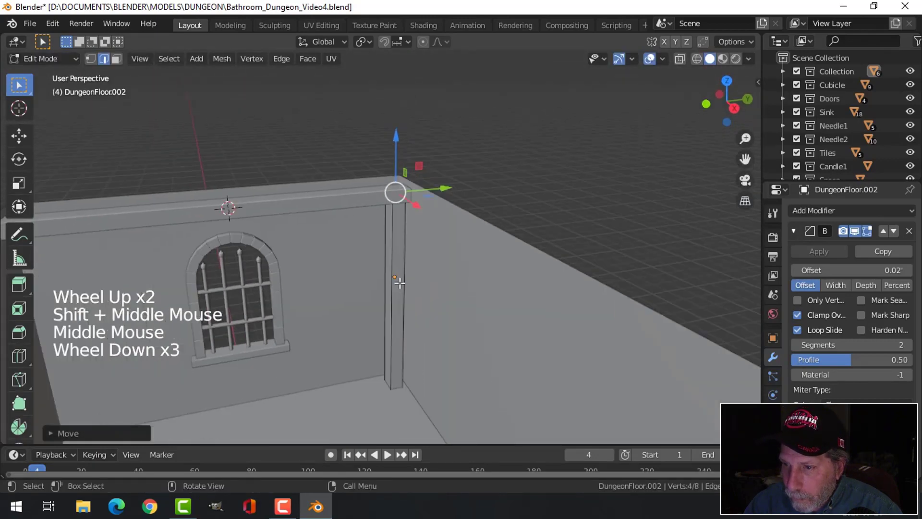
pyautogui.keyDown('shift'); pyautogui.moveTo(402, 281); pyautogui.dragTo(401, 370, button='middle'); pyautogui.keyUp('shift')
pyautogui.hotkey('alt', 'a')
pyautogui.moveTo(402, 372); pyautogui.dragTo(405, 297)
pyautogui.moveTo(381, 263); pyautogui.dragTo(440, 297, button='middle')
pyautogui.hotkey('alt', 'a')
pyautogui.press('Tab')
pyautogui.hotkey('alt', 'a')
# Widen the whole post along Y to about 1.12 times its width and finish editing.
pyautogui.scroll(3, 417, 261)
pyautogui.click(416, 288)
pyautogui.press('Tab')
pyautogui.press('a')
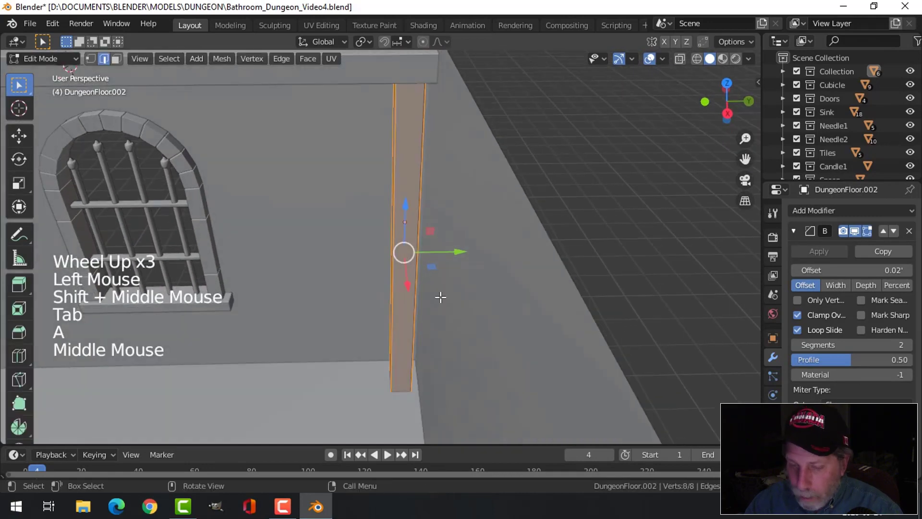
pyautogui.press('s')
pyautogui.press('y')
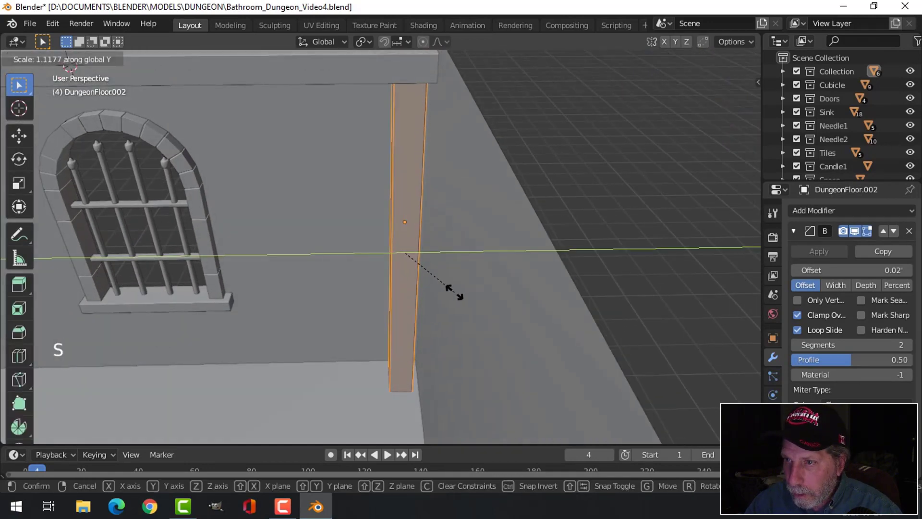
pyautogui.moveTo(458, 289); pyautogui.dragTo(413, 289, button='middle')
pyautogui.hotkey('alt', 'a')
pyautogui.press('Tab')
pyautogui.hotkey('alt', 'a')
# Duplicate the corner post and move the copy about 10.5 ft along negative Y to the beam's opposite end.
pyautogui.scroll(-3, 445, 285)
pyautogui.press('KP_7')
pyautogui.press('z')
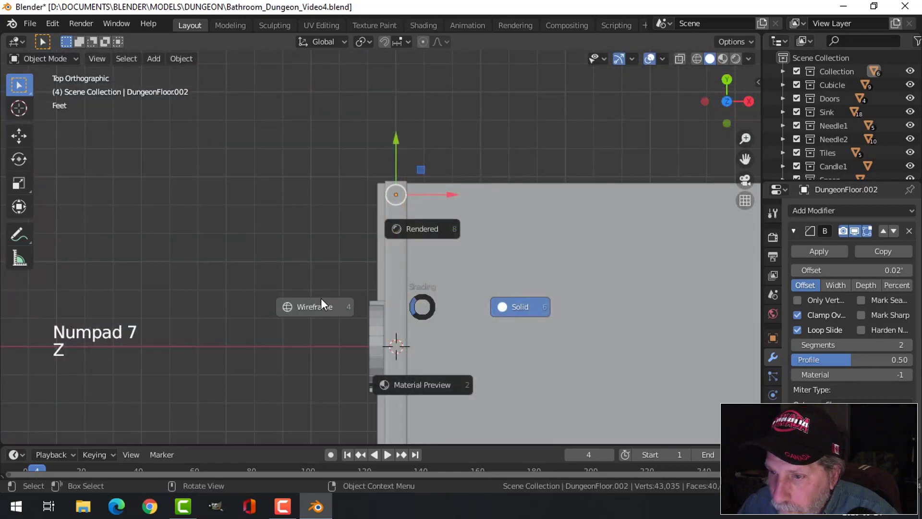
pyautogui.scroll(2, 436, 220)
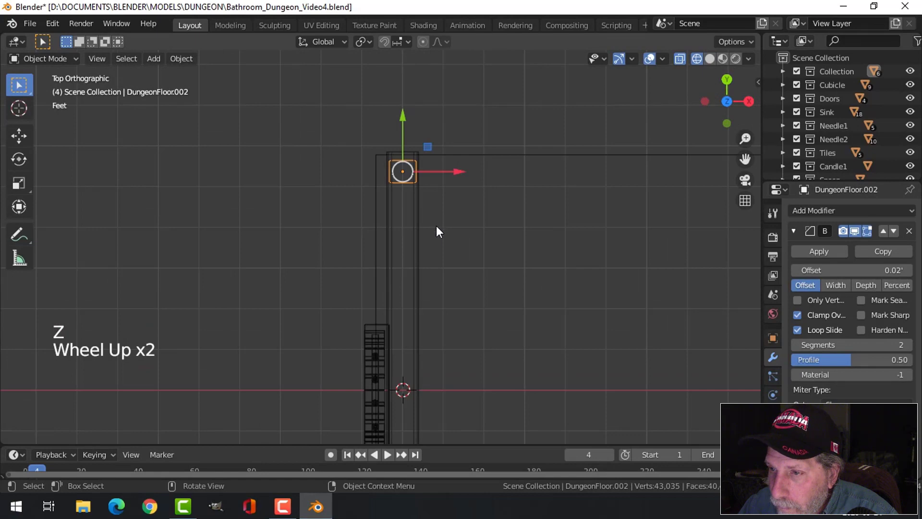
pyautogui.scroll(-6, 434, 231)
pyautogui.keyDown('shift'); pyautogui.moveTo(427, 331); pyautogui.dragTo(422, 295, button='middle'); pyautogui.keyUp('shift')
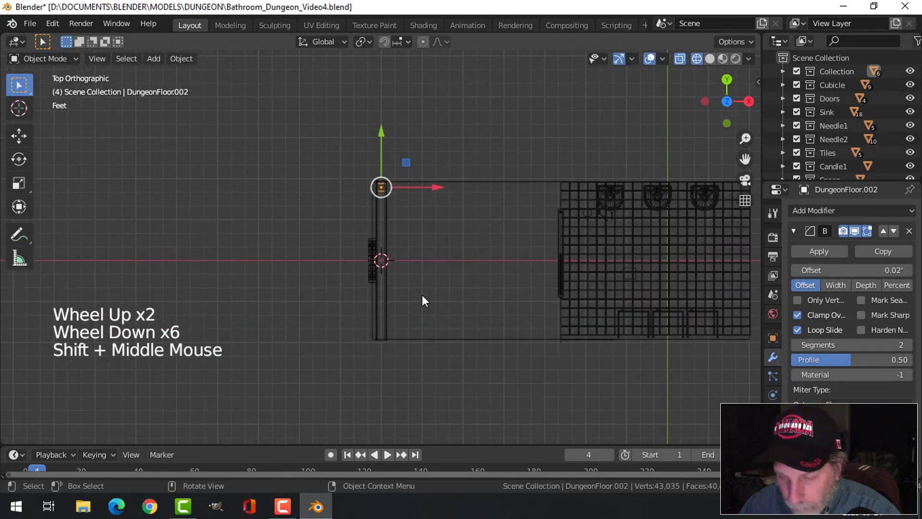
pyautogui.hotkey('shift', 'd')
pyautogui.moveTo(382, 165); pyautogui.dragTo(376, 271)
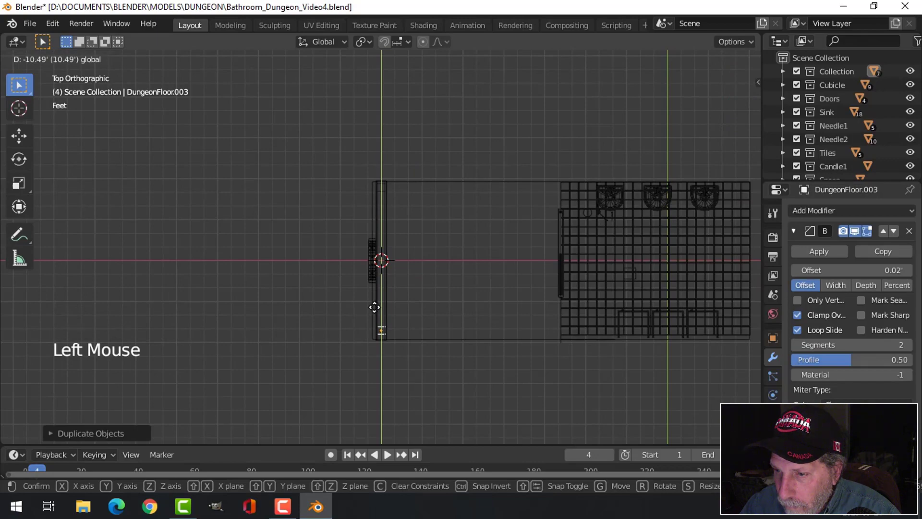
pyautogui.moveTo(374, 307); pyautogui.dragTo(375, 308)
pyautogui.moveTo(459, 295); pyautogui.dragTo(442, 293, button='middle')
pyautogui.moveTo(347, 232); pyautogui.dragTo(416, 395, button='middle')
pyautogui.hotkey('alt', 'a')
pyautogui.scroll(2, 387, 316)
pyautogui.press('z')
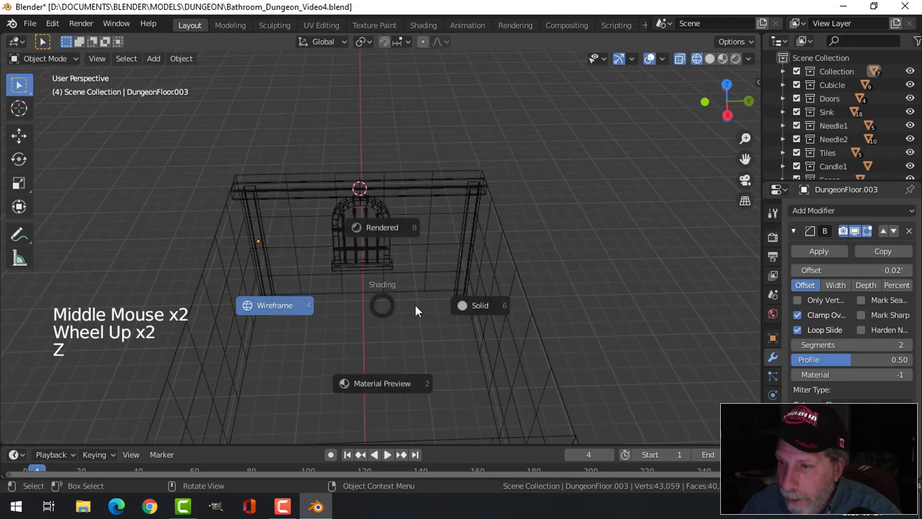
pyautogui.moveTo(476, 301)
pyautogui.mouseDown(button='middle')
pyautogui.moveTo(442, 278)
pyautogui.moveTo(453, 283)
pyautogui.moveTo(463, 272)
pyautogui.moveTo(457, 301)
pyautogui.moveTo(475, 276)
pyautogui.moveTo(494, 313)
pyautogui.mouseUp(button='middle')
pyautogui.scroll(2, 463, 273)
pyautogui.scroll(2, 500, 272)
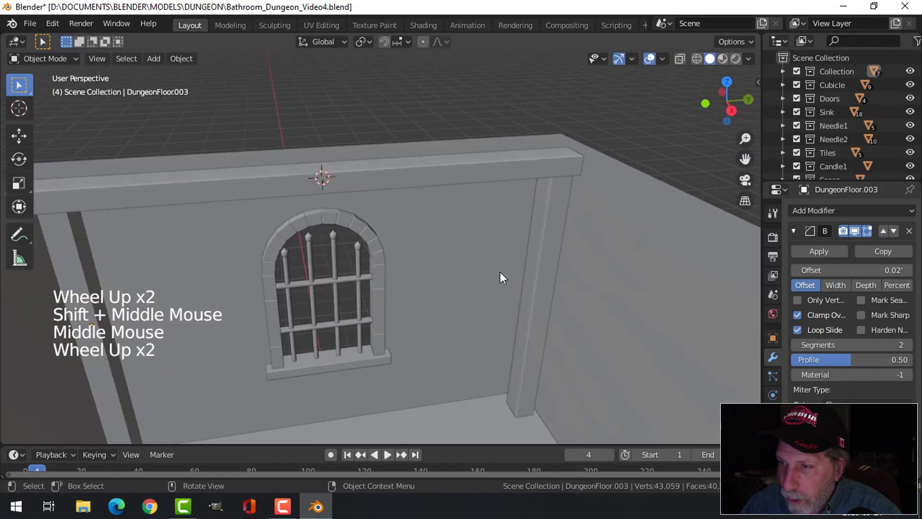
# Scale the horizontal beam's whole mesh along X to adjust its depth over the posts, and finish editing.
pyautogui.keyDown('shift'); pyautogui.moveTo(500, 272); pyautogui.dragTo(558, 317, button='middle'); pyautogui.keyUp('shift')
pyautogui.click(444, 216)
pyautogui.press('Tab')
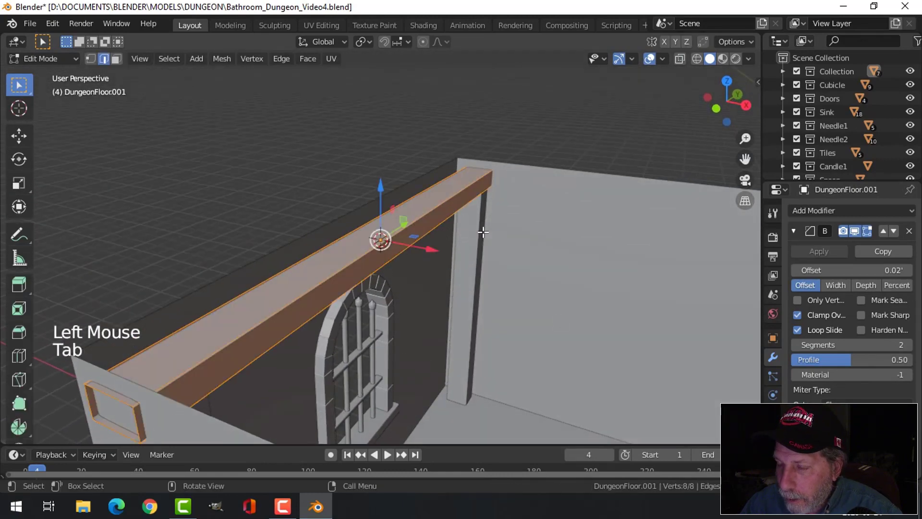
pyautogui.moveTo(517, 258); pyautogui.dragTo(583, 210, button='middle')
pyautogui.press('s')
pyautogui.press('x')
pyautogui.click(537, 267)
pyautogui.hotkey('alt', 'a')
pyautogui.press('Tab')
pyautogui.hotkey('alt', 'a')
# Duplicate the post on the positive Y side and place the copy between it and the window.
pyautogui.moveTo(593, 249); pyautogui.dragTo(501, 294, button='middle')
pyautogui.scroll(-2, 523, 297)
pyautogui.moveTo(502, 294); pyautogui.dragTo(449, 268, button='middle')
pyautogui.click(451, 287)
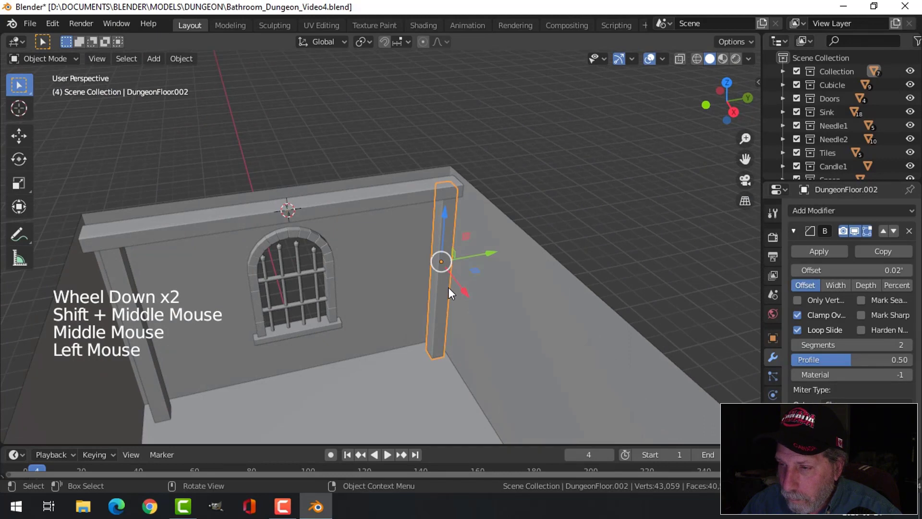
pyautogui.moveTo(459, 286); pyautogui.dragTo(433, 272, button='middle')
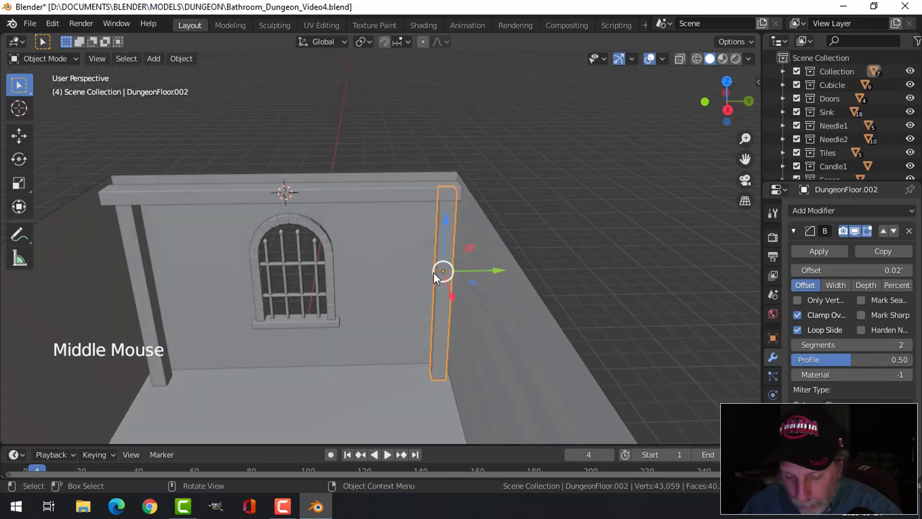
pyautogui.hotkey('shift', 'd')
pyautogui.click(437, 268)
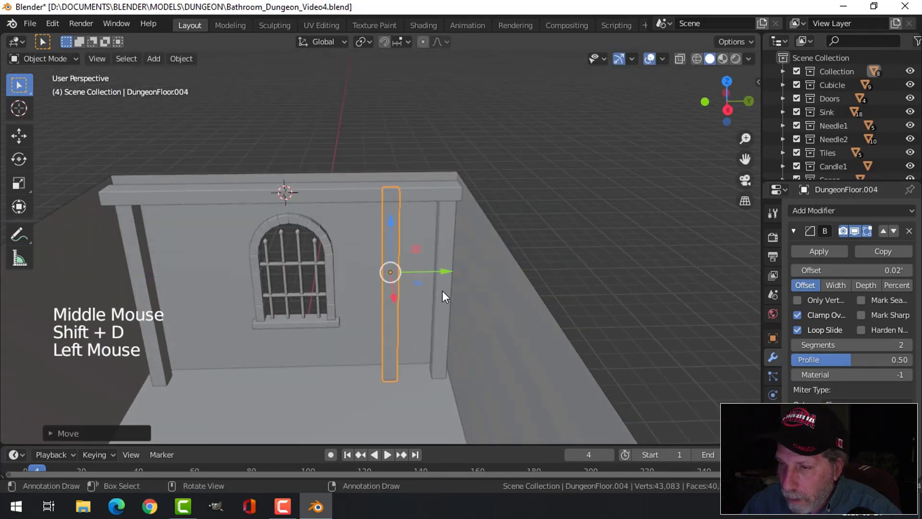
# Scale the copied post's whole mesh down along Z into a short block.
pyautogui.press('Tab')
pyautogui.press('a')
pyautogui.moveTo(442, 287); pyautogui.dragTo(439, 274, button='middle')
pyautogui.press('s')
pyautogui.press('z')
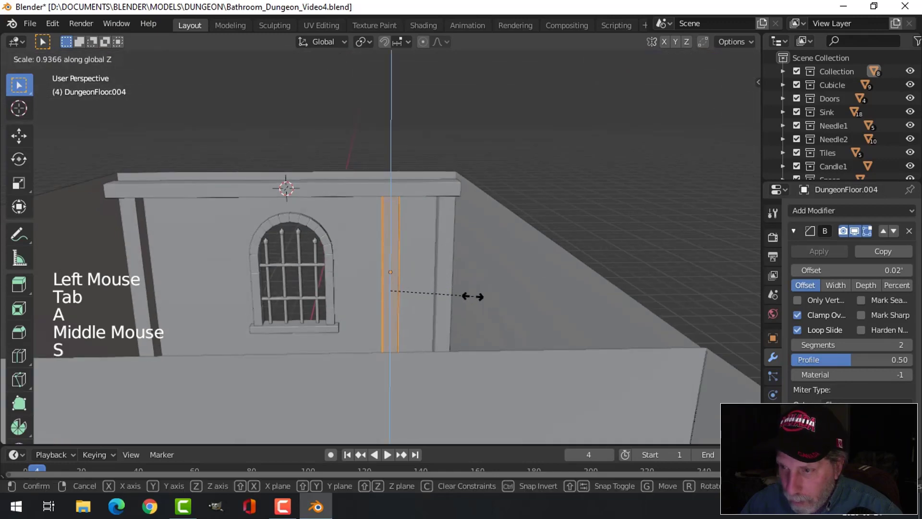
pyautogui.click(425, 280)
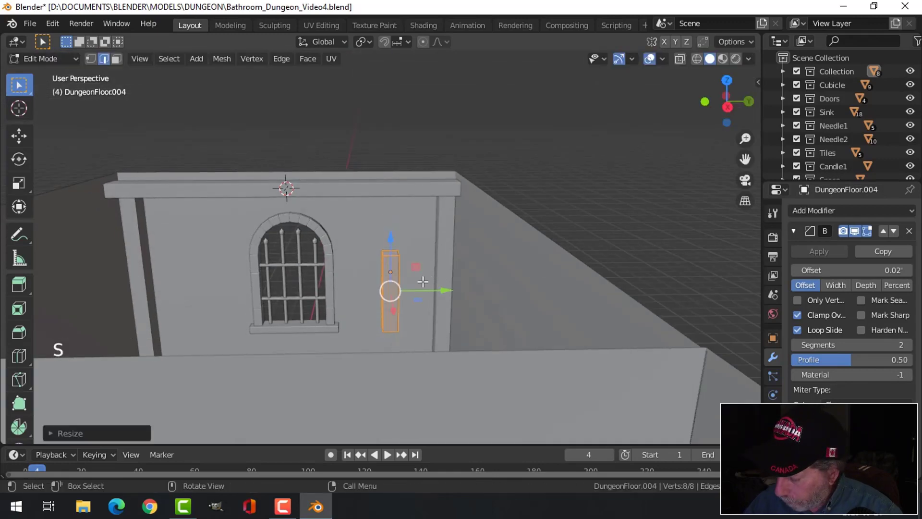
# Move the short block in the right side view to just below the beam and beside the corner post, using wireframe shading.
pyautogui.press('KP_3')
pyautogui.scroll(3, 416, 282)
pyautogui.keyDown('shift'); pyautogui.moveTo(417, 282); pyautogui.dragTo(438, 313, button='middle'); pyautogui.keyUp('shift')
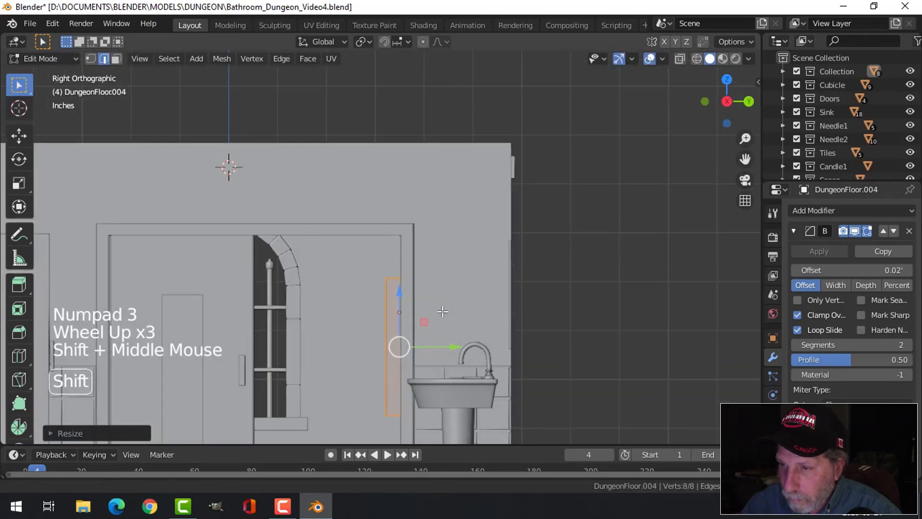
pyautogui.scroll(2, 438, 312)
pyautogui.press('g')
pyautogui.click(405, 244)
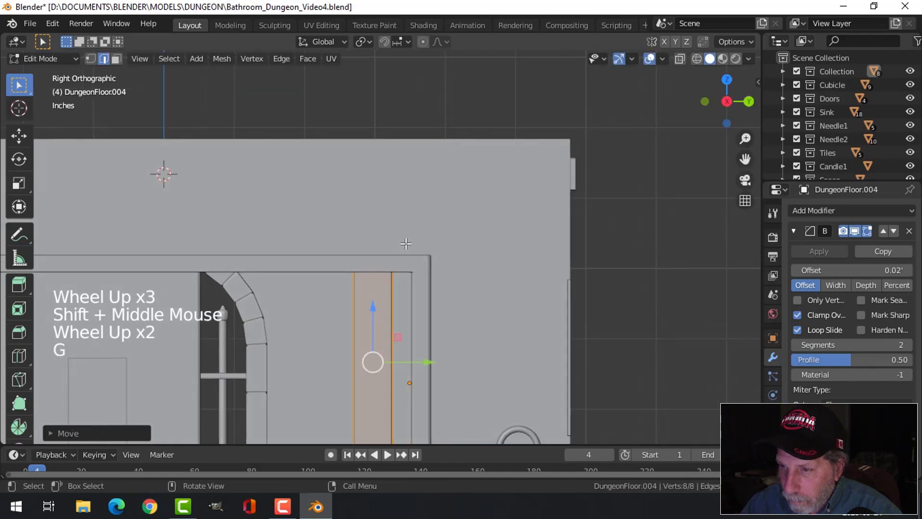
pyautogui.press('z')
pyautogui.click(351, 242)
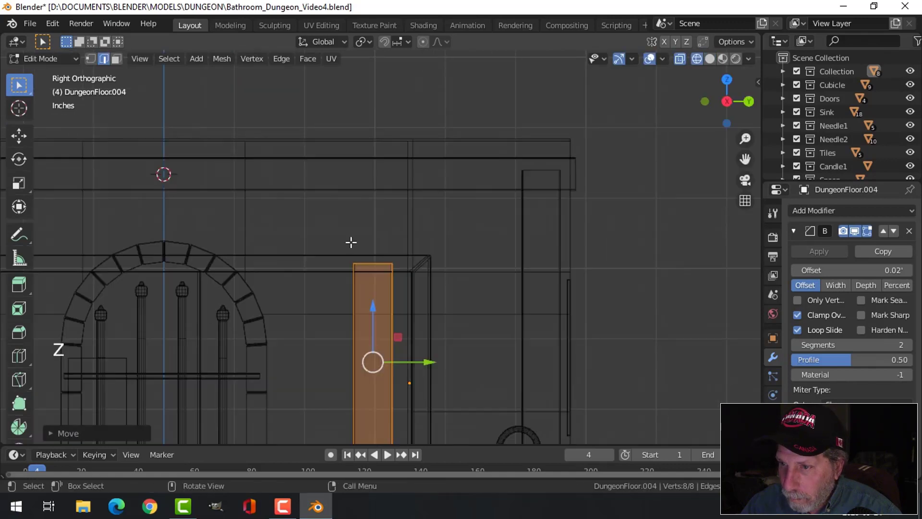
pyautogui.press('g')
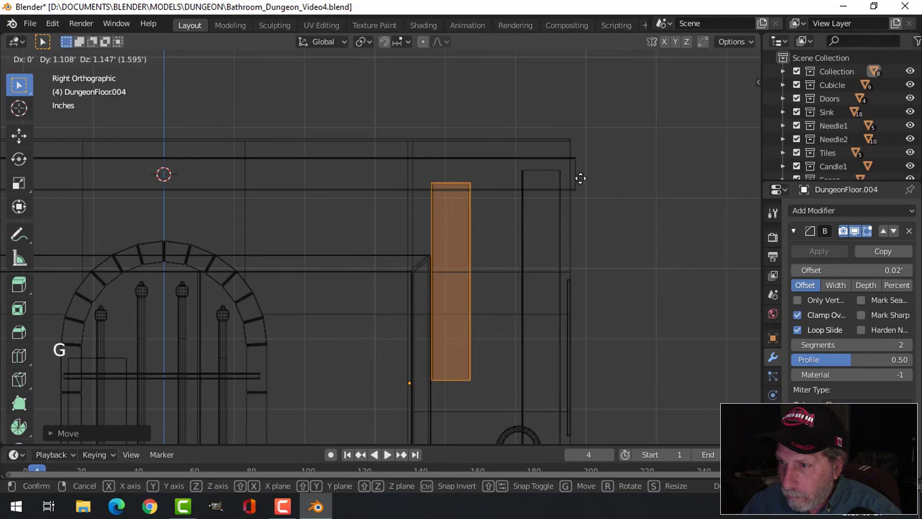
pyautogui.click(582, 179)
# Shorten the block further along Z and scale it narrower along X.
pyautogui.press('s')
pyautogui.click(552, 306)
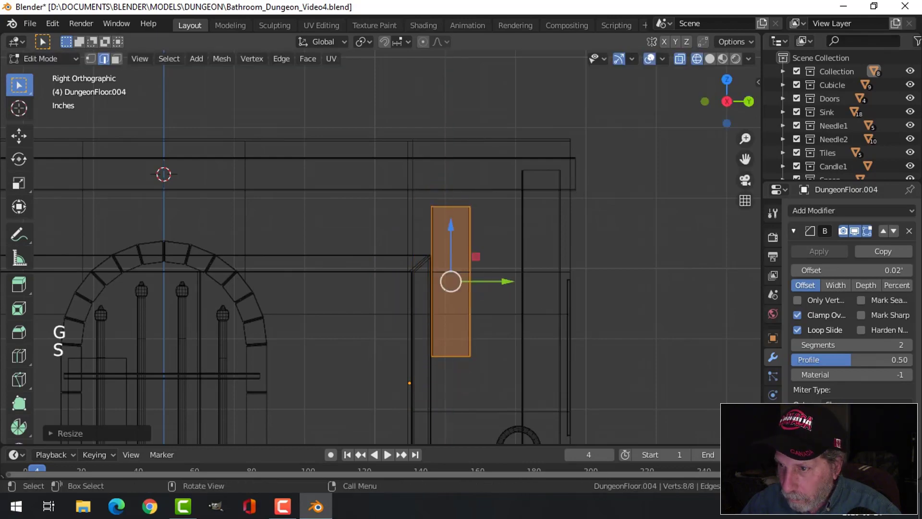
pyautogui.moveTo(552, 306); pyautogui.dragTo(612, 367, button='middle')
pyautogui.press('s')
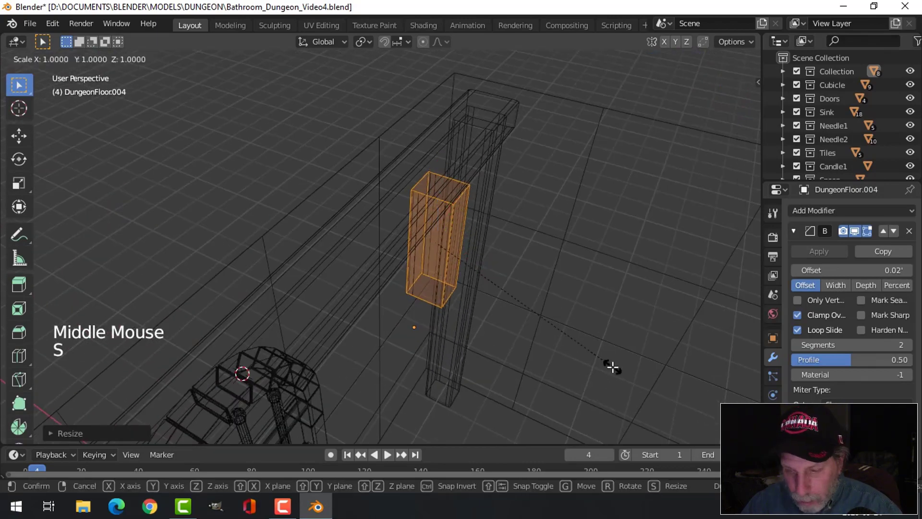
pyautogui.press('x')
pyautogui.click(555, 344)
pyautogui.moveTo(572, 329); pyautogui.dragTo(474, 301, button='middle')
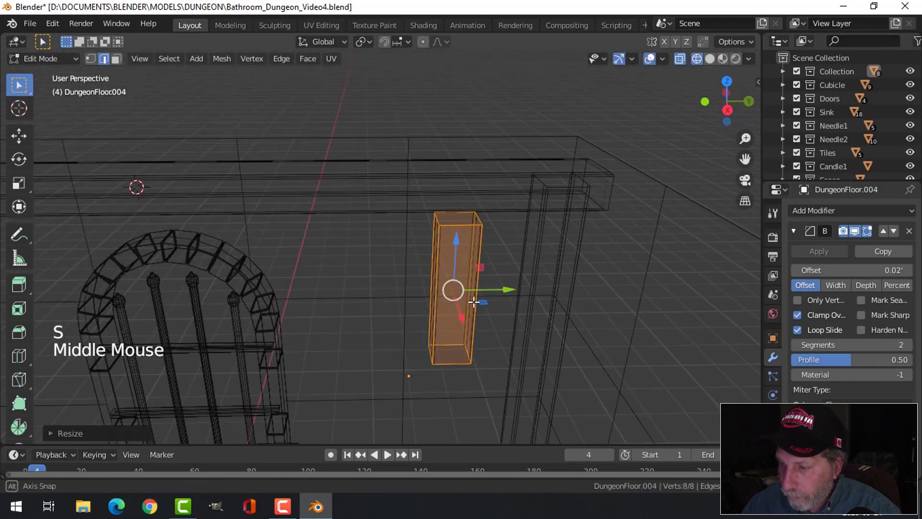
# Scale the block narrower along Y to about 0.84 of its width.
pyautogui.press('KP_3')
pyautogui.scroll(2, 474, 301)
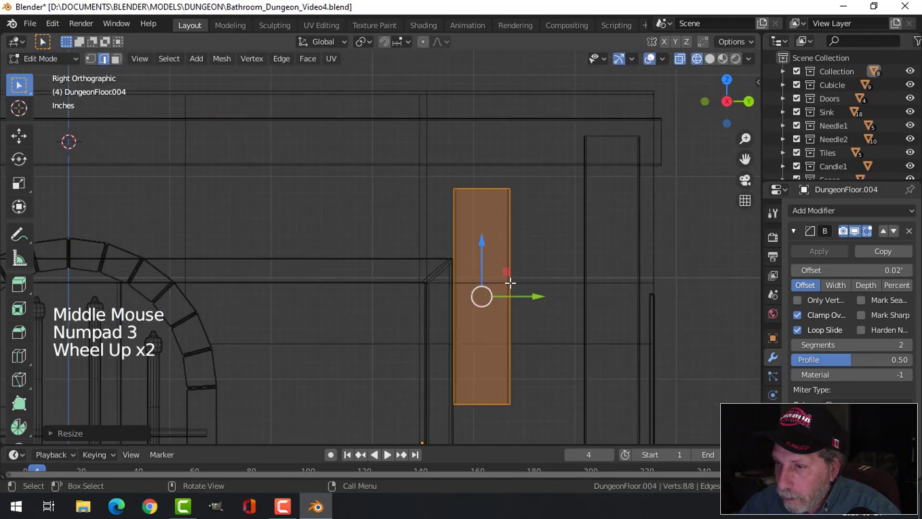
pyautogui.press('s')
pyautogui.press('y')
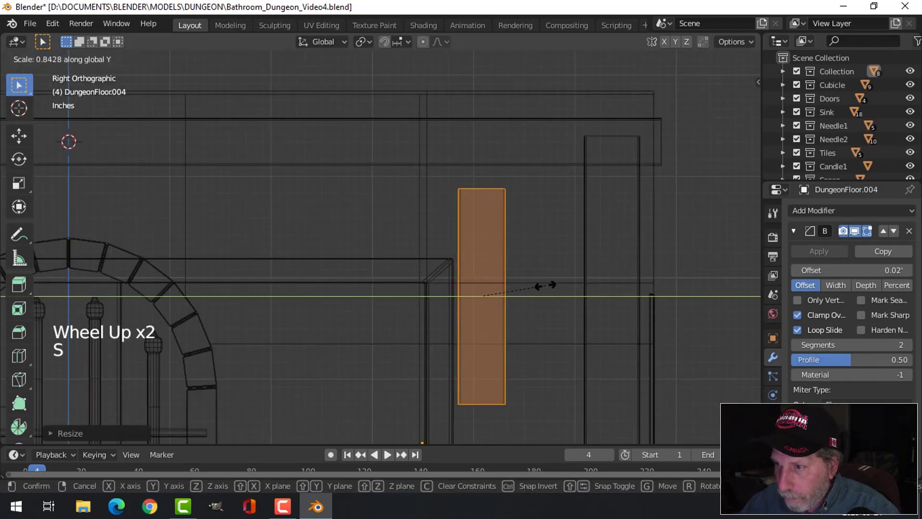
pyautogui.click(546, 287)
# Rotate the block to a diagonal, move it into the corner as a brace between beam and post, and finish editing.
pyautogui.press('r')
pyautogui.click(536, 235)
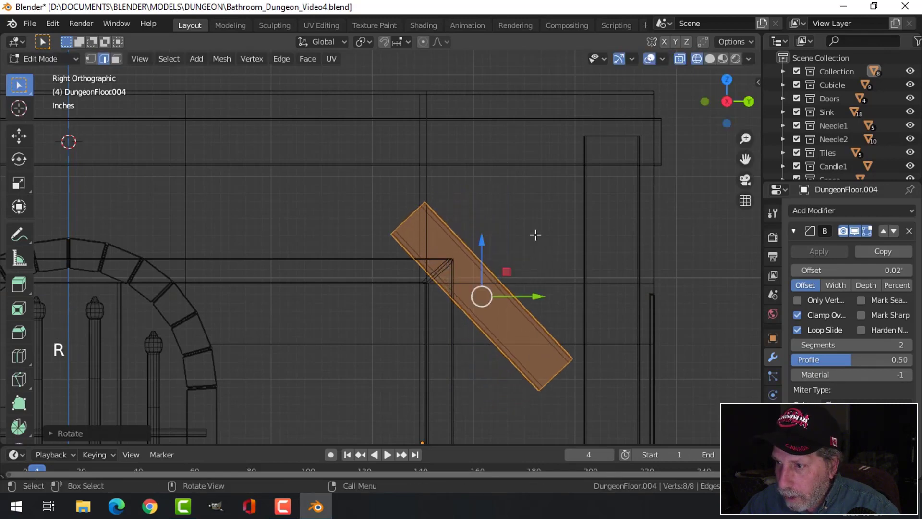
pyautogui.press('g')
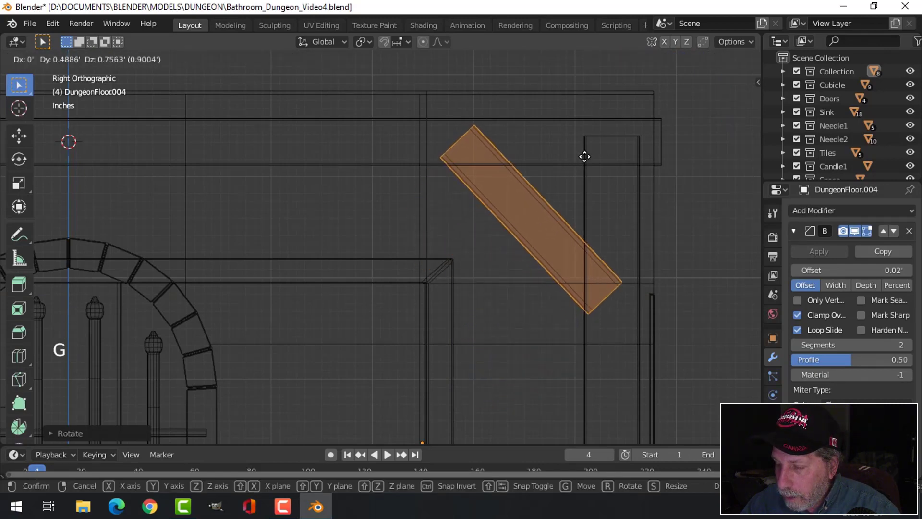
pyautogui.click(584, 157)
pyautogui.press('z')
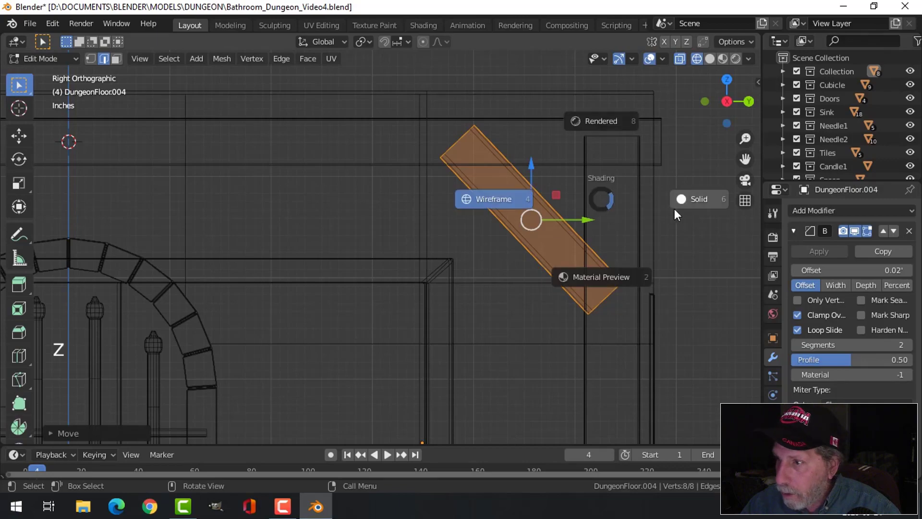
pyautogui.moveTo(590, 230); pyautogui.dragTo(549, 264, button='middle')
pyautogui.hotkey('alt', 'a')
pyautogui.press('Tab')
pyautogui.hotkey('alt', 'a')
# Lower the horizontal beam and the diagonal brace together slightly along Z.
pyautogui.scroll(-3, 547, 269)
pyautogui.scroll(-6, 529, 274)
pyautogui.moveTo(485, 278); pyautogui.dragTo(437, 300, button='middle')
pyautogui.scroll(2, 422, 281)
pyautogui.click(425, 243)
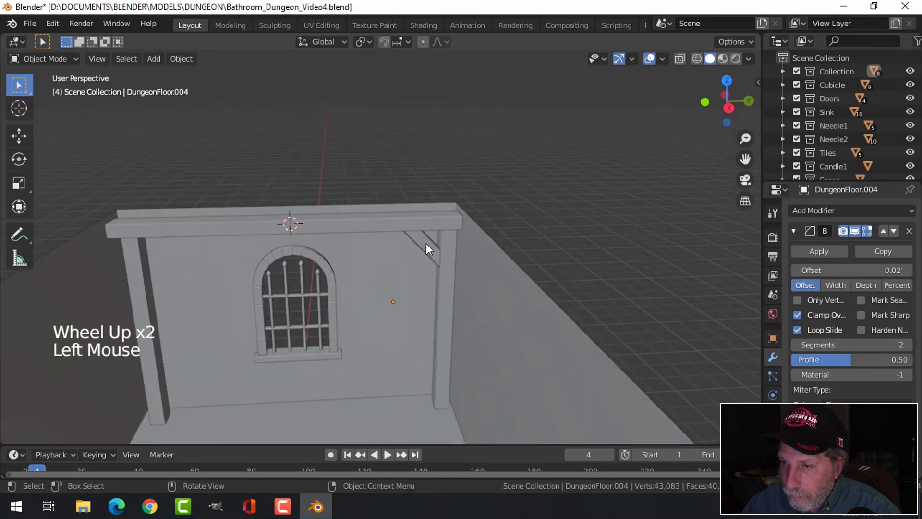
pyautogui.keyDown('shift'); pyautogui.click(341, 228); pyautogui.keyUp('shift')
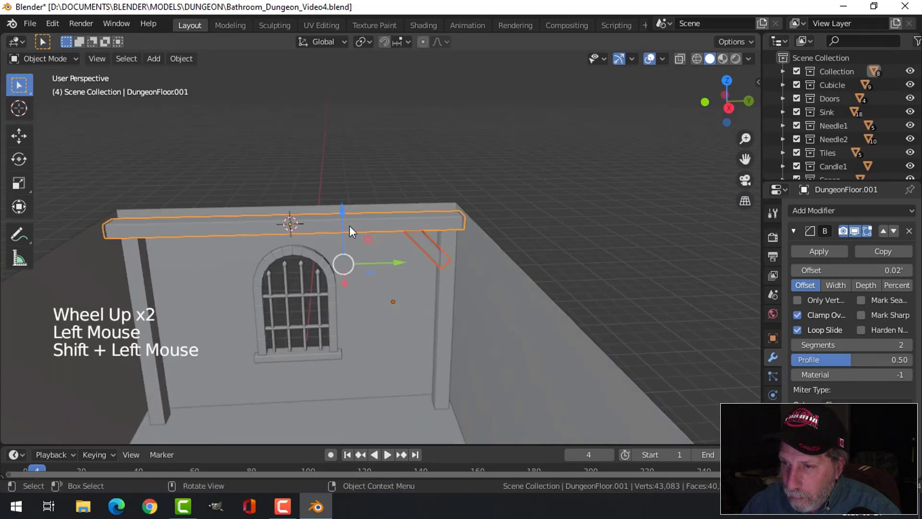
pyautogui.moveTo(349, 226)
pyautogui.mouseDown()
pyautogui.moveTo(342, 224)
pyautogui.moveTo(355, 232)
pyautogui.mouseUp()
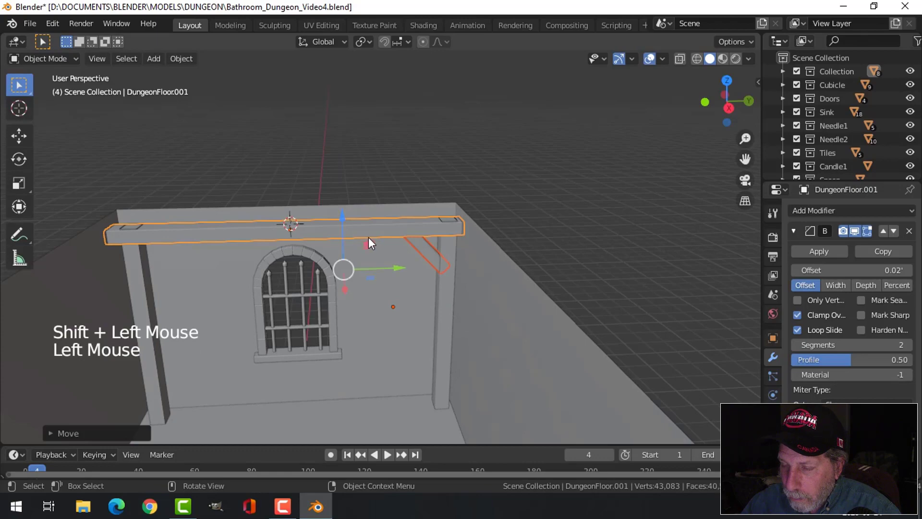
pyautogui.hotkey('alt', 'a')
# Set the diagonal brace's origin to the 3D cursor at the middle of the beam.
pyautogui.scroll(-3, 393, 298)
pyautogui.moveTo(392, 299); pyautogui.dragTo(396, 342, button='middle')
pyautogui.scroll(3, 390, 305)
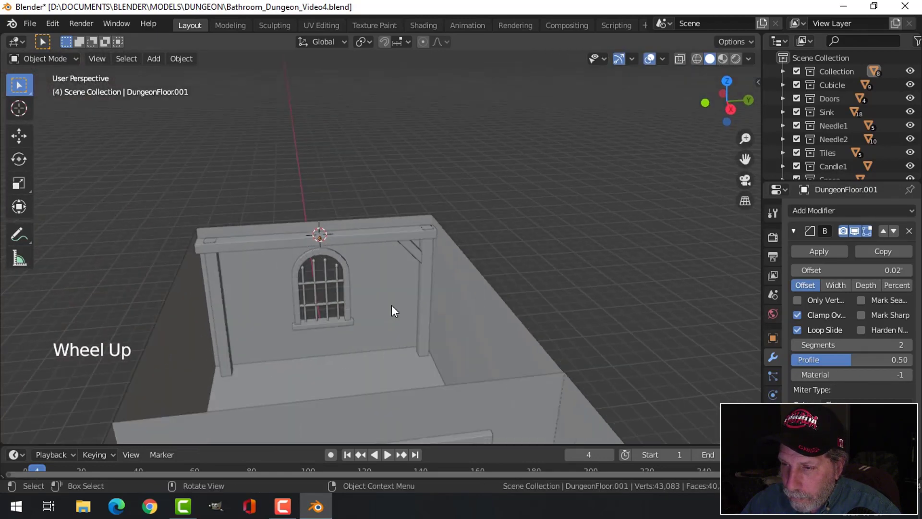
pyautogui.click(425, 250)
pyautogui.keyDown('shift'); pyautogui.moveTo(394, 301); pyautogui.dragTo(417, 305, button='middle'); pyautogui.keyUp('shift')
pyautogui.moveTo(417, 305); pyautogui.dragTo(440, 301, button='middle')
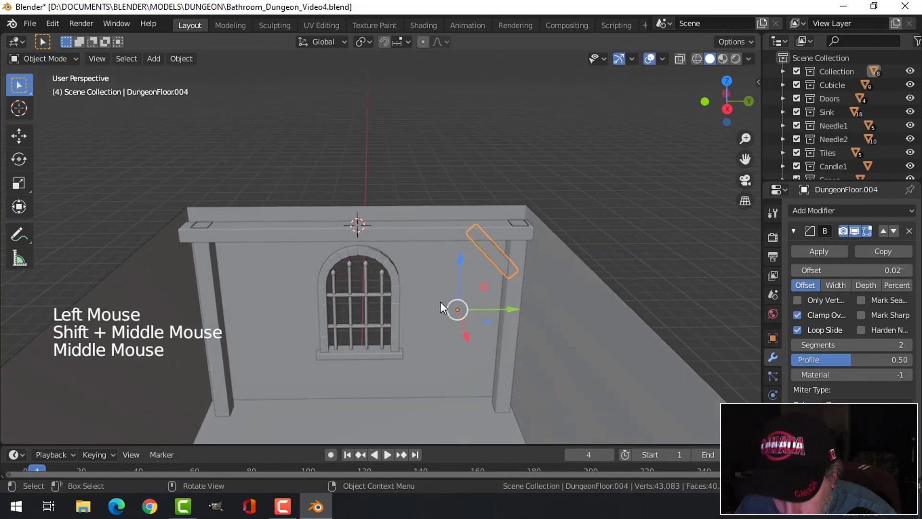
pyautogui.click(340, 235)
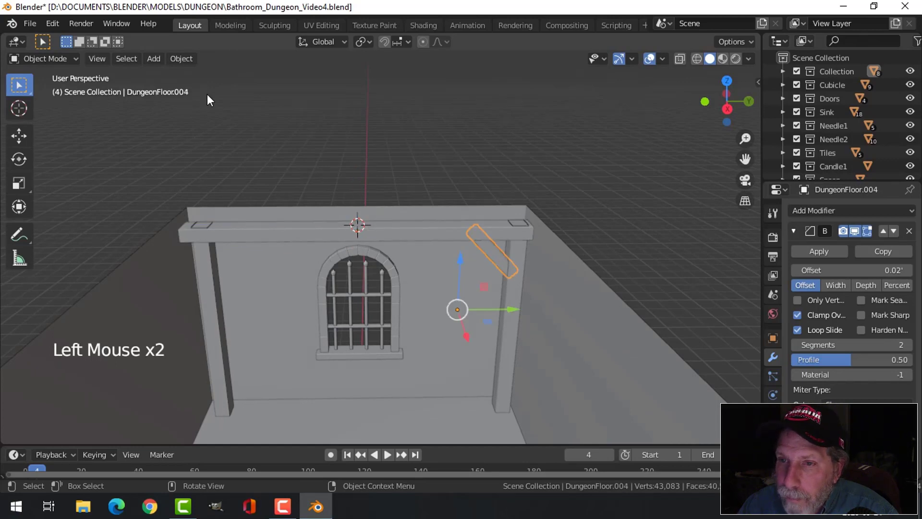
pyautogui.click(182, 59)
pyautogui.moveTo(213, 89)
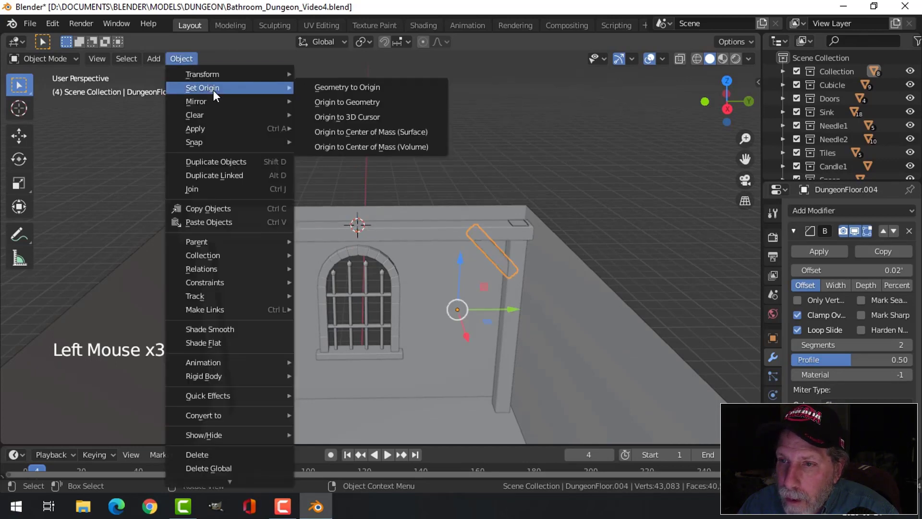
pyautogui.click(344, 118)
# Open the list of modifiers available for the diagonal brace.
pyautogui.click(811, 212)
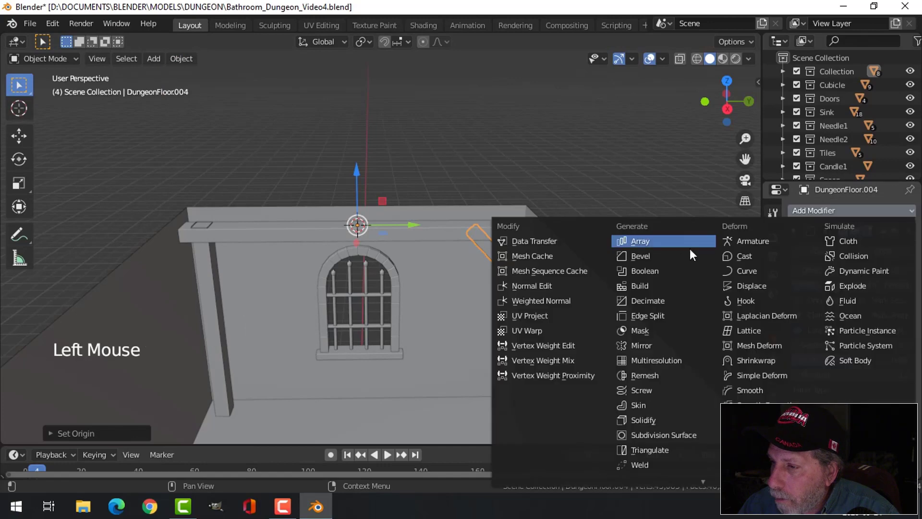
# Mirror the diagonal brace to the opposite post with a Mirror modifier set to the Z axis only.
pyautogui.click(655, 343)
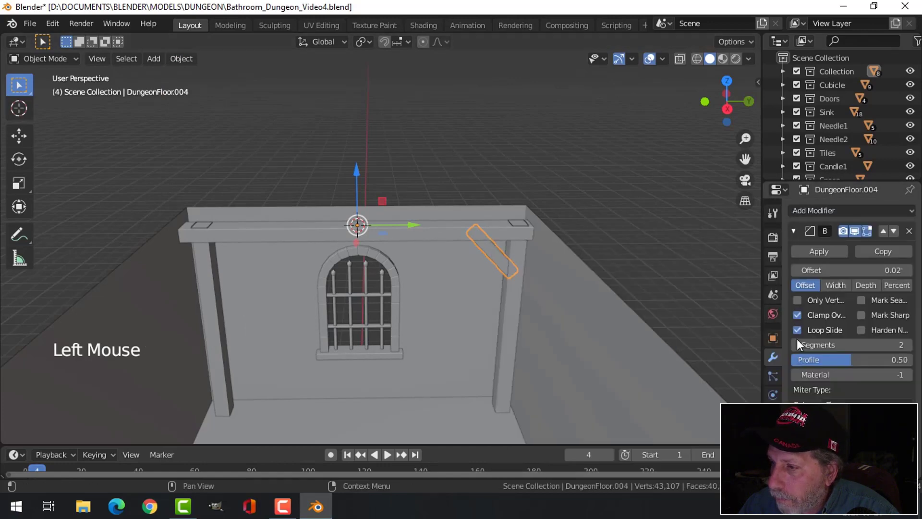
pyautogui.click(798, 231)
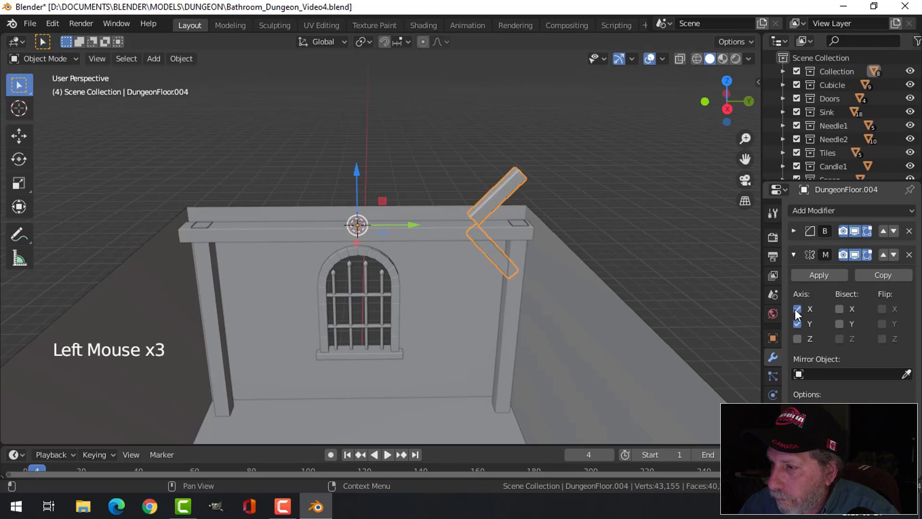
pyautogui.click(795, 310)
pyautogui.click(796, 340)
pyautogui.click(797, 323)
pyautogui.moveTo(624, 307); pyautogui.dragTo(547, 369, button='middle')
pyautogui.hotkey('alt', 'a')
pyautogui.scroll(-2, 384, 305)
pyautogui.scroll(3, 471, 310)
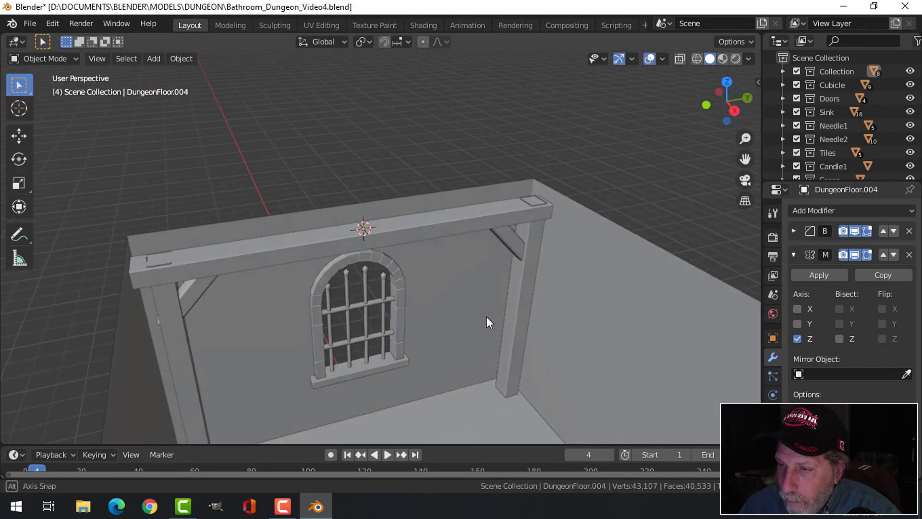
# Move the overhead beam, both braces and both posts into a new collection named Beams.
pyautogui.click(467, 226)
pyautogui.keyDown('shift'); pyautogui.click(508, 241); pyautogui.keyUp('shift')
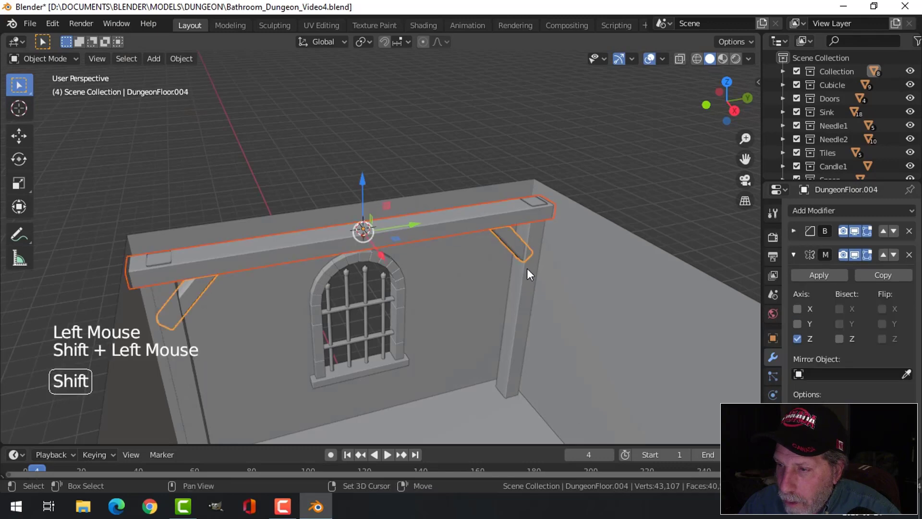
pyautogui.keyDown('shift'); pyautogui.click(526, 278); pyautogui.keyUp('shift')
pyautogui.keyDown('shift'); pyautogui.click(181, 335); pyautogui.keyUp('shift')
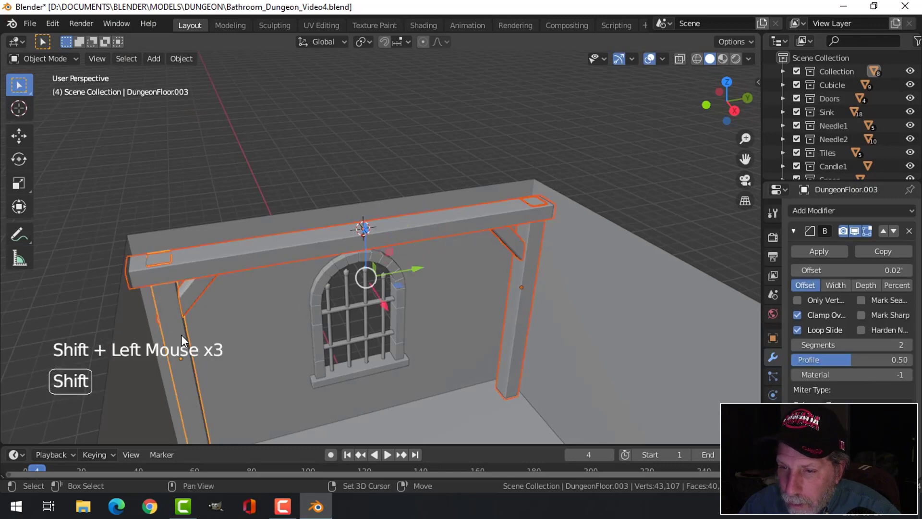
pyautogui.rightClick(204, 267)
pyautogui.click(203, 266)
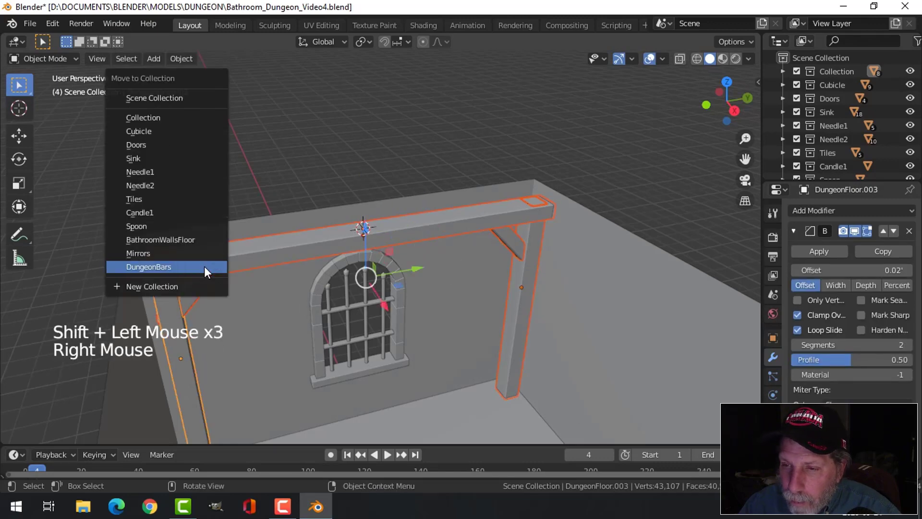
pyautogui.click(185, 291)
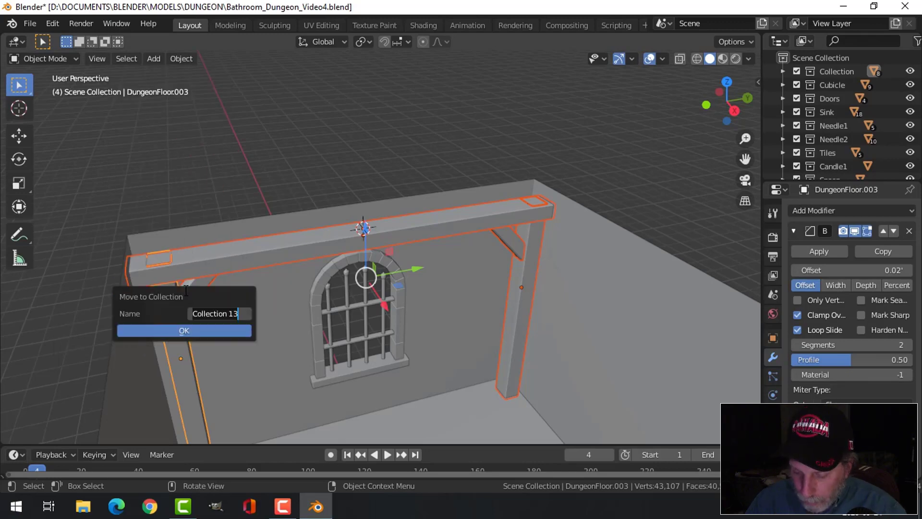
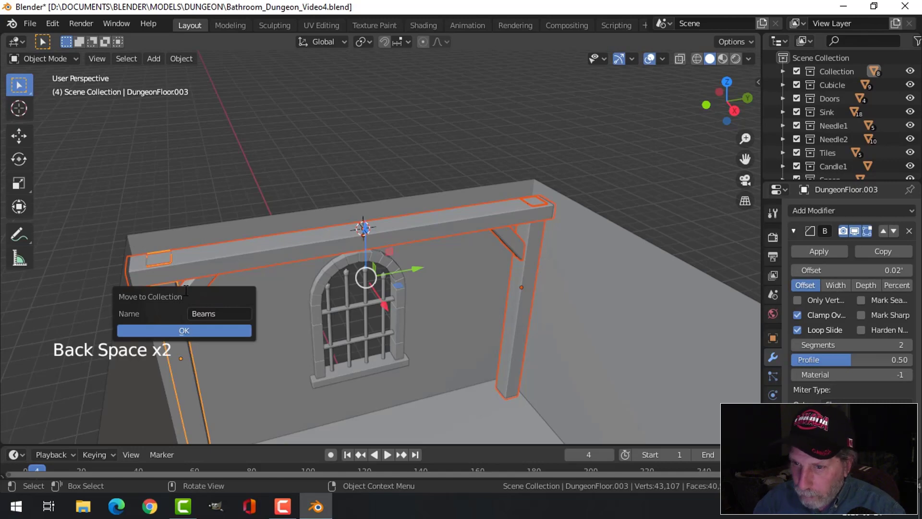
pyautogui.click(188, 329)
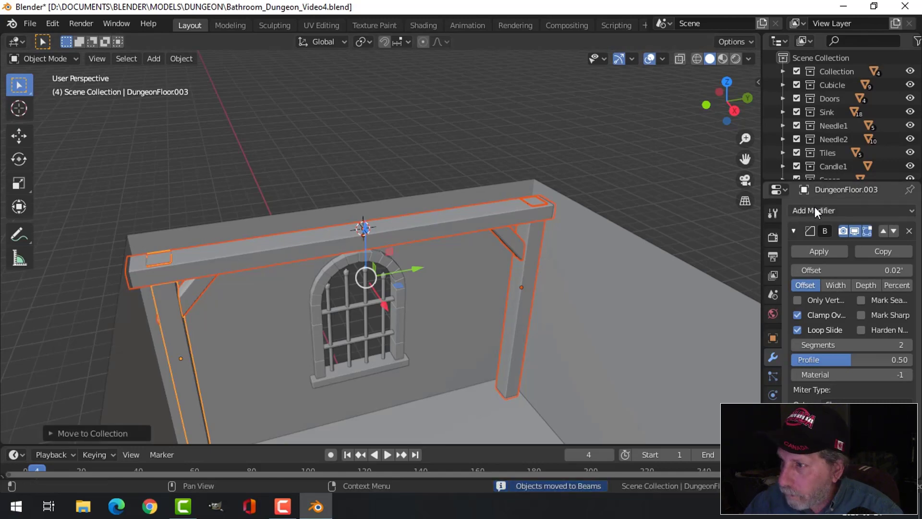
# Inspect the beam frame around the barred window and toggle the Beams collection off and on to check its contents.
pyautogui.scroll(-4, 826, 111)
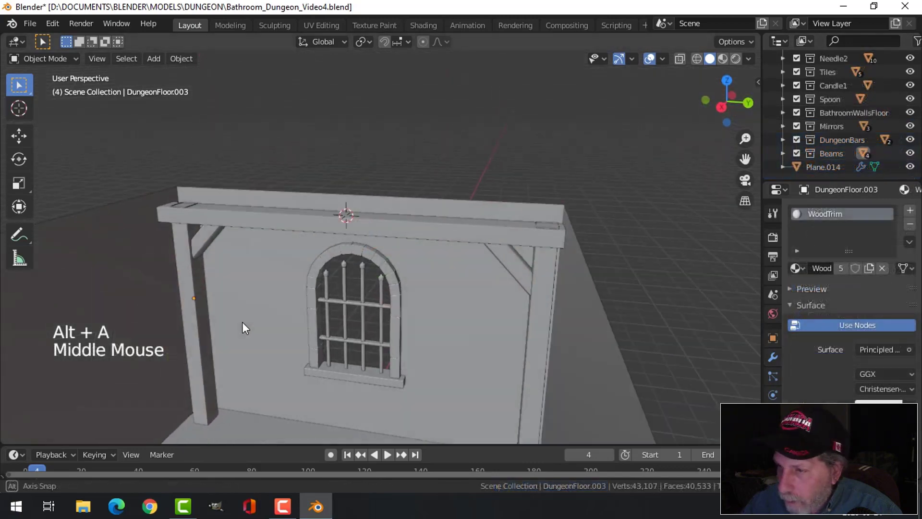
pyautogui.moveTo(242, 321); pyautogui.dragTo(270, 326, button='middle')
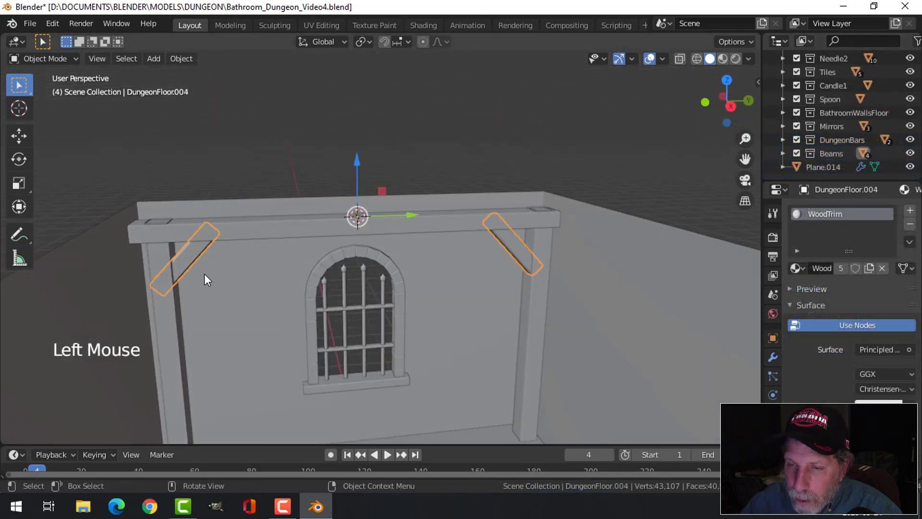
pyautogui.click(176, 296)
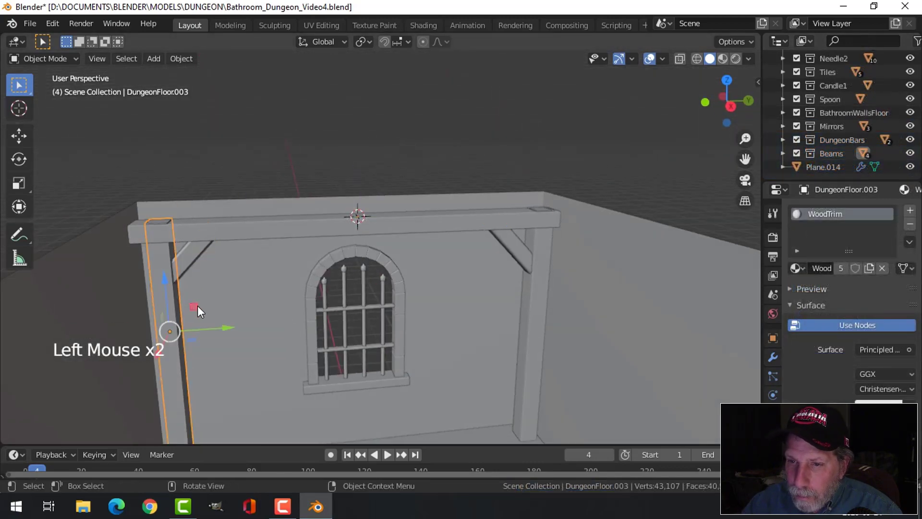
pyautogui.moveTo(197, 306); pyautogui.dragTo(219, 344, button='middle')
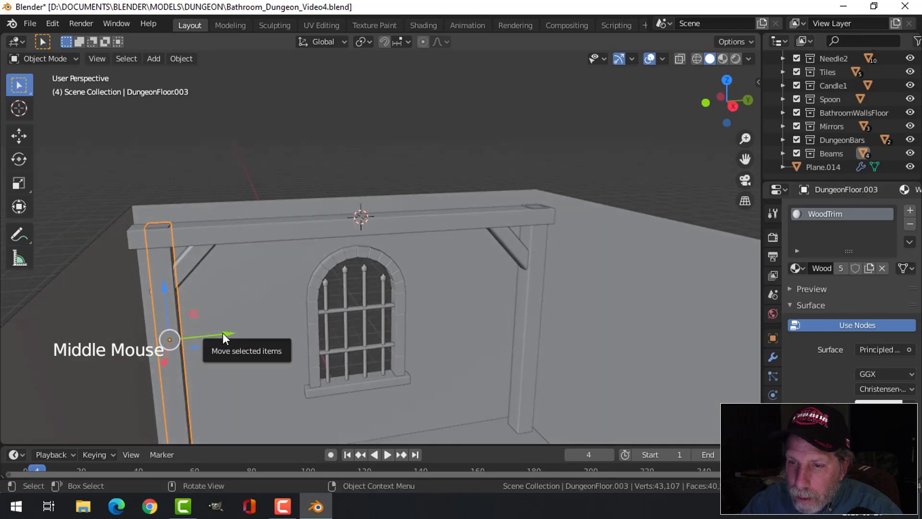
pyautogui.click(222, 333)
pyautogui.hotkey('alt', 'a')
pyautogui.moveTo(266, 314)
pyautogui.mouseDown(button='middle')
pyautogui.moveTo(298, 290)
pyautogui.moveTo(261, 317)
pyautogui.mouseUp(button='middle')
pyautogui.scroll(-2, 335, 309)
pyautogui.moveTo(335, 308); pyautogui.dragTo(380, 315, button='middle')
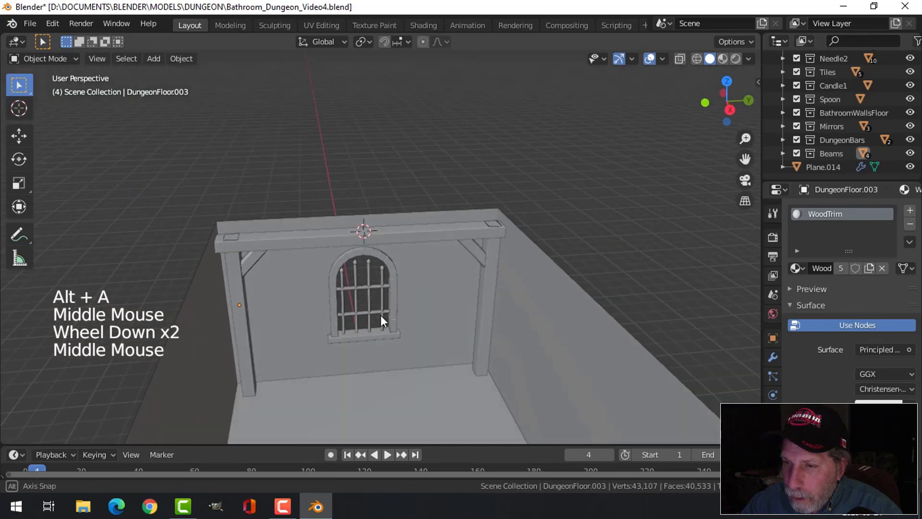
pyautogui.click(796, 152)
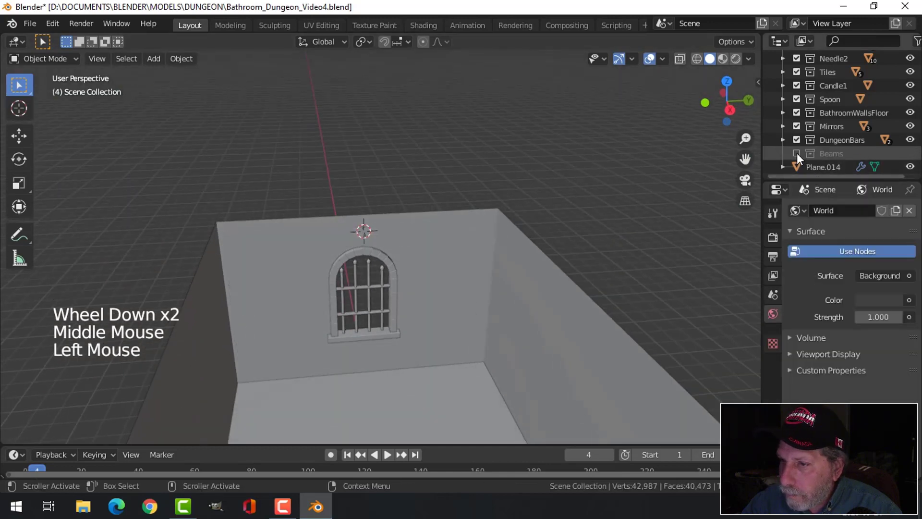
pyautogui.click(797, 152)
# Select every object in the Beams collection and place a duplicate frame along X near the middle of the dungeon.
pyautogui.click(831, 156)
pyautogui.rightClick(830, 156)
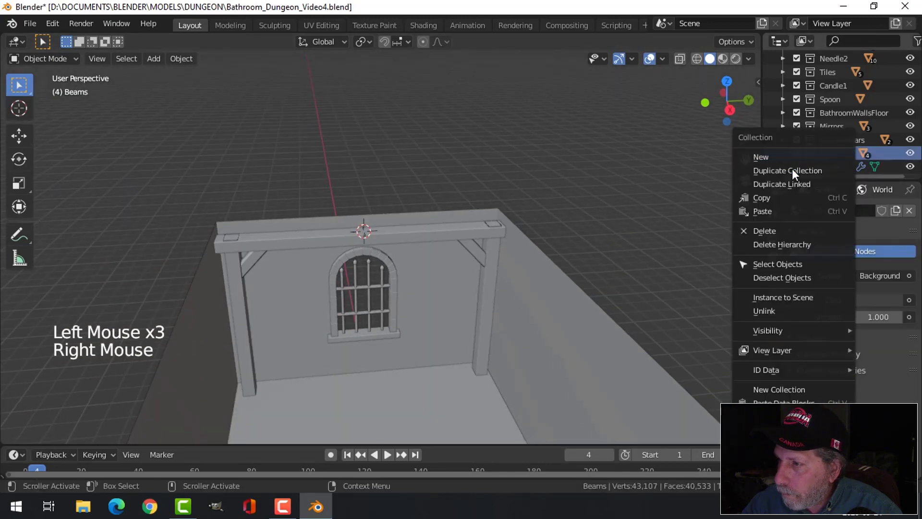
pyautogui.click(767, 266)
pyautogui.press('KP_7')
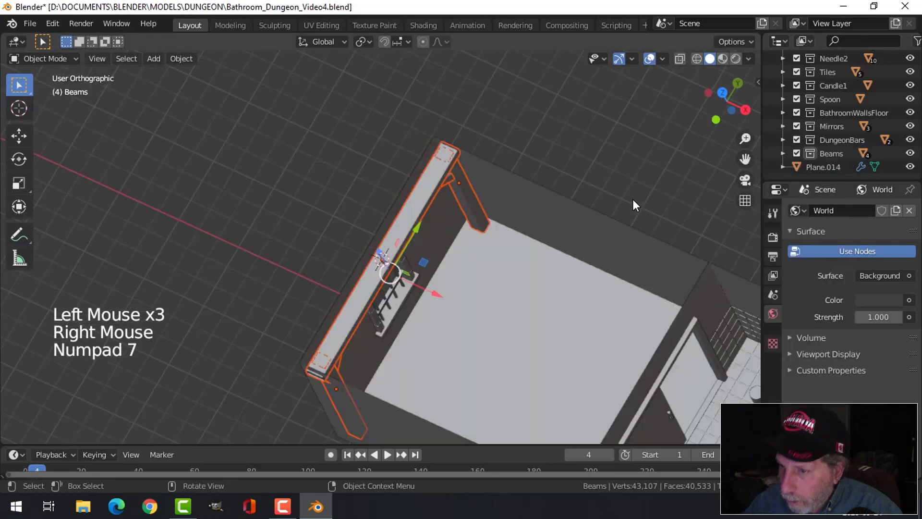
pyautogui.scroll(-3, 633, 199)
pyautogui.keyDown('shift'); pyautogui.moveTo(642, 197); pyautogui.dragTo(479, 243, button='middle'); pyautogui.keyUp('shift')
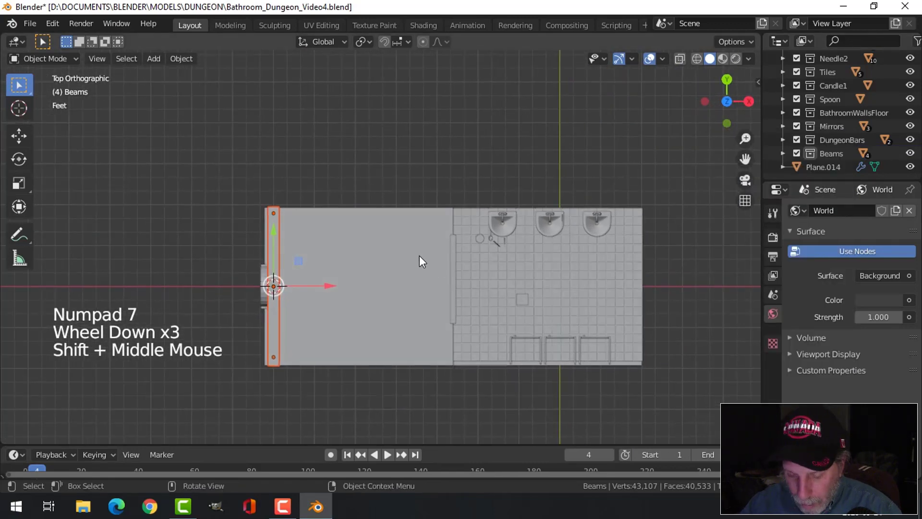
pyautogui.hotkey('shift', 'd')
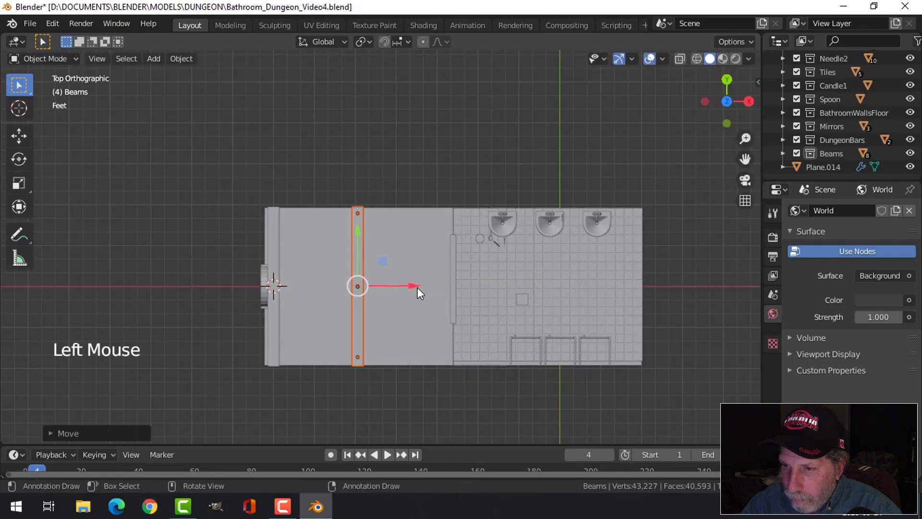
# Duplicate the middle beam frame along X and place the copy against the wall shared with the bathroom.
pyautogui.hotkey('shift', 'd')
pyautogui.click(439, 285)
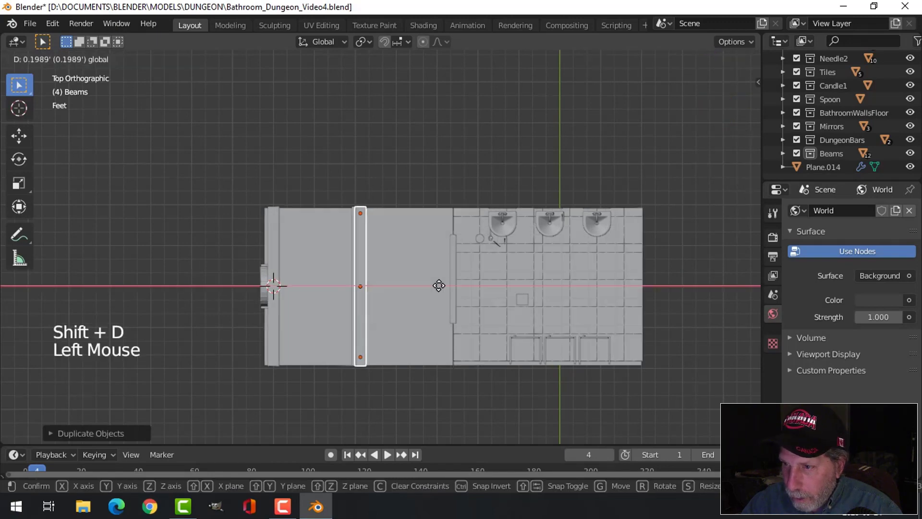
pyautogui.click(506, 288)
pyautogui.moveTo(506, 288); pyautogui.dragTo(471, 200, button='middle')
pyautogui.scroll(2, 433, 312)
pyautogui.moveTo(432, 313); pyautogui.dragTo(549, 370, button='middle')
pyautogui.hotkey('alt', 'a')
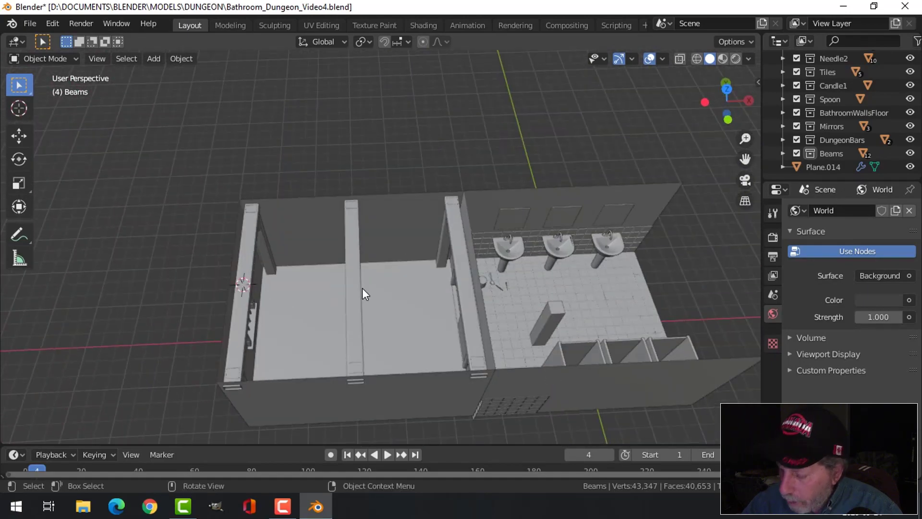
# Select the middle frame's beam, posts and braces in a wireframe top view and shift them slightly along X toward the bathroom.
pyautogui.press('KP_7')
pyautogui.moveTo(363, 287); pyautogui.dragTo(374, 270, button='middle')
pyautogui.scroll(3, 378, 264)
pyautogui.moveTo(374, 270); pyautogui.dragTo(419, 350, button='middle')
pyautogui.scroll(-1, 374, 279)
pyautogui.press('KP_7')
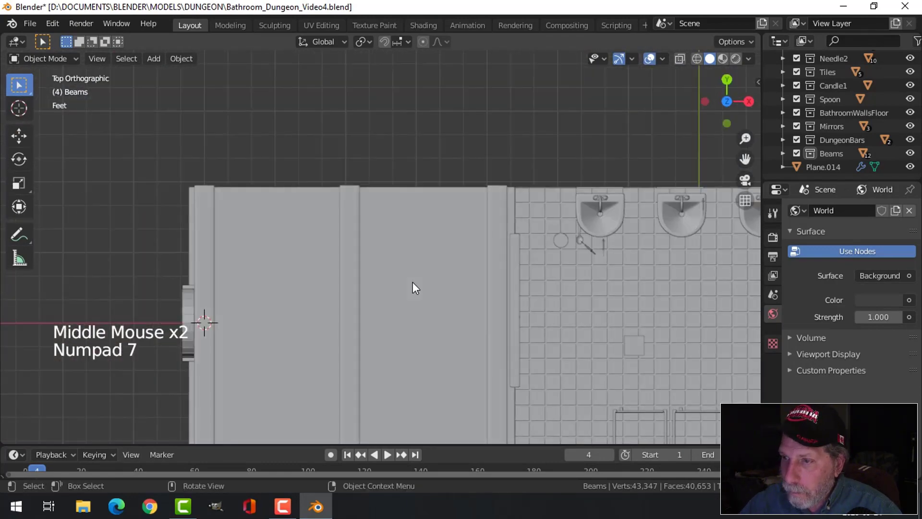
pyautogui.press('z')
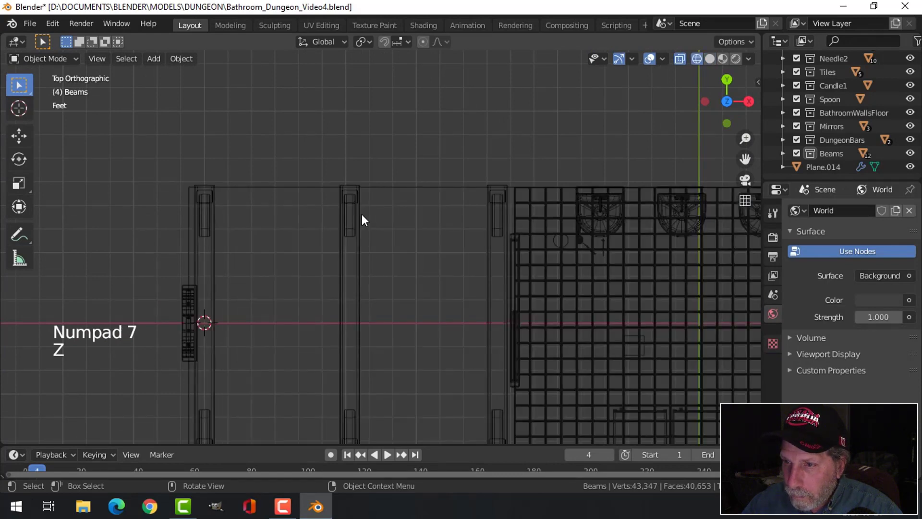
pyautogui.click(352, 204)
pyautogui.keyDown('shift'); pyautogui.click(350, 223); pyautogui.keyUp('shift')
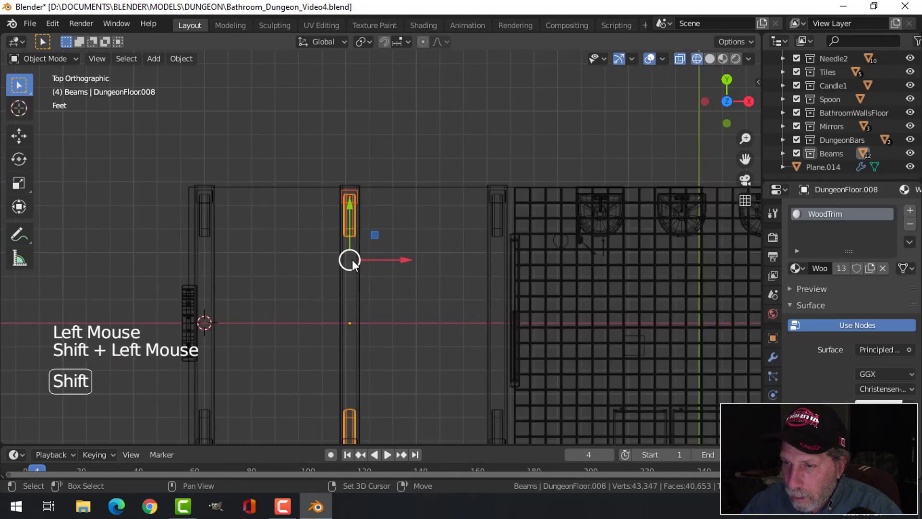
pyautogui.keyDown('shift'); pyautogui.click(348, 322); pyautogui.keyUp('shift')
pyautogui.scroll(-2, 395, 318)
pyautogui.keyDown('shift'); pyautogui.moveTo(397, 321); pyautogui.dragTo(419, 246, button='middle'); pyautogui.keyUp('shift')
pyautogui.keyDown('shift'); pyautogui.click(296, 278); pyautogui.keyUp('shift')
pyautogui.press('KP_7')
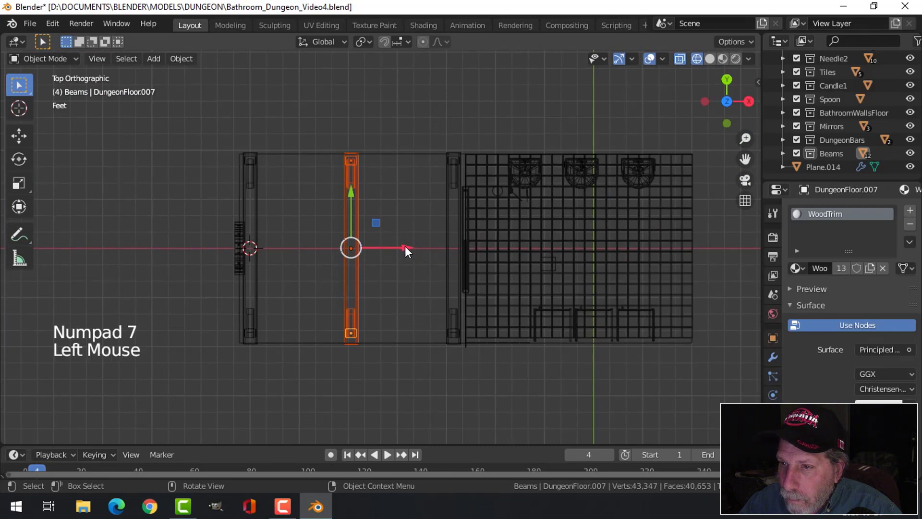
pyautogui.moveTo(405, 246); pyautogui.dragTo(411, 246)
pyautogui.press('z')
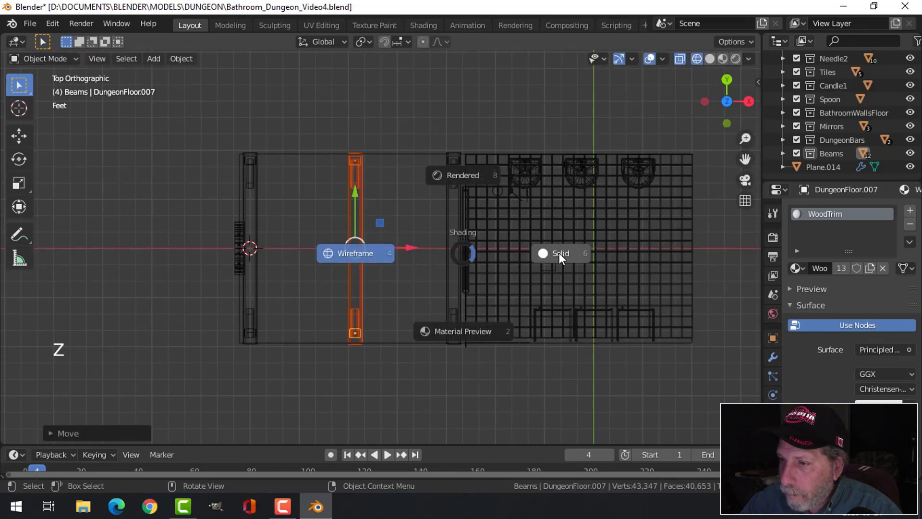
pyautogui.moveTo(559, 252); pyautogui.dragTo(396, 217, button='middle')
pyautogui.hotkey('alt', 'a')
# Hide the bathroom door and clear its handle out of the doorway.
pyautogui.moveTo(412, 270); pyautogui.dragTo(438, 248, button='middle')
pyautogui.scroll(2, 427, 245)
pyautogui.click(271, 181)
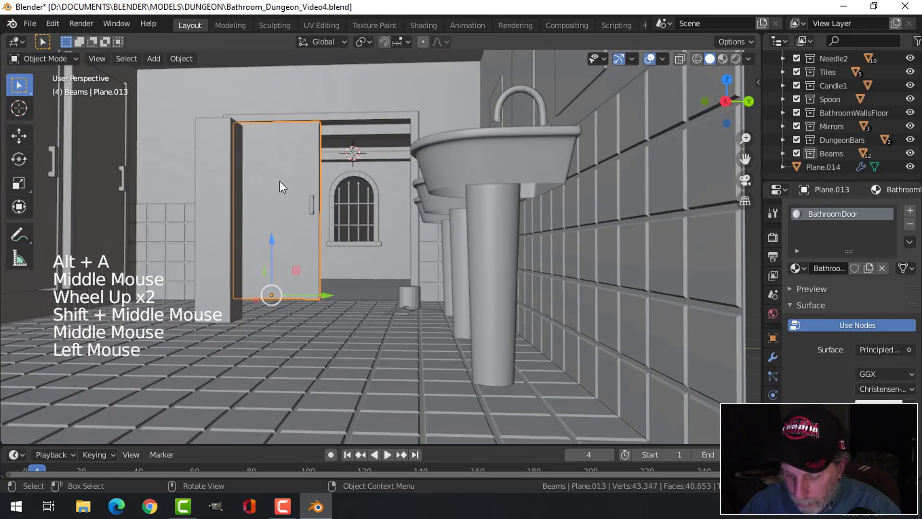
pyautogui.press('h')
pyautogui.click(312, 202)
pyautogui.press('h')
pyautogui.moveTo(307, 216); pyautogui.dragTo(456, 238, button='middle')
pyautogui.press('Delete')
# Add a UV sphere with 16 segments at the 3D cursor.
pyautogui.hotkey('shift', 'a')
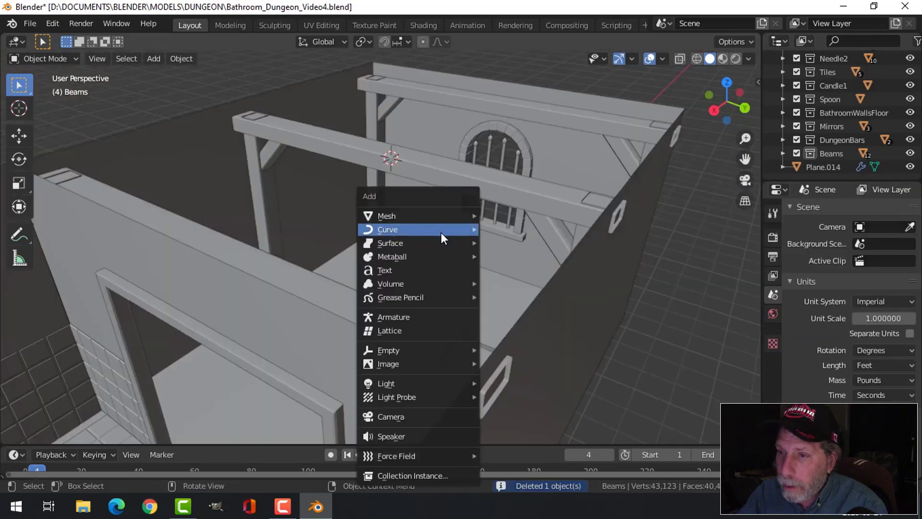
pyautogui.moveTo(430, 217)
pyautogui.click(517, 254)
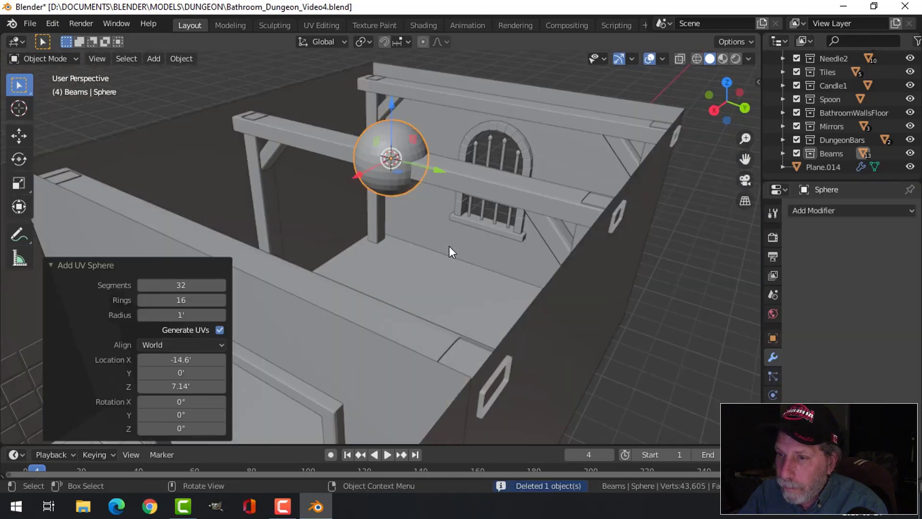
pyautogui.click(179, 285)
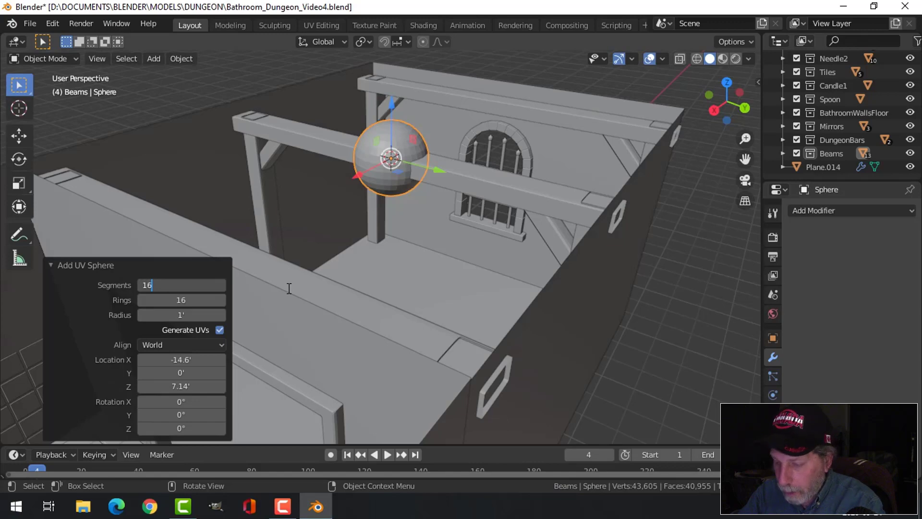
pyautogui.press('Return')
# Lower the sphere along Z by a little over 5' so it sits below the barred window's sill.
pyautogui.moveTo(390, 127); pyautogui.dragTo(390, 263)
pyautogui.moveTo(390, 263); pyautogui.dragTo(422, 264, button='middle')
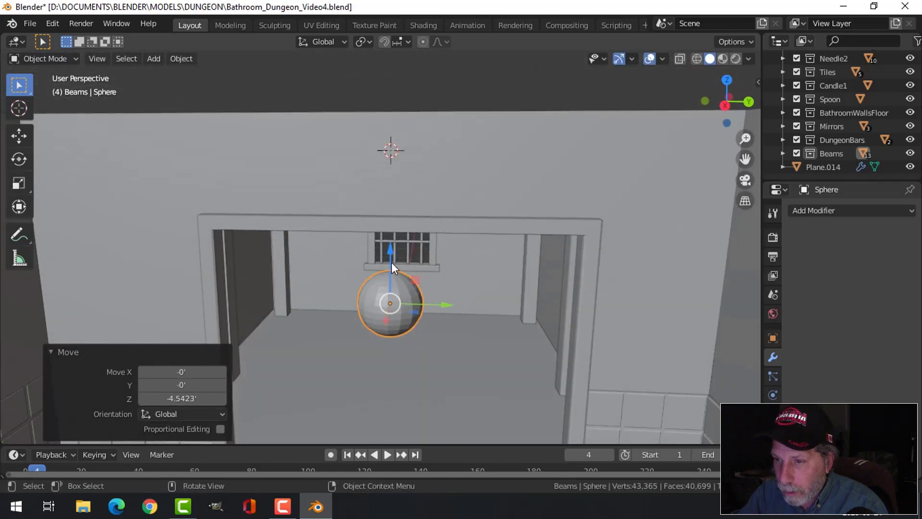
pyautogui.moveTo(391, 262); pyautogui.dragTo(391, 289)
pyautogui.scroll(4, 436, 321)
pyautogui.moveTo(465, 293); pyautogui.dragTo(464, 278, button='middle')
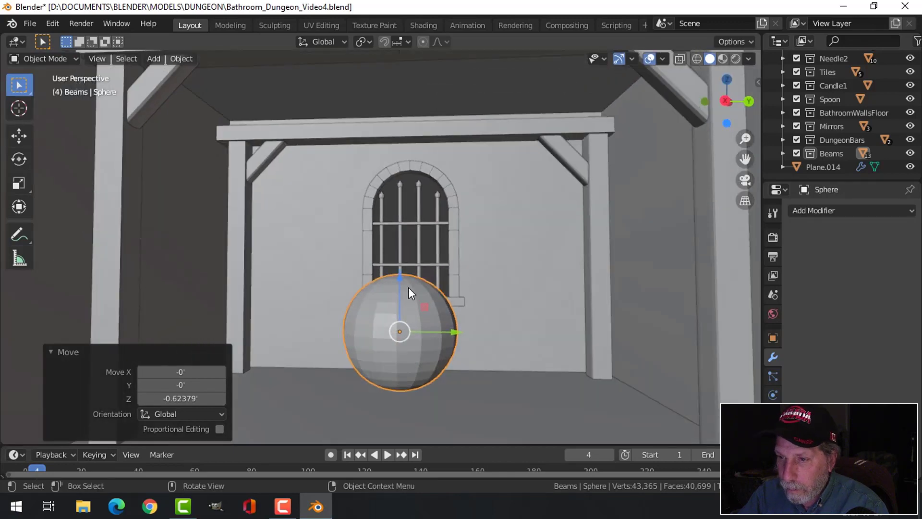
pyautogui.moveTo(402, 284); pyautogui.dragTo(402, 301)
# In a wireframe right view, select the sphere's vertices above its middle rows and delete them to leave an open bowl.
pyautogui.press('Tab')
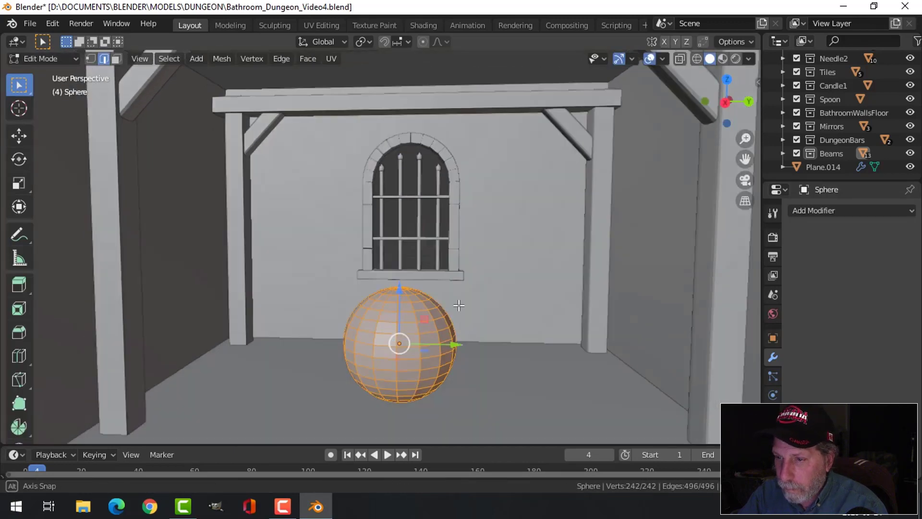
pyautogui.moveTo(454, 291); pyautogui.dragTo(456, 298, button='middle')
pyautogui.press('KP_3')
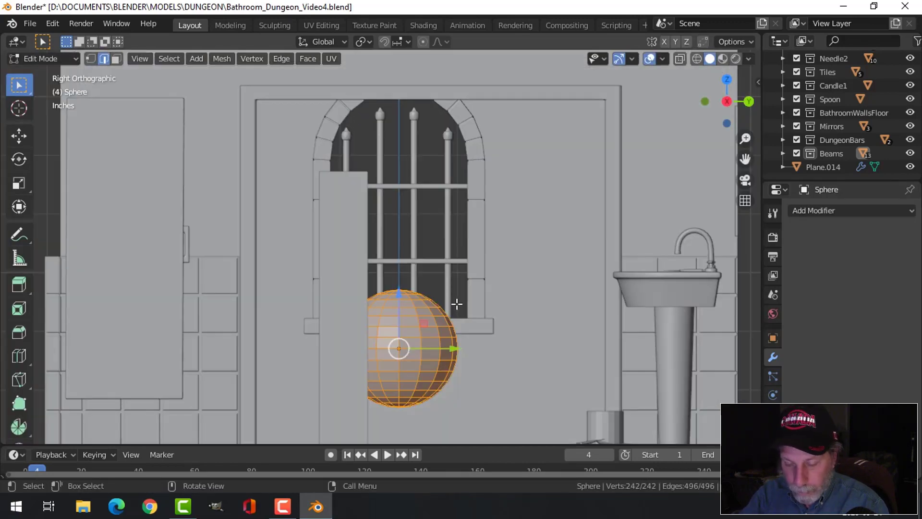
pyautogui.press('z')
pyautogui.click(375, 303)
pyautogui.moveTo(457, 303); pyautogui.dragTo(455, 298, button='middle')
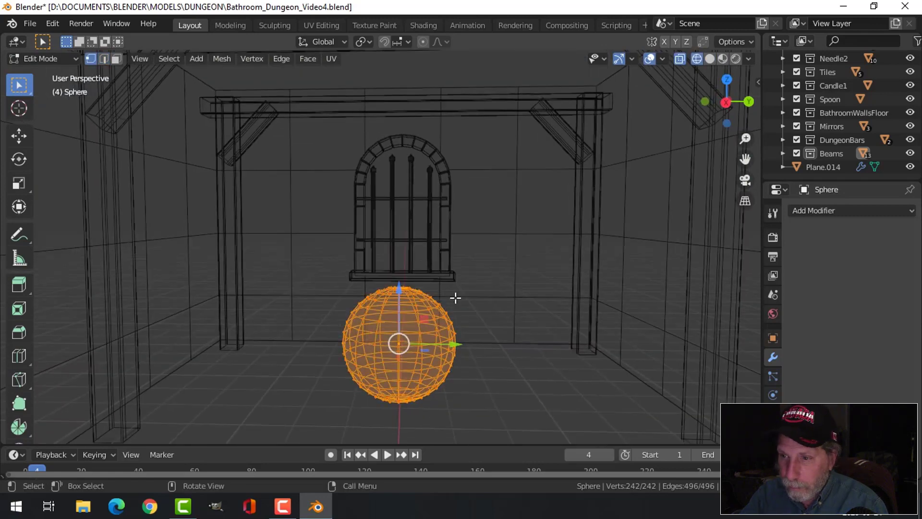
pyautogui.hotkey('alt', 'a')
pyautogui.press('KP_3')
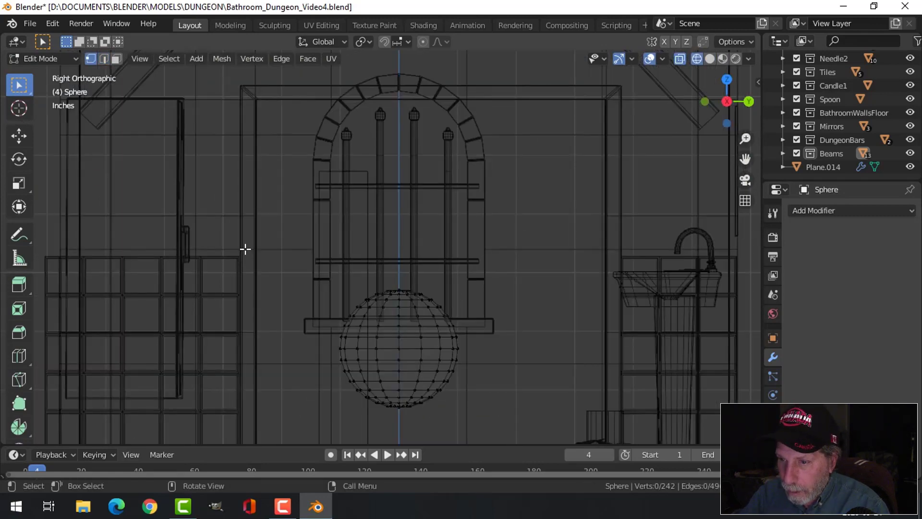
pyautogui.press('b')
pyautogui.moveTo(318, 220); pyautogui.dragTo(488, 335)
pyautogui.press('x')
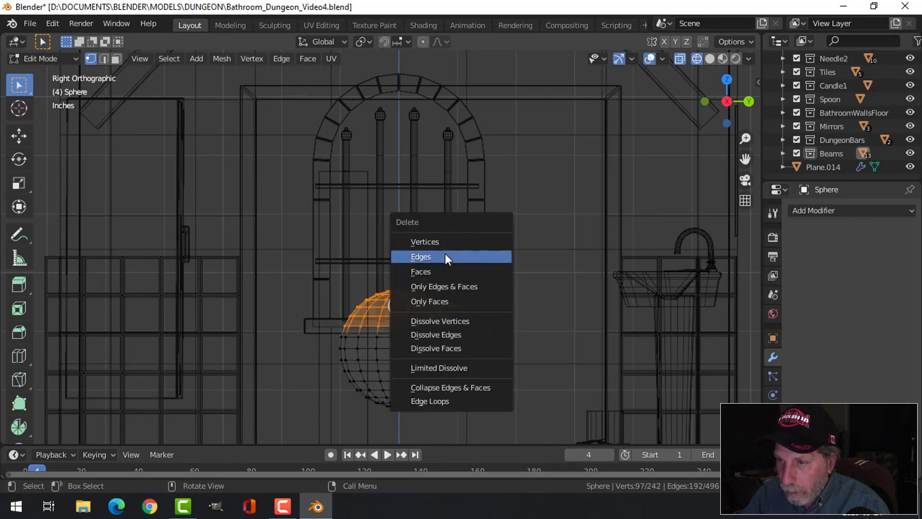
pyautogui.click(443, 240)
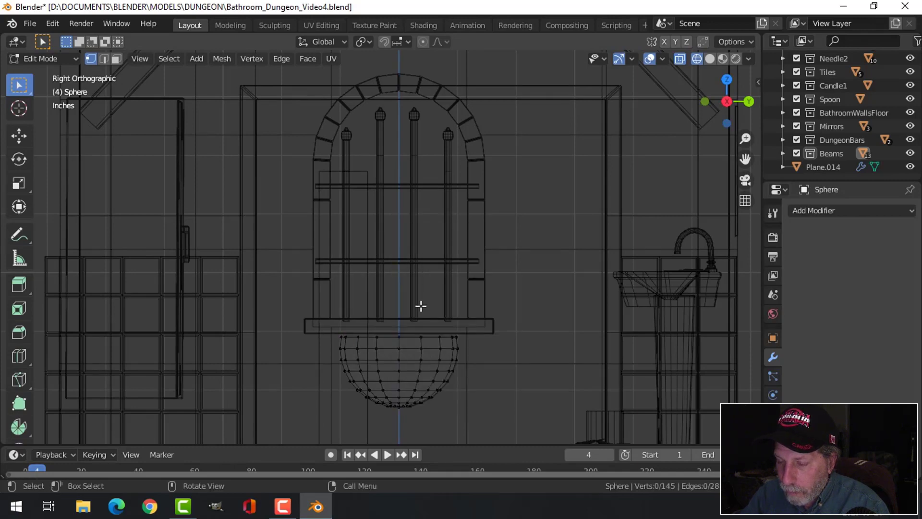
# Extrude the bowl's open top edge loop, raise it 0.11244' along Z and scale it inward to about 0.93.
pyautogui.keyDown('alt'); pyautogui.click(410, 336); pyautogui.keyUp('alt')
pyautogui.scroll(2, 426, 345)
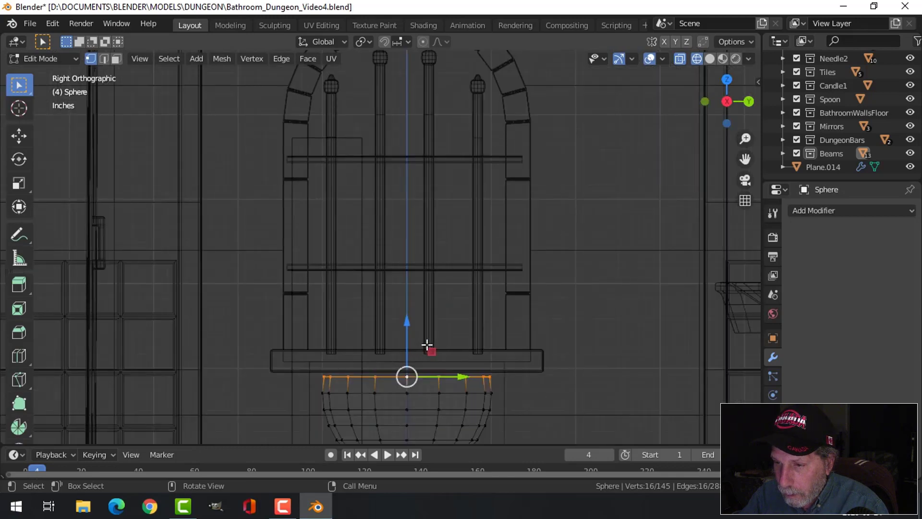
pyautogui.press('e')
pyautogui.rightClick(424, 352)
pyautogui.press('g')
pyautogui.press('z')
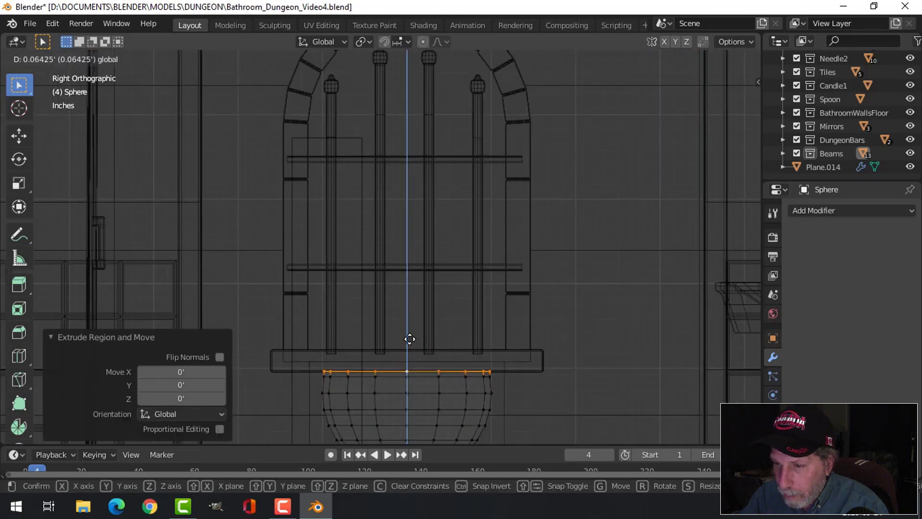
pyautogui.click(407, 336)
pyautogui.press('s')
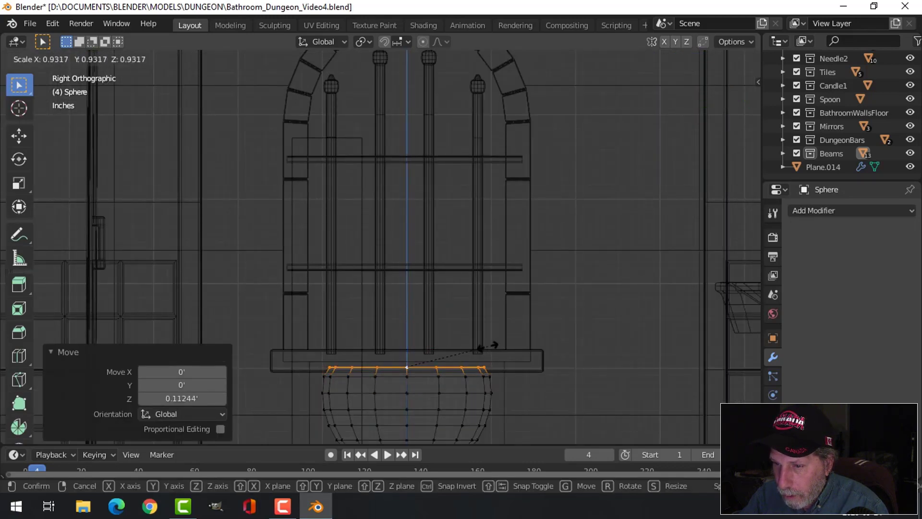
pyautogui.click(482, 345)
# Extrude the narrowed edge loop again and raise it slightly straight up along Z to form a short neck.
pyautogui.press('e')
pyautogui.rightClick(461, 351)
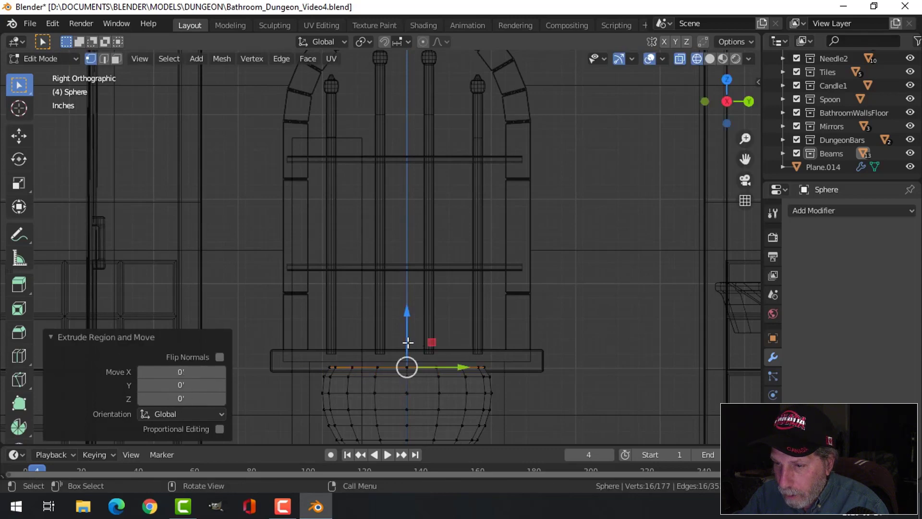
pyautogui.press('g')
pyautogui.press('z')
# Extrude the neck's top loop, raise it 0.072284' along Z and scale it outward to about 1.05 for a flared lip.
pyautogui.rightClick(407, 335)
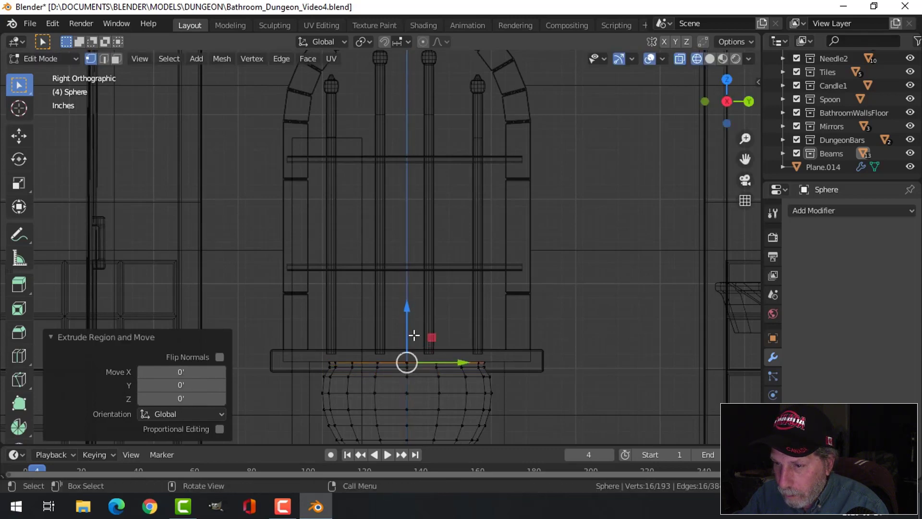
pyautogui.press('g')
pyautogui.press('z')
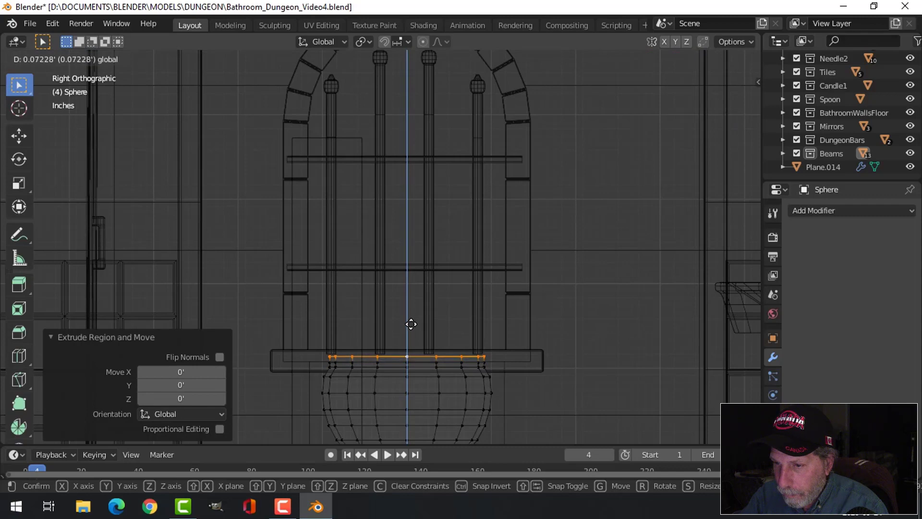
pyautogui.click(409, 323)
pyautogui.press('s')
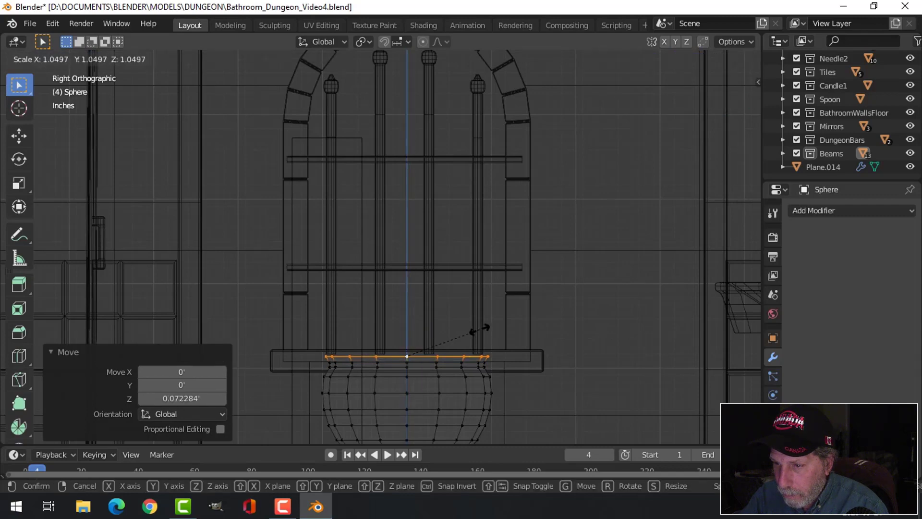
pyautogui.click(480, 330)
# Return to Object Mode, add a level 1 Subdivision Surface to the pot and shade it smooth.
pyautogui.press('Tab')
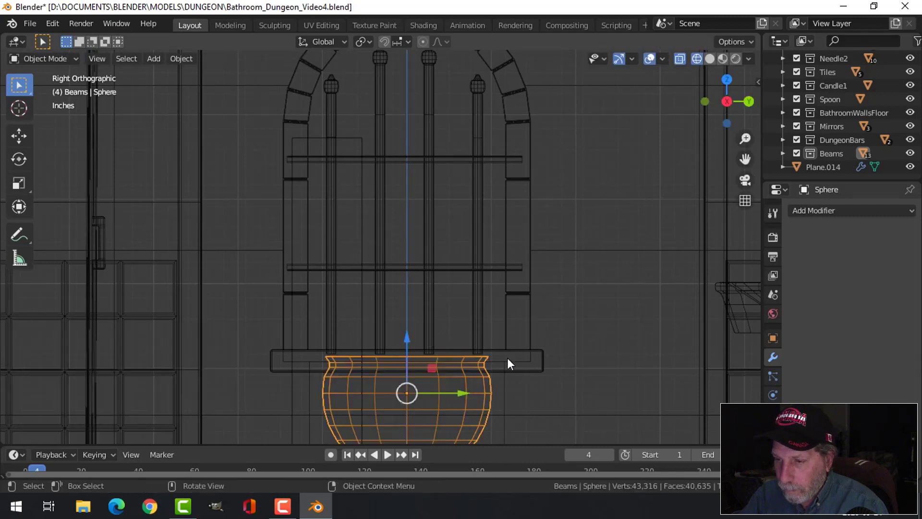
pyautogui.hotkey('ctrl', '1')
pyautogui.rightClick(445, 373)
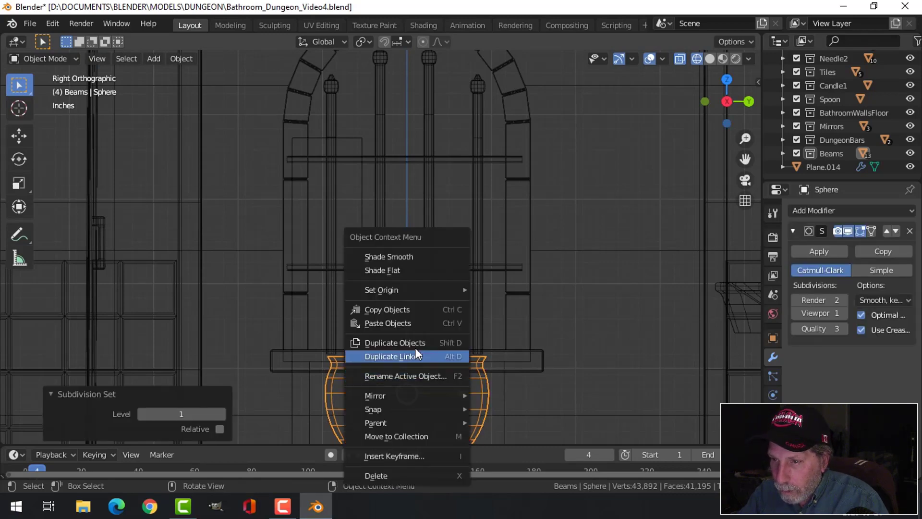
pyautogui.click(407, 258)
# In solid shading, widen the pot's top edge loop to about 1.04 and raise it about 0.017' along Z.
pyautogui.press('z')
pyautogui.click(573, 301)
pyautogui.moveTo(573, 301)
pyautogui.mouseDown(button='middle')
pyautogui.moveTo(508, 345)
pyautogui.moveTo(497, 331)
pyautogui.moveTo(494, 391)
pyautogui.moveTo(510, 344)
pyautogui.moveTo(503, 354)
pyautogui.moveTo(500, 336)
pyautogui.moveTo(450, 323)
pyautogui.mouseUp(button='middle')
pyautogui.press('Tab')
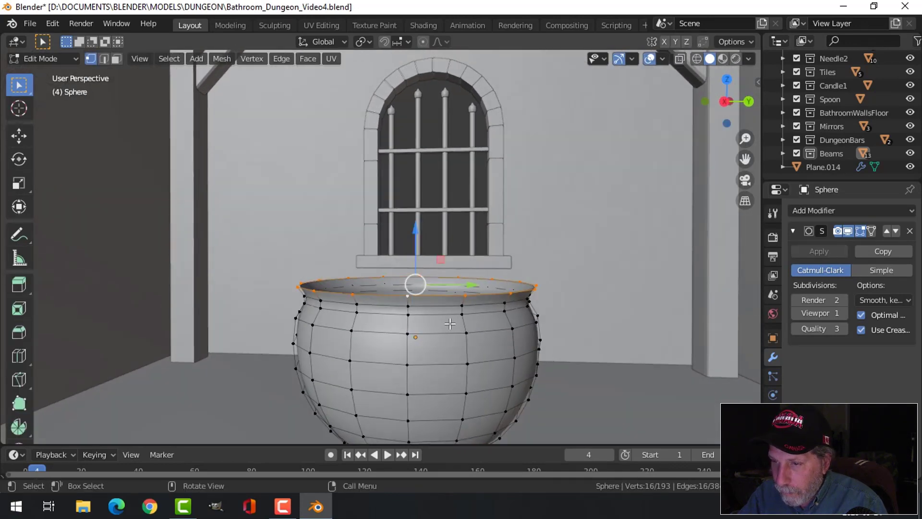
pyautogui.press('s')
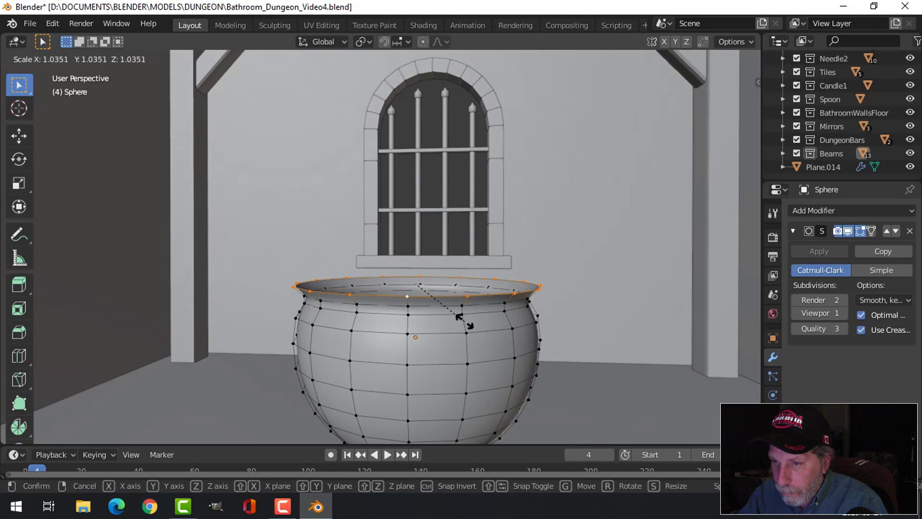
pyautogui.click(463, 320)
pyautogui.moveTo(412, 255); pyautogui.dragTo(412, 246)
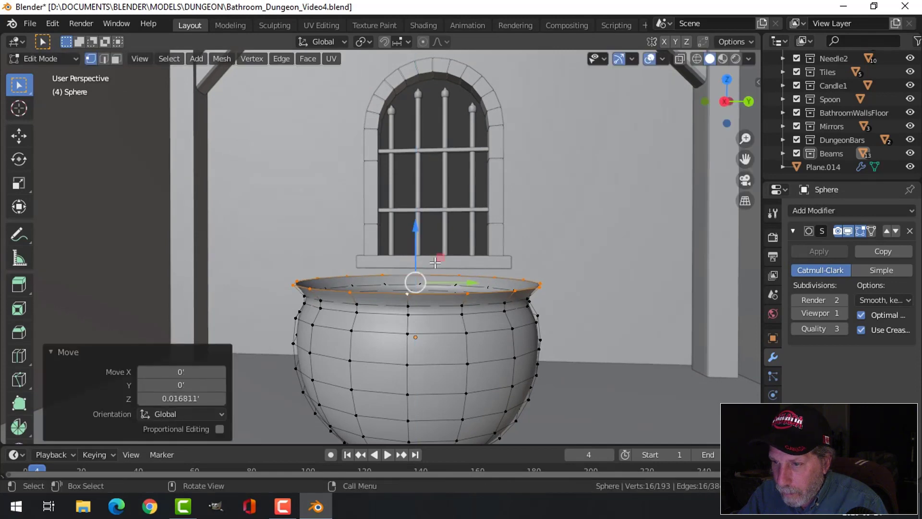
pyautogui.press('Tab')
# Add a Solidify modifier to the pot ahead of the subdivision, set its thickness to about 0.041' and apply it.
pyautogui.click(816, 211)
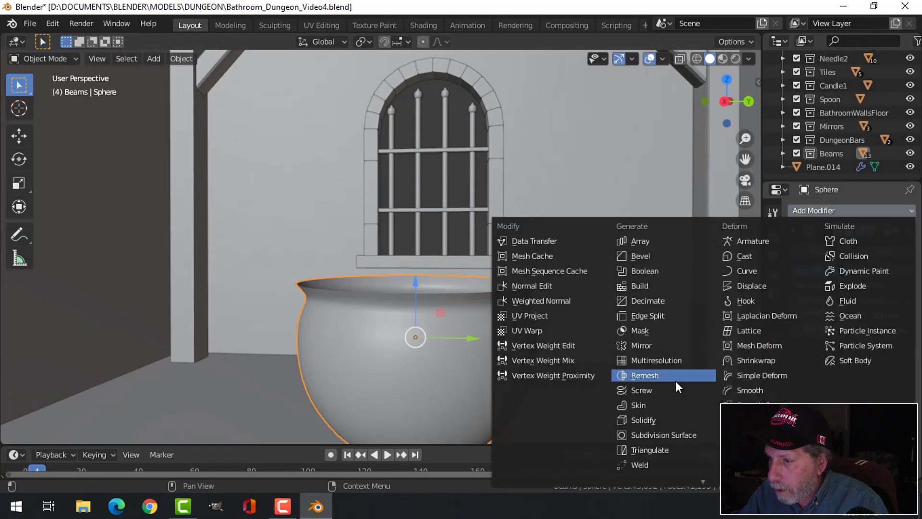
pyautogui.click(656, 416)
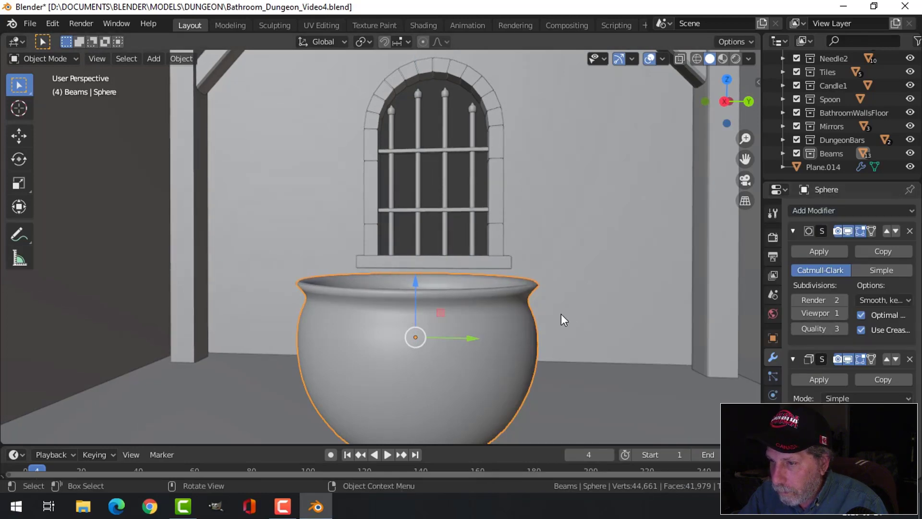
pyautogui.moveTo(560, 313); pyautogui.dragTo(573, 353, button='middle')
pyautogui.scroll(2, 572, 355)
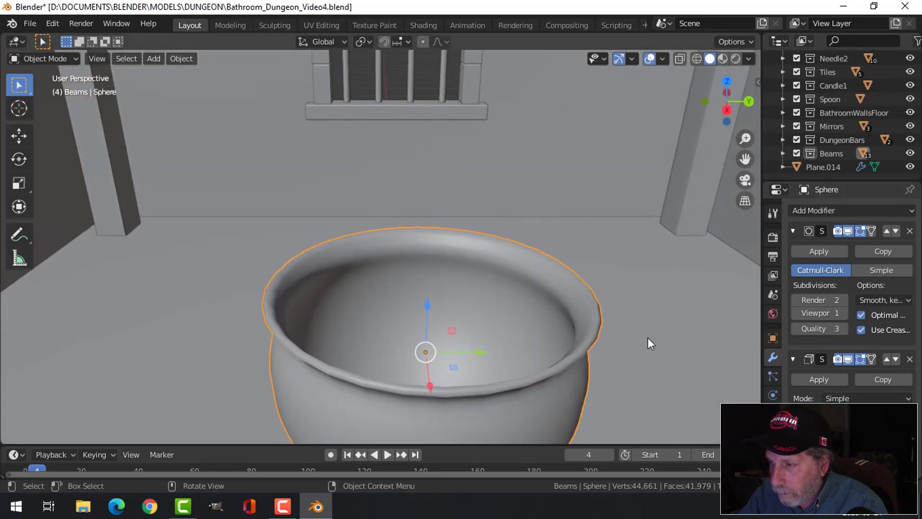
pyautogui.moveTo(646, 338); pyautogui.dragTo(590, 356, button='middle')
pyautogui.click(886, 360)
pyautogui.moveTo(793, 289); pyautogui.dragTo(806, 289)
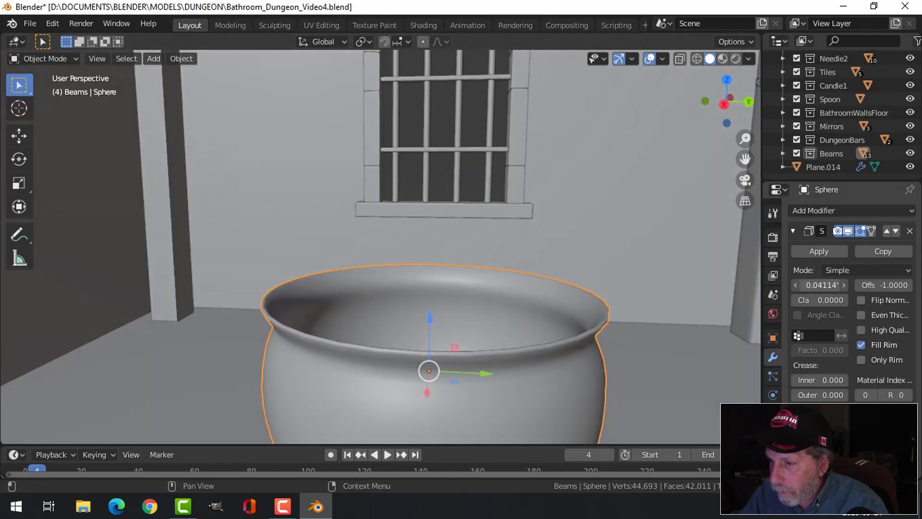
pyautogui.click(820, 252)
# Insert one edge loop around the thickness of the pot's rim, sliding it close to the middle.
pyautogui.press('Tab')
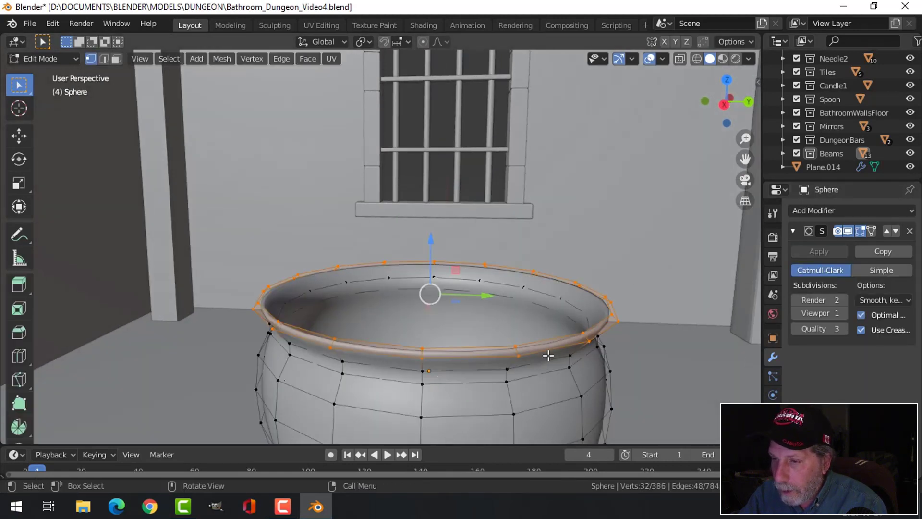
pyautogui.moveTo(546, 291); pyautogui.dragTo(538, 371, button='middle')
pyautogui.scroll(2, 543, 387)
pyautogui.hotkey('alt', 'a')
pyautogui.keyDown('shift'); pyautogui.moveTo(495, 339); pyautogui.dragTo(480, 291, button='middle'); pyautogui.keyUp('shift')
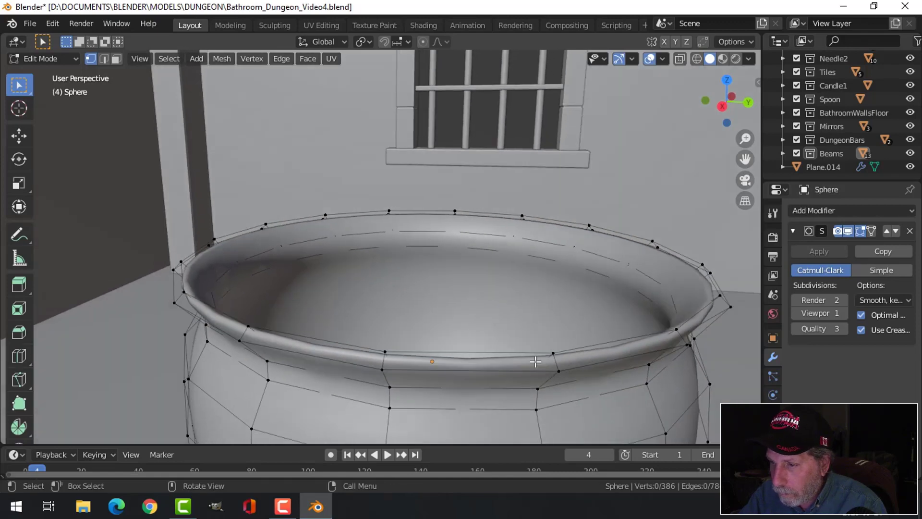
pyautogui.hotkey('ctrl', 'r')
pyautogui.click(554, 364)
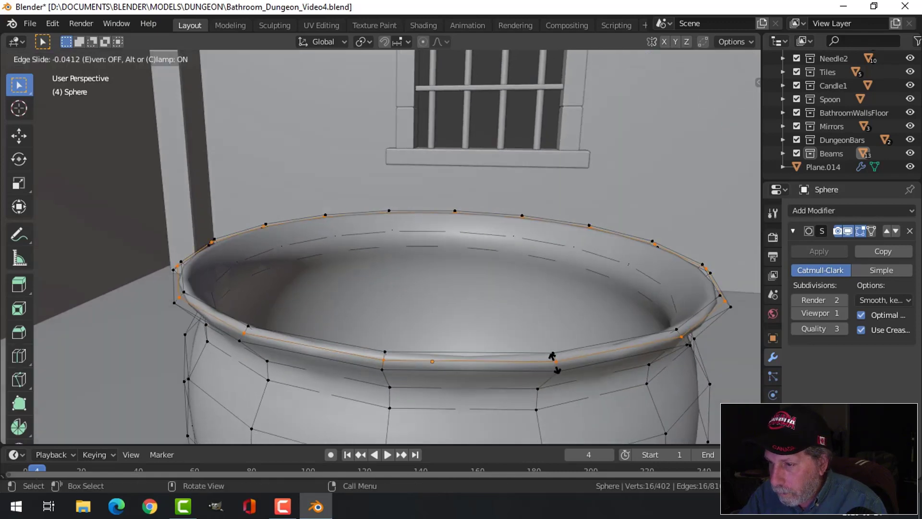
pyautogui.click(553, 361)
pyautogui.press('Tab')
pyautogui.scroll(-3, 502, 324)
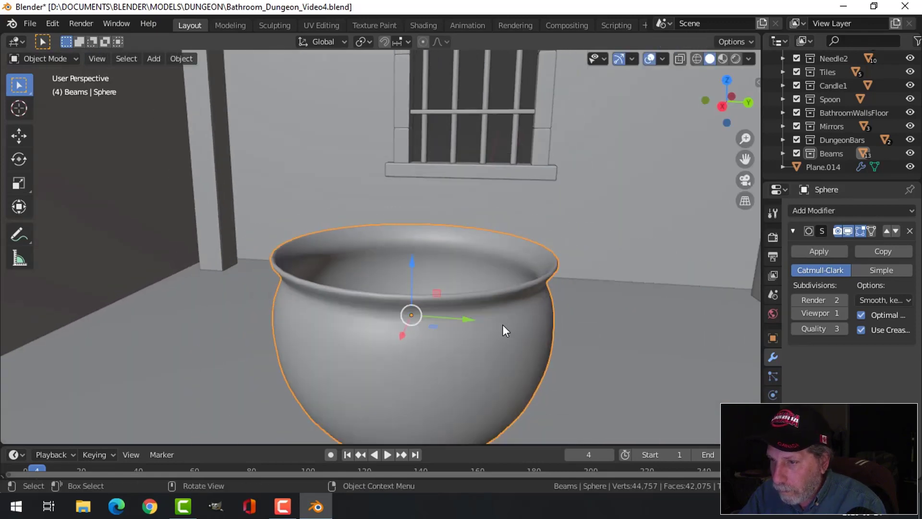
# Isolate the pot and add a cylinder with 12 vertices and its cap fill type set to Nothing.
pyautogui.moveTo(502, 324)
pyautogui.mouseDown(button='middle')
pyautogui.moveTo(491, 287)
pyautogui.moveTo(436, 308)
pyautogui.moveTo(494, 313)
pyautogui.mouseUp(button='middle')
pyautogui.scroll(-5, 494, 313)
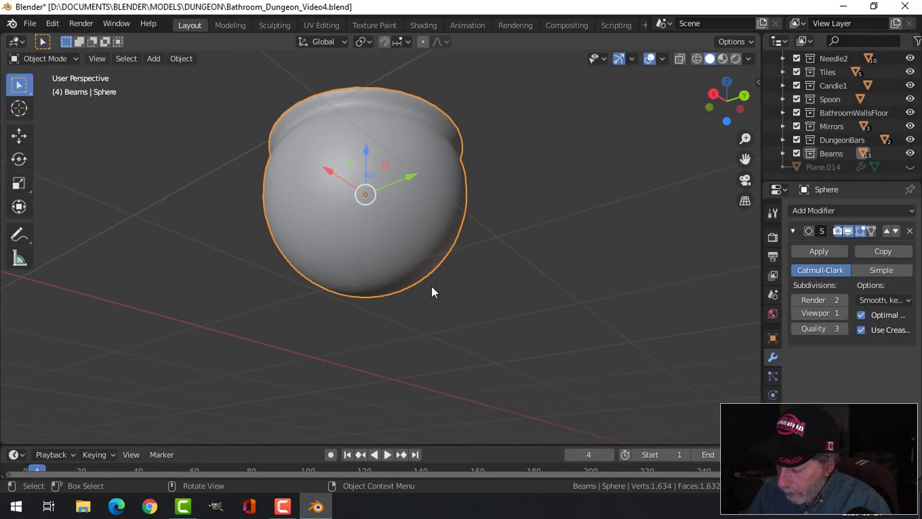
pyautogui.press('ctrl+KP_7')
pyautogui.hotkey('shift', 'a')
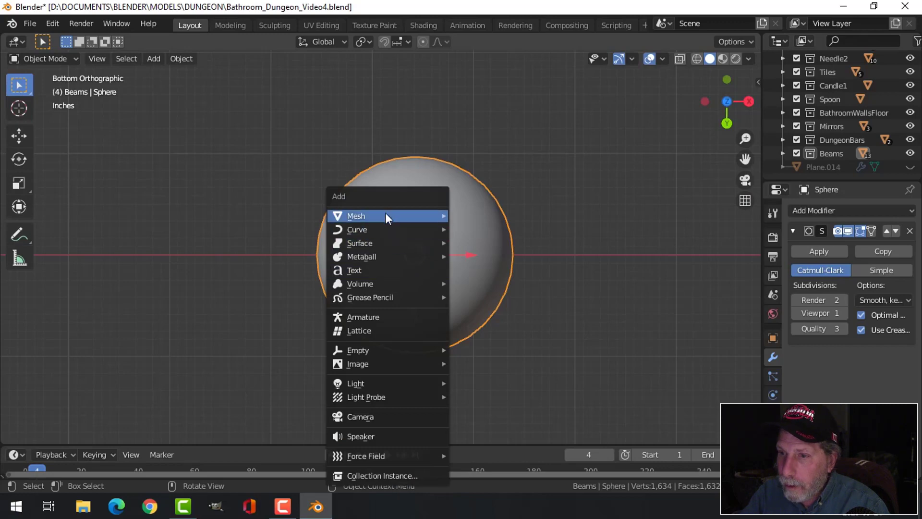
pyautogui.moveTo(385, 214)
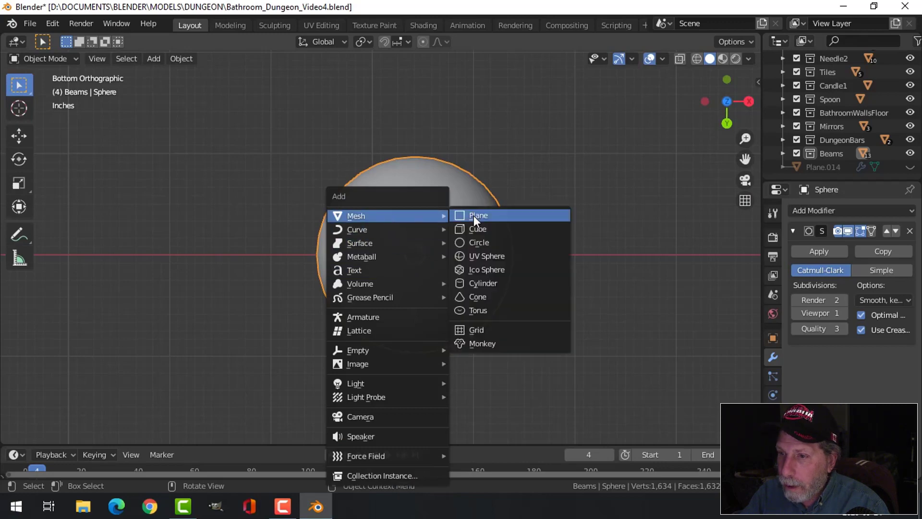
pyautogui.click(480, 282)
pyautogui.click(204, 270)
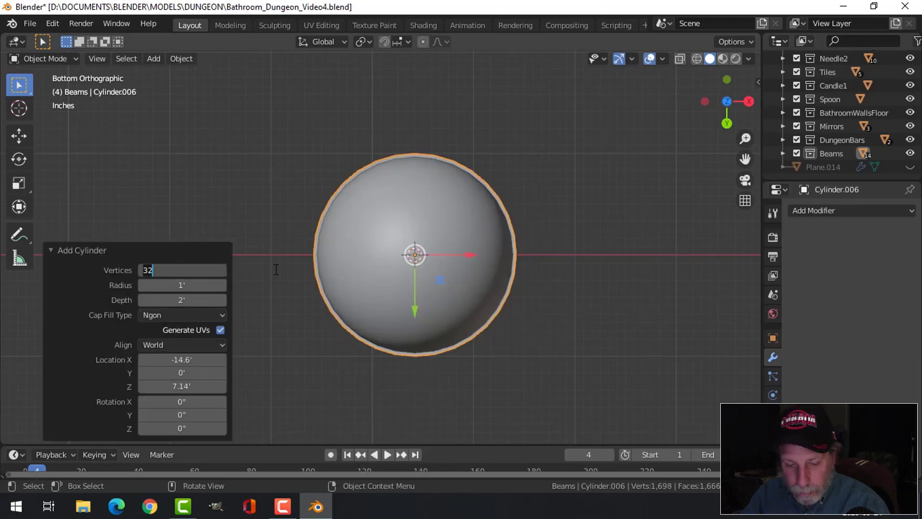
pyautogui.write('12')
pyautogui.press('Return')
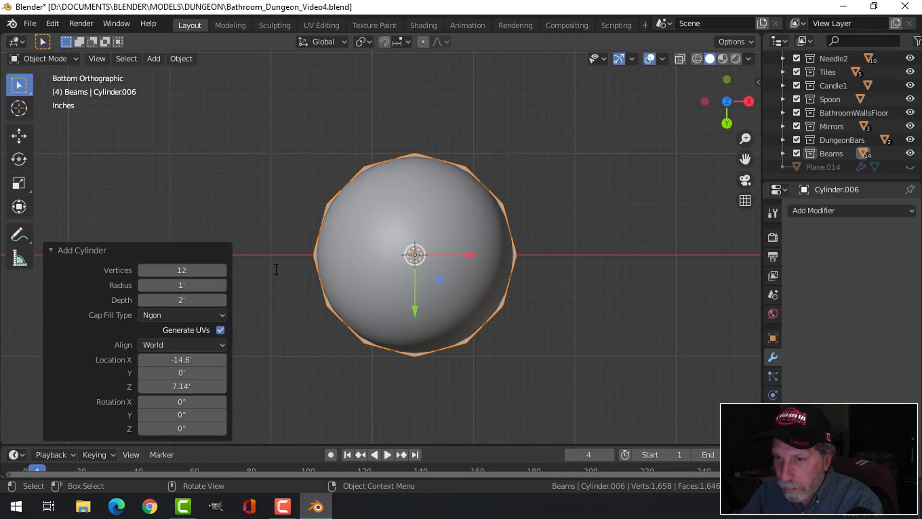
pyautogui.click(171, 313)
pyautogui.click(167, 331)
# Lower the cylinder about 7.34' along Z so it sits directly beneath the pot.
pyautogui.moveTo(520, 235); pyautogui.dragTo(417, 165, button='middle')
pyautogui.scroll(-4, 468, 204)
pyautogui.scroll(-2, 438, 206)
pyautogui.scroll(-3, 408, 140)
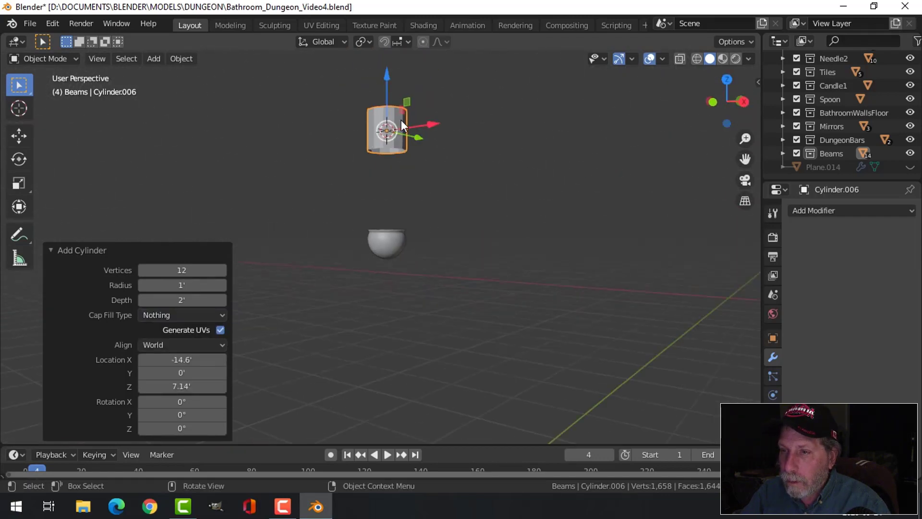
pyautogui.moveTo(388, 94); pyautogui.dragTo(396, 248)
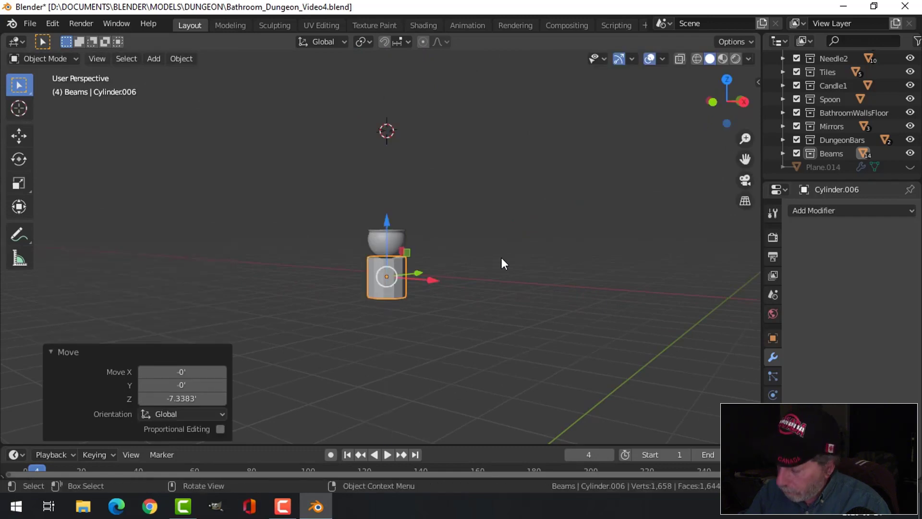
# Scale the cylinder's mesh down to about 0.084 and raise it about 0.84' along Z to meet the pot's underside.
pyautogui.press('KP_Decimal')
pyautogui.press('Tab')
pyautogui.press('s')
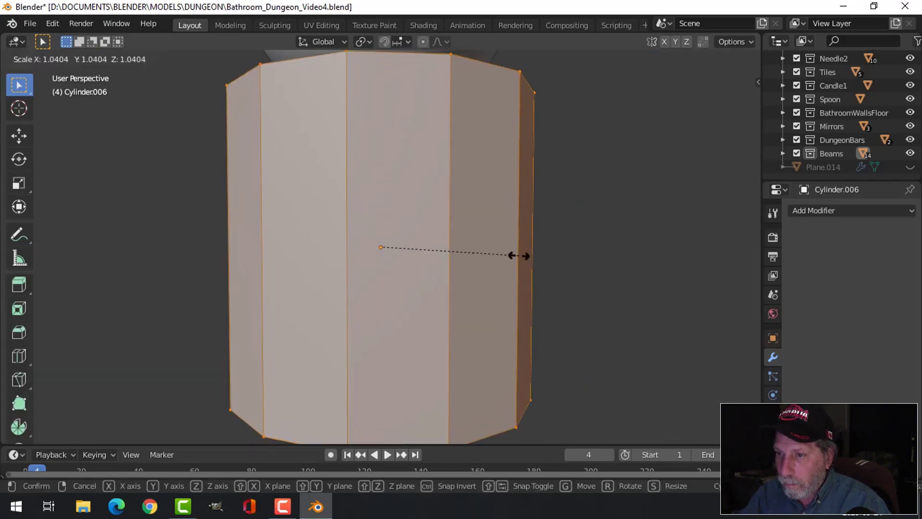
pyautogui.press('Escape')
pyautogui.press('s')
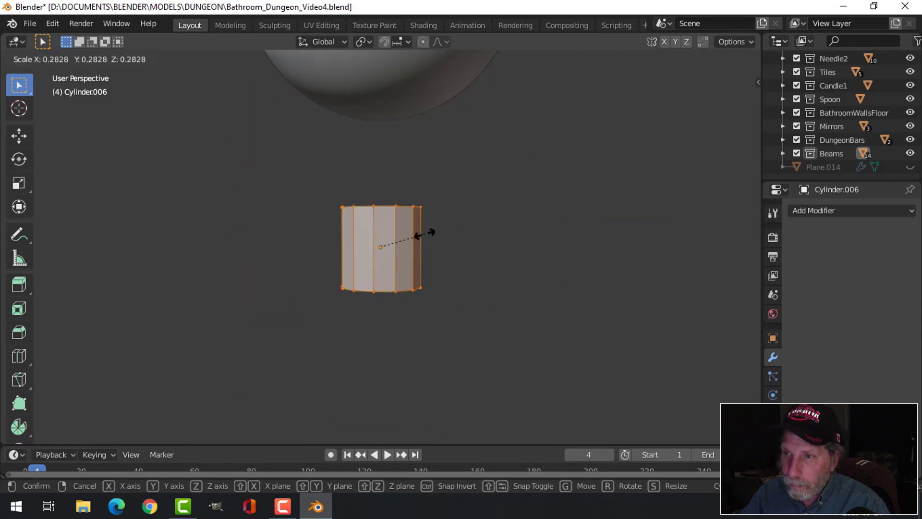
pyautogui.click(387, 227)
pyautogui.press('g')
pyautogui.press('z')
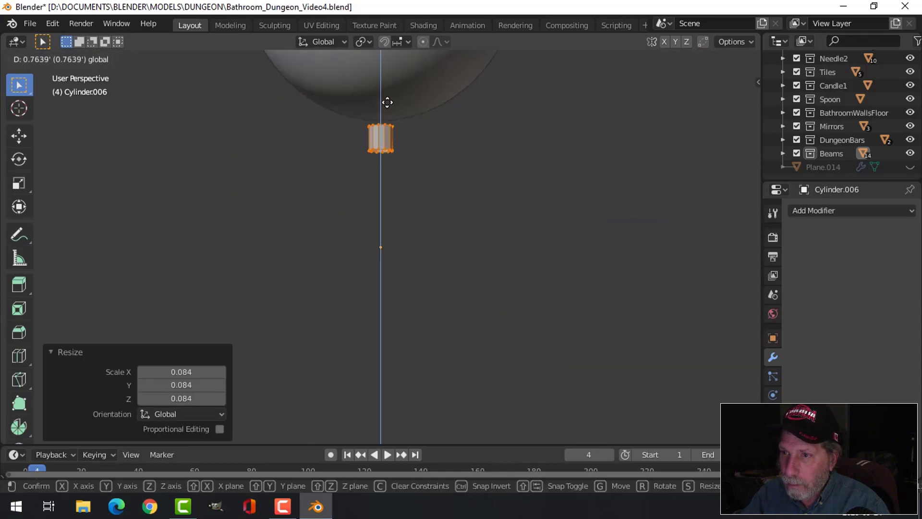
pyautogui.click(385, 95)
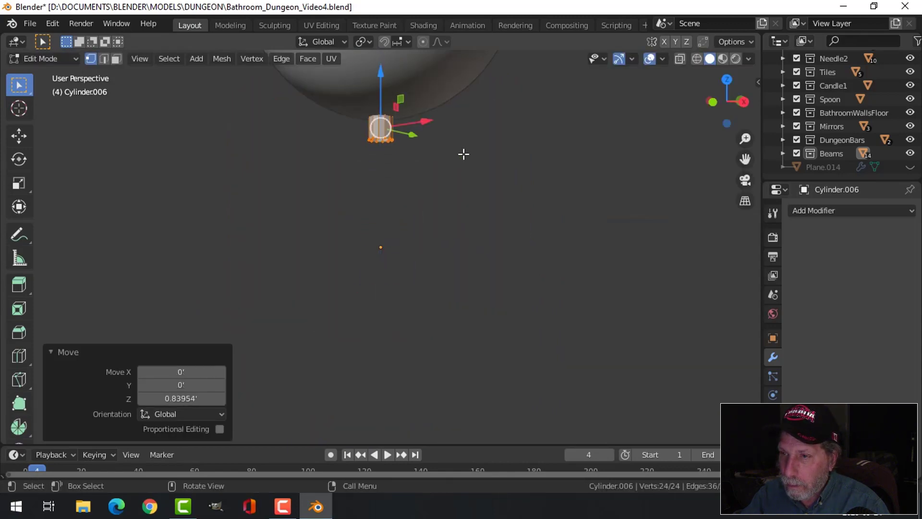
# Taper the small cylinder by scaling its bottom edge loop to about 0.466.
pyautogui.scroll(3, 463, 157)
pyautogui.keyDown('shift'); pyautogui.moveTo(414, 130); pyautogui.dragTo(426, 243, button='middle'); pyautogui.keyUp('shift')
pyautogui.scroll(3, 413, 183)
pyautogui.keyDown('shift'); pyautogui.moveTo(413, 181); pyautogui.dragTo(411, 259, button='middle'); pyautogui.keyUp('shift')
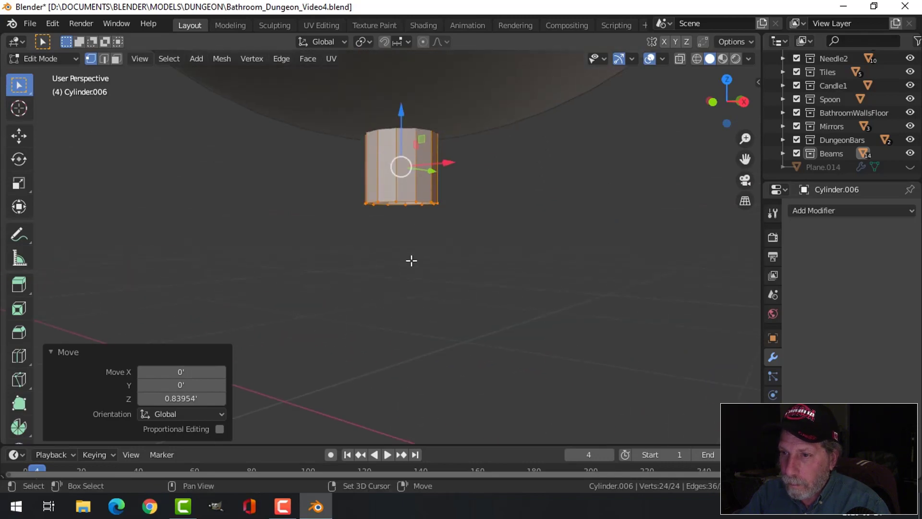
pyautogui.click(411, 259)
pyautogui.keyDown('alt'); pyautogui.click(403, 202); pyautogui.keyUp('alt')
pyautogui.press('s')
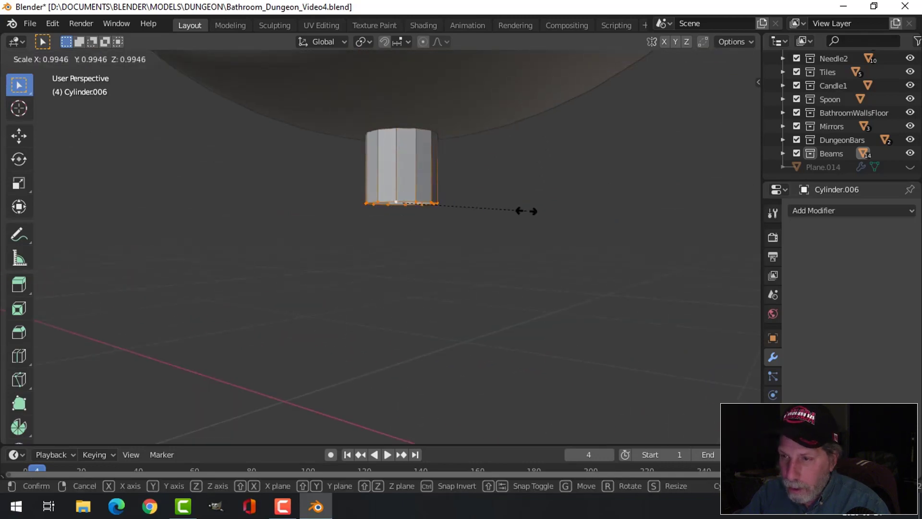
pyautogui.click(458, 211)
# Fill the leg's open bottom with a face and bevel its edge with a single segment about 0.006' wide.
pyautogui.scroll(2, 466, 228)
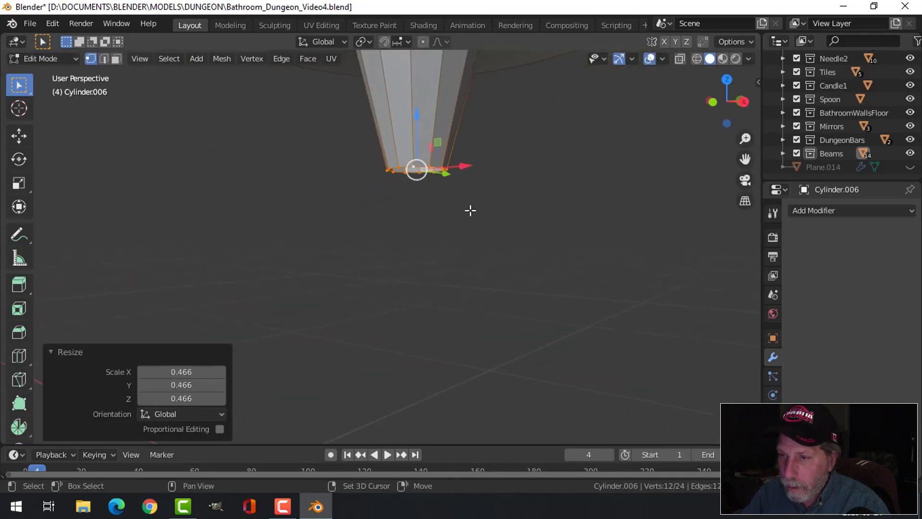
pyautogui.keyDown('shift'); pyautogui.moveTo(469, 208); pyautogui.dragTo(487, 265, button='middle'); pyautogui.keyUp('shift')
pyautogui.press('f')
pyautogui.press('2')
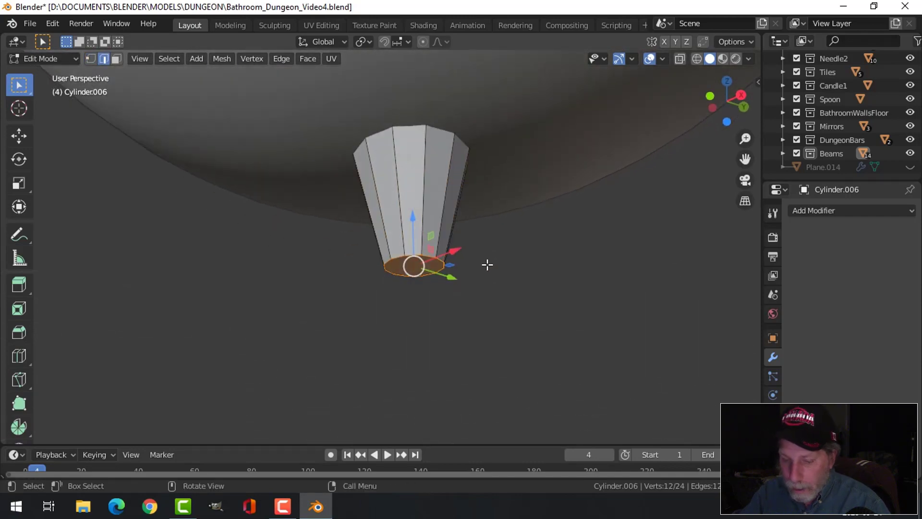
pyautogui.hotkey('ctrl', 'b')
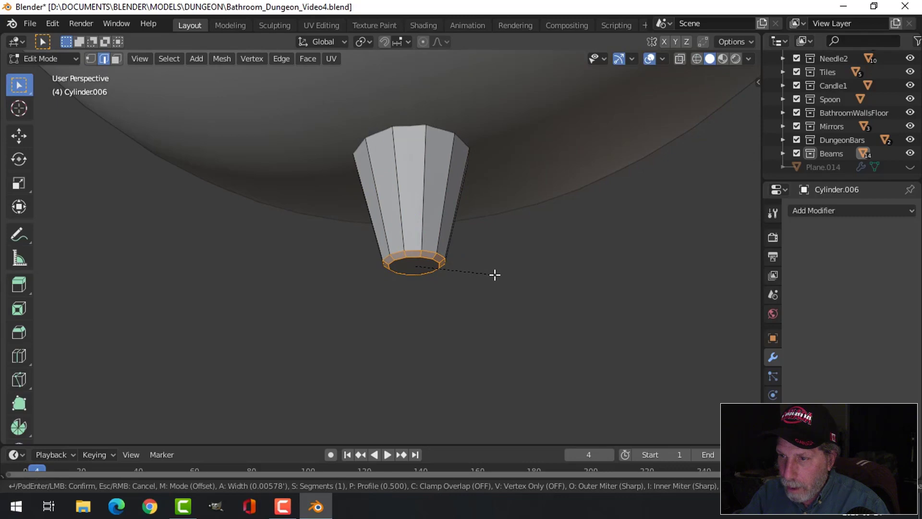
pyautogui.click(495, 274)
# Shade the tapered leg smooth in Object Mode.
pyautogui.press('Tab')
pyautogui.rightClick(394, 178)
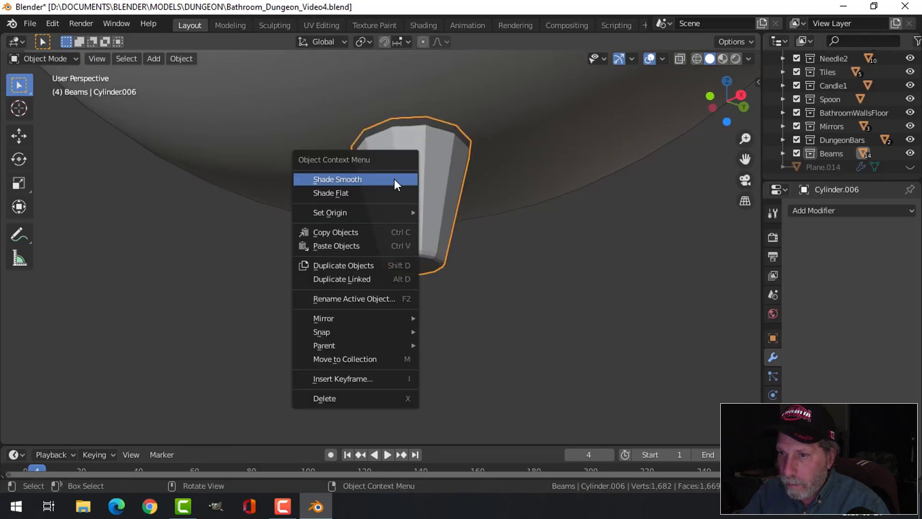
pyautogui.click(394, 179)
# Move the leg about 0.35' along negative Y, away from the centre of the pot's underside.
pyautogui.scroll(-5, 503, 223)
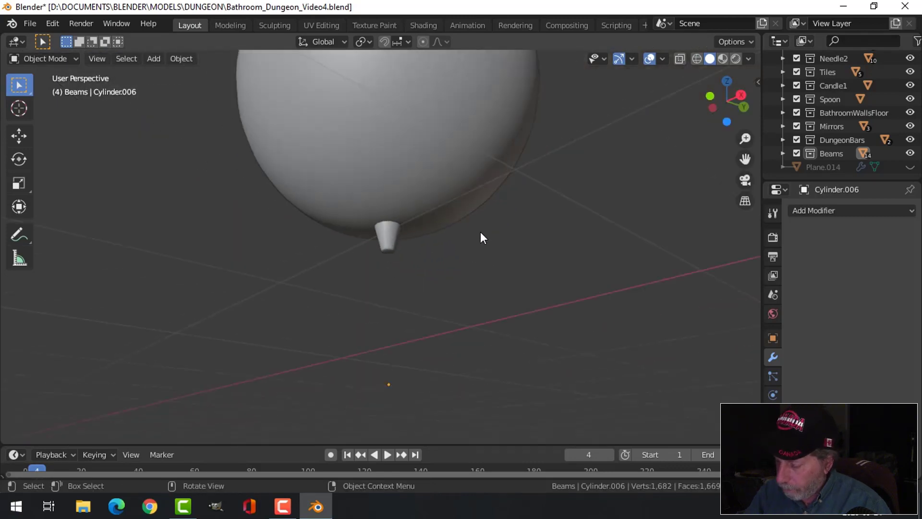
pyautogui.press('ctrl+KP_7')
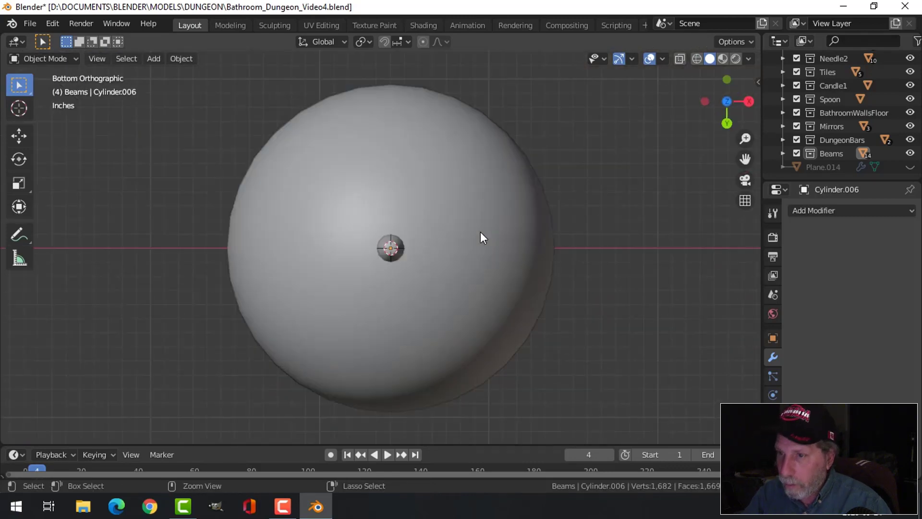
pyautogui.click(392, 247)
pyautogui.scroll(3, 391, 247)
pyautogui.scroll(-4, 408, 261)
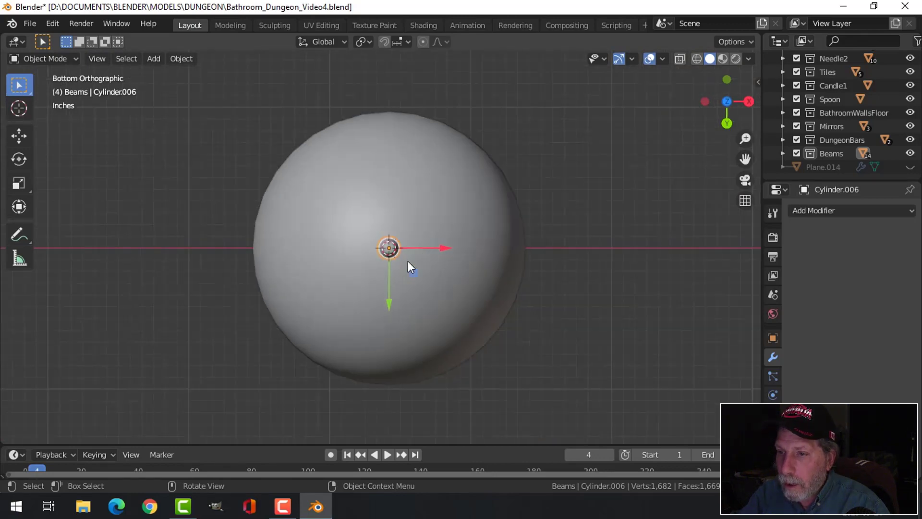
pyautogui.moveTo(392, 305); pyautogui.dragTo(386, 250)
# Set the leg's origin to its geometry.
pyautogui.press('KP_1')
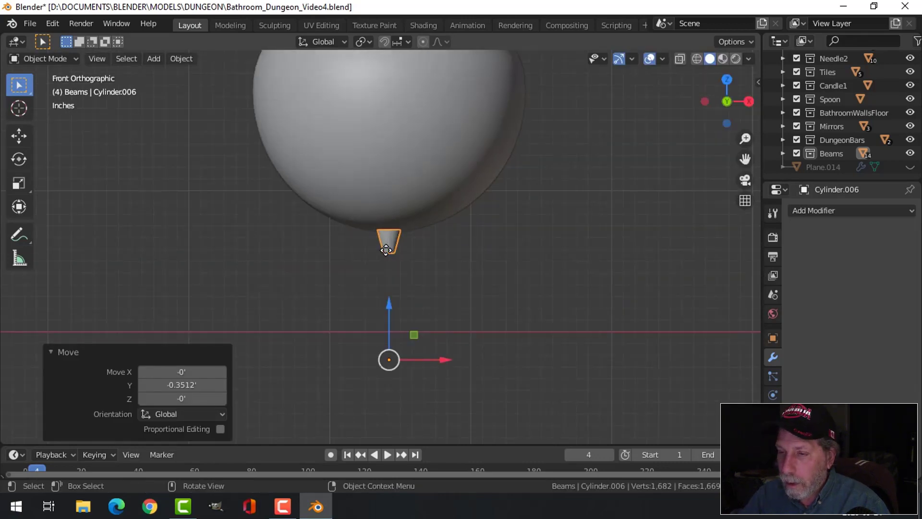
pyautogui.press('KP_3')
pyautogui.scroll(4, 376, 222)
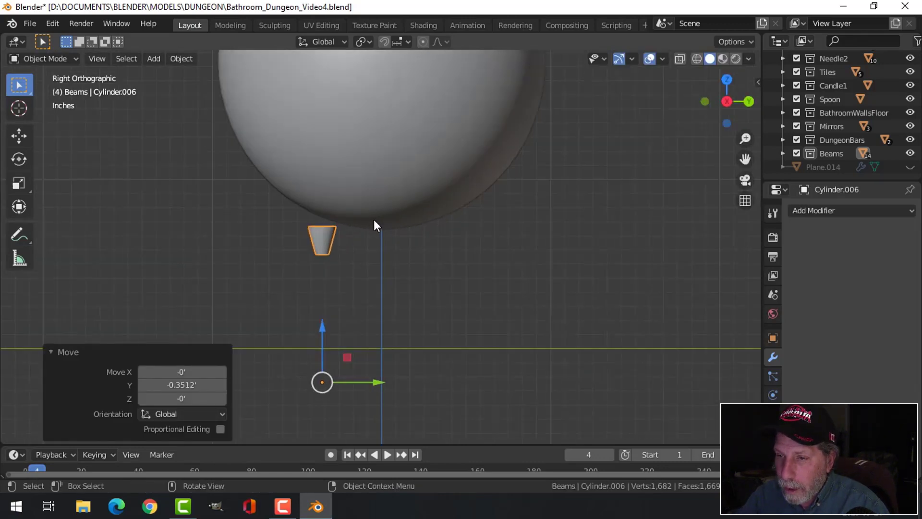
pyautogui.click(169, 59)
pyautogui.moveTo(204, 83)
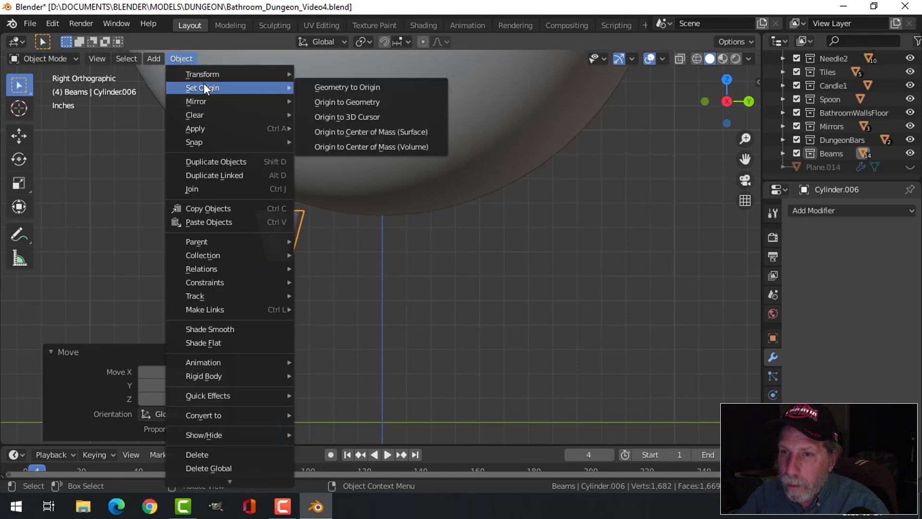
pyautogui.click(326, 101)
# Tilt the leg about 19° in the right side view, raise it about 0.06' against the pot's curve and fine-tune its angle.
pyautogui.press('r')
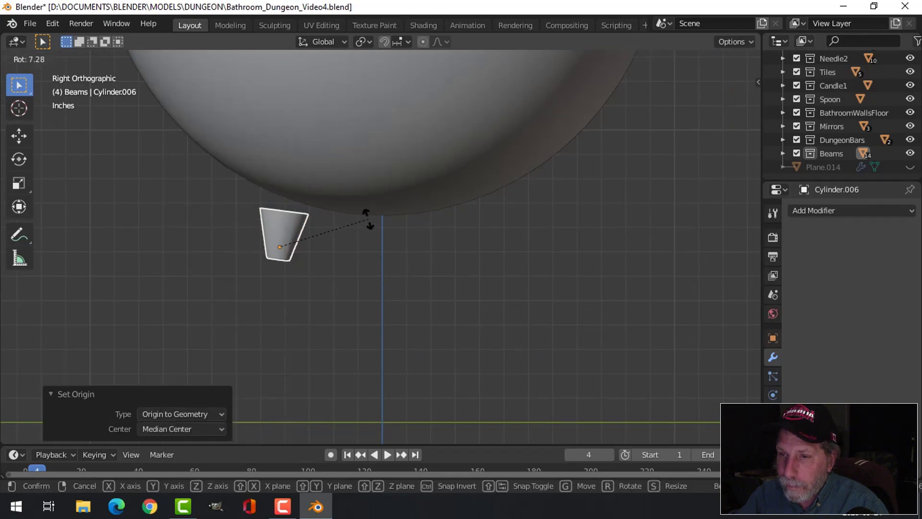
pyautogui.click(332, 233)
pyautogui.press('g')
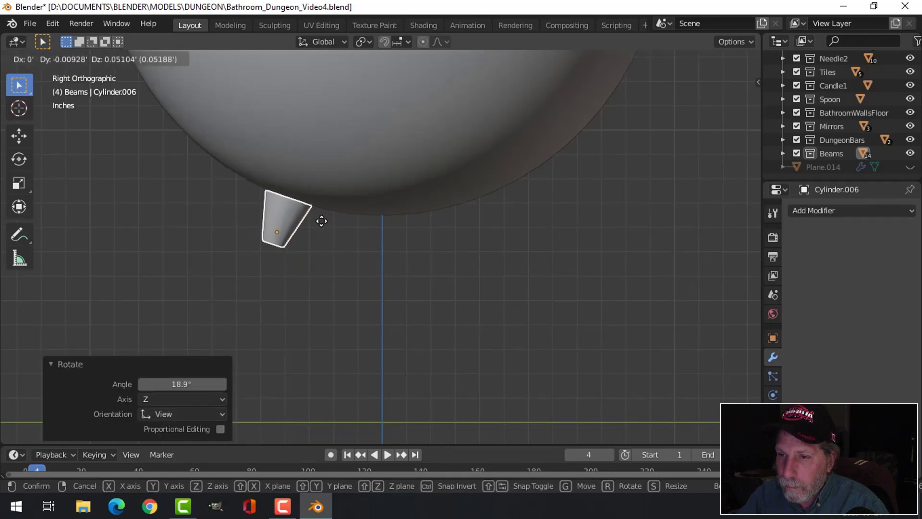
pyautogui.click(335, 218)
pyautogui.press('r')
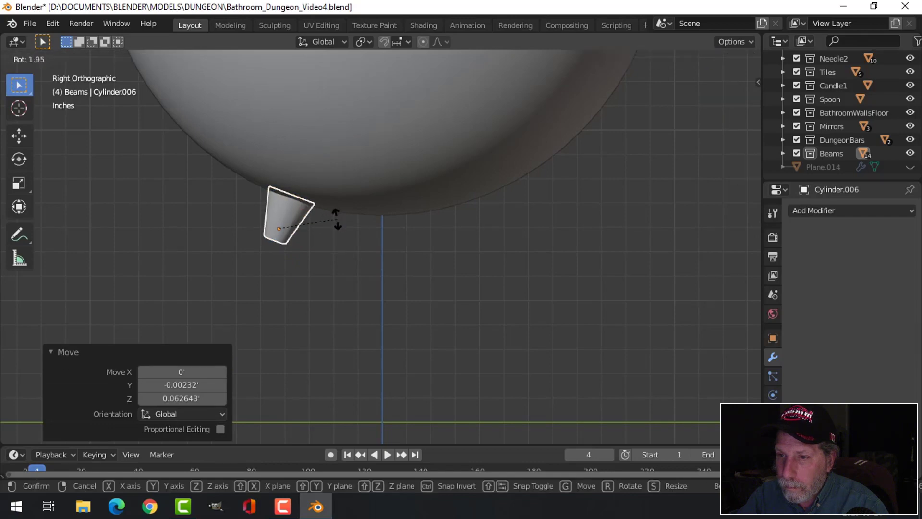
pyautogui.click(387, 216)
# Set the pot's origin to its geometry and snap the 3D cursor to the pot.
pyautogui.moveTo(387, 216); pyautogui.dragTo(356, 221, button='middle')
pyautogui.click(412, 228)
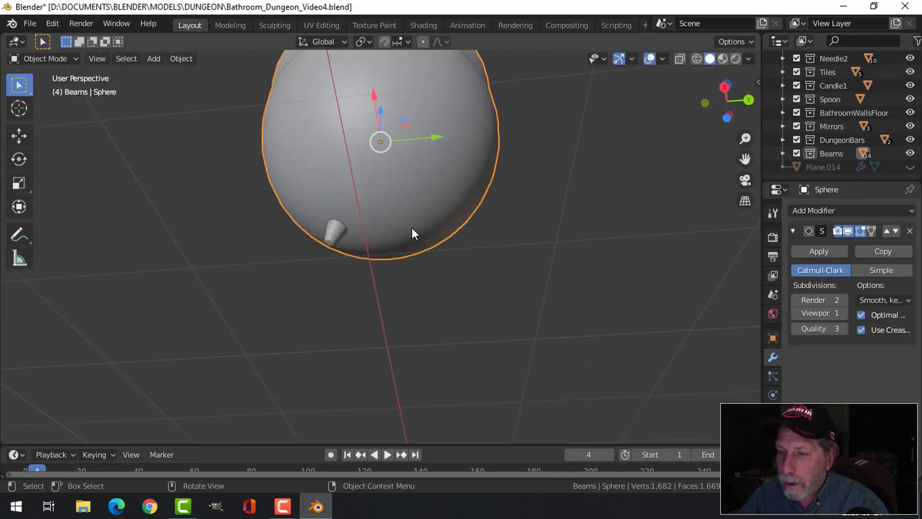
pyautogui.click(184, 57)
pyautogui.moveTo(216, 87)
pyautogui.click(332, 103)
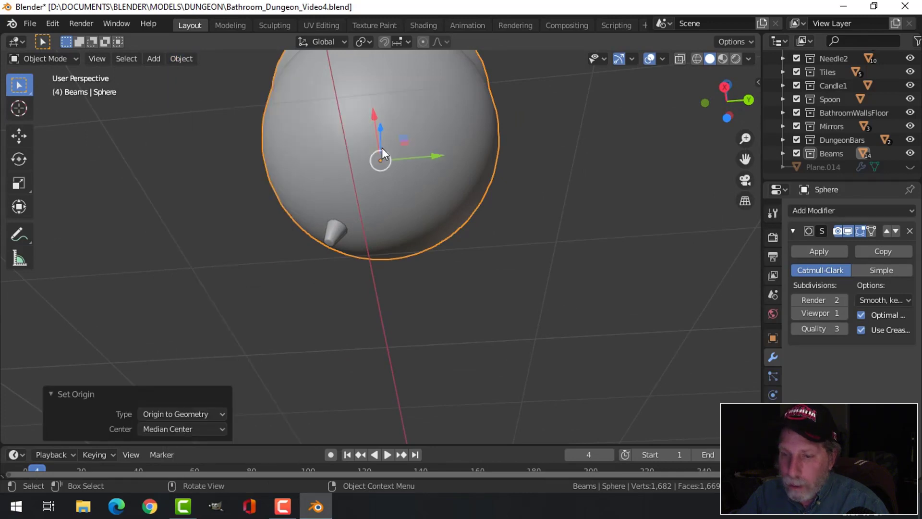
pyautogui.hotkey('shift', 's')
pyautogui.click(391, 226)
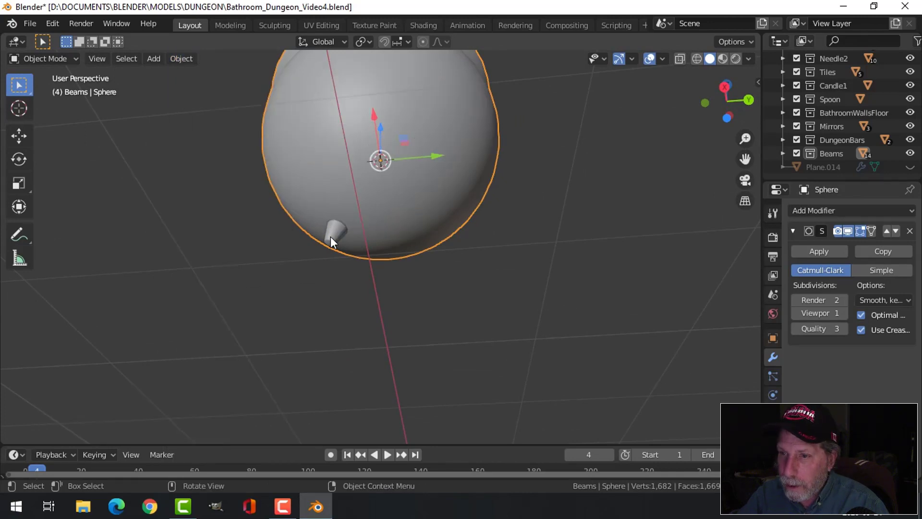
# Set the transform pivot point to the 3D cursor and move the leg's origin to the 3D cursor.
pyautogui.click(363, 42)
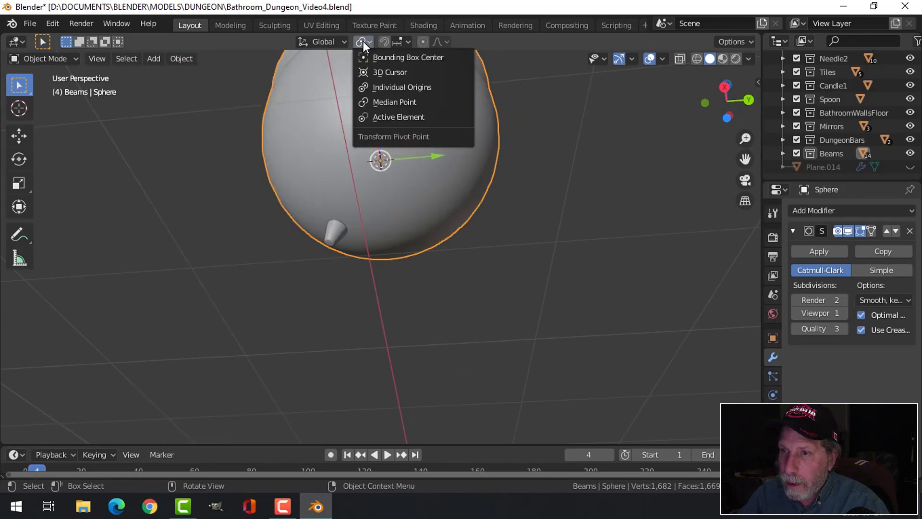
pyautogui.click(378, 72)
pyautogui.click(345, 229)
pyautogui.click(189, 58)
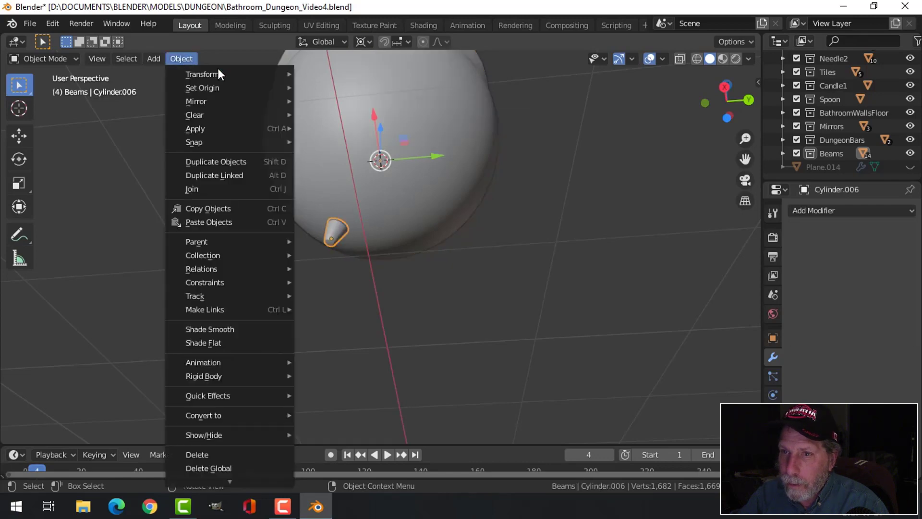
pyautogui.moveTo(221, 87)
pyautogui.click(332, 116)
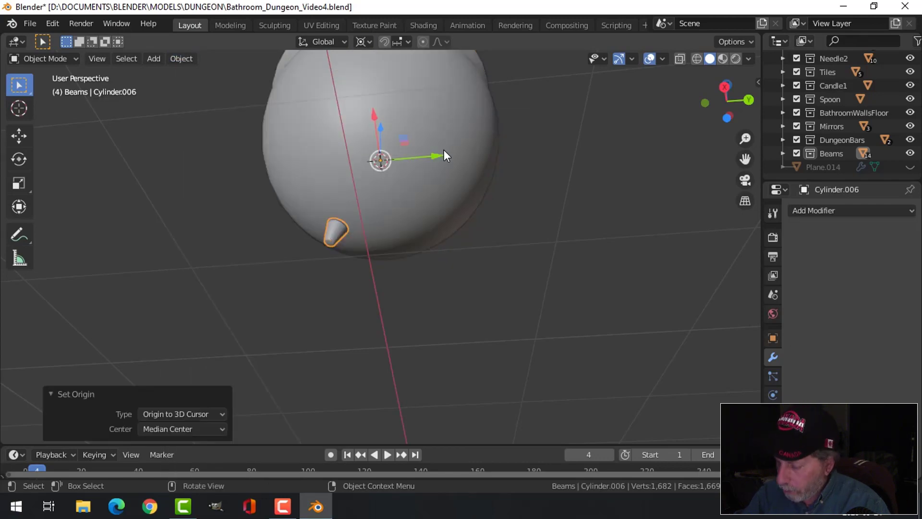
# Duplicate the leg in the bottom view and rotate the copy 90° about Z around the pot's centre.
pyautogui.press('ctrl+KP_7')
pyautogui.hotkey('shift', 'd')
pyautogui.write('r')
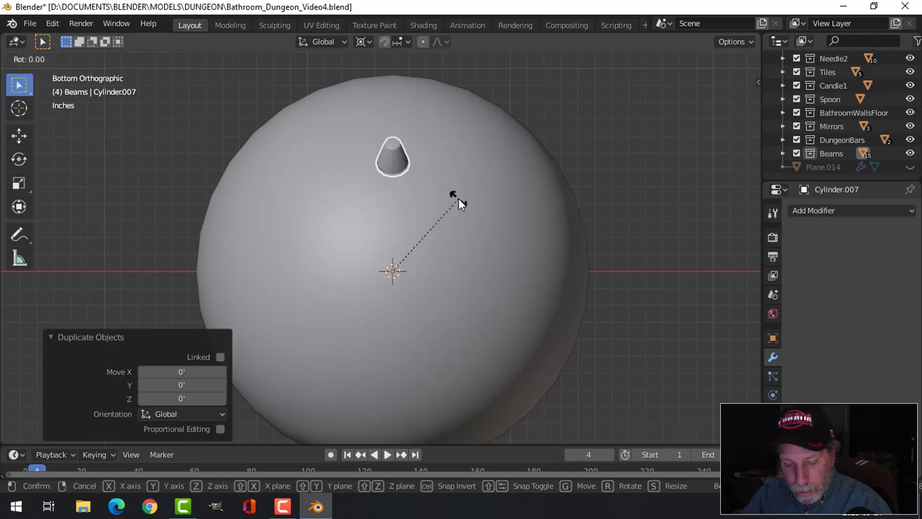
pyautogui.write('z90')
pyautogui.press('Return')
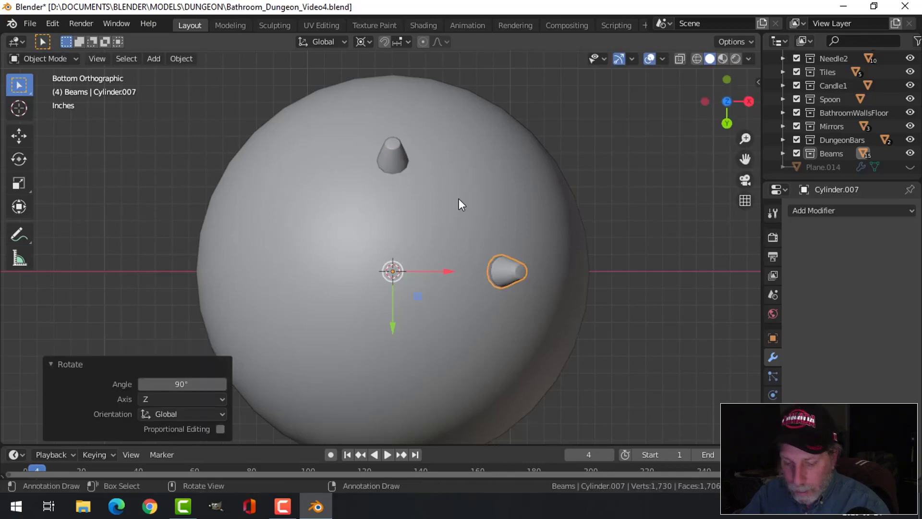
# Duplicate the second leg and rotate the copy 90° about Z to place a third leg opposite the first.
pyautogui.hotkey('shift', 'd')
pyautogui.press('Escape')
pyautogui.write('rz')
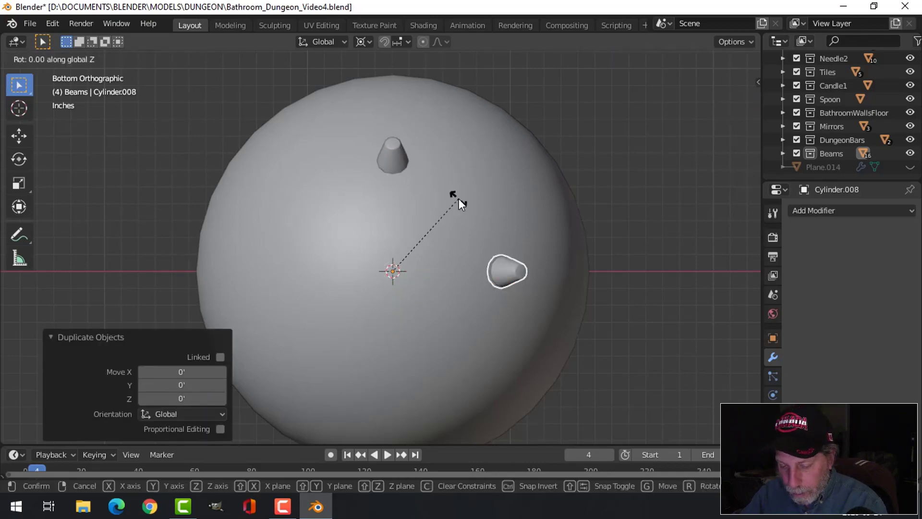
pyautogui.write('90')
pyautogui.press('Return')
# Duplicate the third leg, rotate the copy 90° about Z to complete the four legs, and deselect everything.
pyautogui.hotkey('shift', 'd')
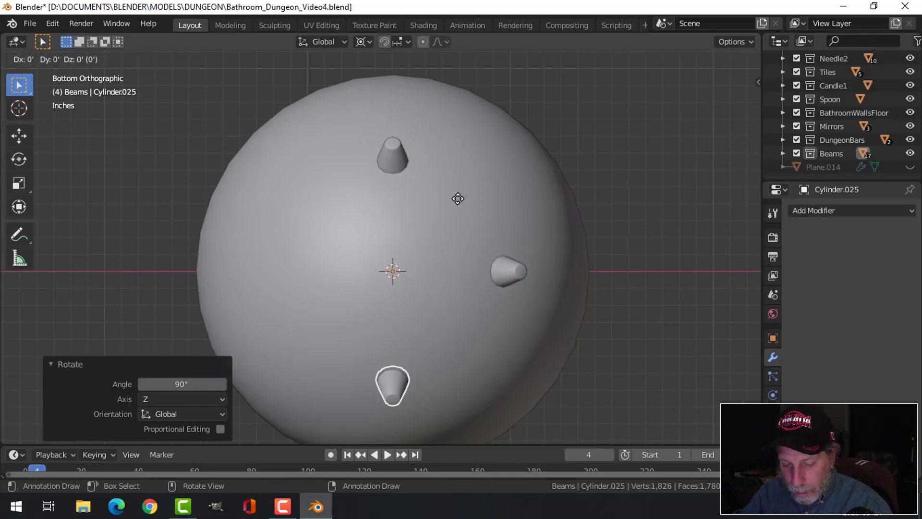
pyautogui.click(457, 198)
pyautogui.write('rz')
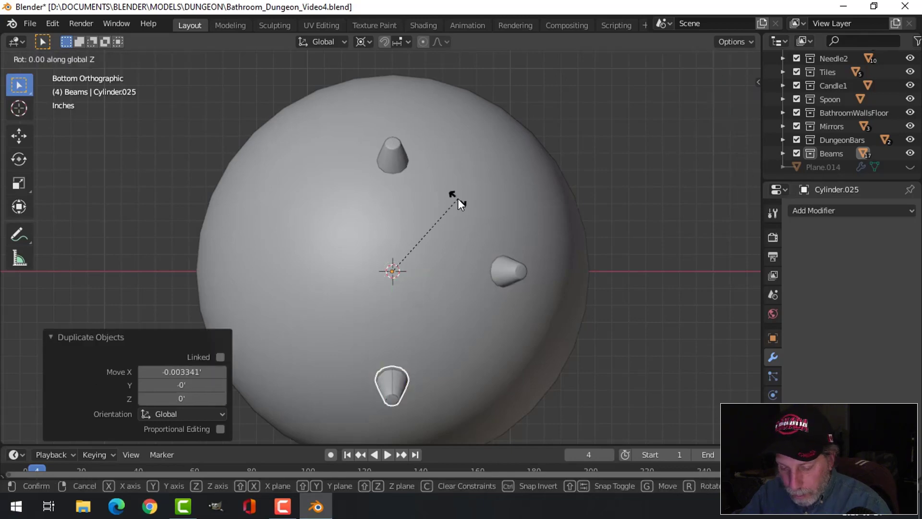
pyautogui.write('90')
pyautogui.press('Return')
pyautogui.hotkey('alt', 'a')
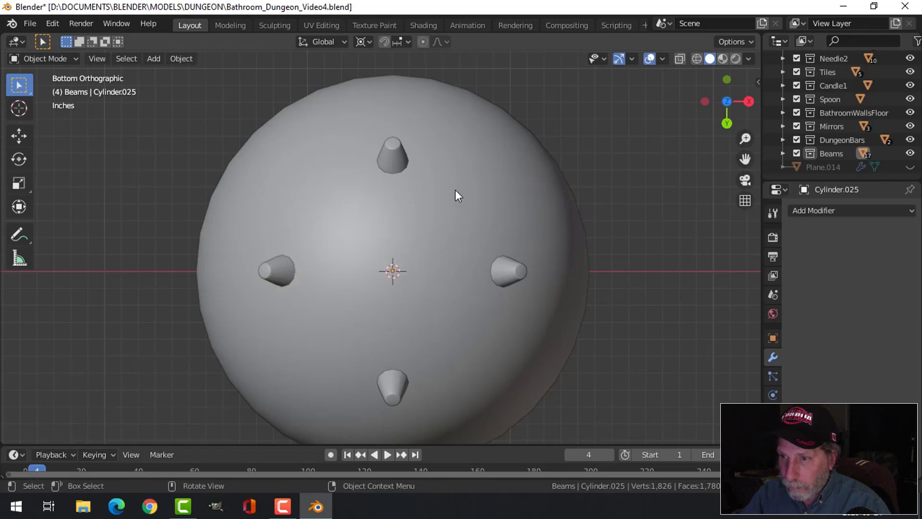
# Save the file with the whole room shown again around the cauldron, and select the pot.
pyautogui.press('KP_3')
pyautogui.scroll(-3, 437, 189)
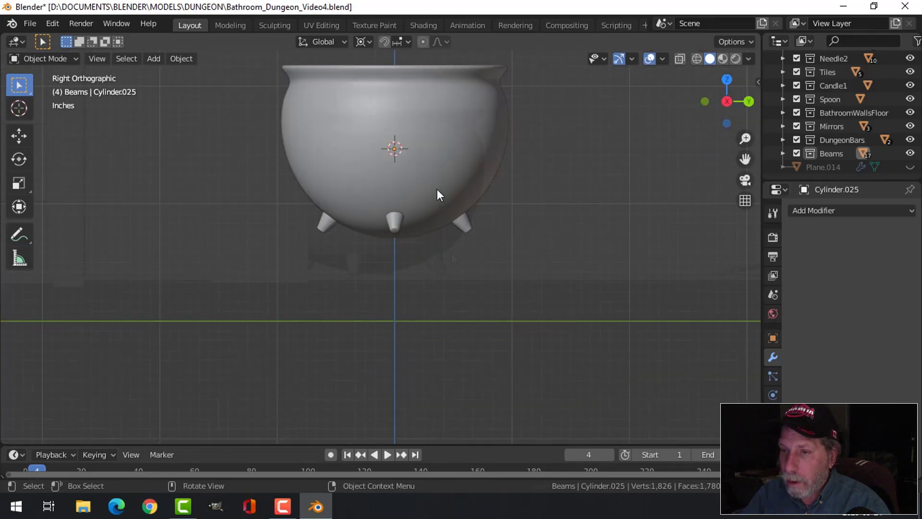
pyautogui.scroll(-1, 453, 250)
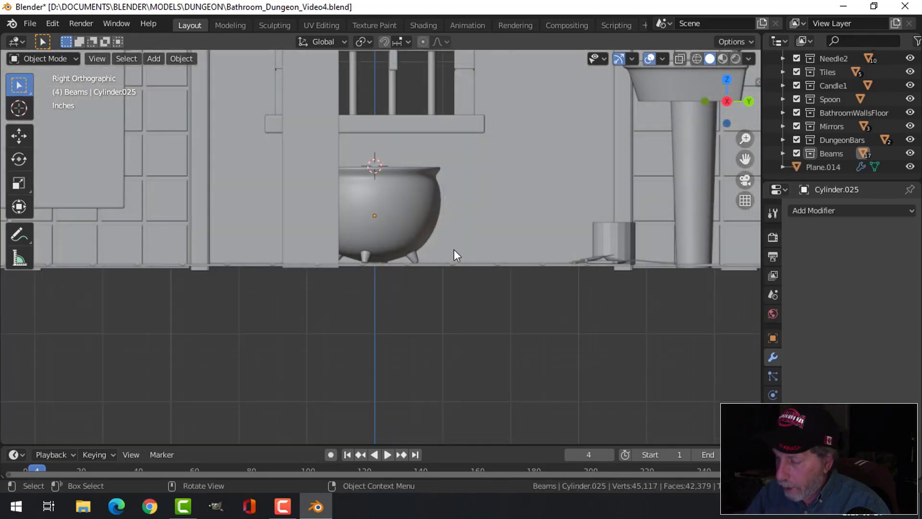
pyautogui.moveTo(452, 249); pyautogui.dragTo(430, 268, button='middle')
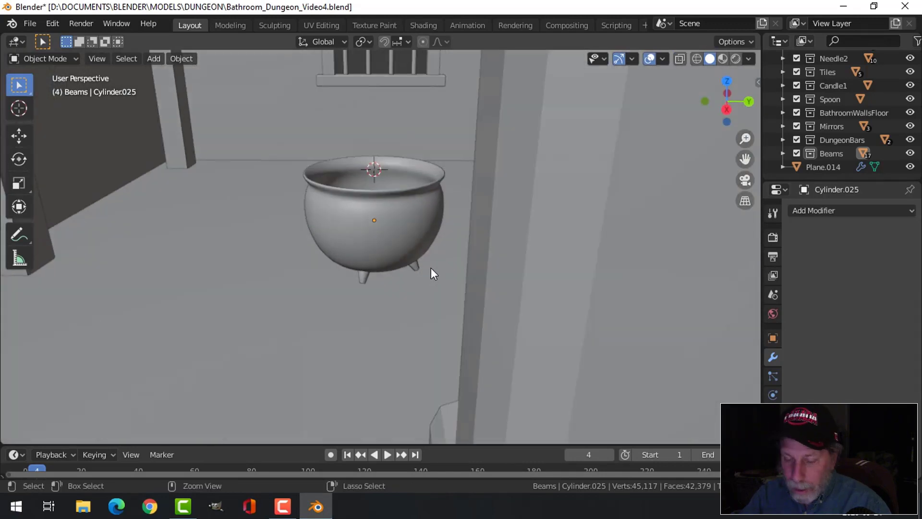
pyautogui.hotkey('ctrl', 's')
pyautogui.moveTo(405, 230); pyautogui.dragTo(420, 201, button='middle')
pyautogui.click(419, 202)
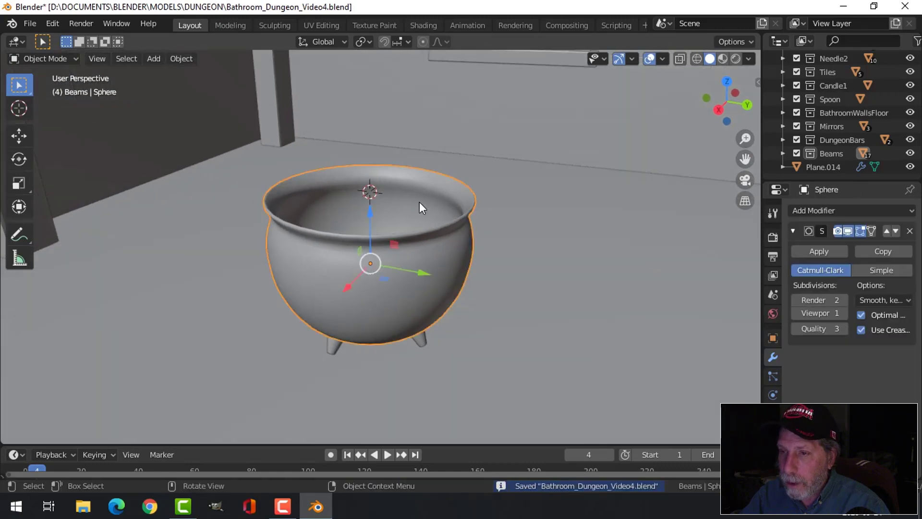
# Duplicate the edge loop just inside the pot's rim in place.
pyautogui.press('Tab')
pyautogui.scroll(1, 419, 201)
pyautogui.press('2')
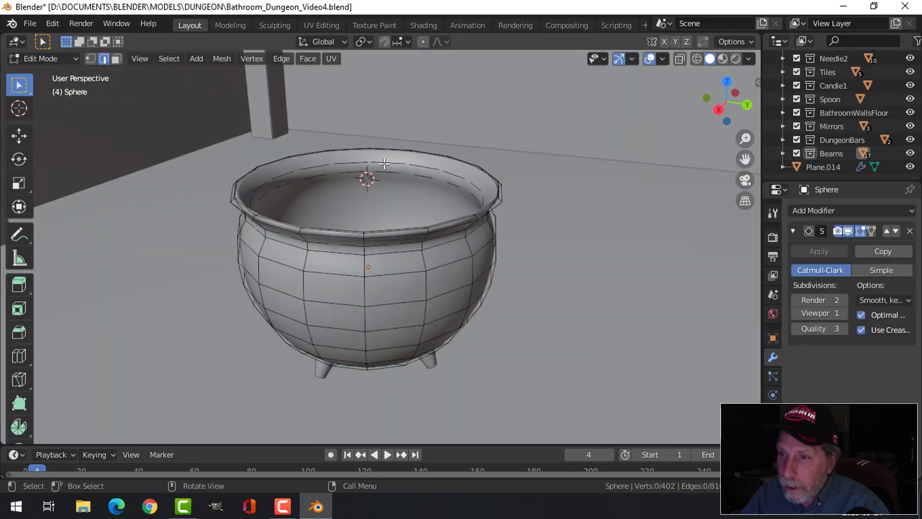
pyautogui.keyDown('alt'); pyautogui.click(456, 205); pyautogui.keyUp('alt')
pyautogui.hotkey('shift', 'd')
pyautogui.rightClick(456, 206)
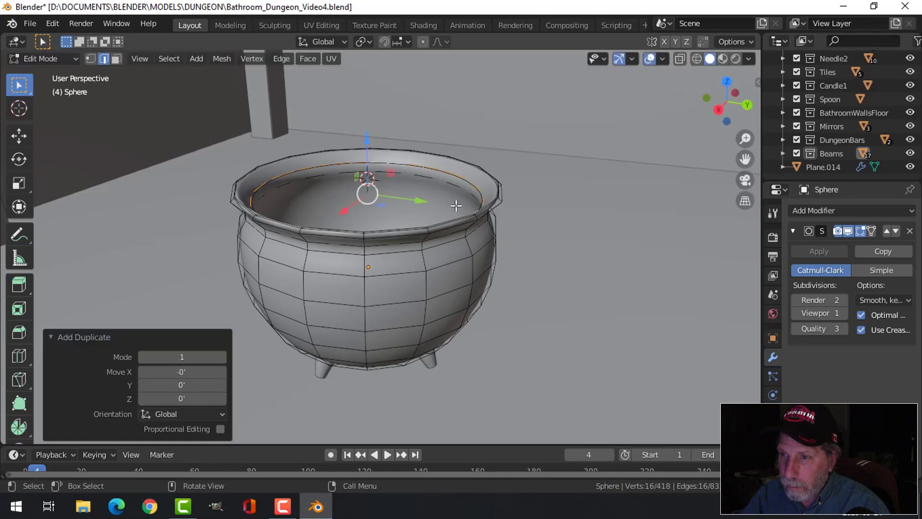
# Raise the duplicated loop about 0.3' above the pot and separate it into its own object.
pyautogui.moveTo(372, 156); pyautogui.dragTo(383, 115)
pyautogui.press('p')
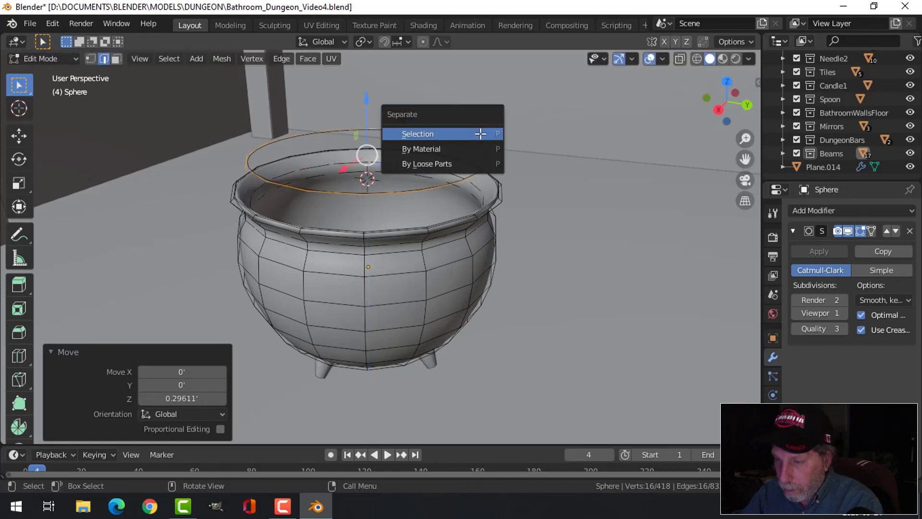
pyautogui.click(480, 134)
pyautogui.press('Tab')
pyautogui.click(468, 142)
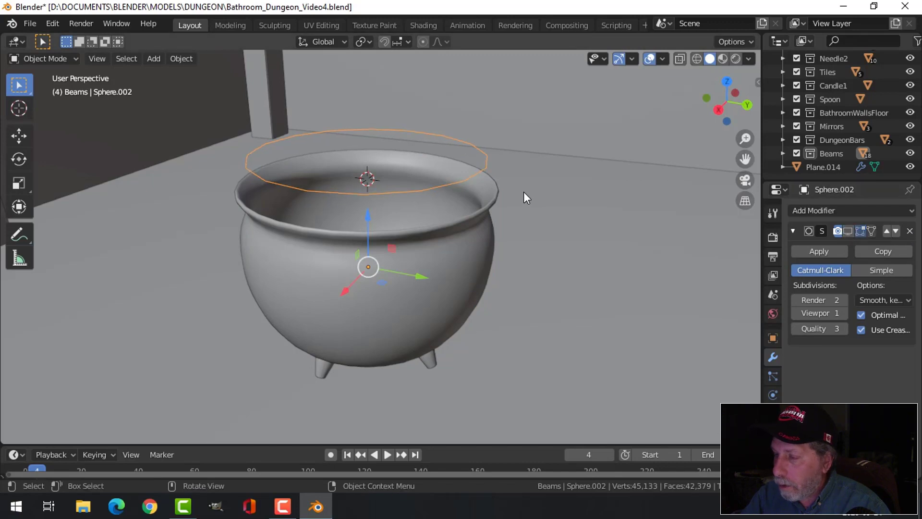
# Close the separated ring with a Grid Fill of span 4 and subdivide the resulting disc.
pyautogui.moveTo(523, 191); pyautogui.dragTo(572, 221, button='middle')
pyautogui.press('Tab')
pyautogui.press('a')
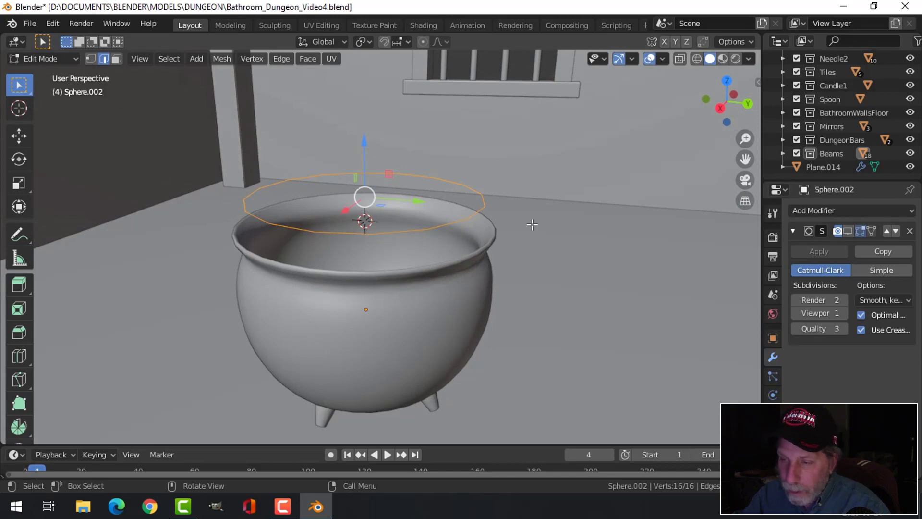
pyautogui.click(308, 59)
pyautogui.click(343, 223)
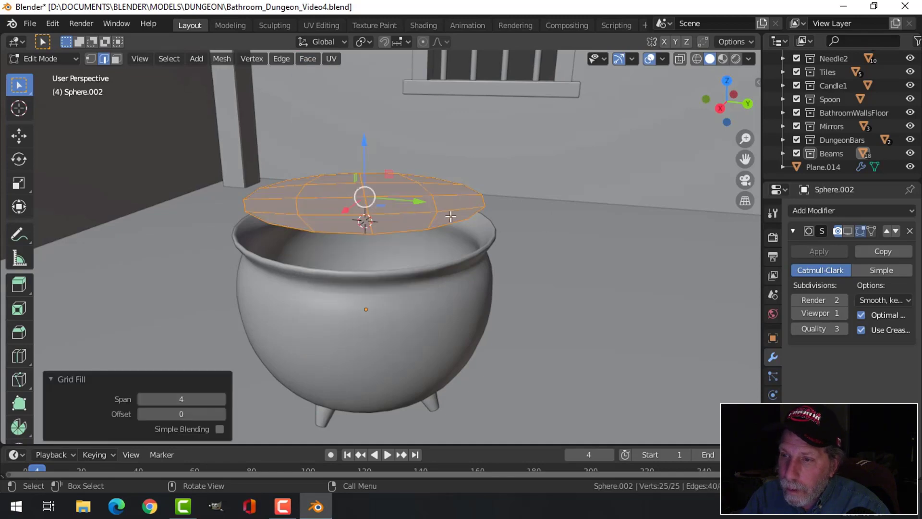
pyautogui.hotkey('ctrl', 'e')
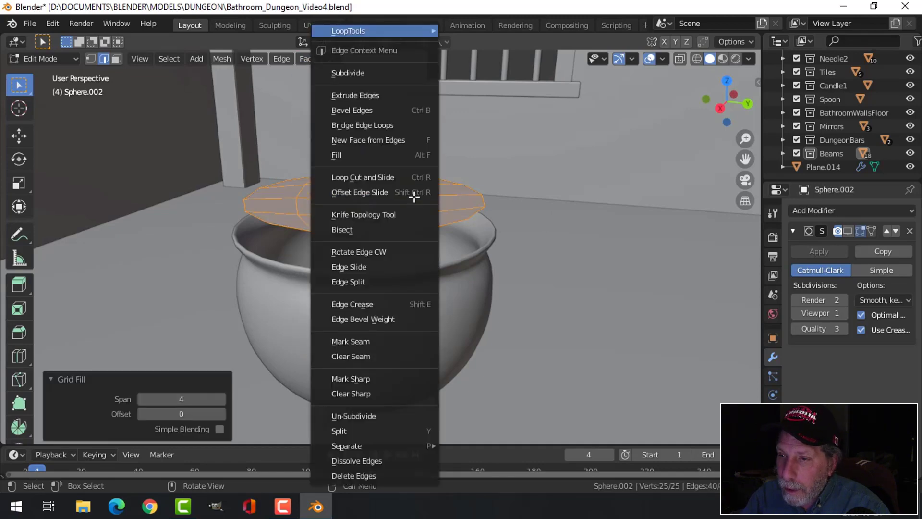
pyautogui.click(374, 76)
pyautogui.press('Tab')
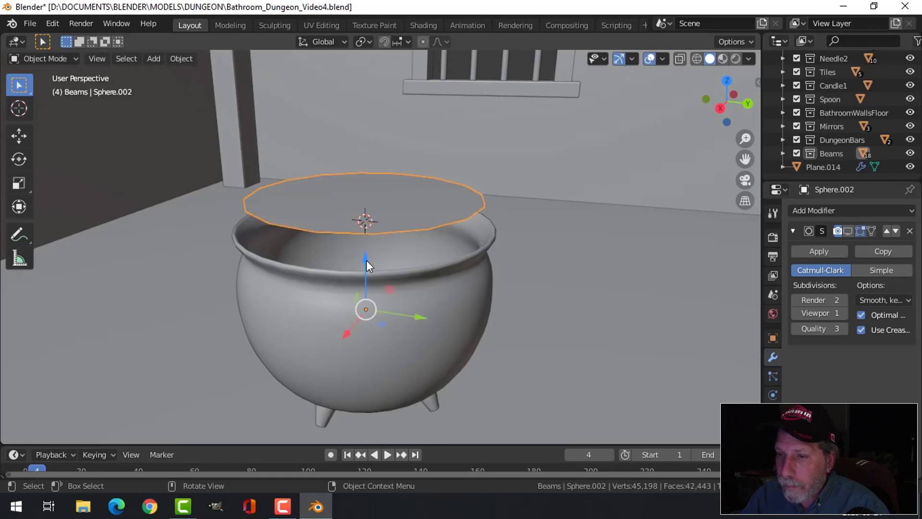
# Lower the disc about 0.35' into the pot's mouth and add a Displace modifier to it.
pyautogui.moveTo(366, 262); pyautogui.dragTo(369, 307)
pyautogui.click(370, 300)
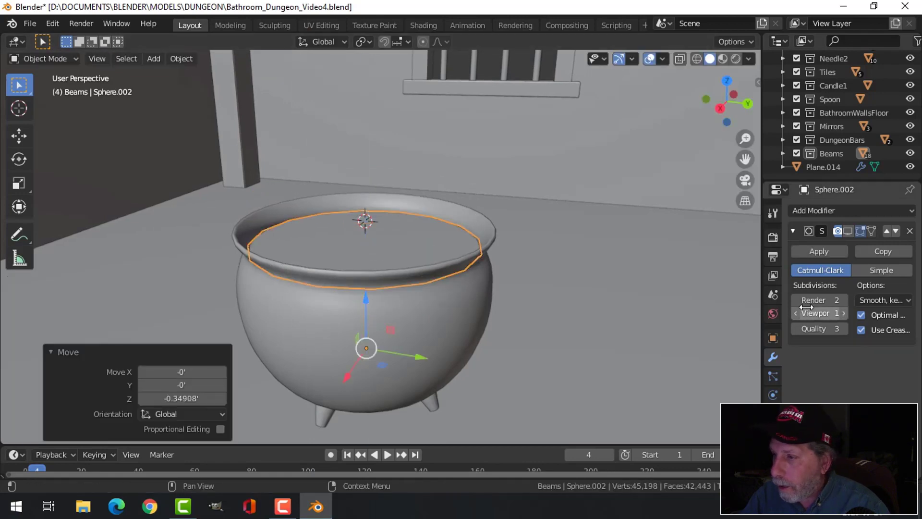
pyautogui.click(793, 231)
pyautogui.click(813, 211)
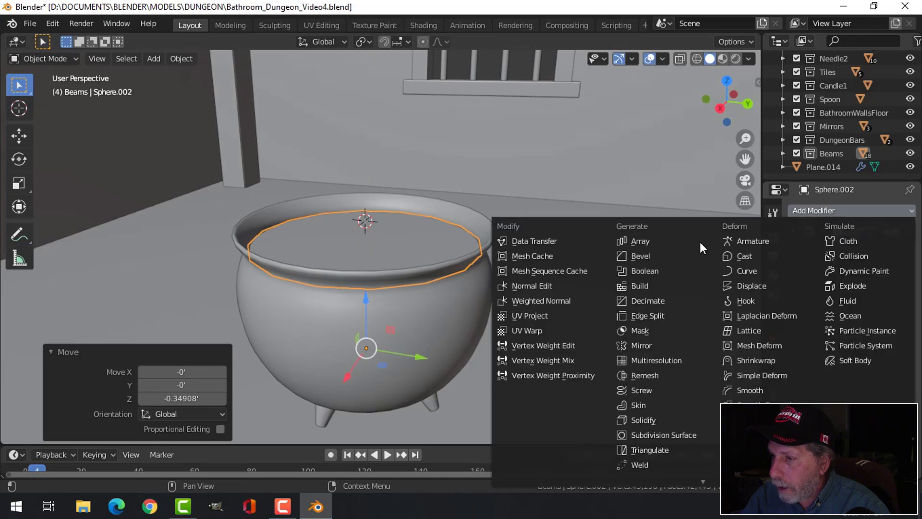
pyautogui.click(736, 288)
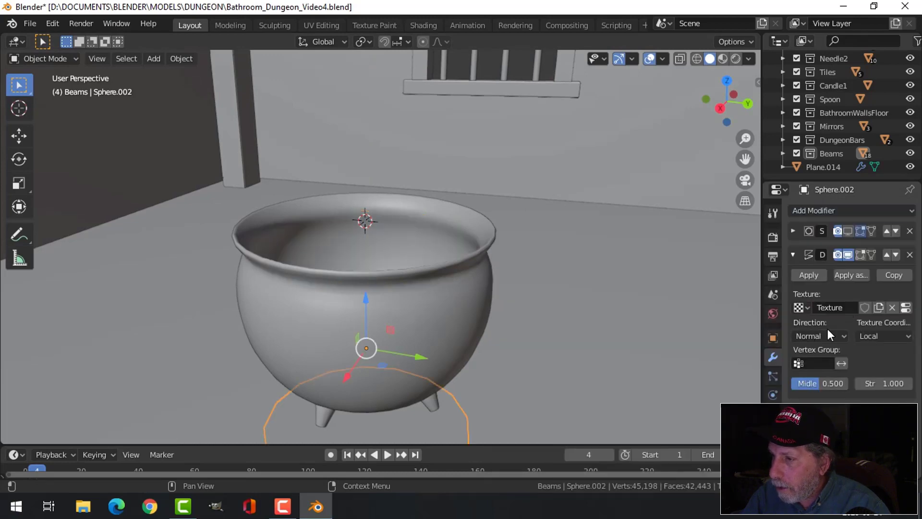
# Set the Displace texture type to Clouds and the displacement strength to 0.090.
pyautogui.click(906, 307)
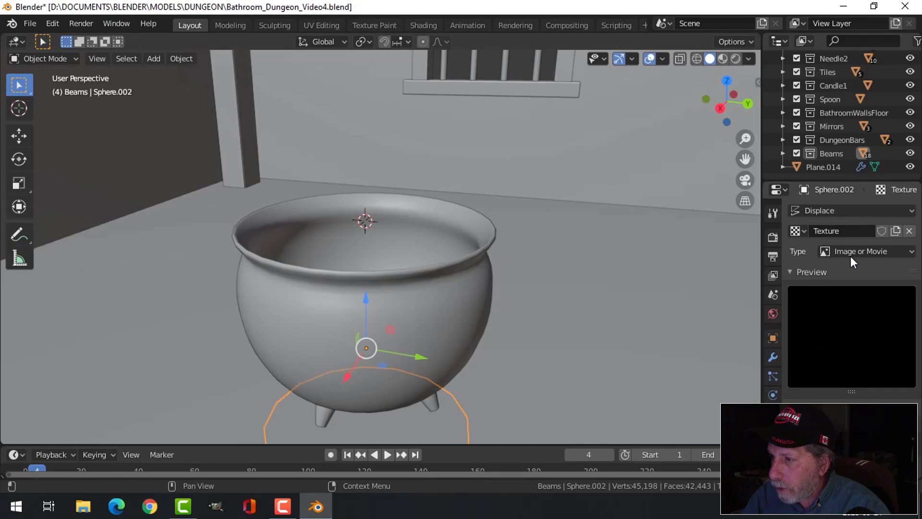
pyautogui.click(829, 252)
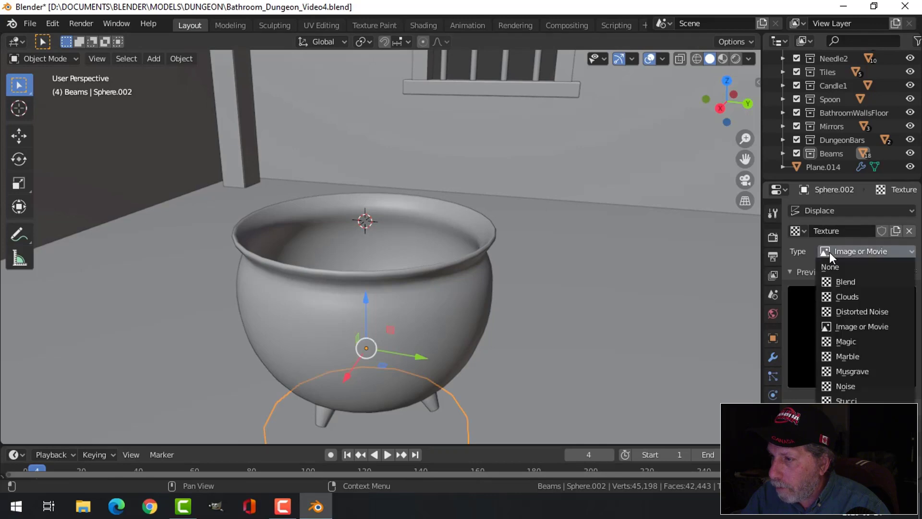
pyautogui.click(835, 297)
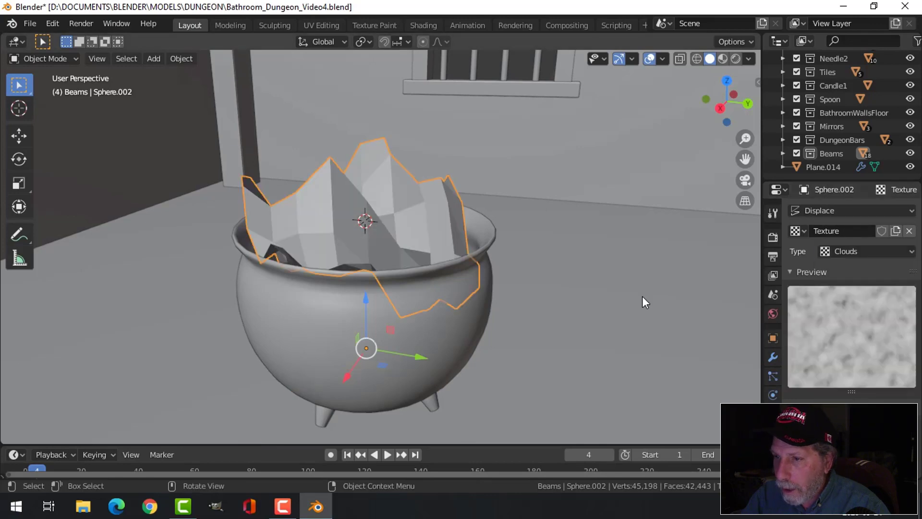
pyautogui.click(773, 357)
pyautogui.moveTo(889, 384); pyautogui.dragTo(862, 384)
# Scale the displaced disc by about 1.018 and show its Subdivision Surface modifier in the viewport.
pyautogui.press('s')
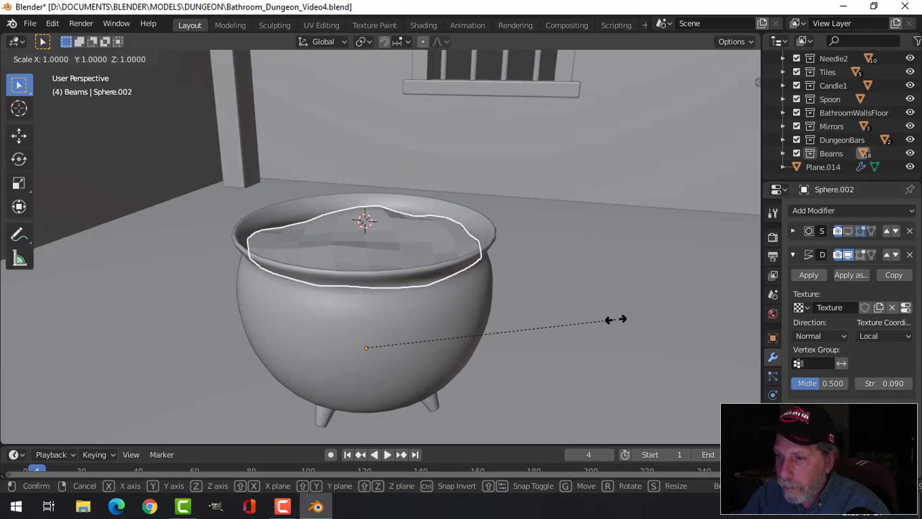
pyautogui.click(622, 318)
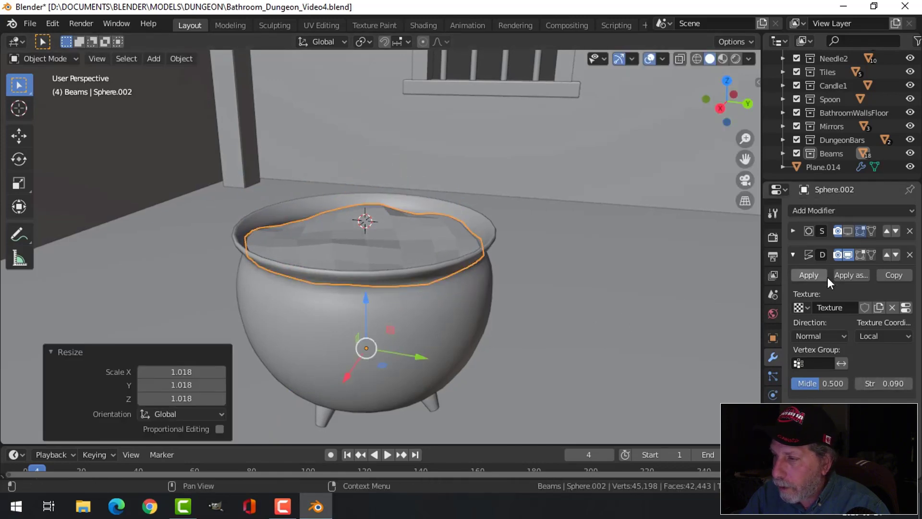
pyautogui.click(849, 229)
pyautogui.click(546, 249)
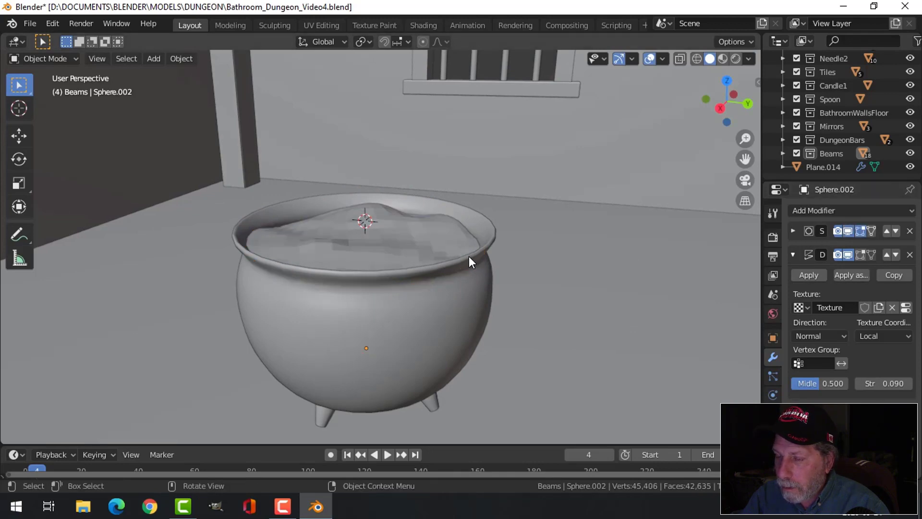
# Fine-tune the scale of the pot's contents so the surface fits the inside wall below the rim.
pyautogui.moveTo(469, 255); pyautogui.dragTo(420, 275, button='middle')
pyautogui.scroll(3, 408, 269)
pyautogui.click(471, 266)
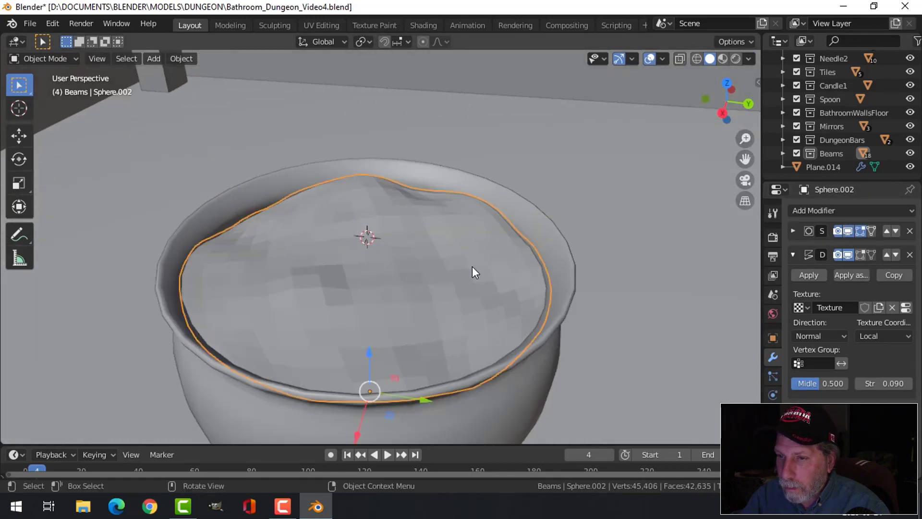
pyautogui.press('s')
pyautogui.click(522, 270)
pyautogui.click(519, 297)
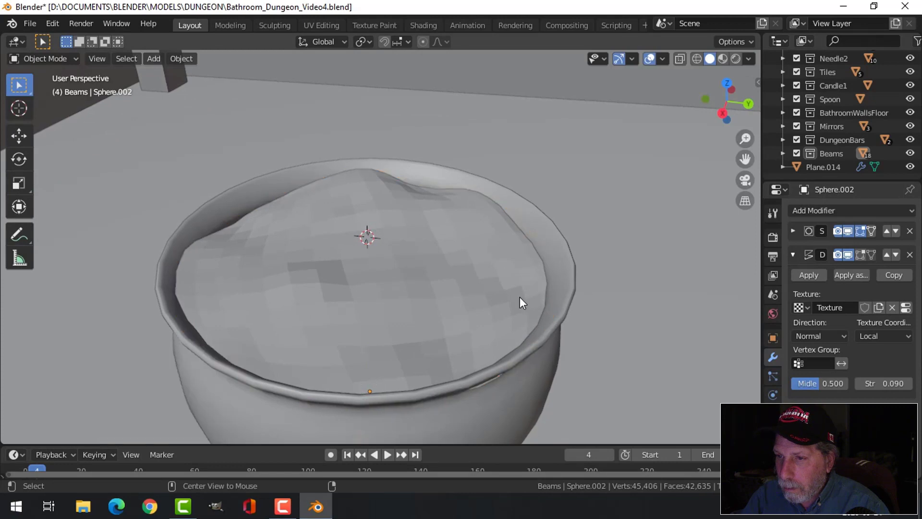
pyautogui.moveTo(520, 297); pyautogui.dragTo(428, 220, button='middle')
pyautogui.click(451, 277)
pyautogui.hotkey('alt', 'a')
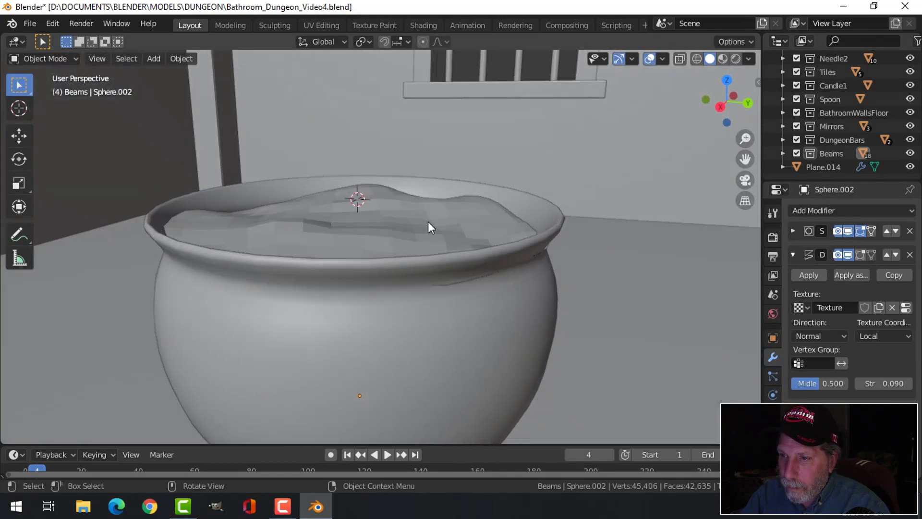
pyautogui.press('s')
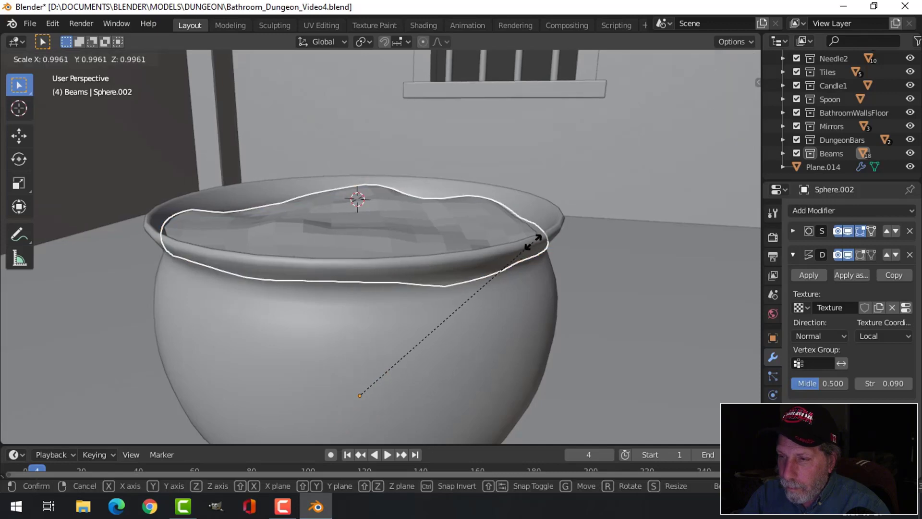
pyautogui.click(544, 244)
# Shade the contents surface smooth and set its Displace strength to 0.120.
pyautogui.moveTo(543, 244); pyautogui.dragTo(333, 234, button='middle')
pyautogui.click(426, 235)
pyautogui.rightClick(425, 234)
pyautogui.click(425, 234)
pyautogui.click(333, 234)
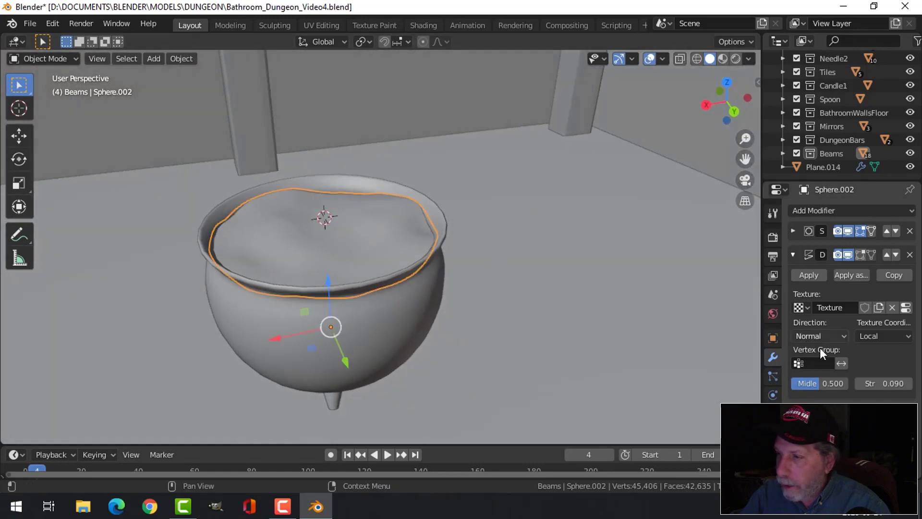
pyautogui.moveTo(884, 383); pyautogui.dragTo(885, 383)
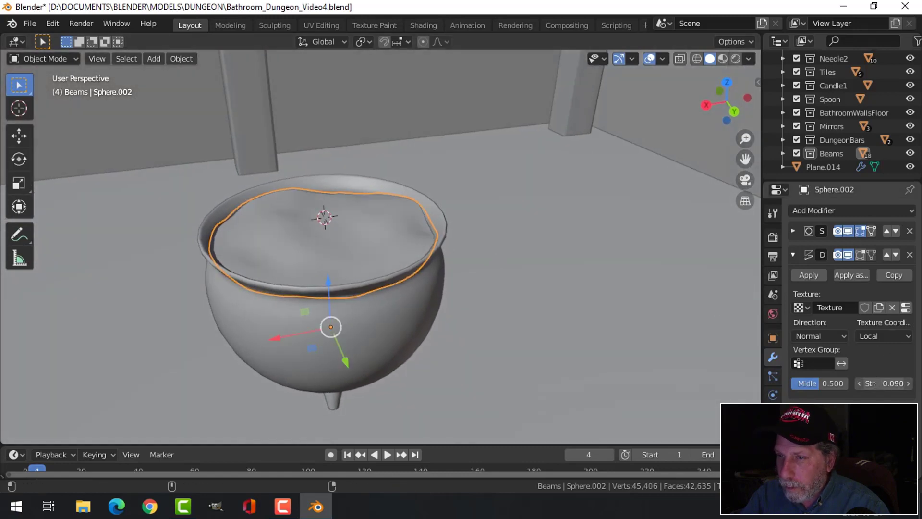
pyautogui.hotkey('alt', 'a')
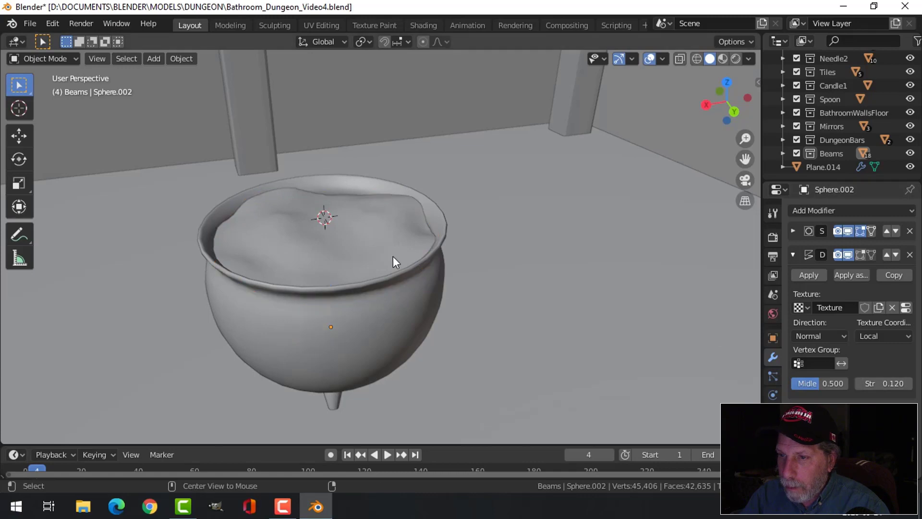
# Delete the stray object and add a torus at the pot's centre with 12 major and 6 minor segments.
pyautogui.moveTo(392, 255); pyautogui.dragTo(497, 286, button='middle')
pyautogui.press('Delete')
pyautogui.hotkey('shift', 'a')
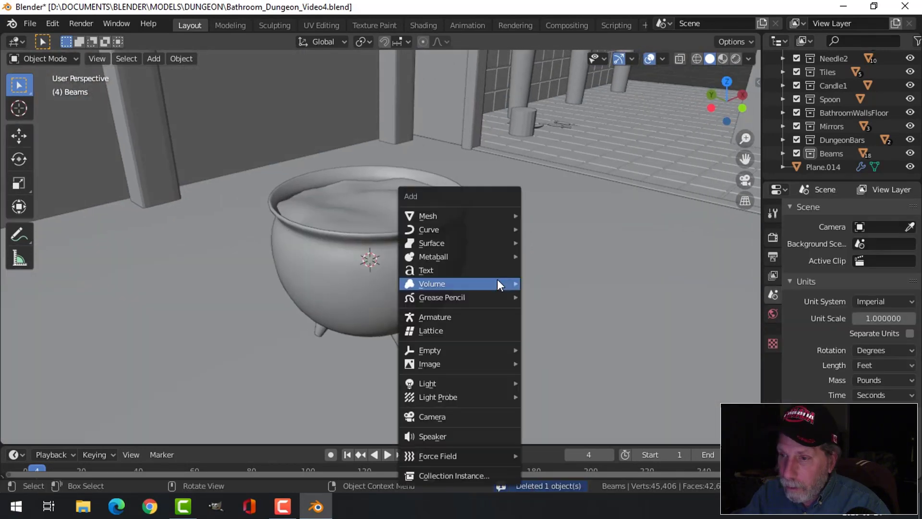
pyautogui.moveTo(444, 217)
pyautogui.click(566, 310)
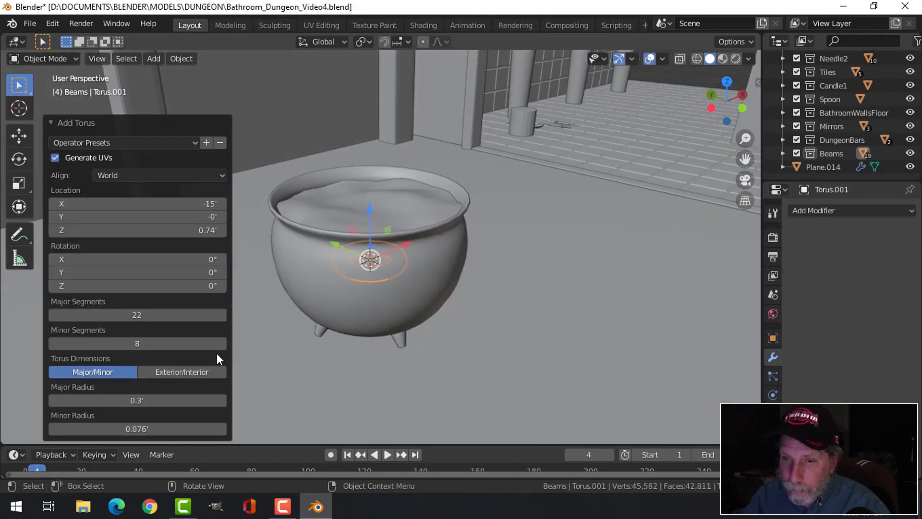
pyautogui.click(159, 317)
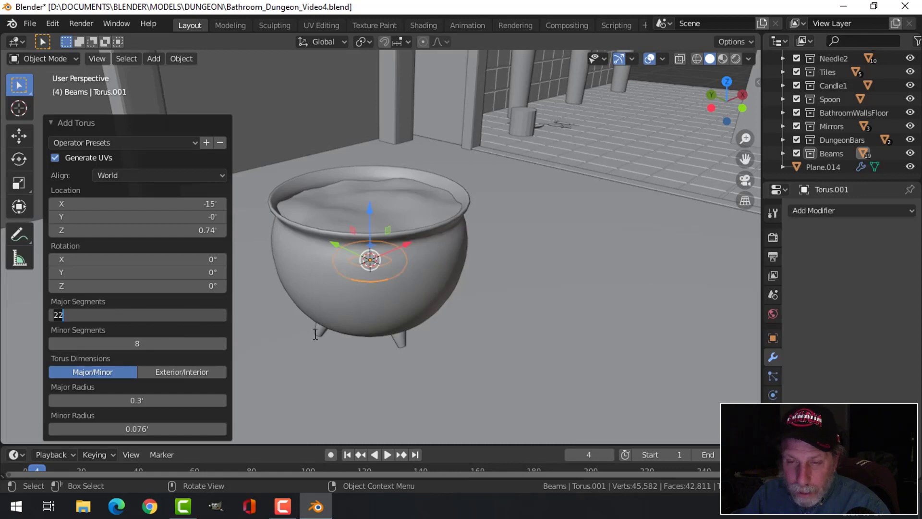
pyautogui.press('Tab')
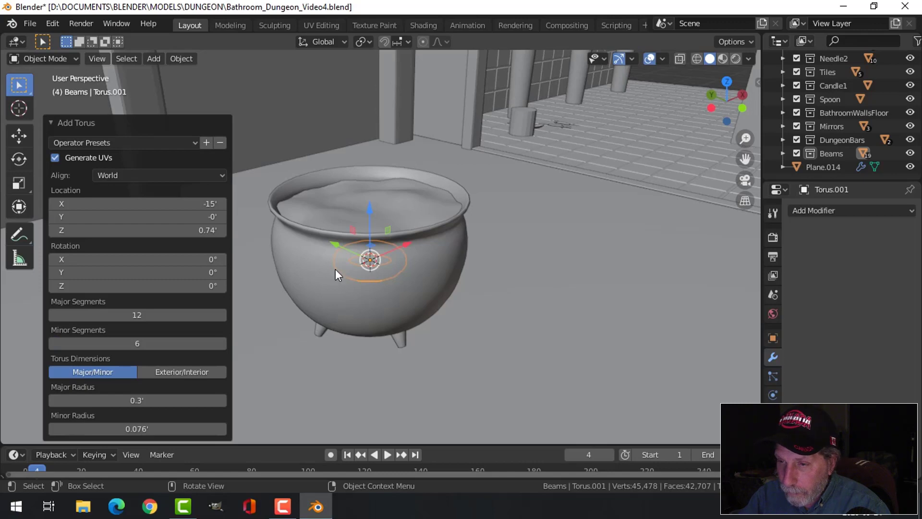
# Move the torus about 1.37' along negative Y to beside the pot and scale it down slightly in a wireframe top view.
pyautogui.moveTo(338, 246); pyautogui.dragTo(541, 301)
pyautogui.press('KP_7')
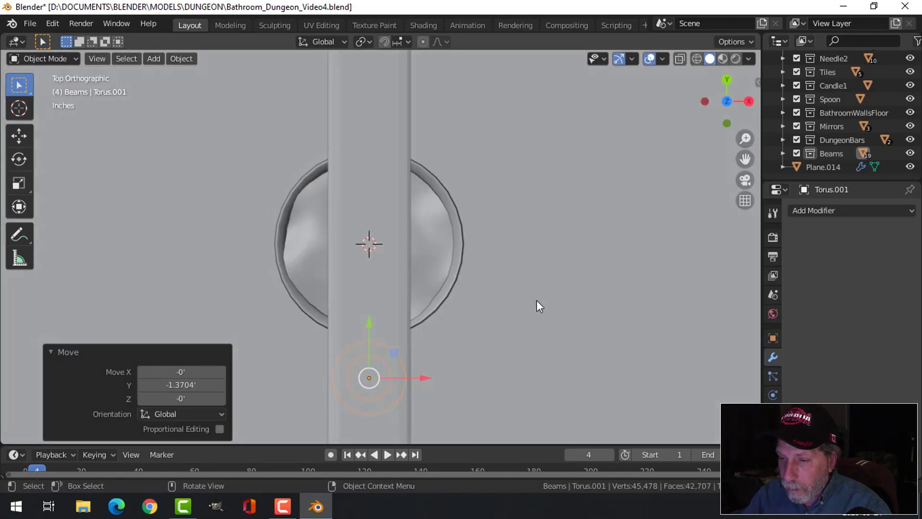
pyautogui.press('z')
pyautogui.click(499, 304)
pyautogui.keyDown('shift'); pyautogui.moveTo(484, 332); pyautogui.dragTo(480, 302, button='middle'); pyautogui.keyUp('shift')
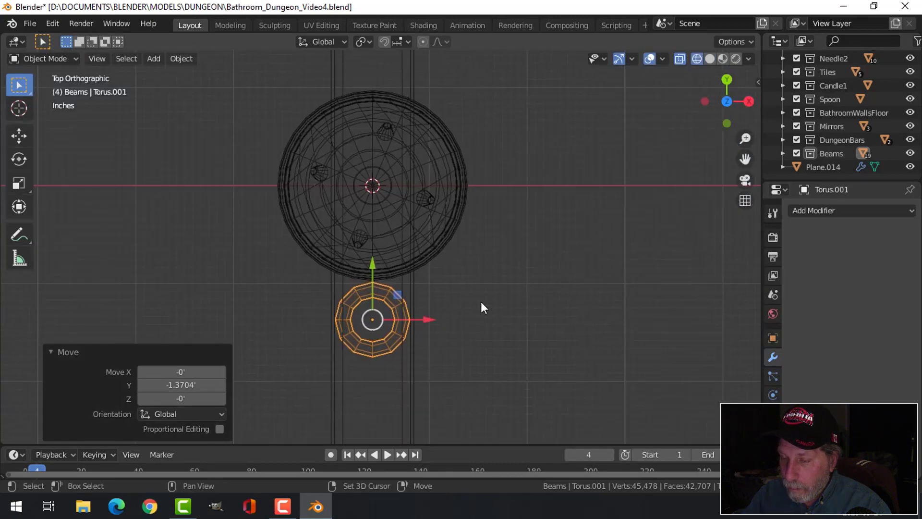
pyautogui.press('s')
pyautogui.click(498, 307)
# Delete the vertices of the torus's positive-X half, leaving a half ring.
pyautogui.press('Tab')
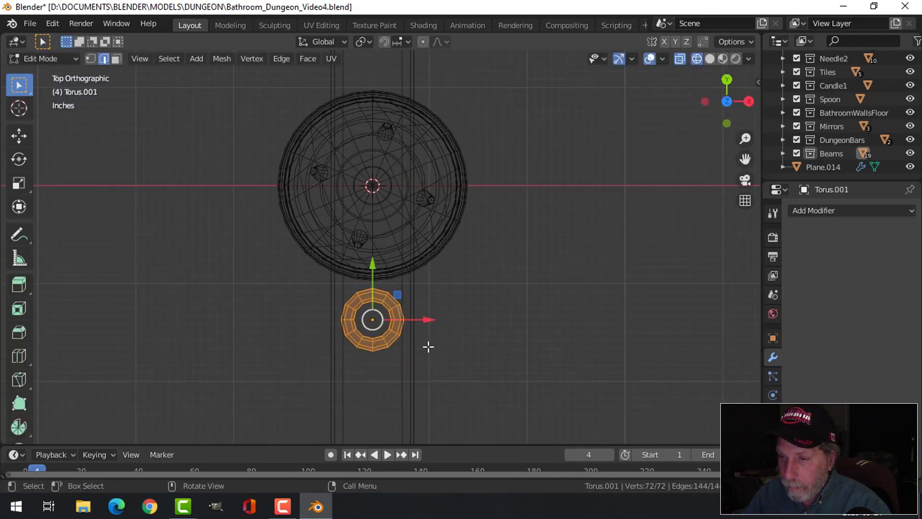
pyautogui.keyDown('shift'); pyautogui.moveTo(428, 345); pyautogui.dragTo(446, 299, button='middle'); pyautogui.keyUp('shift')
pyautogui.scroll(2, 461, 310)
pyautogui.click(484, 321)
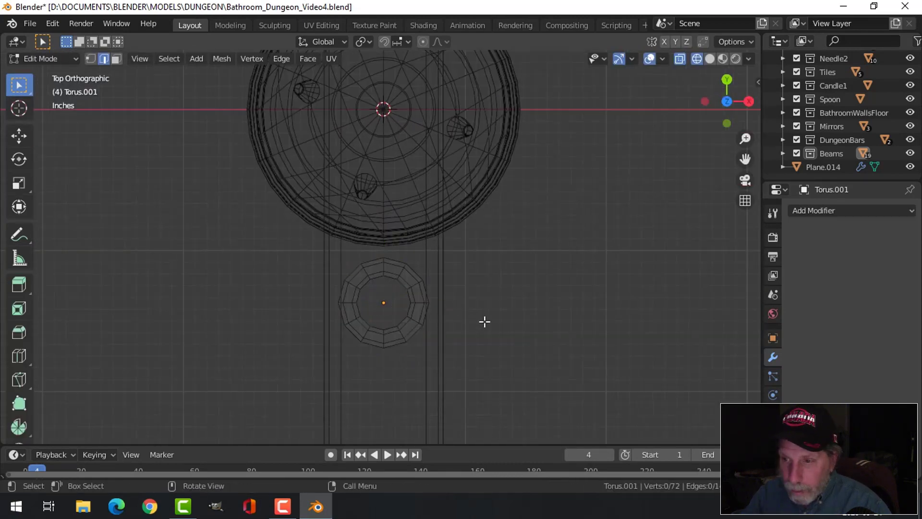
pyautogui.moveTo(477, 397); pyautogui.dragTo(393, 236)
pyautogui.press('x')
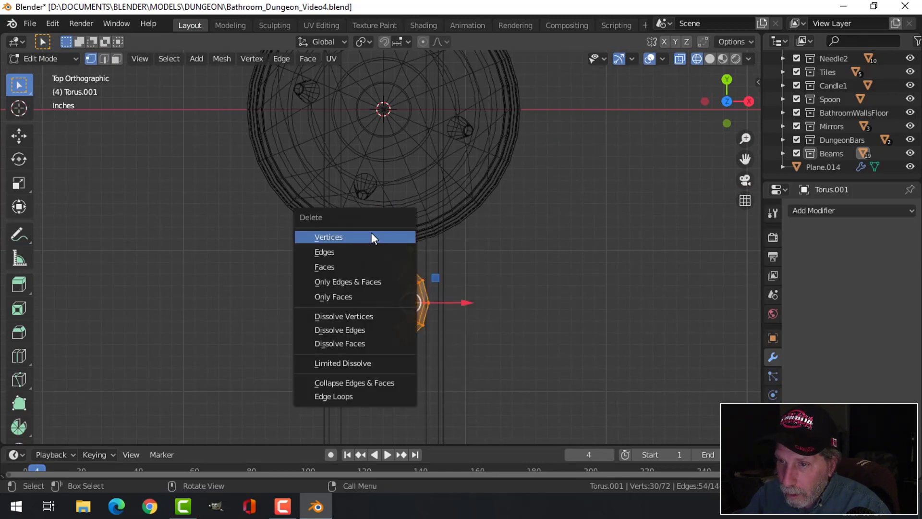
pyautogui.click(372, 237)
# Duplicate the half ring, rotate the copy 180° about Z, and move it about 0.55' along X so it faces the original.
pyautogui.hotkey('shift', 'd')
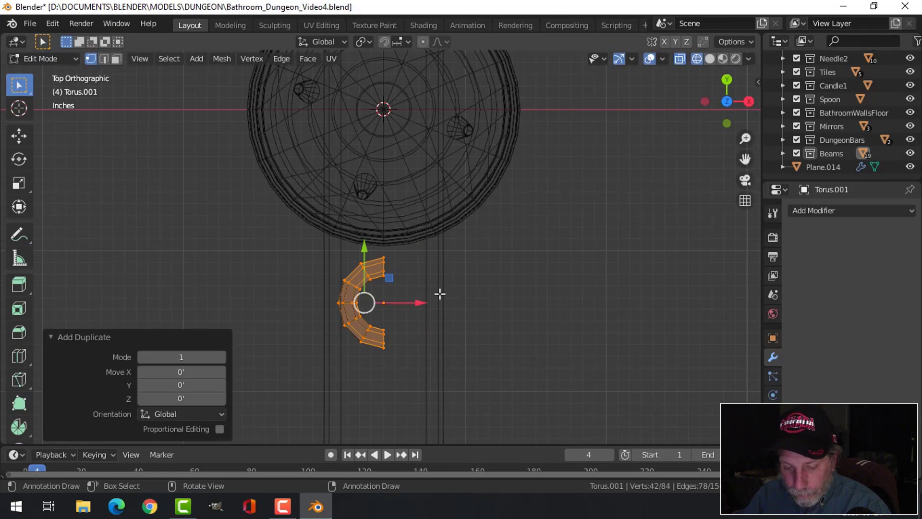
pyautogui.press('r')
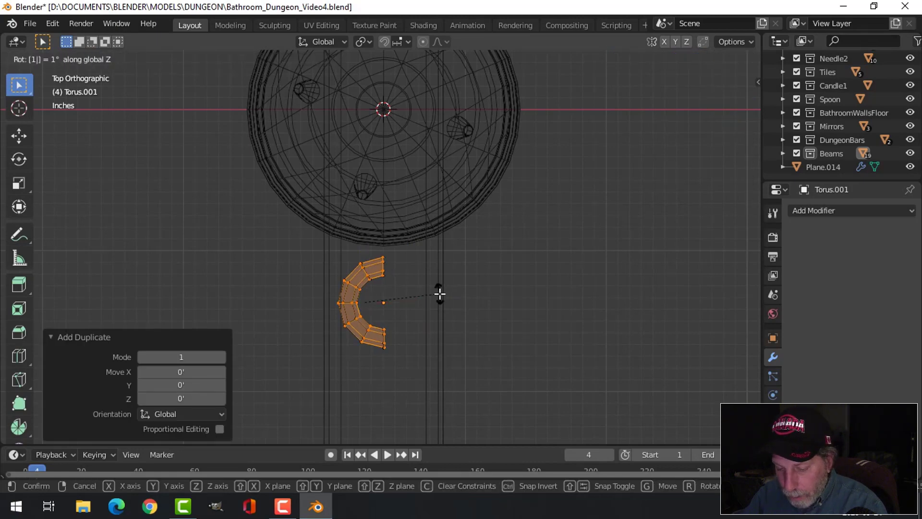
pyautogui.write('80')
pyautogui.press('Return')
pyautogui.press('g')
pyautogui.press('x')
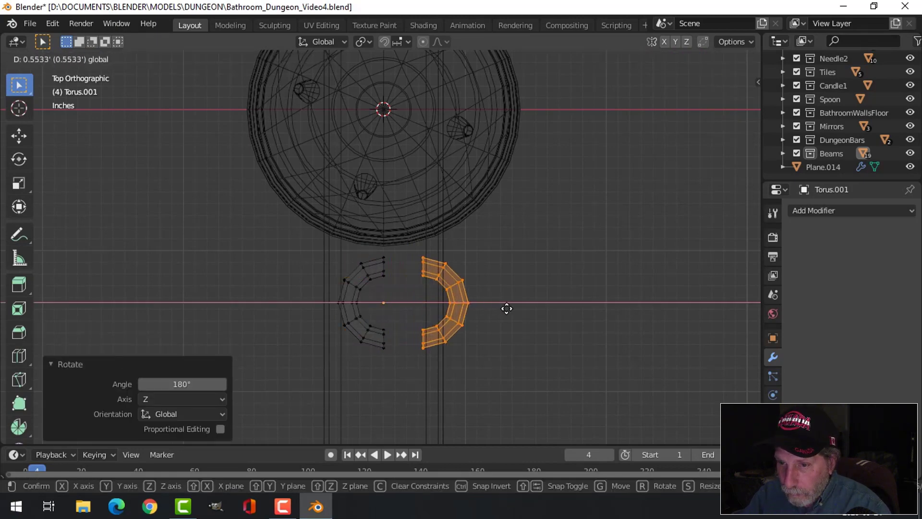
pyautogui.click(508, 308)
pyautogui.click(141, 354)
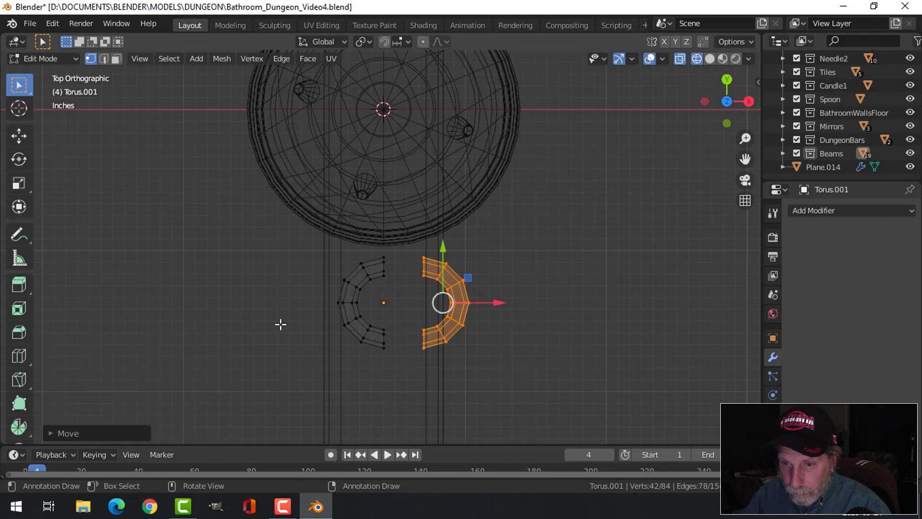
# Shift the duplicated half ring back along X, leaving only a narrow gap to the original half.
pyautogui.moveTo(644, 310)
pyautogui.mouseDown(button='middle')
pyautogui.moveTo(615, 319)
pyautogui.moveTo(644, 302)
pyautogui.mouseUp(button='middle')
pyautogui.press('n')
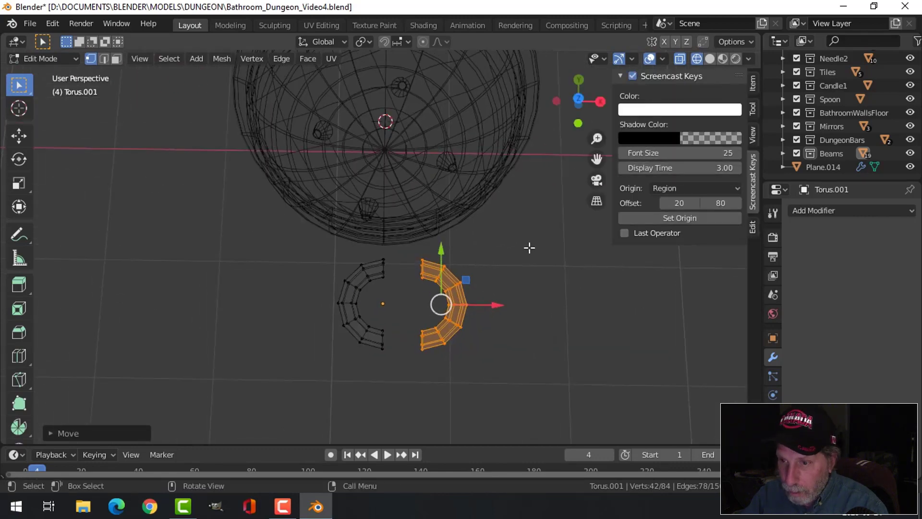
pyautogui.press('n')
pyautogui.keyDown('shift'); pyautogui.moveTo(514, 305); pyautogui.dragTo(477, 294, button='middle'); pyautogui.keyUp('shift')
pyautogui.moveTo(477, 294); pyautogui.dragTo(445, 299)
pyautogui.keyDown('shift'); pyautogui.moveTo(445, 299); pyautogui.dragTo(417, 281, button='middle'); pyautogui.keyUp('shift')
# Select the facing open ends of both half rings on the side nearer the pot and join them with Bridge Edge Loops.
pyautogui.hotkey('alt', 'a')
pyautogui.press('b')
pyautogui.moveTo(363, 227); pyautogui.dragTo(407, 270)
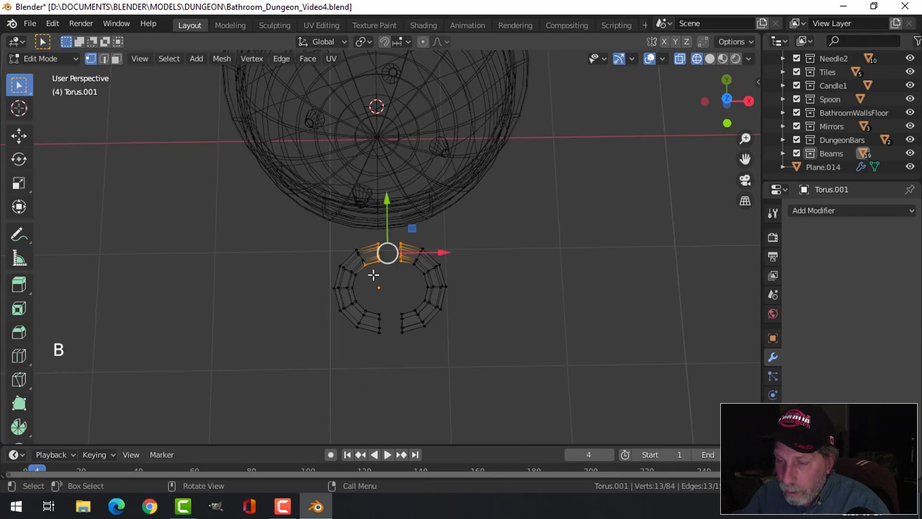
pyautogui.hotkey('alt', 'a')
pyautogui.press('b')
pyautogui.moveTo(374, 233); pyautogui.dragTo(403, 268)
pyautogui.hotkey('ctrl', 'e')
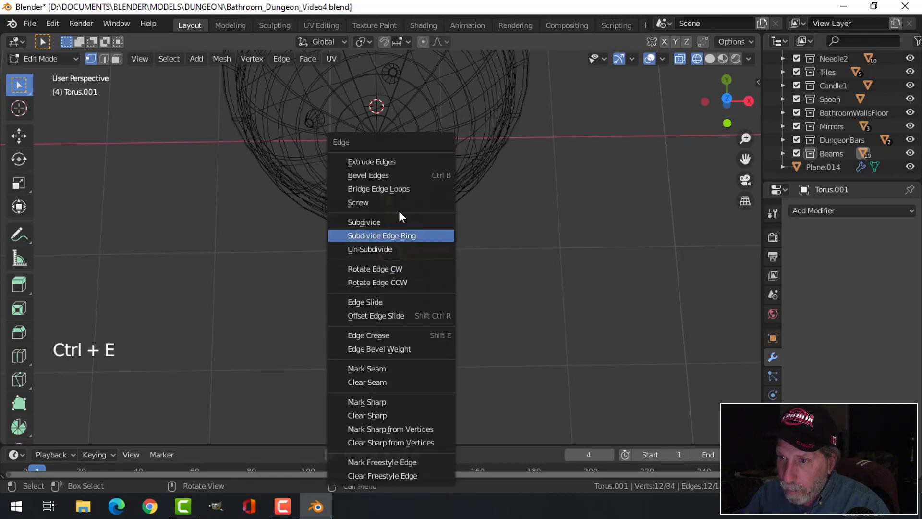
pyautogui.click(401, 189)
# Bridge the open edge loops at the side farther from the pot, closing the oval ring, and return to Object Mode.
pyautogui.hotkey('alt', 'a')
pyautogui.press('b')
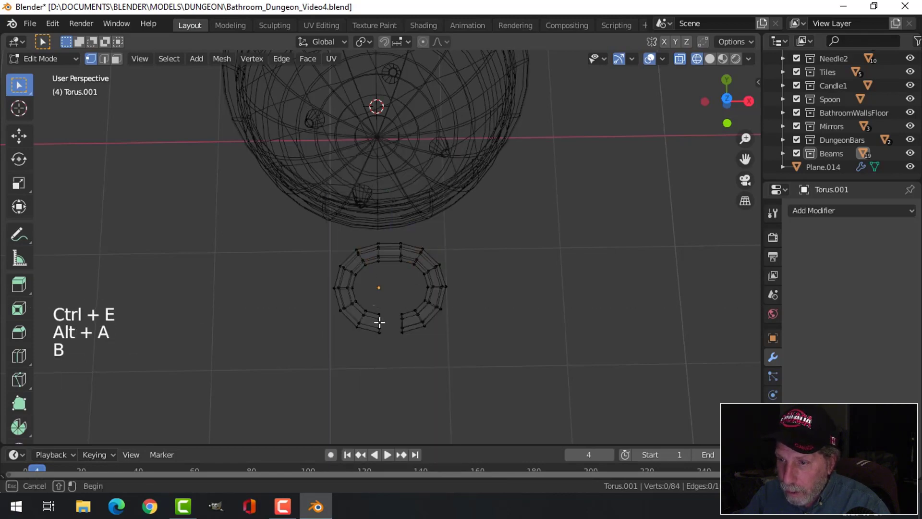
pyautogui.moveTo(407, 337); pyautogui.dragTo(408, 337)
pyautogui.hotkey('ctrl', 'e')
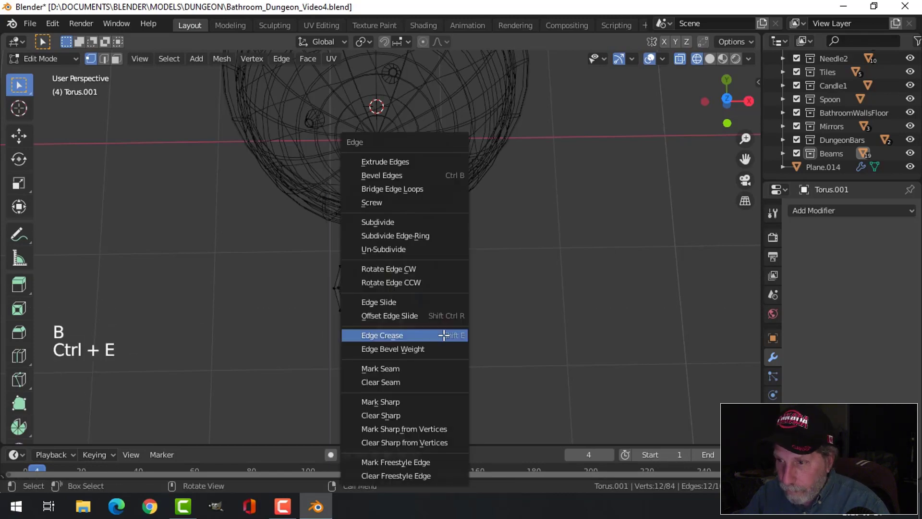
pyautogui.click(403, 189)
pyautogui.hotkey('alt', 'a')
pyautogui.press('Tab')
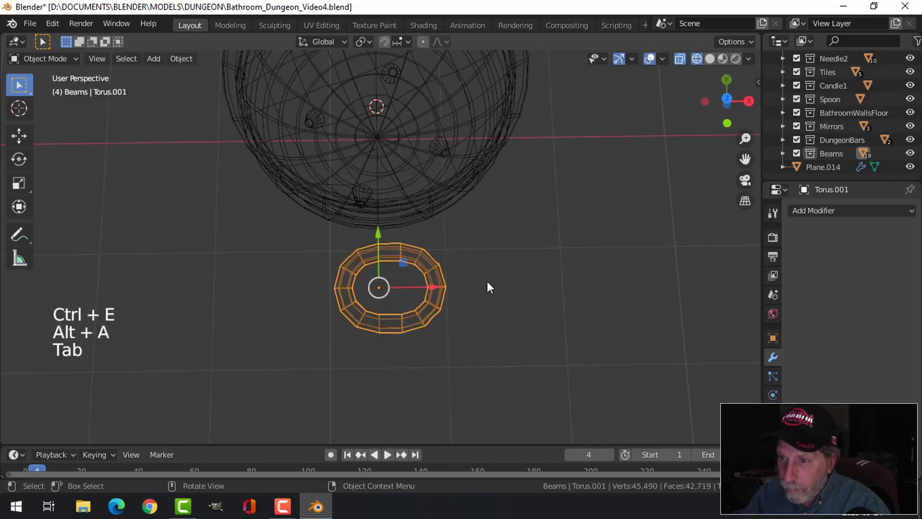
# Switch the viewport to solid shading and scale the oval ring down slightly.
pyautogui.moveTo(477, 292); pyautogui.dragTo(500, 268, button='middle')
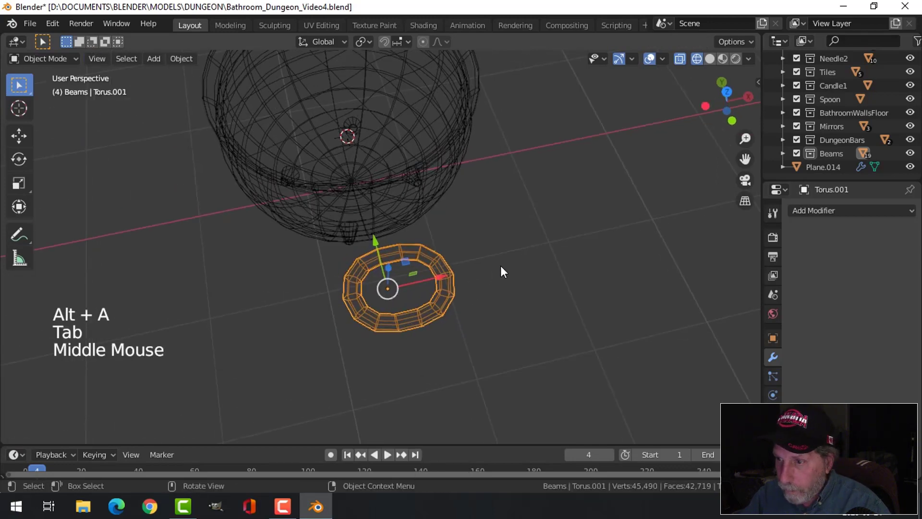
pyautogui.press('z')
pyautogui.click(603, 267)
pyautogui.moveTo(603, 266)
pyautogui.mouseDown(button='middle')
pyautogui.moveTo(483, 283)
pyautogui.moveTo(478, 301)
pyautogui.moveTo(477, 283)
pyautogui.mouseUp(button='middle')
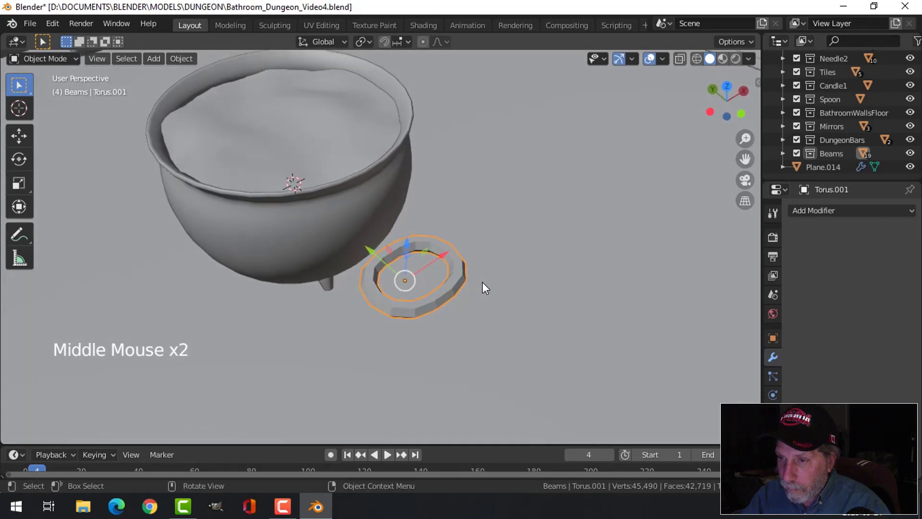
pyautogui.press('s')
pyautogui.click(463, 283)
# Add a level 1 subdivision to the ring and shade it smooth.
pyautogui.hotkey('ctrl', '1')
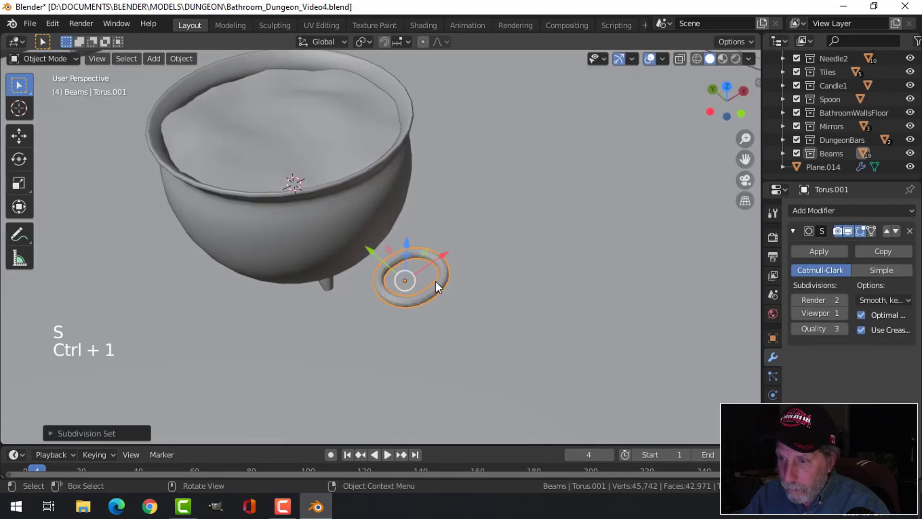
pyautogui.rightClick(436, 281)
pyautogui.click(409, 249)
pyautogui.hotkey('alt', 'a')
# Scale the ring's whole mesh to about 0.88 along X.
pyautogui.moveTo(409, 249); pyautogui.dragTo(526, 294, button='middle')
pyautogui.scroll(2, 433, 255)
pyautogui.click(449, 267)
pyautogui.press('Tab')
pyautogui.press('a')
pyautogui.press('s')
pyautogui.press('x')
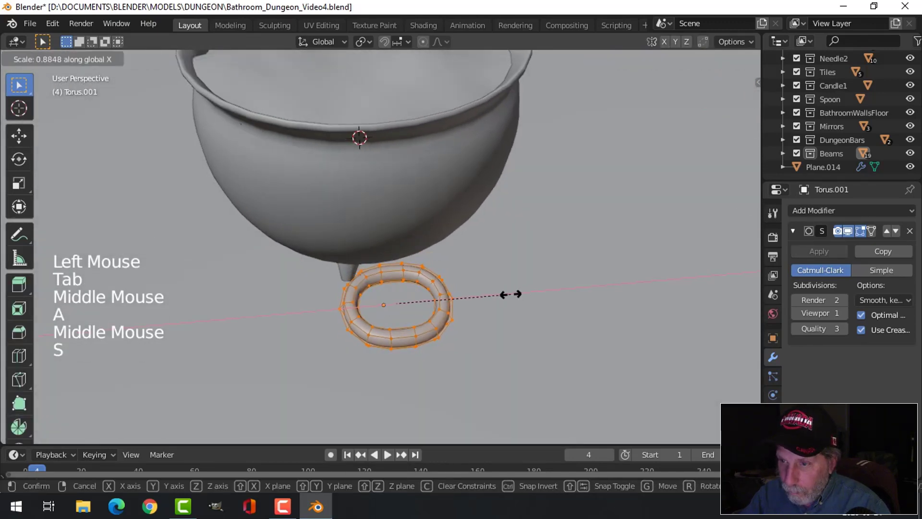
pyautogui.click(508, 289)
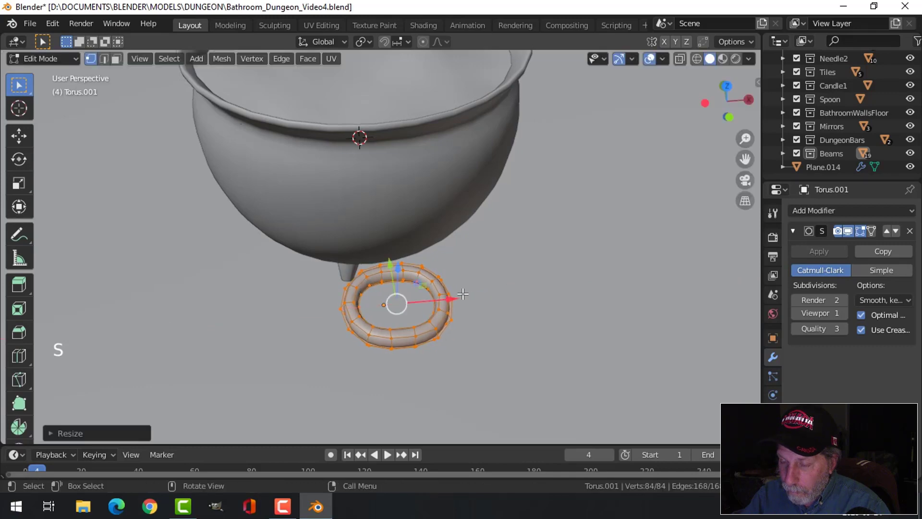
# Select the ring's inner edge loop in edge mode and grow the selection to the adjacent loops.
pyautogui.moveTo(459, 295)
pyautogui.mouseDown(button='middle')
pyautogui.moveTo(473, 268)
pyautogui.moveTo(499, 274)
pyautogui.moveTo(445, 287)
pyautogui.mouseUp(button='middle')
pyautogui.scroll(2, 473, 267)
pyautogui.hotkey('alt', 'a')
pyautogui.press('2')
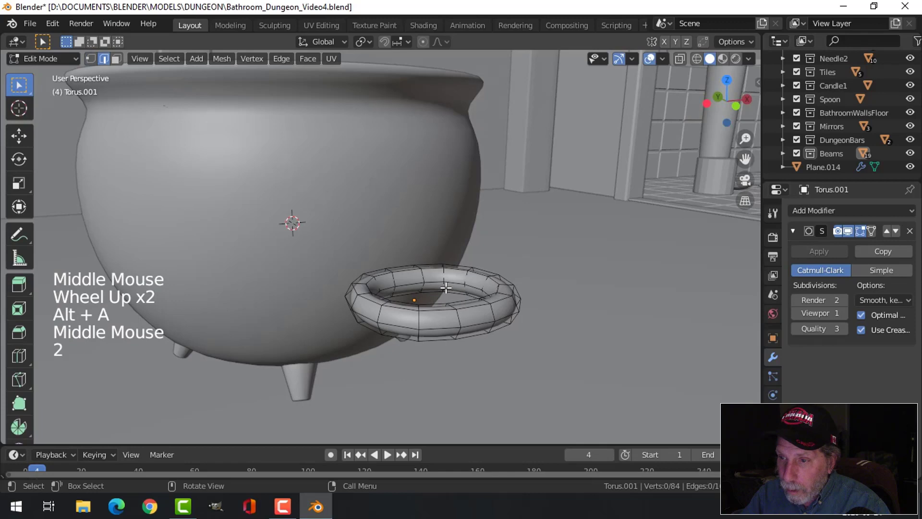
pyautogui.keyDown('alt'); pyautogui.keyDown('shift'); pyautogui.click(414, 283); pyautogui.keyUp('shift'); pyautogui.keyUp('alt')
pyautogui.press('ctrl+KP_Add')
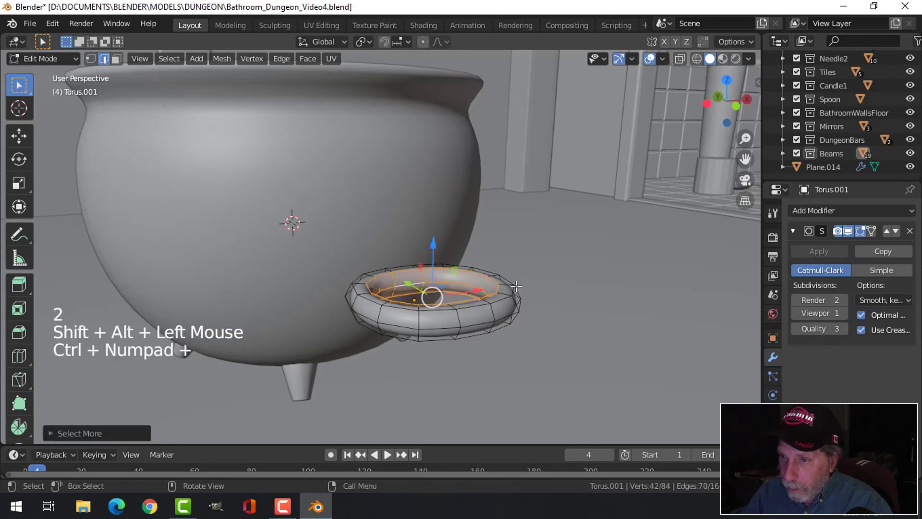
pyautogui.scroll(-2, 516, 286)
pyautogui.moveTo(494, 274); pyautogui.dragTo(517, 307, button='middle')
pyautogui.hotkey('alt', 'space')
pyautogui.hotkey('alt', 's')
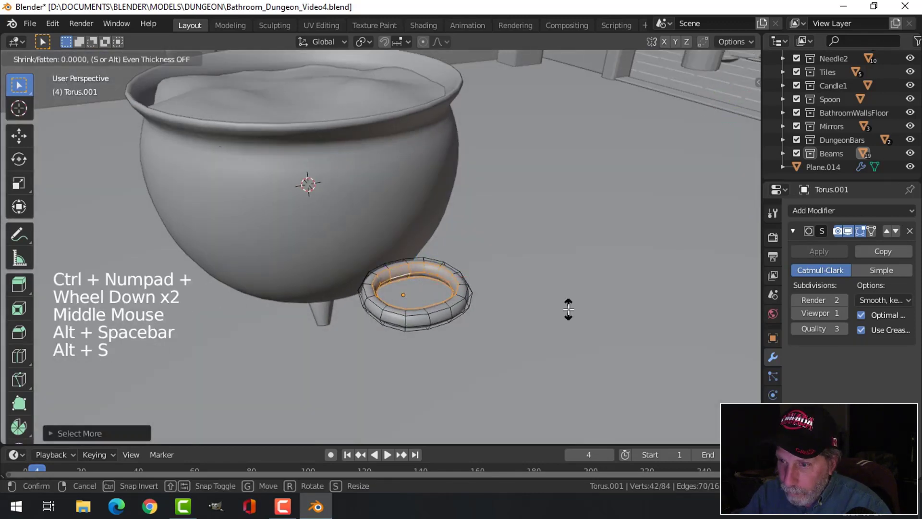
pyautogui.click(548, 304)
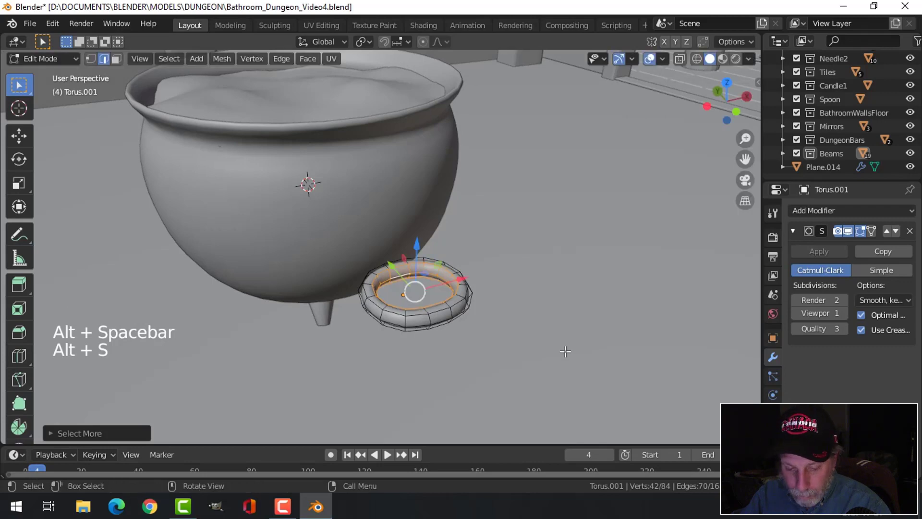
pyautogui.hotkey('alt', 's')
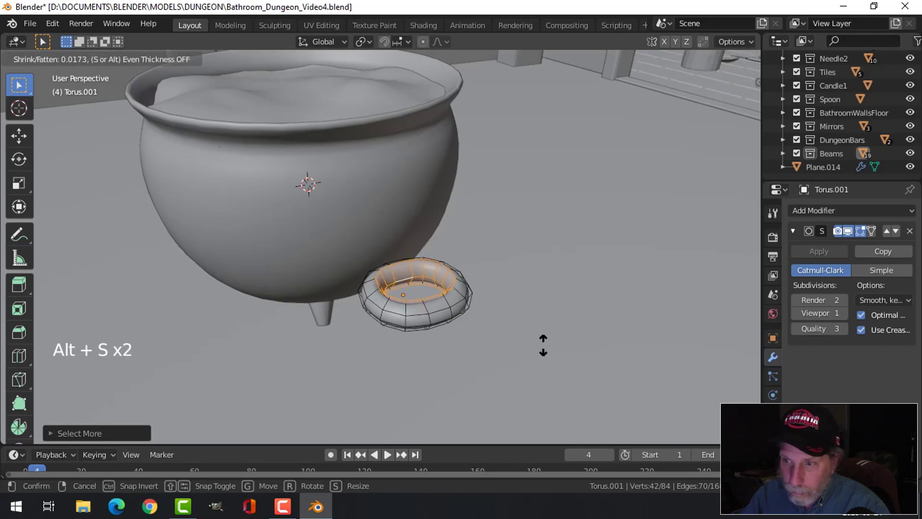
pyautogui.moveTo(543, 345); pyautogui.dragTo(413, 155, button='middle')
# Scale the selected inner loops inward to narrow the ring's opening.
pyautogui.moveTo(476, 249); pyautogui.dragTo(495, 266, button='middle')
pyautogui.press('s')
pyautogui.click(386, 258)
# Select the upper and lower outer edge loops of the ring and scale them inward slightly.
pyautogui.hotkey('alt', 'a')
pyautogui.keyDown('alt'); pyautogui.keyDown('shift'); pyautogui.click(412, 323); pyautogui.keyUp('shift'); pyautogui.keyUp('alt')
pyautogui.scroll(2, 476, 247)
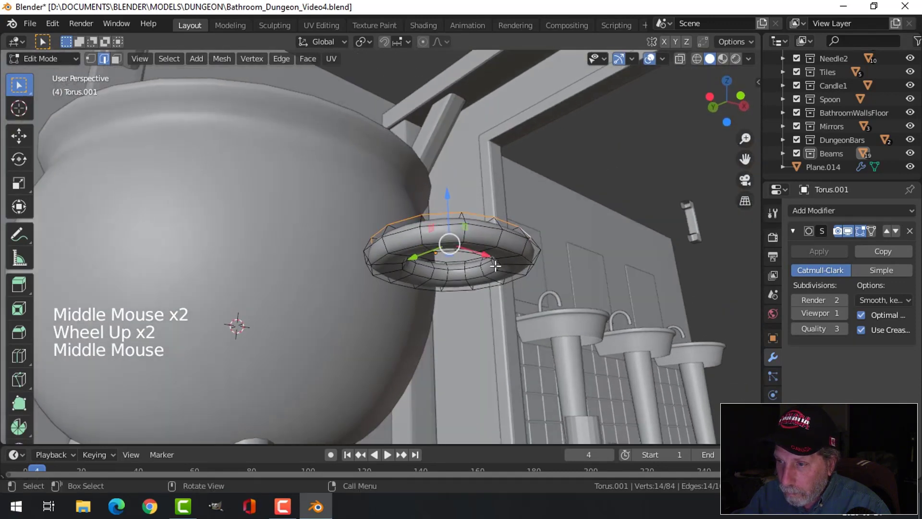
pyautogui.keyDown('alt'); pyautogui.keyDown('shift'); pyautogui.click(401, 259); pyautogui.keyUp('shift'); pyautogui.keyUp('alt')
pyautogui.moveTo(401, 259); pyautogui.dragTo(568, 323, button='middle')
pyautogui.press('s')
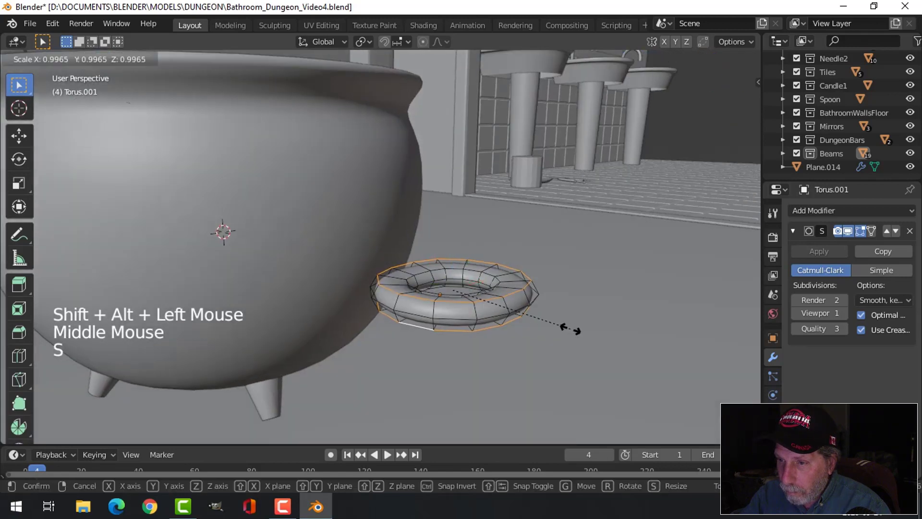
pyautogui.click(559, 330)
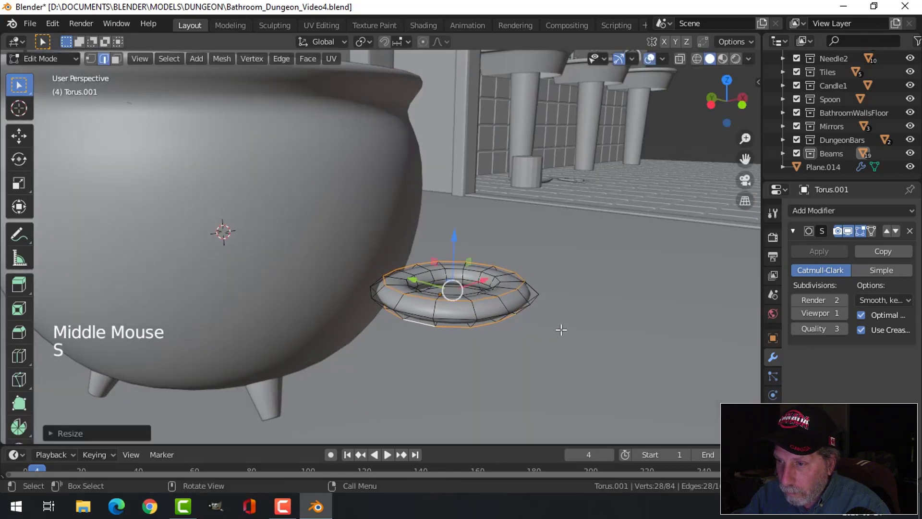
# Scale the ring's outermost edge loop inward slightly to round the profile, and return to Object Mode.
pyautogui.hotkey('alt', 'a')
pyautogui.keyDown('alt'); pyautogui.keyDown('shift'); pyautogui.click(534, 297); pyautogui.keyUp('shift'); pyautogui.keyUp('alt')
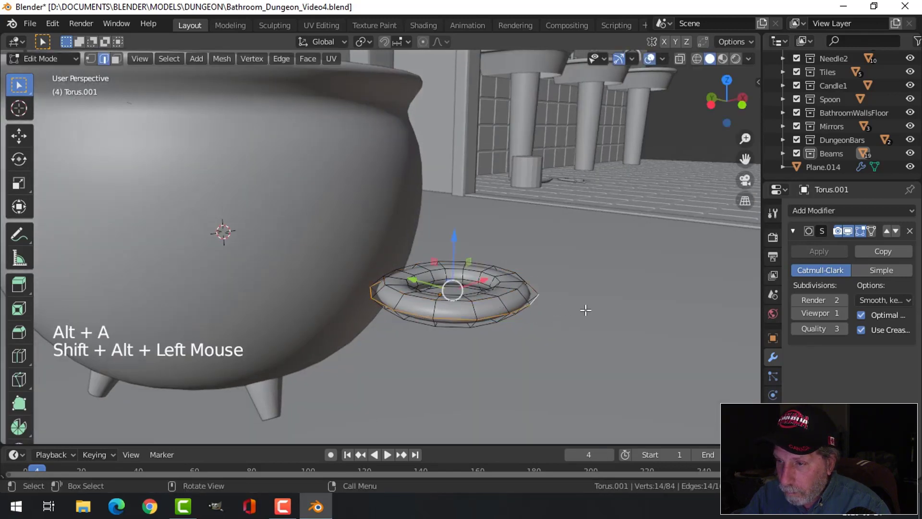
pyautogui.press('s')
pyautogui.click(570, 309)
pyautogui.hotkey('alt', 'a')
pyautogui.press('Tab')
pyautogui.hotkey('alt', 'a')
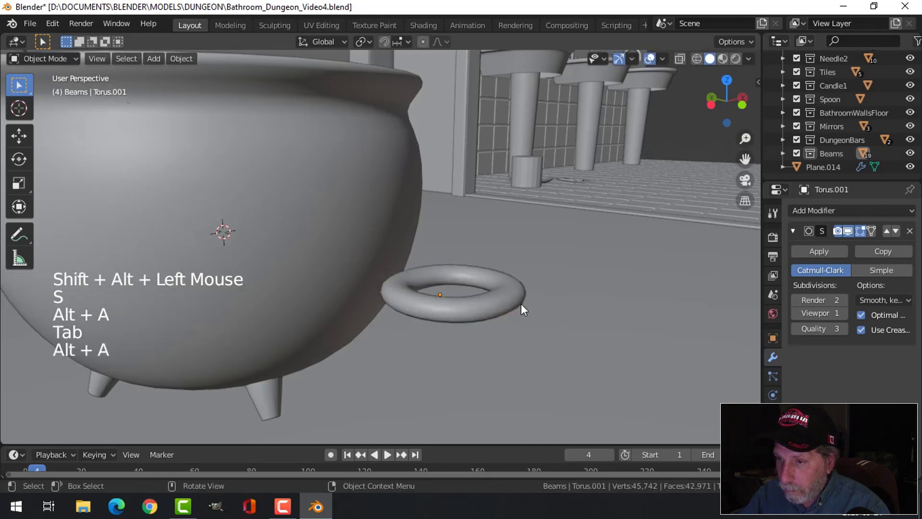
# Select the ring's entire mesh in Edit Mode and rotate it 90° about X to stand upright.
pyautogui.moveTo(520, 304); pyautogui.dragTo(493, 306, button='middle')
pyautogui.click(518, 299)
pyautogui.scroll(-2, 522, 312)
pyautogui.press('Tab')
pyautogui.press('a')
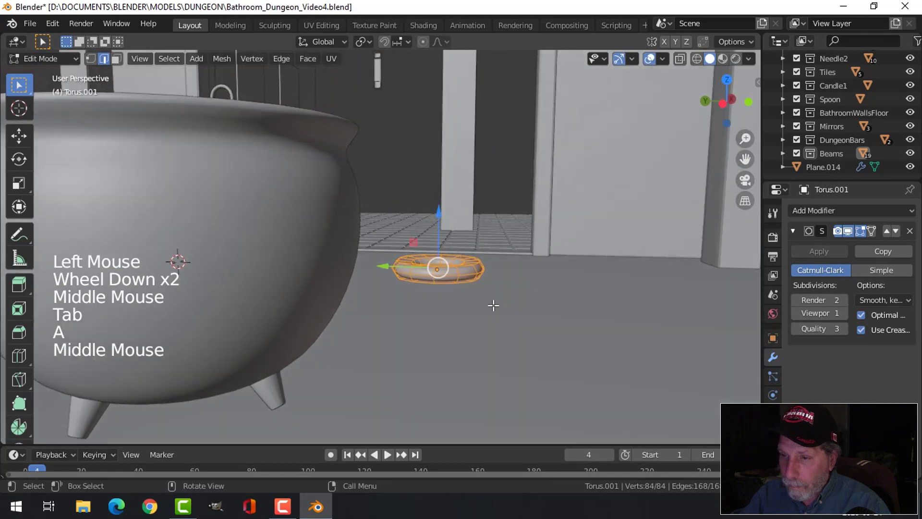
pyautogui.write('rx90')
pyautogui.press('Return')
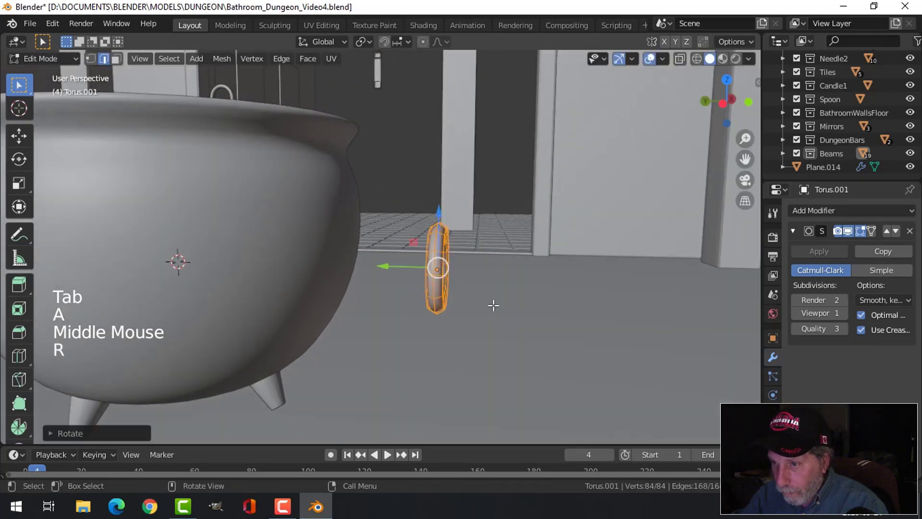
# Move the upright ring along Y and up Z until it rests against the pot's side, and leave Edit Mode.
pyautogui.moveTo(395, 265); pyautogui.dragTo(307, 263)
pyautogui.middleClick(426, 262)
pyautogui.moveTo(426, 263); pyautogui.dragTo(379, 230, button='middle')
pyautogui.moveTo(366, 215); pyautogui.dragTo(371, 189)
pyautogui.moveTo(327, 235); pyautogui.dragTo(330, 231, button='middle')
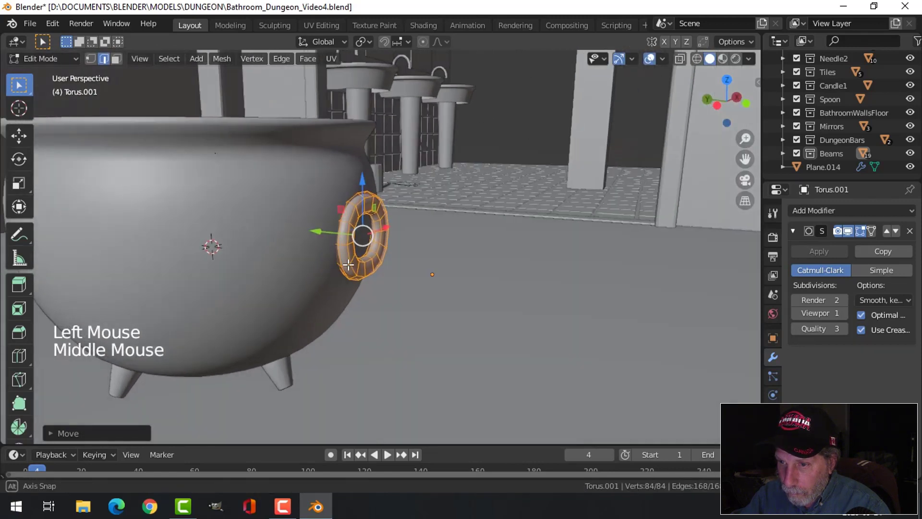
pyautogui.moveTo(320, 234); pyautogui.dragTo(323, 235)
pyautogui.hotkey('alt', 'a')
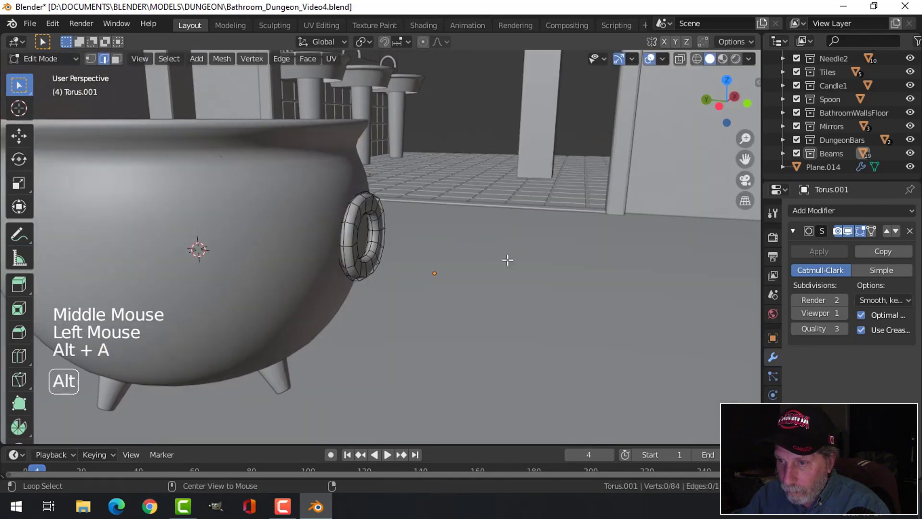
pyautogui.press('Tab')
pyautogui.moveTo(322, 235); pyautogui.dragTo(459, 286, button='middle')
pyautogui.hotkey('alt', 'a')
pyautogui.scroll(-3, 419, 271)
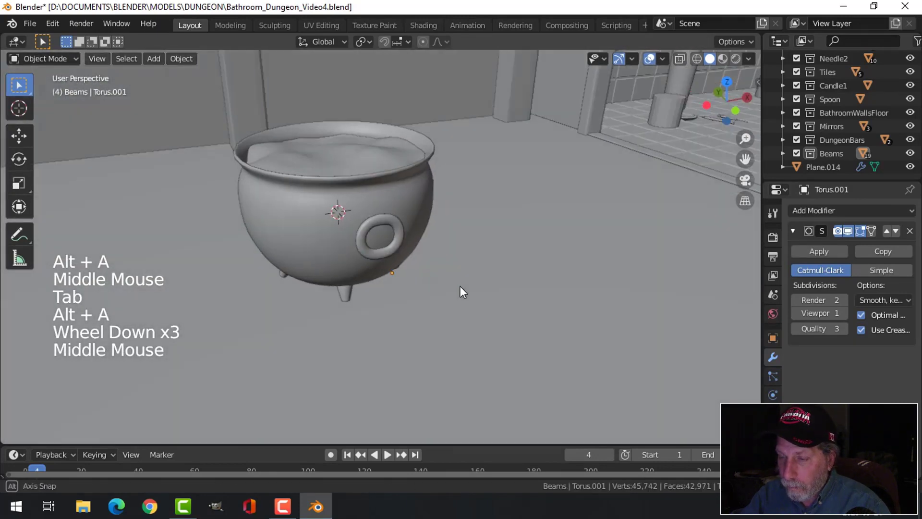
# Add an edge loop around the ring's front face near the opening and shift it slightly outward from the pot.
pyautogui.scroll(2, 370, 272)
pyautogui.moveTo(370, 273); pyautogui.dragTo(433, 275, button='middle')
pyautogui.scroll(3, 387, 247)
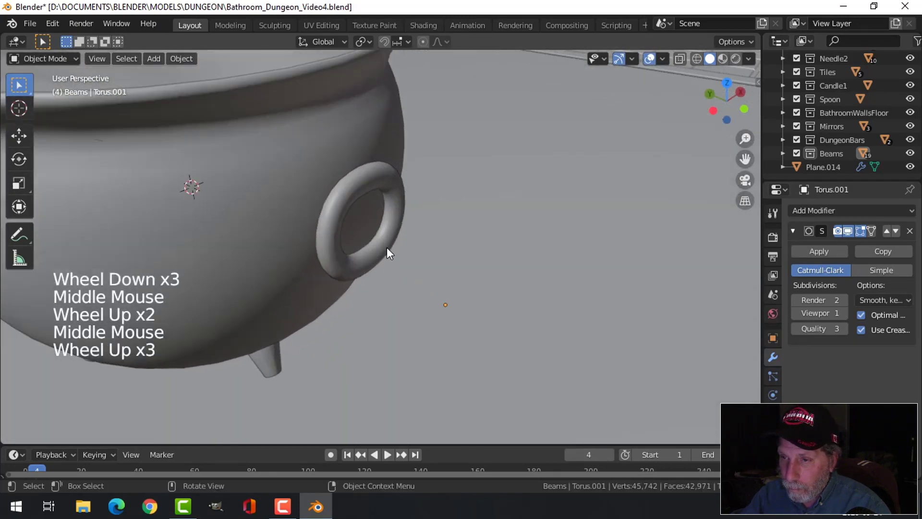
pyautogui.click(369, 185)
pyautogui.moveTo(369, 184); pyautogui.dragTo(398, 283, button='middle')
pyautogui.press('Tab')
pyautogui.scroll(3, 396, 281)
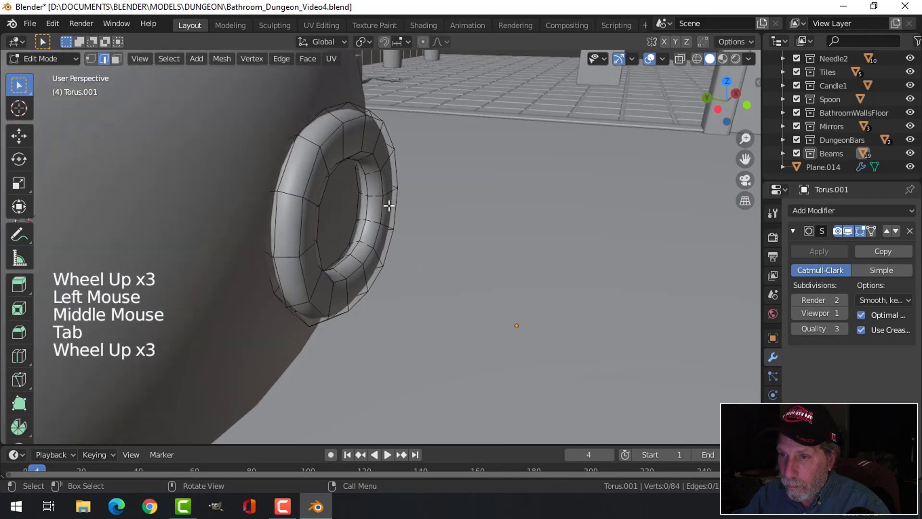
pyautogui.moveTo(358, 164); pyautogui.dragTo(346, 144, button='middle')
pyautogui.hotkey('ctrl', 'r')
pyautogui.click(346, 140)
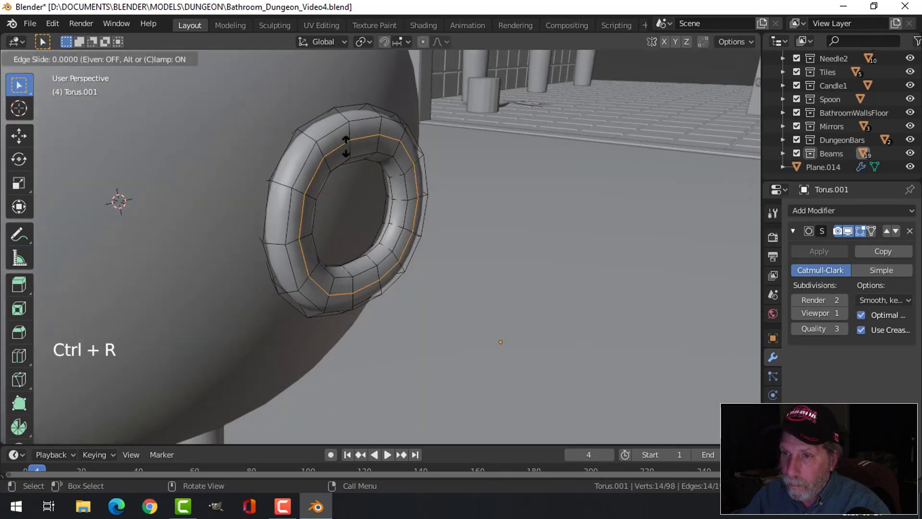
pyautogui.click(382, 140)
pyautogui.moveTo(331, 207); pyautogui.dragTo(338, 211)
pyautogui.hotkey('alt', 'a')
pyautogui.press('Tab')
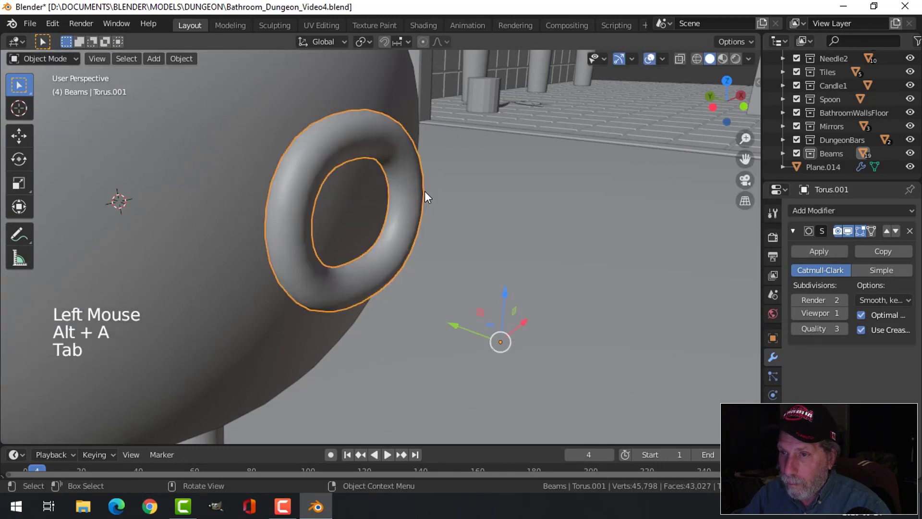
# In Edit Mode, select the face band around the ring's top centre and grow the selection twice across the neighbouring segments.
pyautogui.hotkey('alt', 'a')
pyautogui.scroll(-4, 432, 192)
pyautogui.moveTo(442, 196); pyautogui.dragTo(362, 188, button='middle')
pyautogui.click(362, 189)
pyautogui.press('Tab')
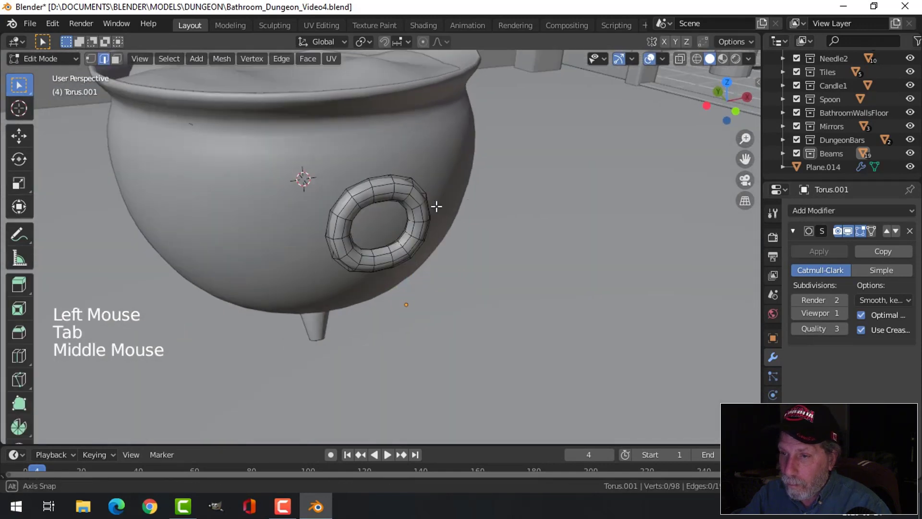
pyautogui.scroll(1, 449, 199)
pyautogui.moveTo(437, 206); pyautogui.dragTo(459, 188, button='middle')
pyautogui.hotkey('alt', 'a')
pyautogui.scroll(1, 459, 188)
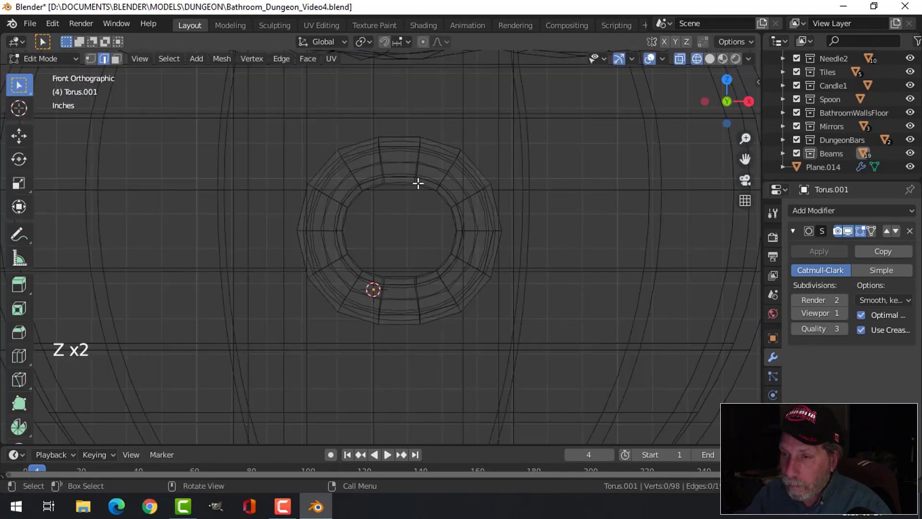
pyautogui.scroll(1, 420, 177)
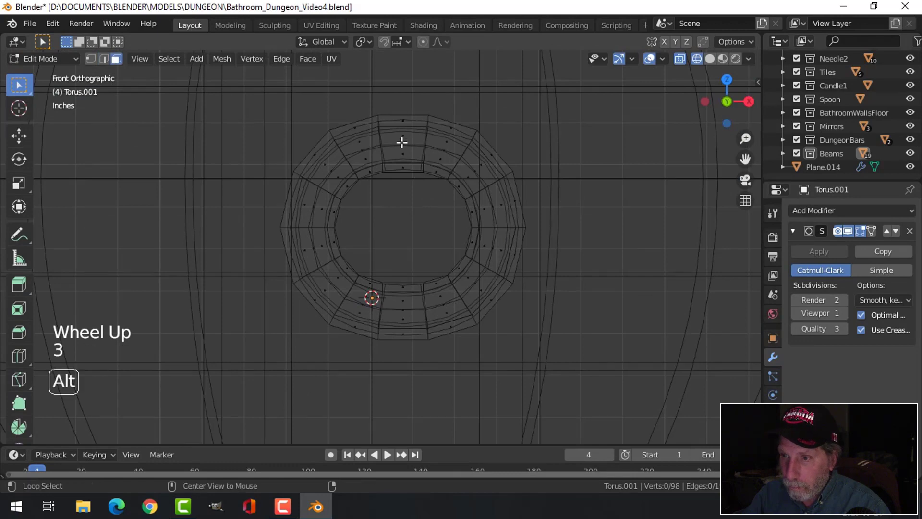
pyautogui.keyDown('alt'); pyautogui.keyDown('shift'); pyautogui.click(402, 142); pyautogui.keyUp('shift'); pyautogui.keyUp('alt')
pyautogui.press('ctrl+KP_Add')
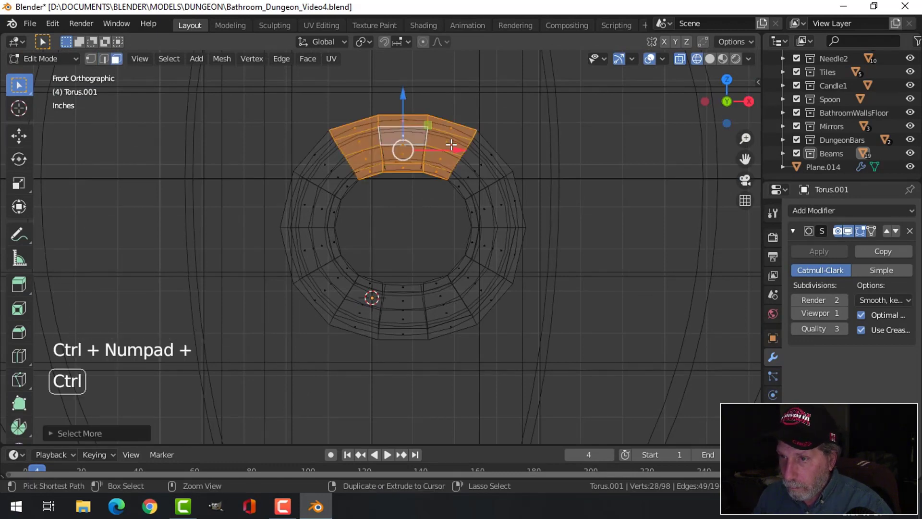
pyautogui.press('ctrl+KP_Add')
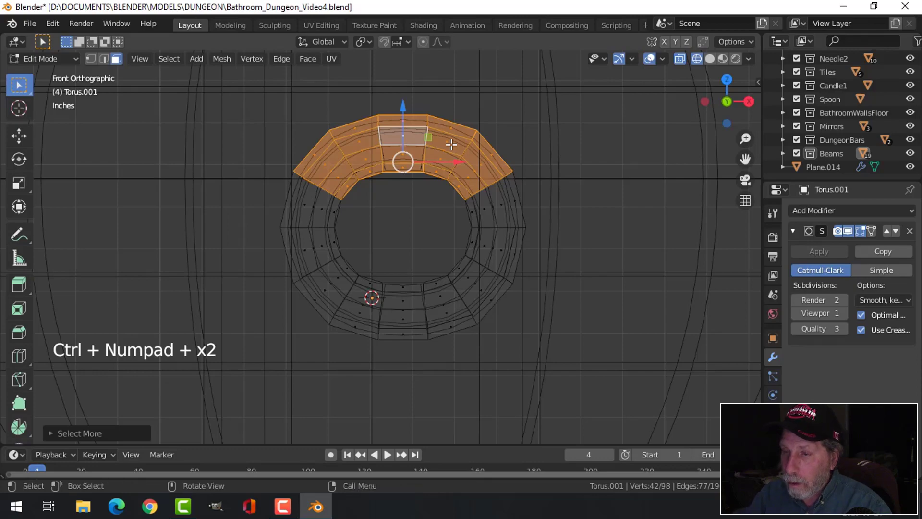
# Reduce the selection to the ring's top three segments, extrude them in place and fatten them outward into a thicker collar.
pyautogui.scroll(-2, 451, 144)
pyautogui.moveTo(451, 144)
pyautogui.mouseDown(button='middle')
pyautogui.moveTo(535, 199)
pyautogui.moveTo(557, 192)
pyautogui.mouseUp(button='middle')
pyautogui.press('z')
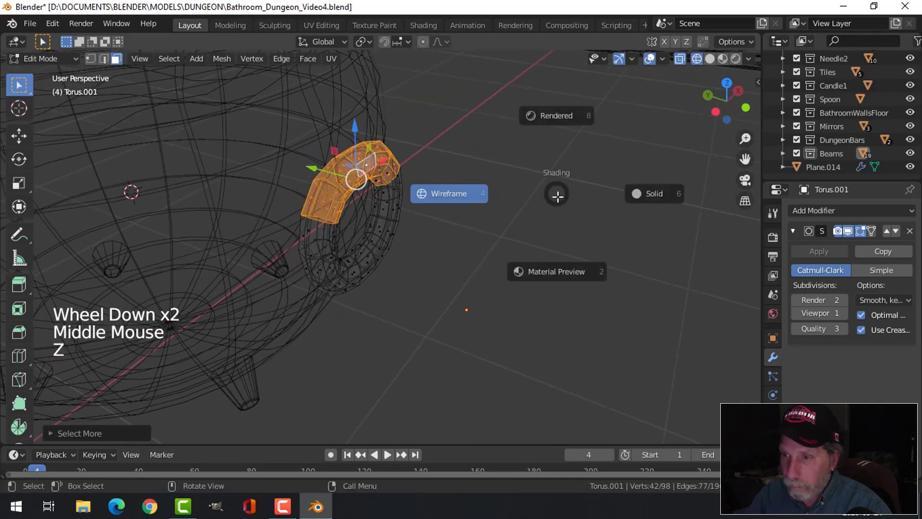
pyautogui.press('z')
pyautogui.moveTo(417, 197)
pyautogui.mouseDown(button='middle')
pyautogui.moveTo(434, 194)
pyautogui.moveTo(365, 204)
pyautogui.moveTo(375, 187)
pyautogui.moveTo(494, 221)
pyautogui.moveTo(428, 220)
pyautogui.mouseUp(button='middle')
pyautogui.keyDown('alt'); pyautogui.keyDown('shift'); pyautogui.click(354, 189); pyautogui.keyUp('shift'); pyautogui.keyUp('alt')
pyautogui.press('e')
pyautogui.hotkey('alt', 's')
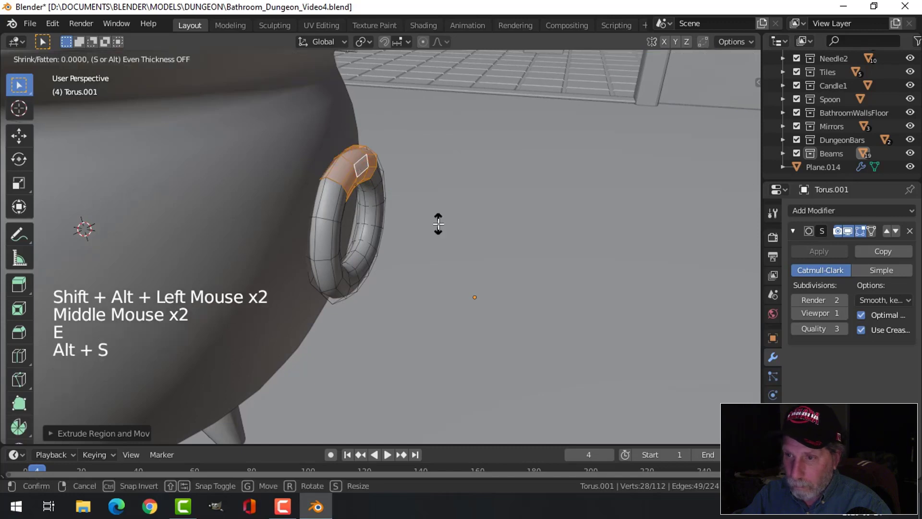
pyautogui.click(389, 149)
# Add an edge loop close to each end of the thick collar to sharpen its ends, and return to Object Mode.
pyautogui.moveTo(370, 154); pyautogui.dragTo(366, 192, button='middle')
pyautogui.keyDown('ctrl'); pyautogui.scroll(2, 358, 141); pyautogui.keyUp('ctrl')
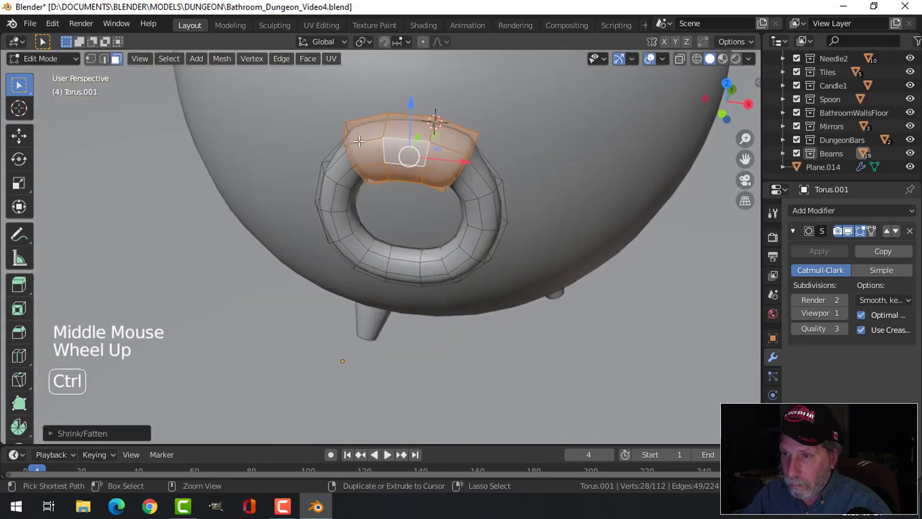
pyautogui.hotkey('ctrl', 'r')
pyautogui.click(358, 140)
pyautogui.click(342, 147)
pyautogui.hotkey('ctrl', 'r')
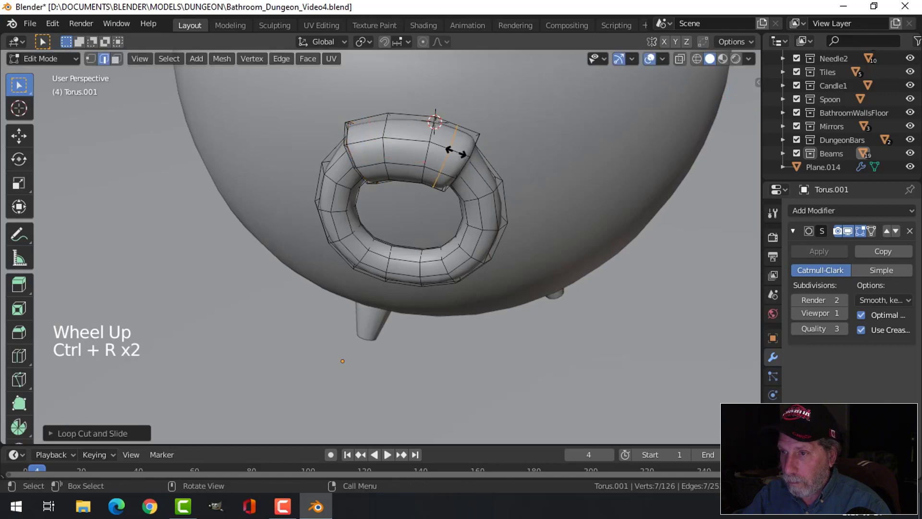
pyautogui.click(457, 153)
pyautogui.click(469, 170)
pyautogui.press('Tab')
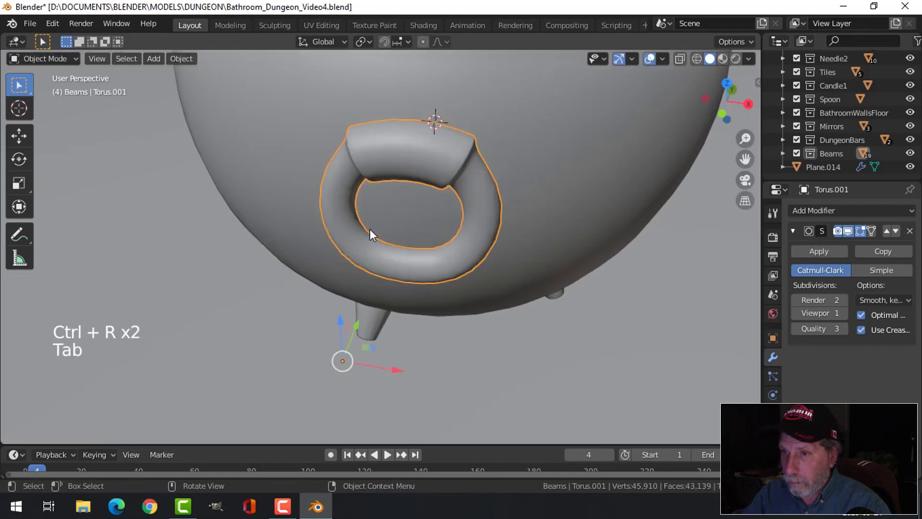
# Add edge loops on the thin part of the ring close below both collar ends, and leave Edit Mode.
pyautogui.moveTo(373, 232); pyautogui.dragTo(503, 203, button='middle')
pyautogui.hotkey('alt', 'a')
pyautogui.scroll(-2, 378, 212)
pyautogui.moveTo(378, 212); pyautogui.dragTo(351, 186, button='middle')
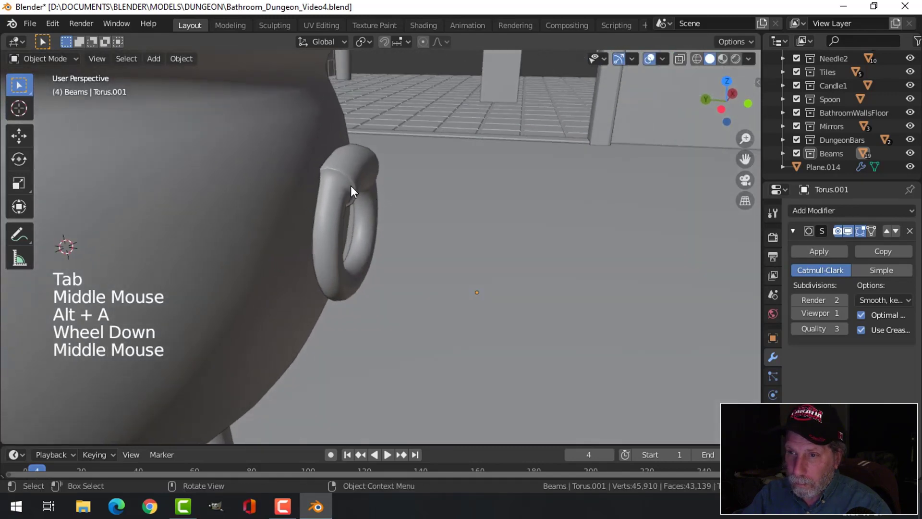
pyautogui.click(352, 206)
pyautogui.press('Tab')
pyautogui.hotkey('ctrl', 'r')
pyautogui.click(343, 198)
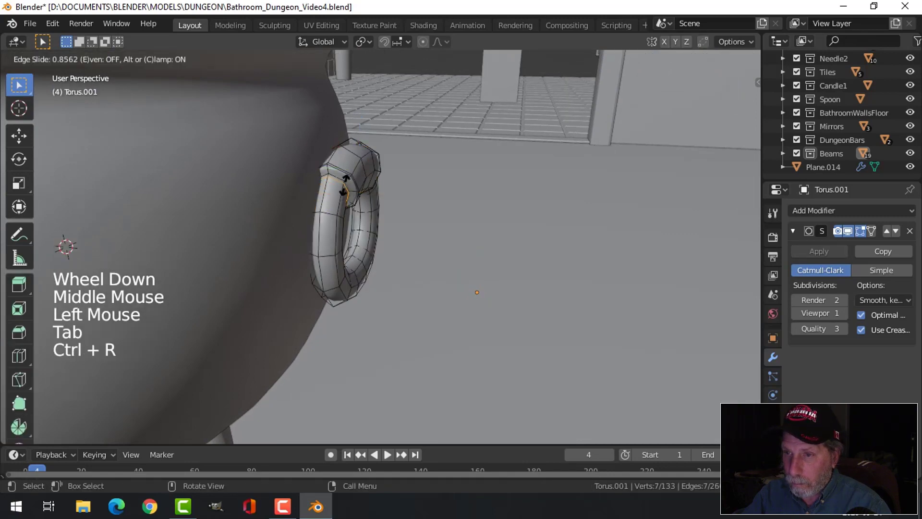
pyautogui.click(344, 187)
pyautogui.moveTo(344, 187); pyautogui.dragTo(454, 211, button='middle')
pyautogui.hotkey('ctrl', 'r')
pyautogui.click(454, 207)
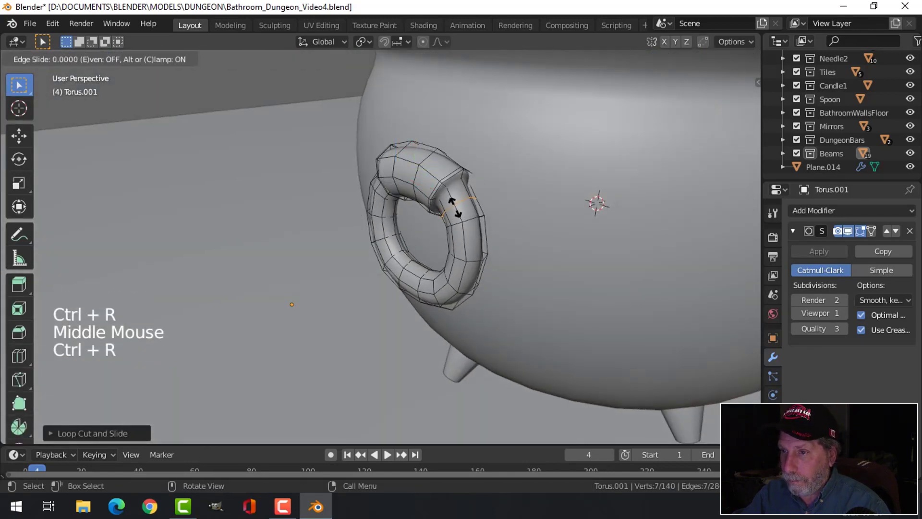
pyautogui.click(450, 192)
pyautogui.press('Tab')
# Set the ring's origin to its geometry and move the ring slightly away from the pot along Y.
pyautogui.moveTo(384, 229); pyautogui.dragTo(499, 223, button='middle')
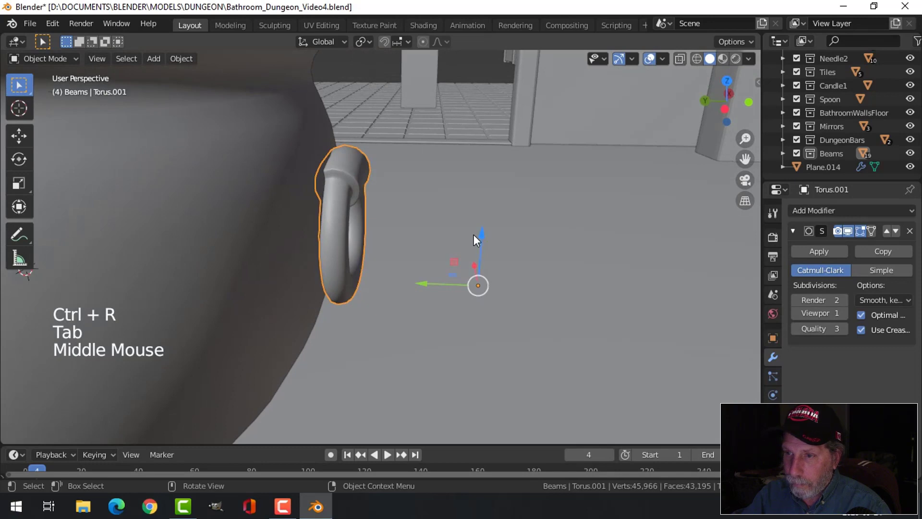
pyautogui.click(188, 59)
pyautogui.moveTo(202, 86)
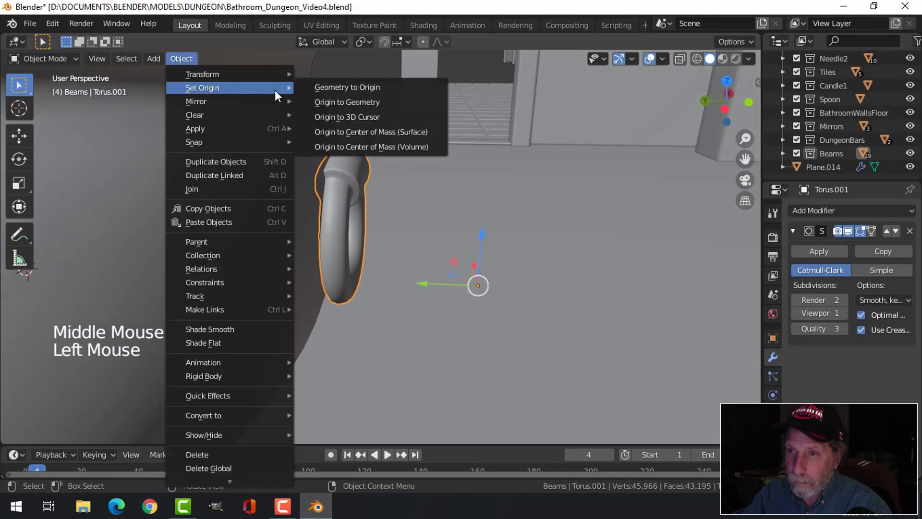
pyautogui.click(322, 102)
pyautogui.moveTo(383, 188); pyautogui.dragTo(339, 190, button='middle')
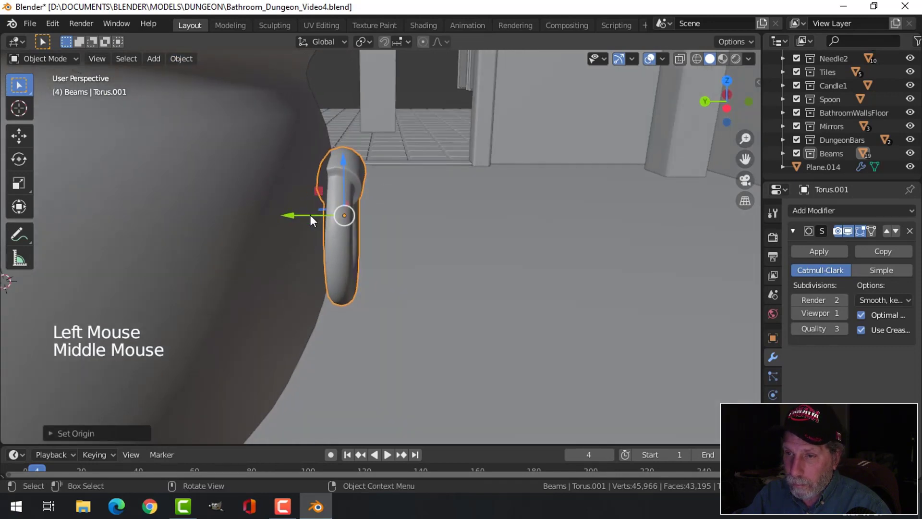
pyautogui.moveTo(295, 214); pyautogui.dragTo(321, 225)
pyautogui.moveTo(320, 225); pyautogui.dragTo(336, 207, button='middle')
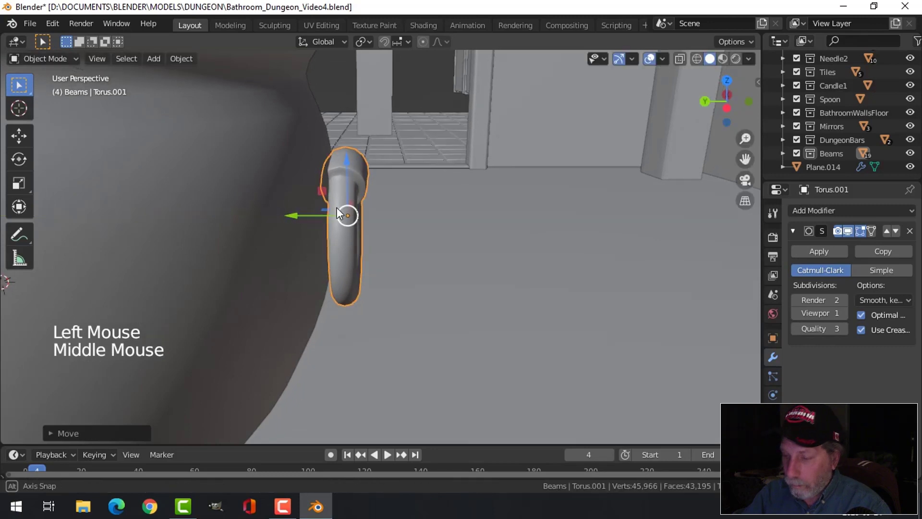
# Try tilting the ring and moving it off the pot along Y in a right-side wireframe view, and undo both changes.
pyautogui.press('KP_3')
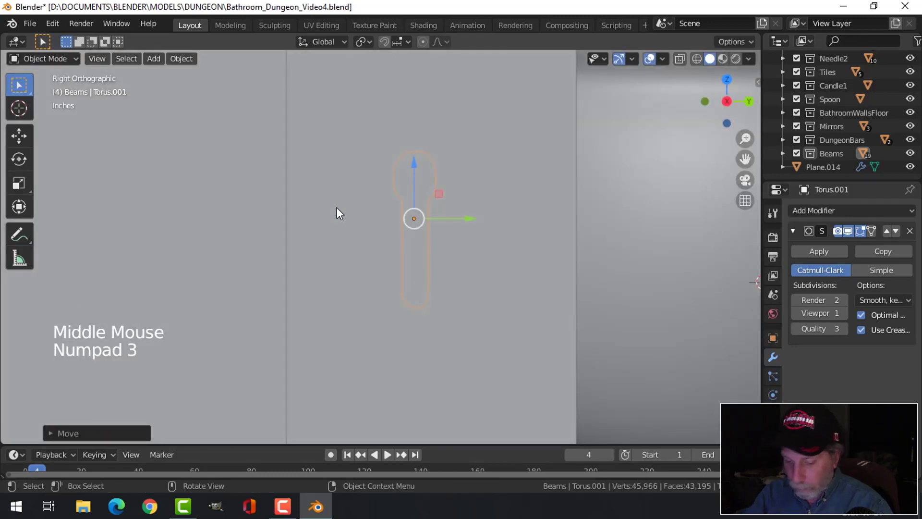
pyautogui.press('z')
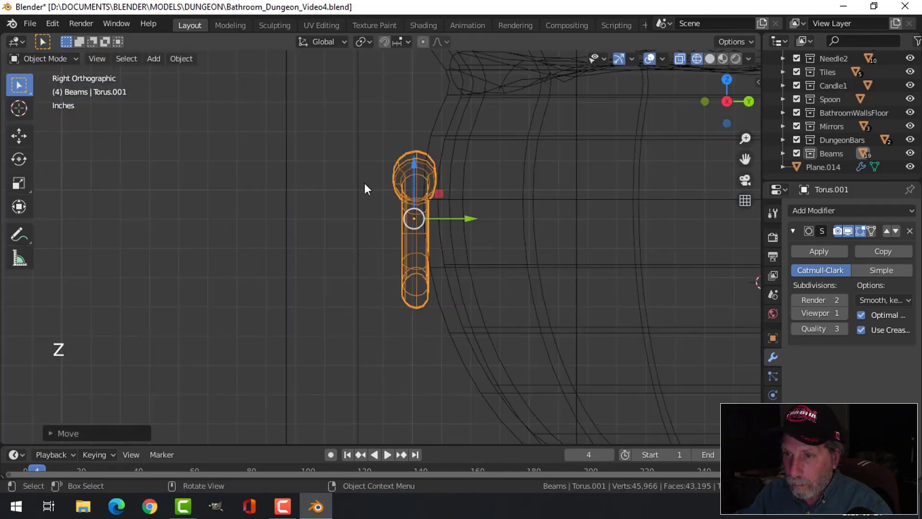
pyautogui.scroll(2, 398, 185)
pyautogui.press('r')
pyautogui.click(460, 210)
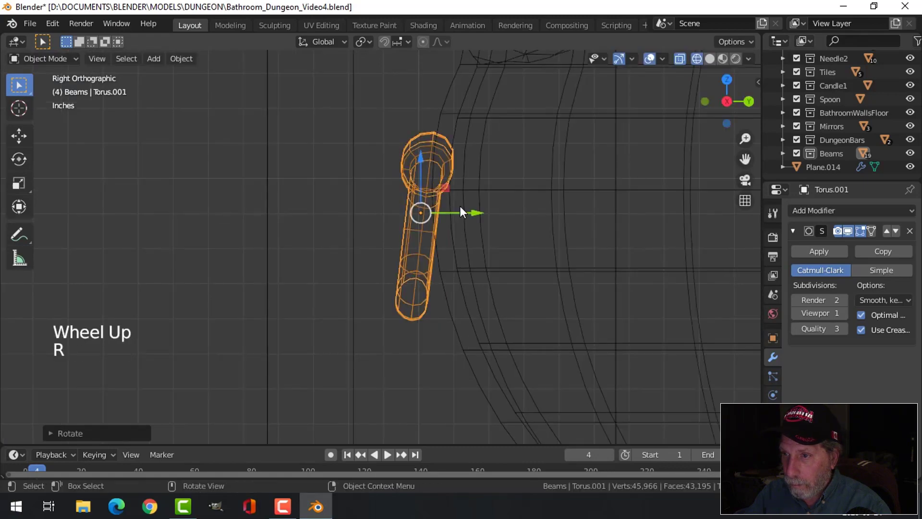
pyautogui.moveTo(462, 208); pyautogui.dragTo(457, 214)
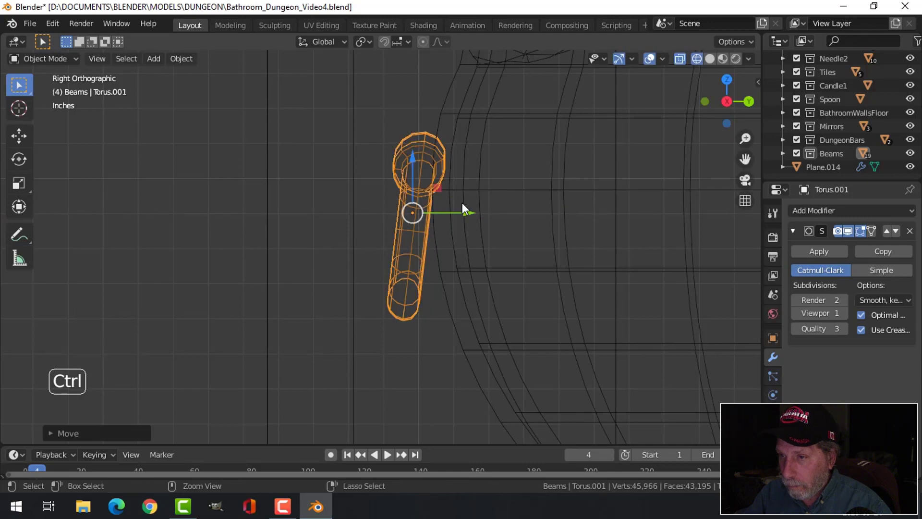
pyautogui.hotkey('ctrl', 'z')
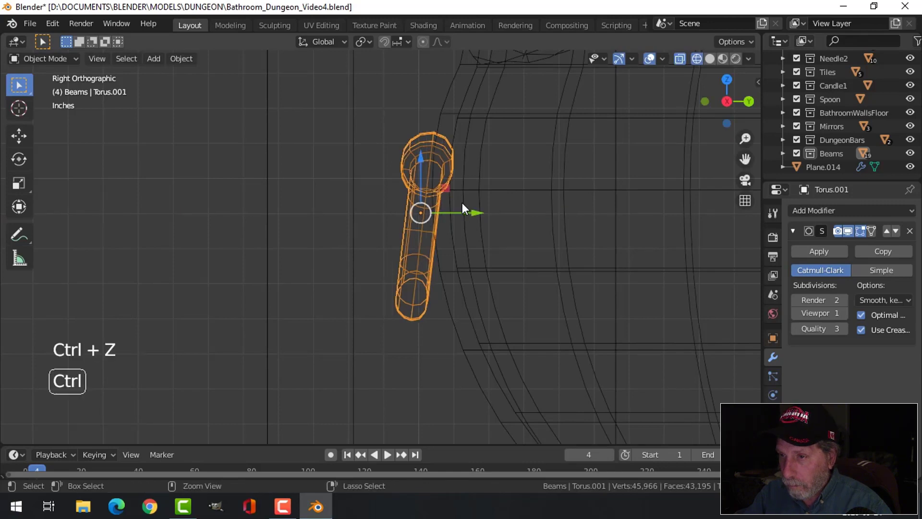
pyautogui.hotkey('ctrl', 'z')
# Lower the ring along Z and move it slightly away from the pot along Y, and return to solid shading.
pyautogui.moveTo(422, 163); pyautogui.dragTo(423, 192)
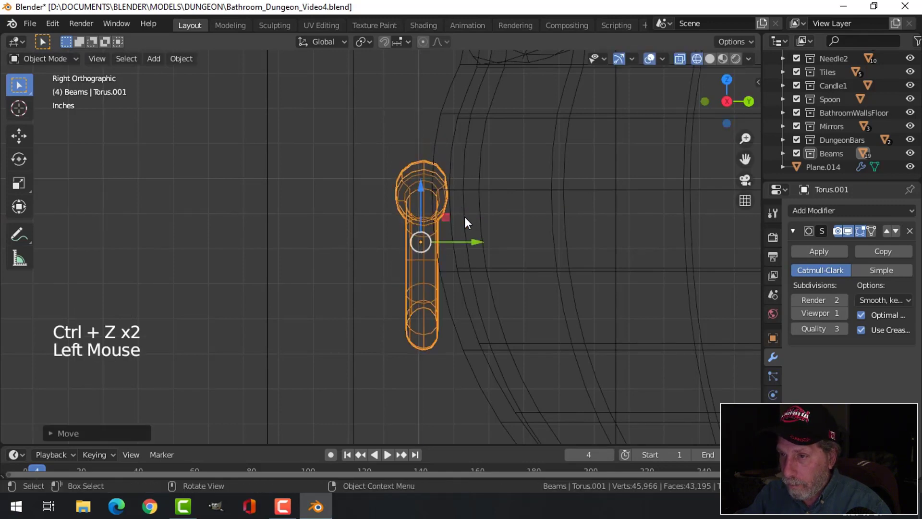
pyautogui.moveTo(469, 238); pyautogui.dragTo(461, 240)
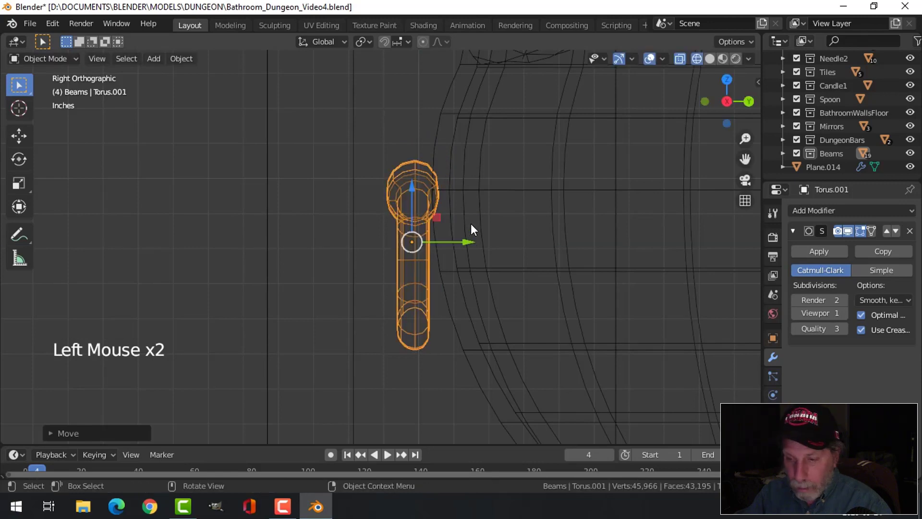
pyautogui.press('z')
pyautogui.moveTo(575, 224)
pyautogui.mouseDown(button='middle')
pyautogui.moveTo(511, 238)
pyautogui.moveTo(445, 223)
pyautogui.moveTo(456, 175)
pyautogui.moveTo(448, 221)
pyautogui.mouseUp(button='middle')
pyautogui.hotkey('alt', 'a')
pyautogui.scroll(-4, 445, 224)
pyautogui.scroll(-5, 381, 247)
pyautogui.moveTo(382, 246); pyautogui.dragTo(385, 293, button='middle')
pyautogui.scroll(6, 387, 271)
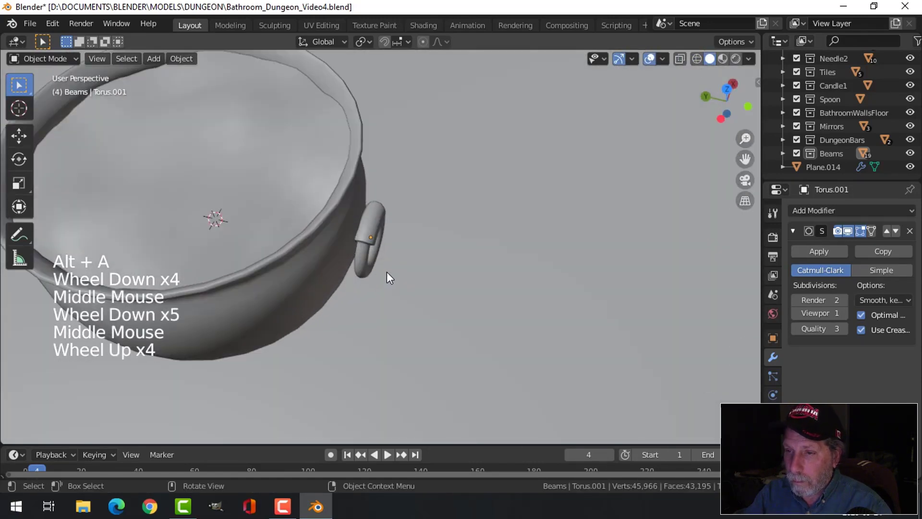
# Nudge the ring handle along Y and tilt it slightly about X beside the pot's wall.
pyautogui.moveTo(375, 215); pyautogui.dragTo(333, 248, button='middle')
pyautogui.click(371, 226)
pyautogui.moveTo(309, 243); pyautogui.dragTo(307, 243)
pyautogui.moveTo(405, 253); pyautogui.dragTo(401, 241, button='middle')
pyautogui.press('r')
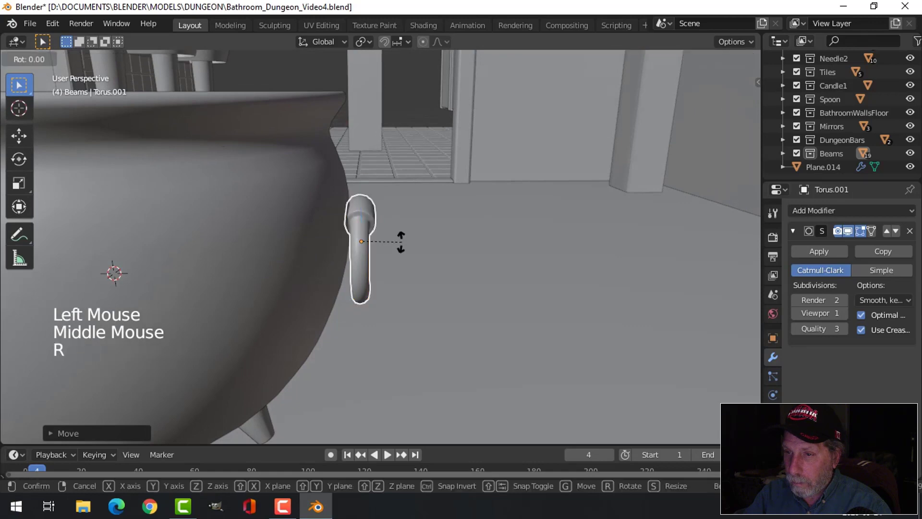
pyautogui.press('Escape')
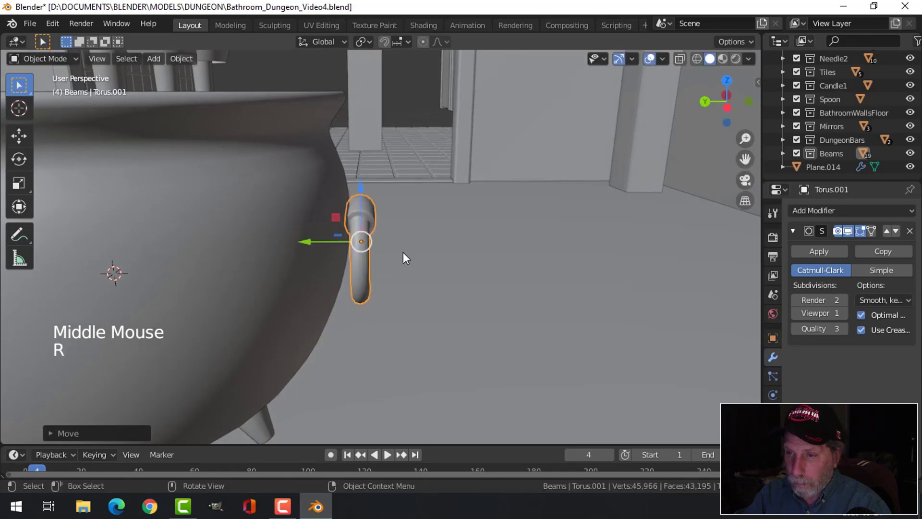
pyautogui.press('r')
pyautogui.press('x')
pyautogui.hotkey('alt', 'a')
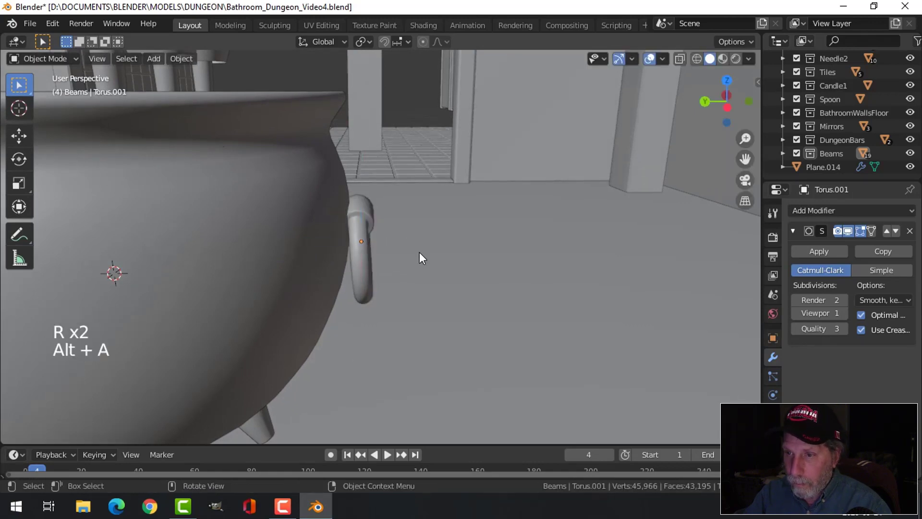
# Set the ring handle's origin to the 3D cursor at the pot's centre.
pyautogui.scroll(-3, 420, 255)
pyautogui.moveTo(420, 255); pyautogui.dragTo(341, 273, button='middle')
pyautogui.scroll(-3, 338, 267)
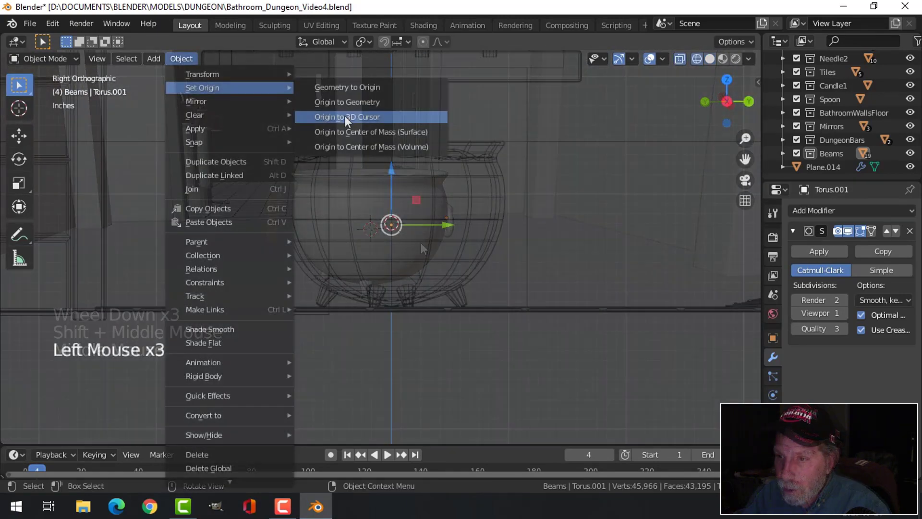
pyautogui.click(345, 110)
# Mirror the ring handle to the pot's opposite side along Y with a Mirror modifier, and apply the handle's rotation and scale.
pyautogui.click(829, 210)
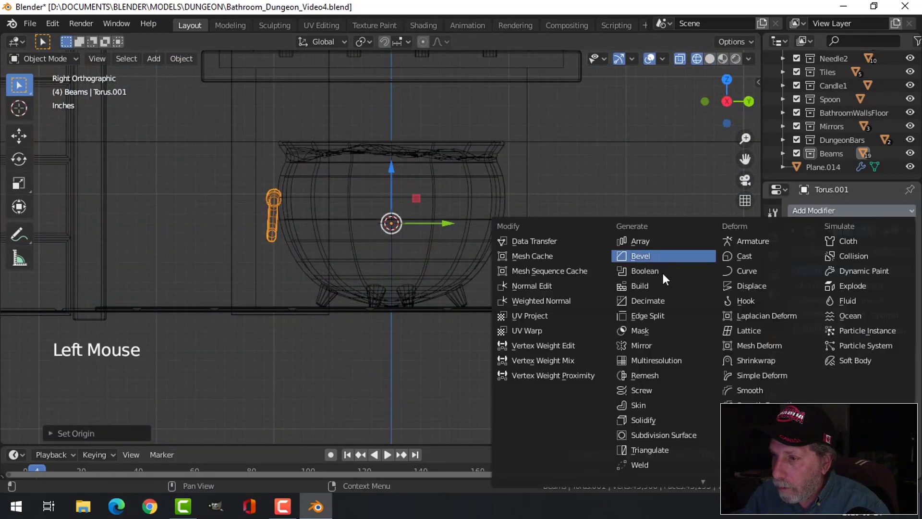
pyautogui.click(646, 344)
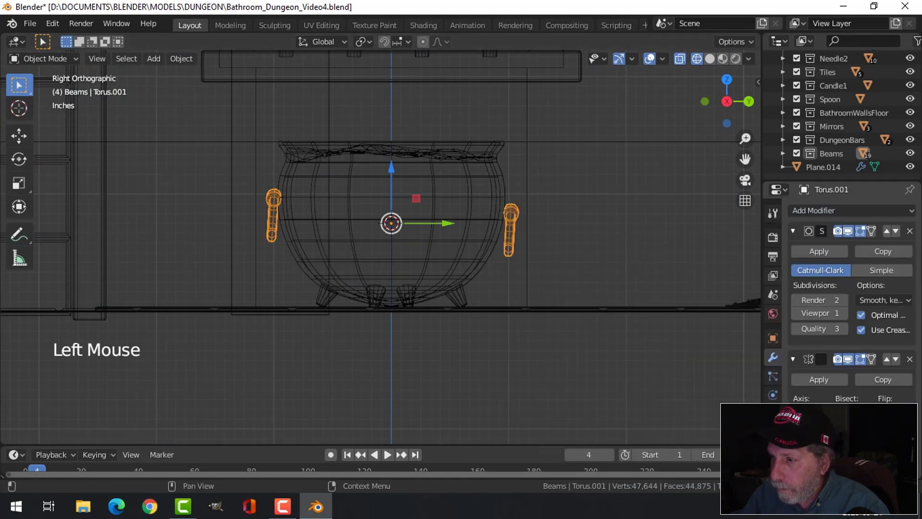
pyautogui.click(409, 227)
pyautogui.hotkey('ctrl', 'a')
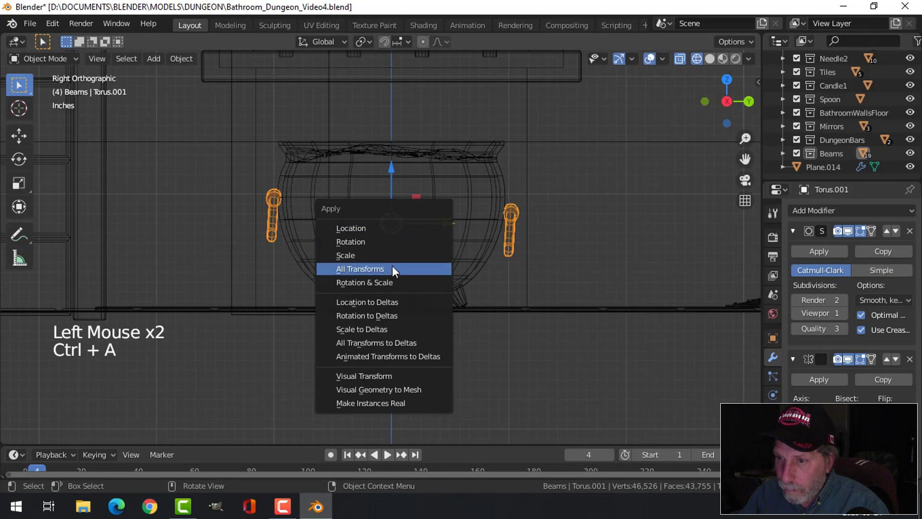
pyautogui.click(390, 282)
pyautogui.hotkey('alt', 'a')
pyautogui.moveTo(464, 231); pyautogui.dragTo(527, 247, button='middle')
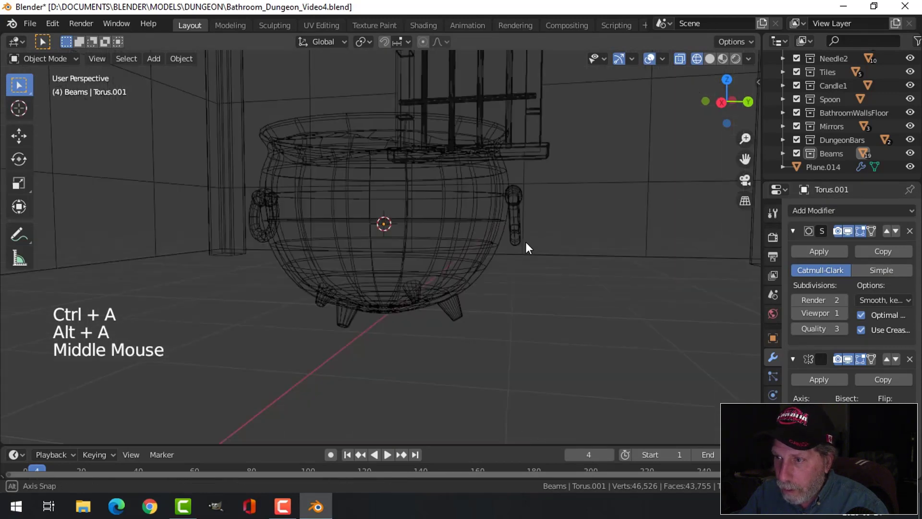
pyautogui.press('z')
pyautogui.click(586, 243)
pyautogui.moveTo(575, 215)
pyautogui.mouseDown(button='middle')
pyautogui.moveTo(444, 242)
pyautogui.moveTo(329, 230)
pyautogui.moveTo(453, 235)
pyautogui.moveTo(461, 249)
pyautogui.moveTo(426, 257)
pyautogui.moveTo(437, 224)
pyautogui.moveTo(441, 235)
pyautogui.moveTo(419, 264)
pyautogui.moveTo(321, 249)
pyautogui.mouseUp(button='middle')
# Hide the beam object that blocks the view of the cauldron in the dungeon room.
pyautogui.press('Tab')
pyautogui.scroll(-2, 444, 237)
pyautogui.hotkey('alt', 'a')
pyautogui.scroll(2, 410, 242)
pyautogui.press('Tab')
pyautogui.scroll(-3, 469, 238)
pyautogui.hotkey('alt', 'a')
pyautogui.scroll(-1, 451, 255)
pyautogui.scroll(-3, 438, 236)
pyautogui.click(320, 236)
pyautogui.press('h')
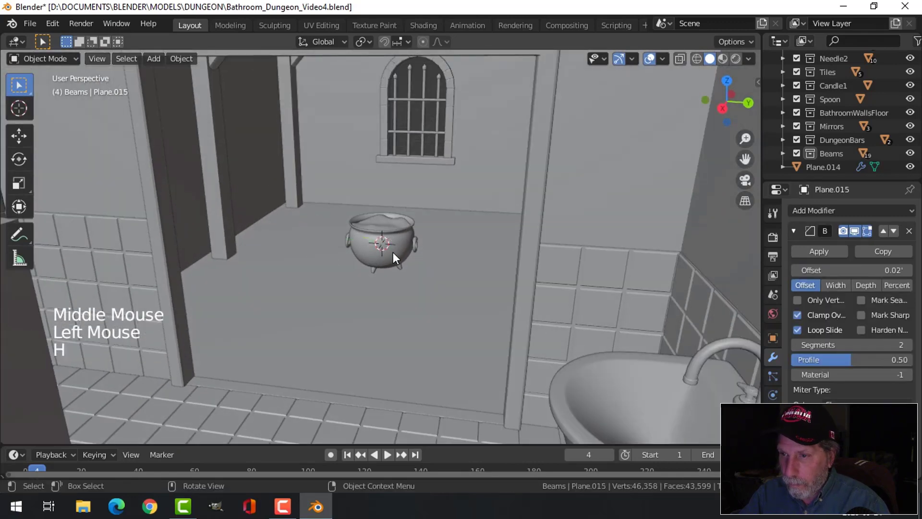
pyautogui.scroll(-1, 376, 249)
pyautogui.moveTo(377, 250)
pyautogui.keyDown('shift'); pyautogui.mouseDown(button='middle')
pyautogui.moveTo(387, 250)
pyautogui.moveTo(387, 235)
pyautogui.moveTo(363, 240)
pyautogui.mouseUp(button='middle'); pyautogui.keyUp('shift')
pyautogui.scroll(3, 363, 218)
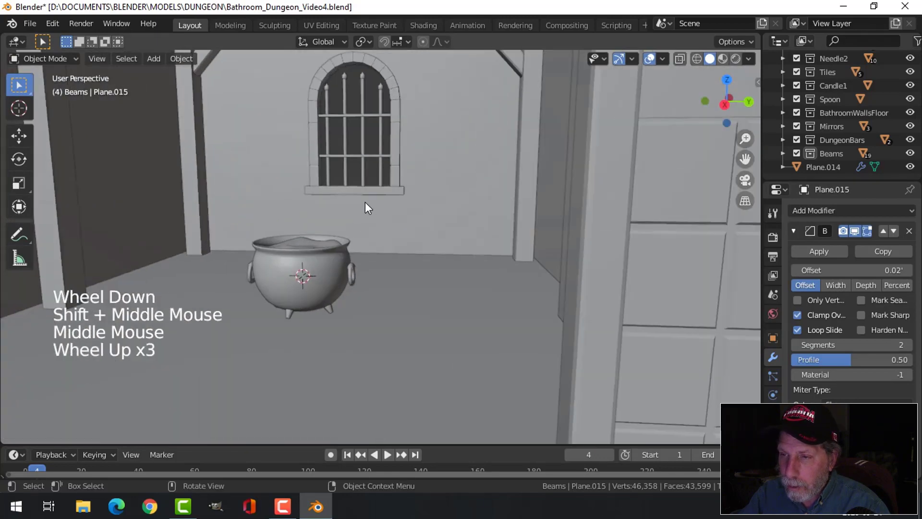
# Open the dungeon window bars' mesh for editing and face its lower ends in the right orthographic view.
pyautogui.keyDown('shift'); pyautogui.moveTo(366, 206); pyautogui.dragTo(329, 258, button='middle'); pyautogui.keyUp('shift')
pyautogui.scroll(2, 345, 238)
pyautogui.scroll(3, 336, 226)
pyautogui.click(322, 252)
pyautogui.press('Tab')
pyautogui.scroll(3, 312, 274)
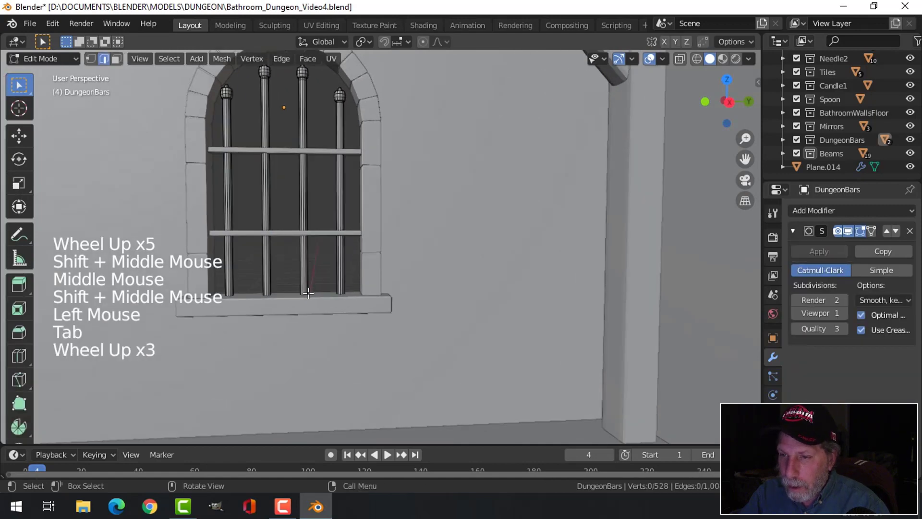
pyautogui.keyDown('shift'); pyautogui.moveTo(304, 288); pyautogui.dragTo(413, 215, button='middle'); pyautogui.keyUp('shift')
pyautogui.press('KP_3')
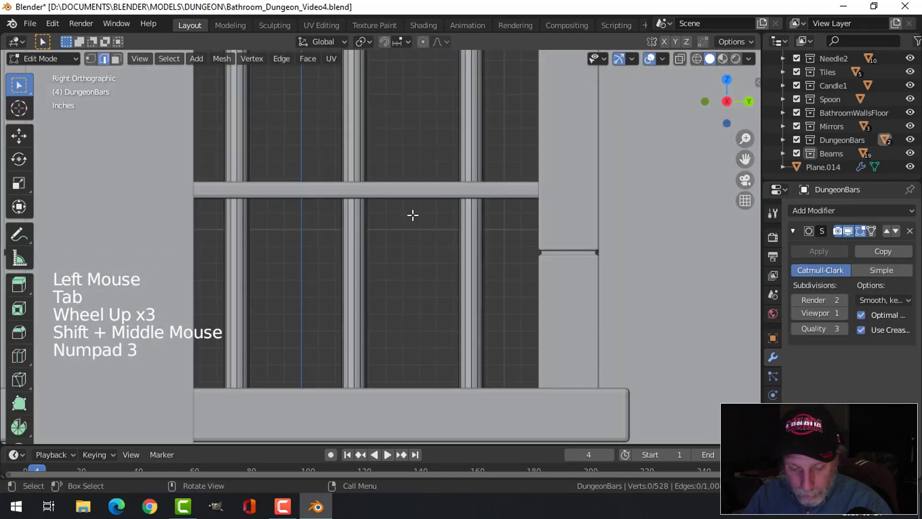
# Try raising the lower ends of only the two middle vertical bars above the window sill.
pyautogui.press('z')
pyautogui.press('b')
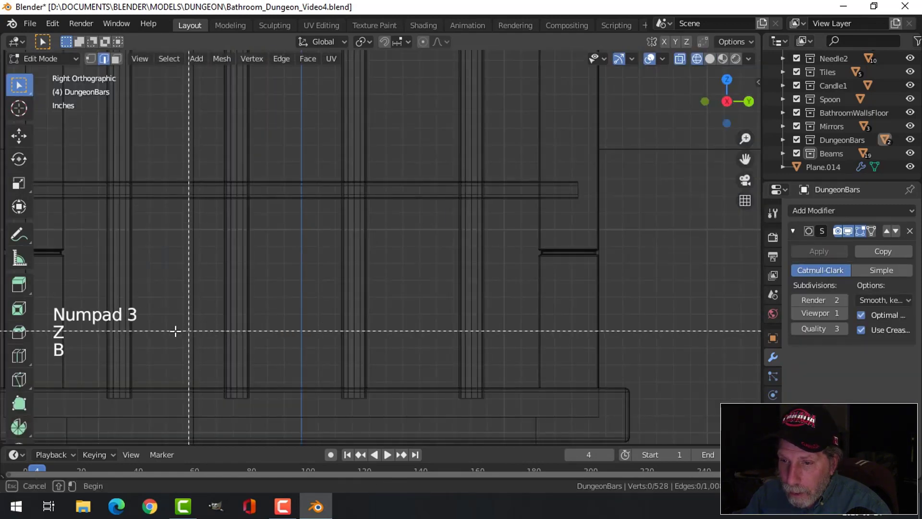
pyautogui.moveTo(174, 333); pyautogui.dragTo(387, 436)
pyautogui.moveTo(300, 351); pyautogui.dragTo(310, 305)
pyautogui.press('z')
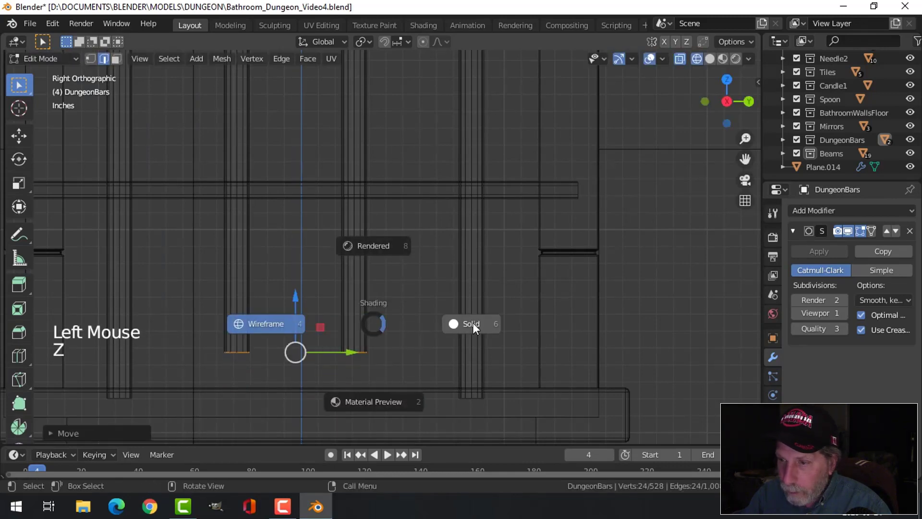
pyautogui.hotkey('alt', 'a')
pyautogui.press('Tab')
pyautogui.hotkey('alt', 'a')
pyautogui.scroll(-6, 422, 319)
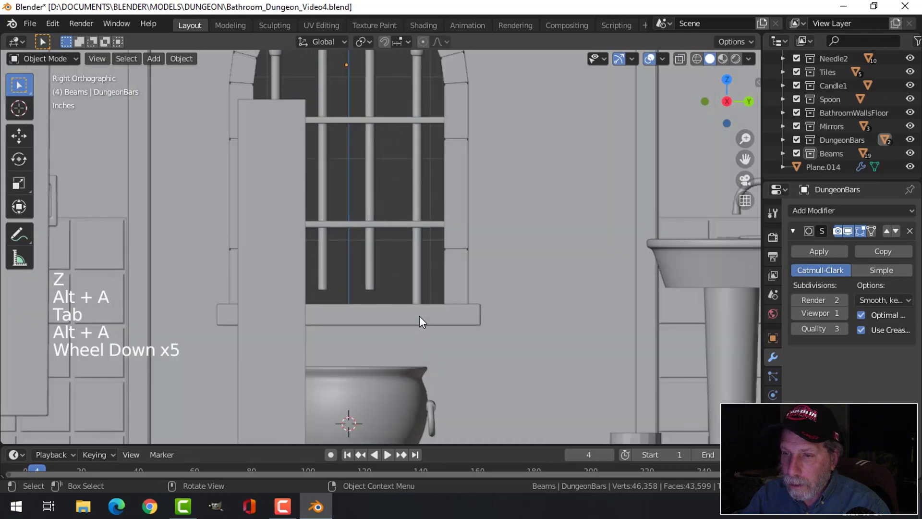
pyautogui.moveTo(419, 317); pyautogui.dragTo(414, 313, button='middle')
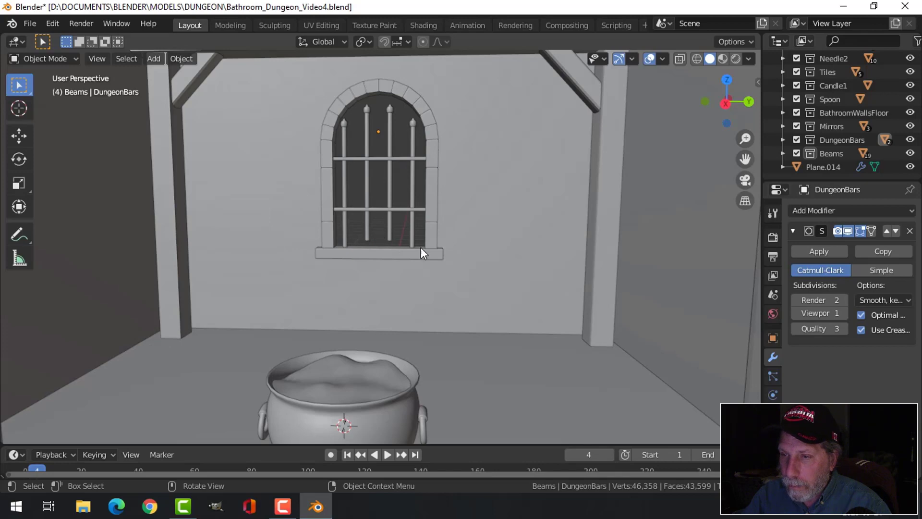
# Undo the raising of the two middle bars and clear the edge selection.
pyautogui.hotkey('ctrl', 'z')
pyautogui.hotkey('ctrl', 'z')
pyautogui.hotkey('ctrl', 'z')
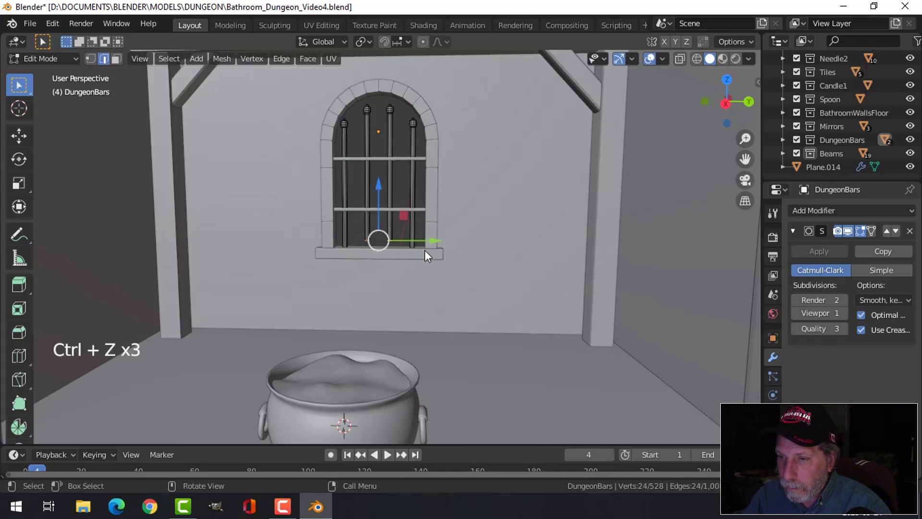
pyautogui.hotkey('ctrl', 'z')
pyautogui.hotkey('alt', 'a')
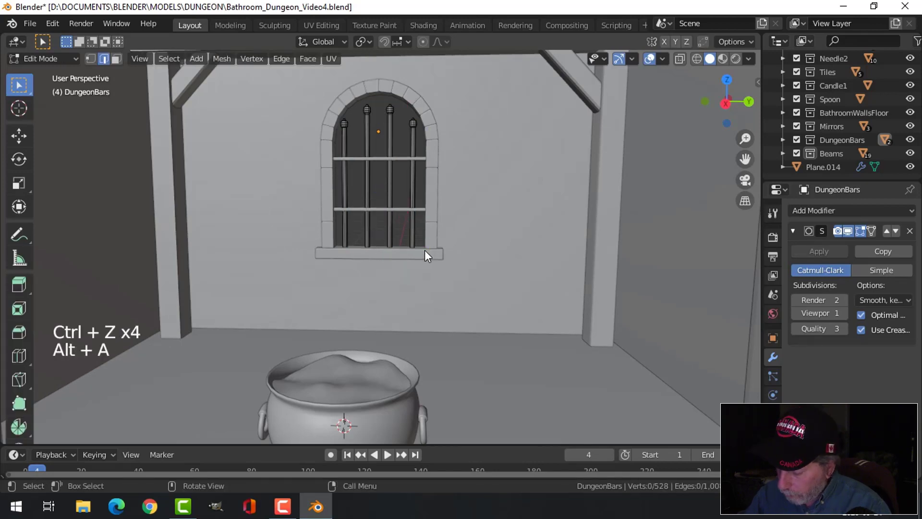
# Raise the lower ends of all four vertical window bars slightly above the sill, and finish editing the mesh.
pyautogui.press('KP_3')
pyautogui.press('z')
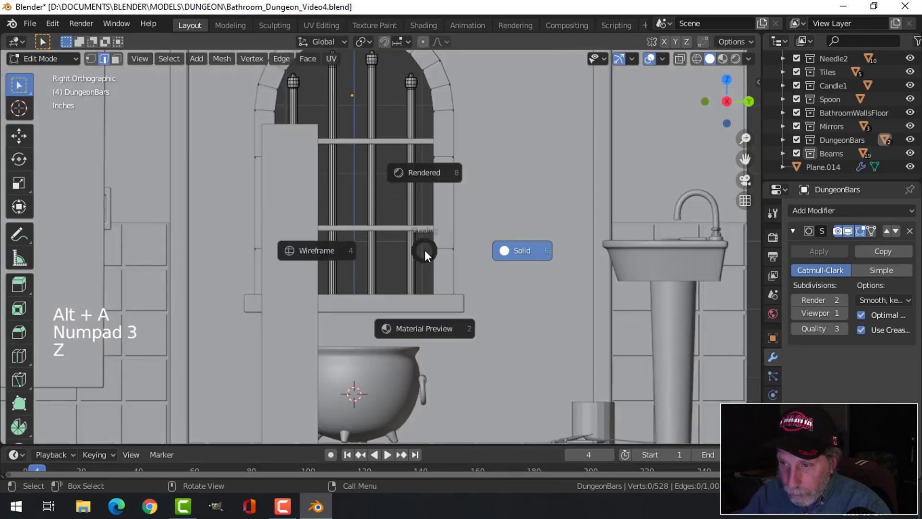
pyautogui.click(348, 250)
pyautogui.moveTo(347, 251); pyautogui.dragTo(439, 255, button='middle')
pyautogui.press('b')
pyautogui.moveTo(290, 225); pyautogui.dragTo(481, 272)
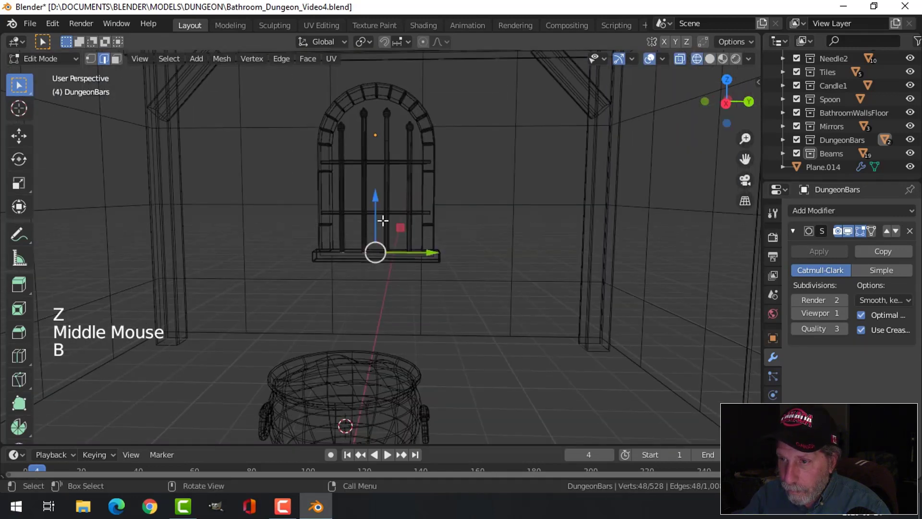
pyautogui.moveTo(382, 220); pyautogui.dragTo(384, 202)
pyautogui.press('z')
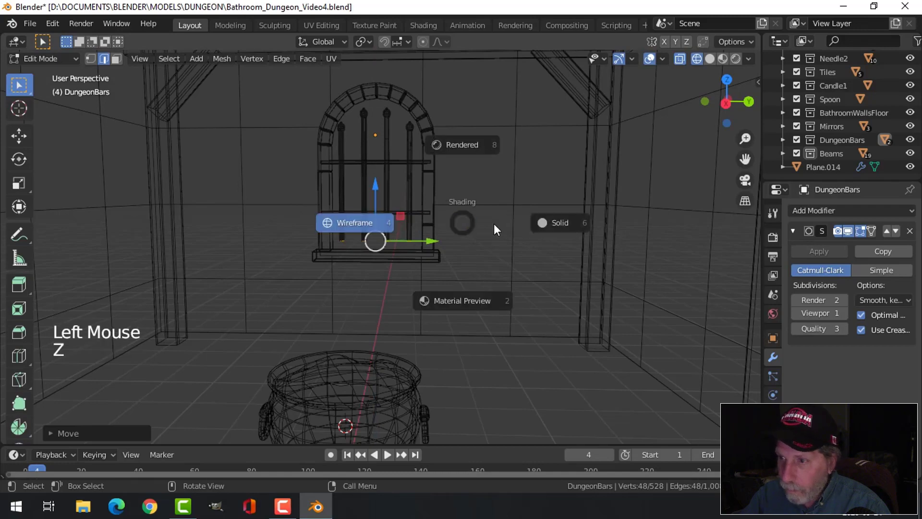
pyautogui.hotkey('alt', 'a')
pyautogui.press('Tab')
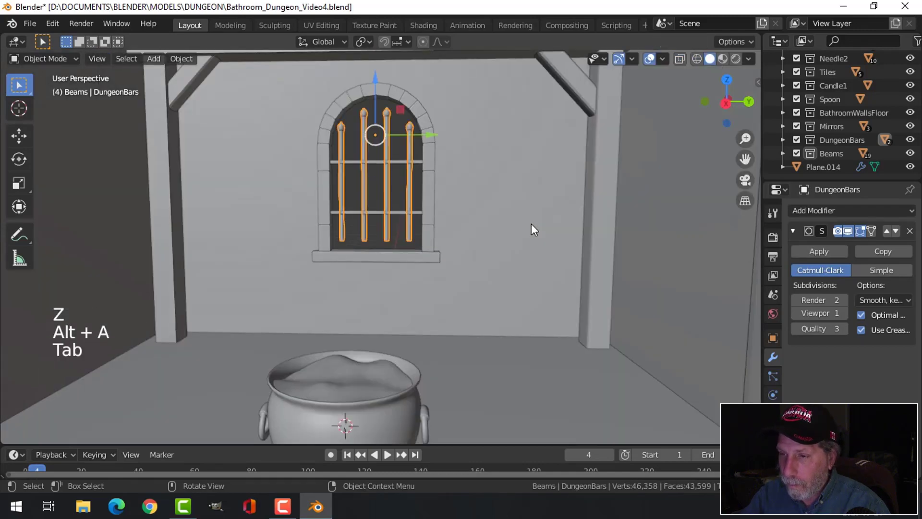
pyautogui.scroll(-2, 488, 230)
pyautogui.hotkey('alt', 'a')
# Enable Cavity in the solid viewport shading options for the dungeon and bathroom scene.
pyautogui.moveTo(488, 229); pyautogui.dragTo(463, 254, button='middle')
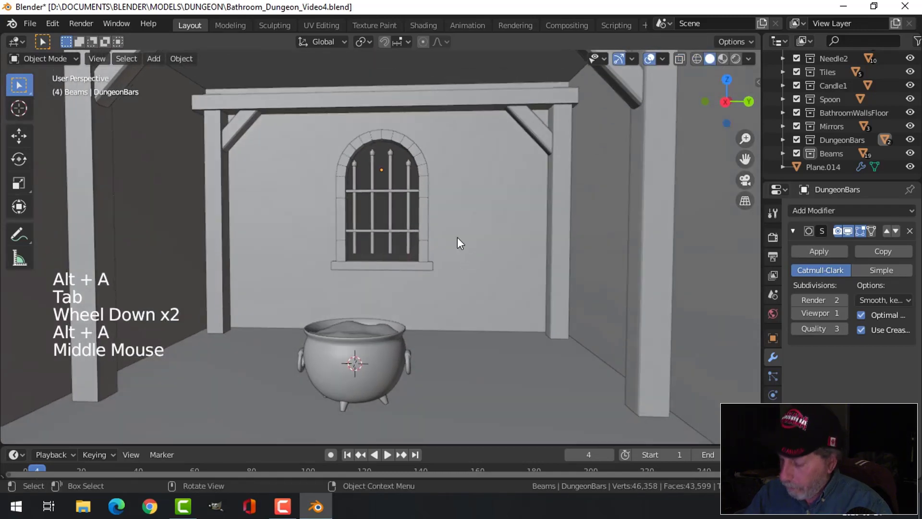
pyautogui.scroll(-3, 456, 237)
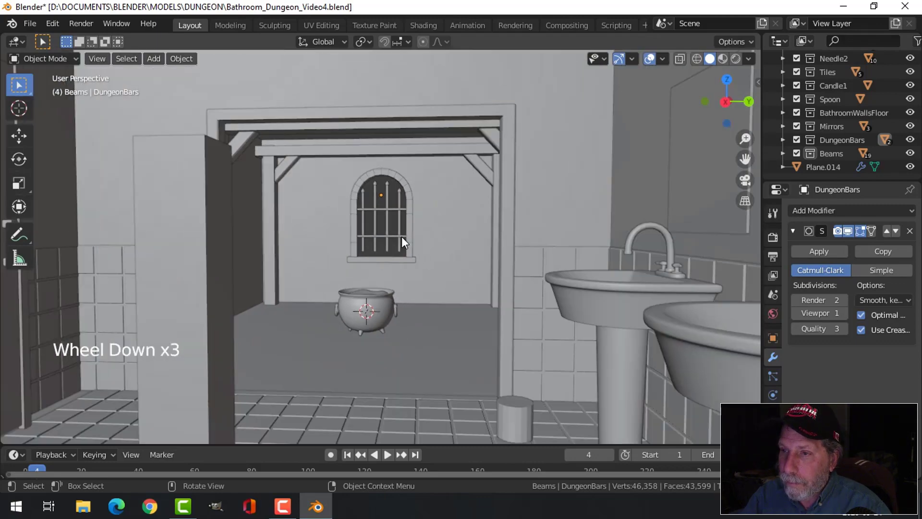
pyautogui.keyDown('shift'); pyautogui.moveTo(401, 237); pyautogui.dragTo(452, 264, button='middle'); pyautogui.keyUp('shift')
pyautogui.moveTo(451, 264)
pyautogui.mouseDown(button='middle')
pyautogui.moveTo(460, 271)
pyautogui.moveTo(458, 262)
pyautogui.moveTo(360, 240)
pyautogui.moveTo(407, 280)
pyautogui.moveTo(463, 288)
pyautogui.moveTo(476, 252)
pyautogui.mouseUp(button='middle')
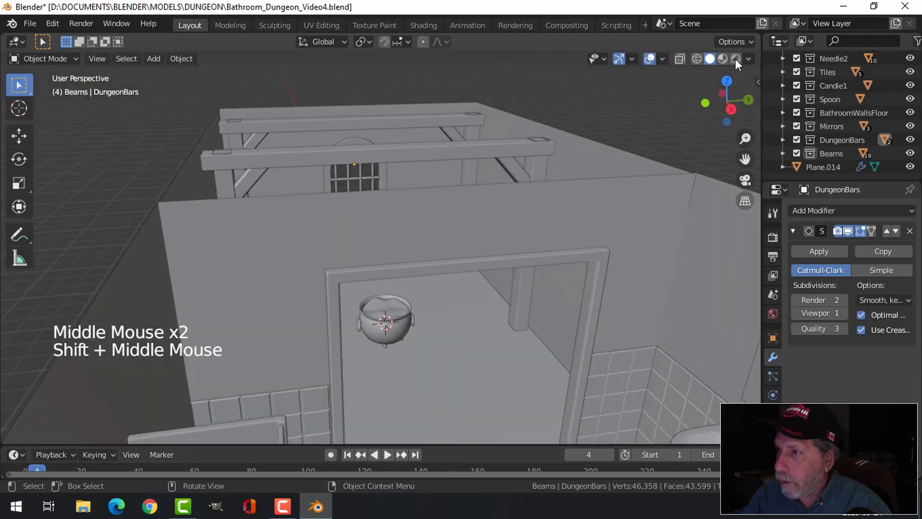
pyautogui.click(748, 59)
pyautogui.click(678, 362)
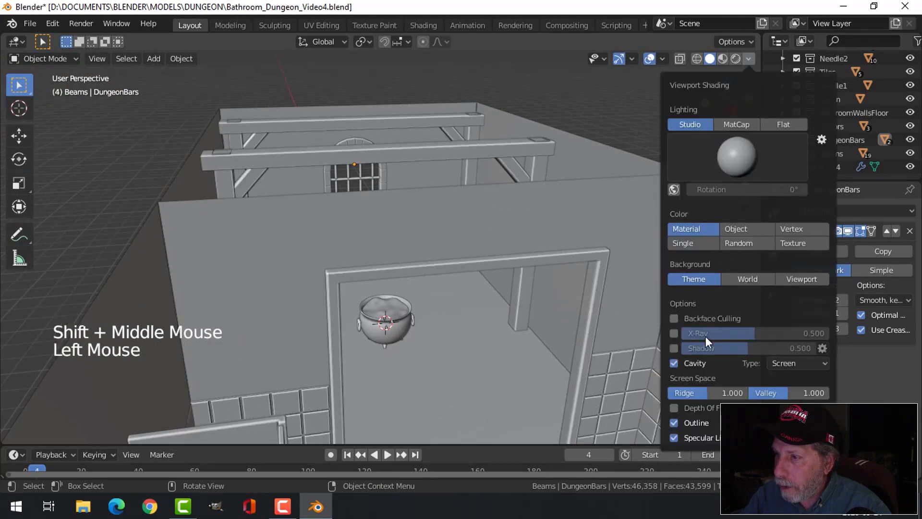
# Switch the viewport lighting to MatCap and choose the glossy black MatCap with bright rims.
pyautogui.click(742, 160)
pyautogui.click(737, 126)
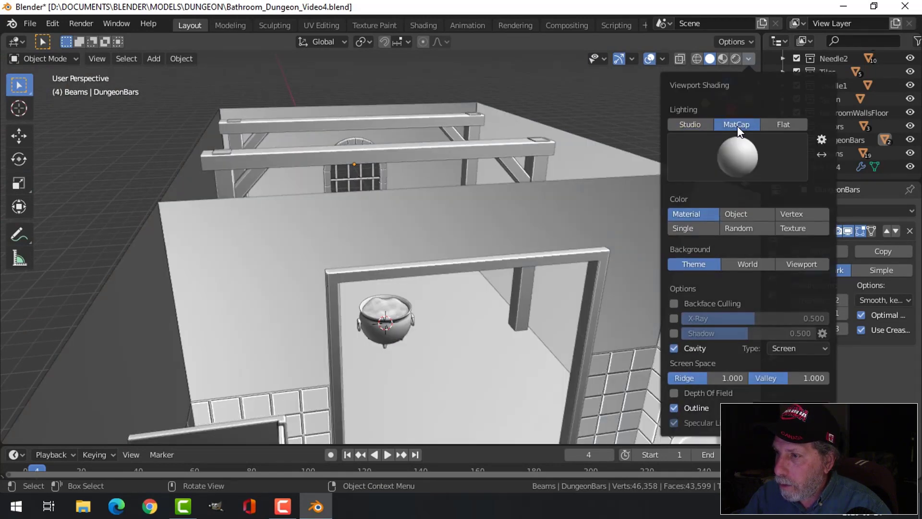
pyautogui.click(741, 166)
pyautogui.click(581, 209)
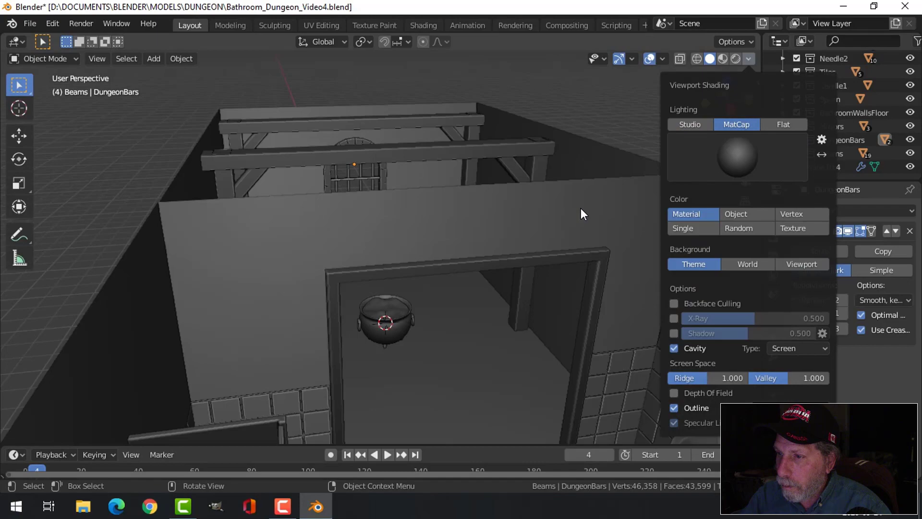
pyautogui.click(713, 161)
pyautogui.click(539, 247)
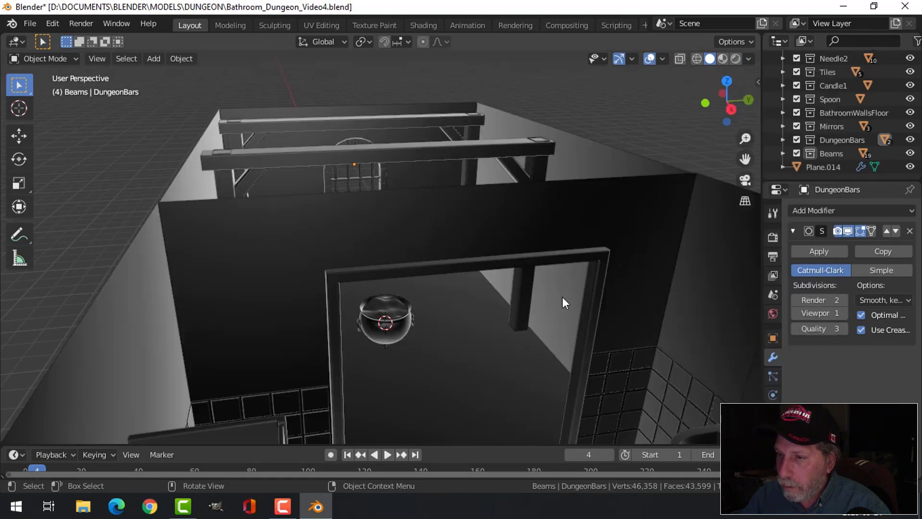
# Turn off the viewport gizmos and overlays, and hide the Person block standing in front of the dungeon doorway.
pyautogui.moveTo(563, 297); pyautogui.dragTo(491, 336, button='middle')
pyautogui.click(619, 58)
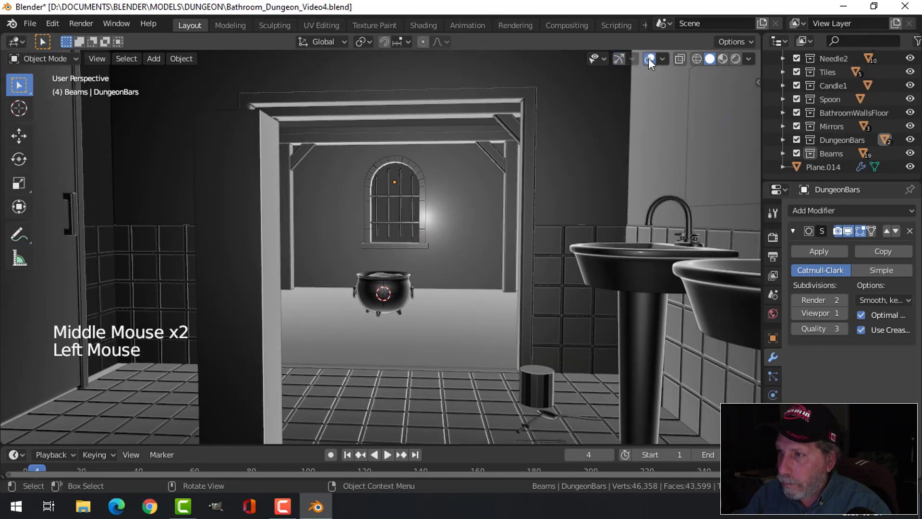
pyautogui.click(246, 230)
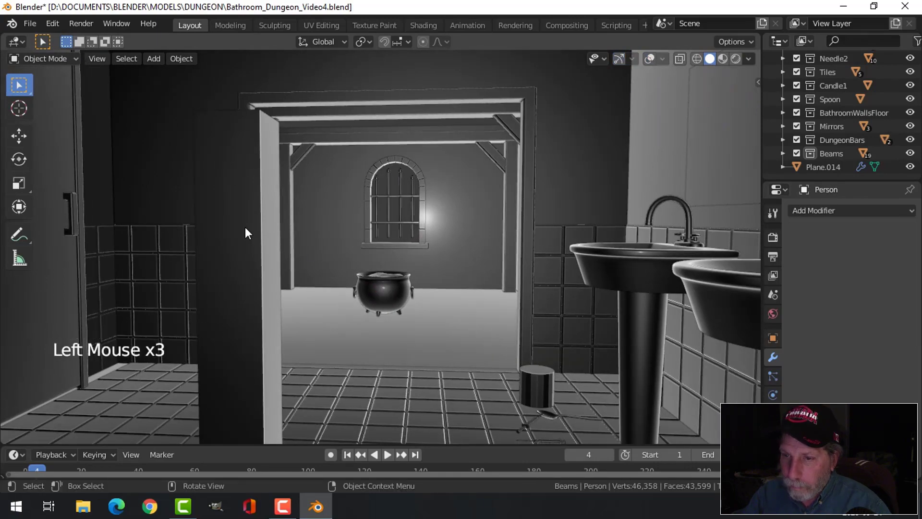
pyautogui.press('h')
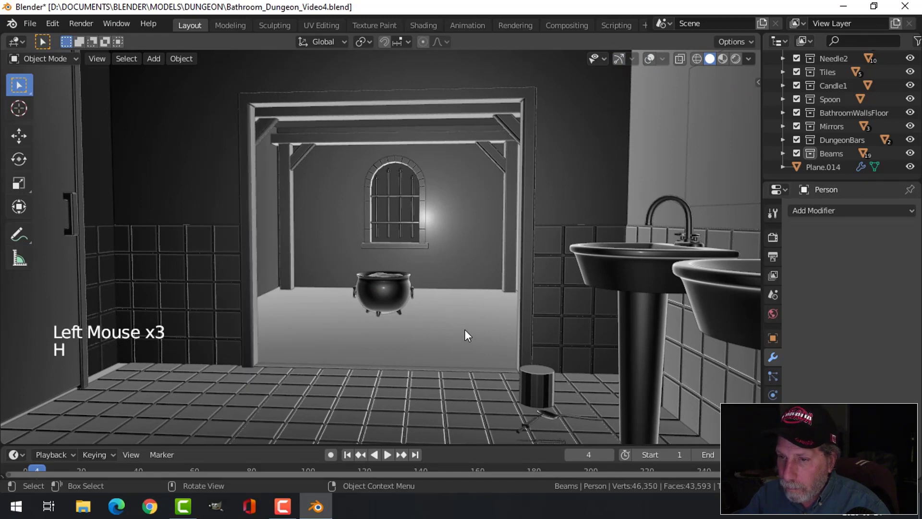
# Examine the dungeon room's cauldron, beams and barred window up close and from the bathroom side.
pyautogui.moveTo(482, 328); pyautogui.dragTo(468, 313, button='middle')
pyautogui.scroll(3, 473, 312)
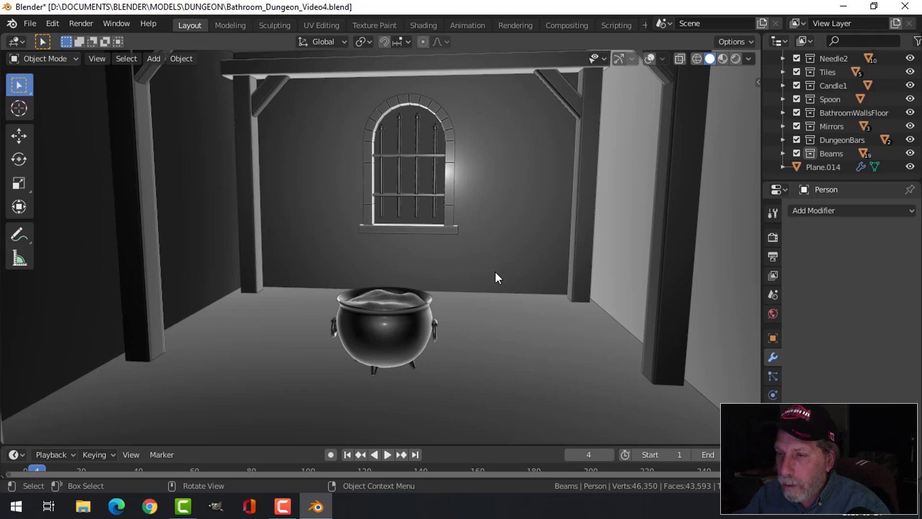
pyautogui.moveTo(500, 279)
pyautogui.mouseDown(button='middle')
pyautogui.moveTo(482, 273)
pyautogui.moveTo(523, 278)
pyautogui.moveTo(488, 270)
pyautogui.mouseUp(button='middle')
pyautogui.scroll(-1, 476, 298)
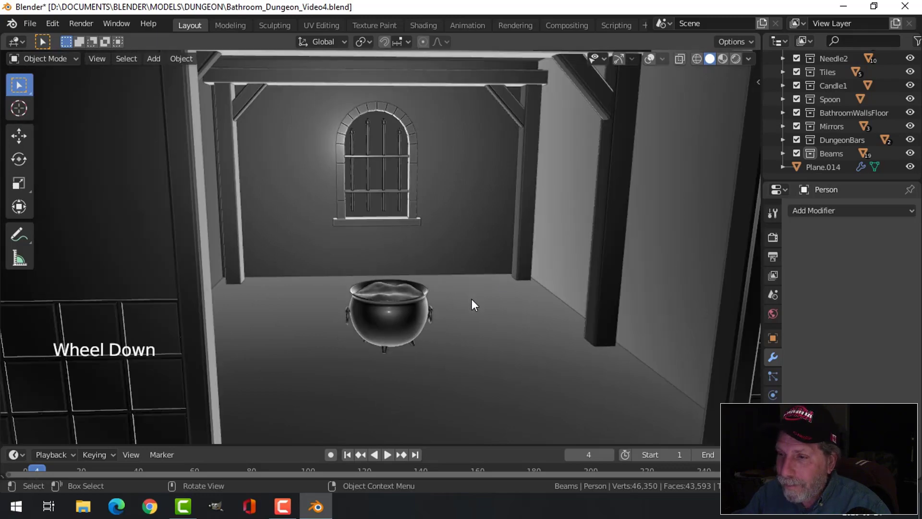
pyautogui.scroll(-2, 471, 304)
pyautogui.moveTo(471, 304)
pyautogui.keyDown('shift'); pyautogui.mouseDown(button='middle')
pyautogui.moveTo(487, 319)
pyautogui.moveTo(468, 307)
pyautogui.moveTo(488, 317)
pyautogui.moveTo(469, 291)
pyautogui.moveTo(460, 294)
pyautogui.mouseUp(button='middle'); pyautogui.keyUp('shift')
pyautogui.scroll(-1, 467, 314)
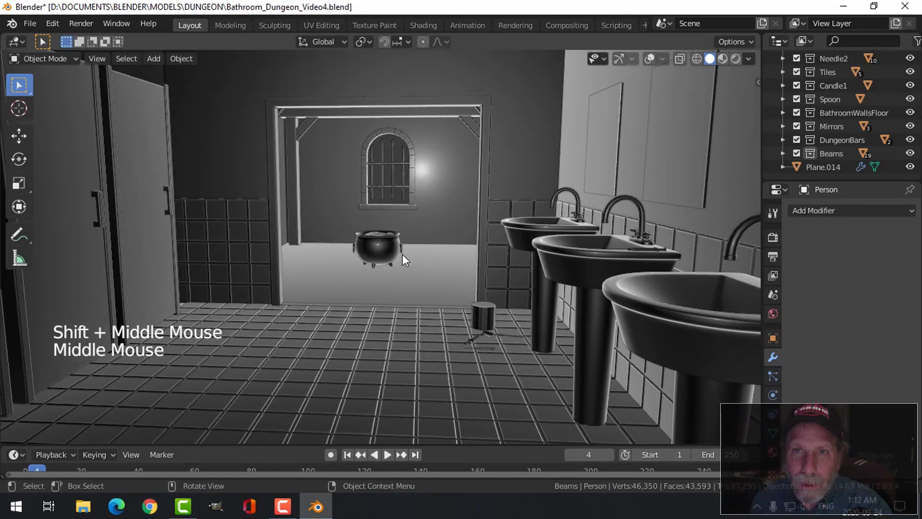